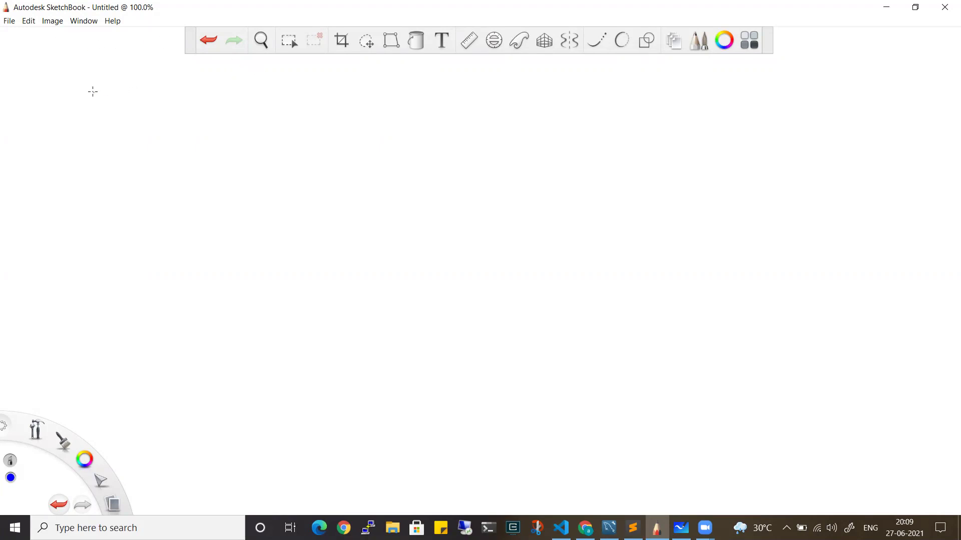
Handwrite (GCP) at the top left with an arrow pointing right
mouse_move(100, 92)
left_mouse_down()
mouse_move(106, 111)
mouse_move(124, 103)
left_mouse_up()
left_click_drag(131, 91, 132, 100)
left_click_drag(155, 88, 145, 110)
left_click_drag(70, 100, 81, 118)
left_click_drag(194, 99, 223, 102)
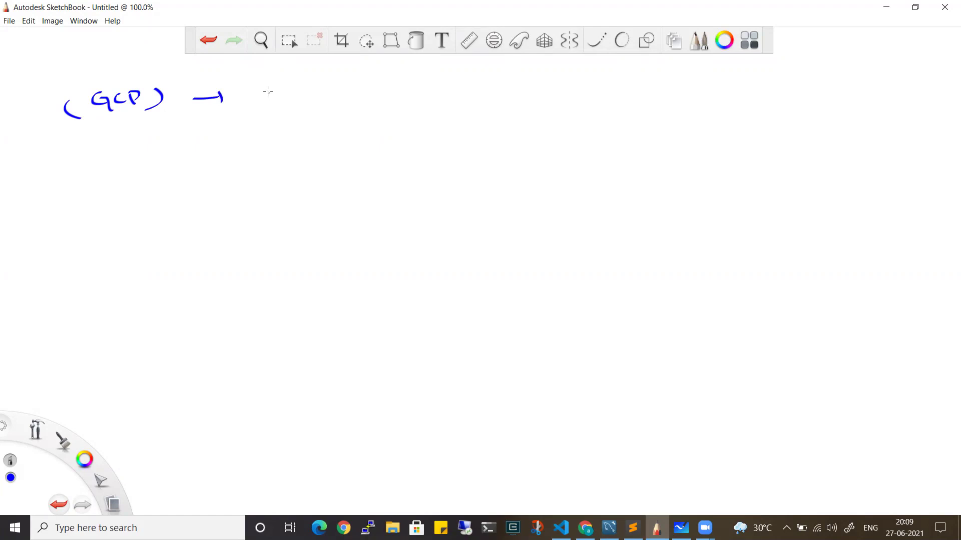
Write 'on-prem → cloud ()' after the arrow
mouse_move(274, 93)
left_mouse_down()
mouse_move(299, 103)
mouse_move(317, 96)
left_mouse_up()
left_click_drag(325, 102, 349, 96)
left_click_drag(361, 96, 409, 99)
mouse_move(425, 89)
left_mouse_down()
mouse_move(420, 101)
mouse_move(434, 100)
left_mouse_up()
left_click_drag(447, 94, 467, 98)
mouse_move(483, 95)
left_mouse_down()
mouse_move(489, 89)
mouse_move(489, 100)
left_mouse_up()
mouse_move(526, 83)
left_mouse_down()
mouse_move(524, 97)
mouse_move(543, 98)
left_mouse_up()
left_click_drag(564, 80, 553, 100)
Draw a down arrow to 'instance' with 'mysql' written beneath it
left_click_drag(302, 123, 305, 146)
left_click_drag(294, 140, 310, 147)
left_click_drag(244, 172, 242, 192)
left_click_drag(252, 186, 289, 188)
left_click_drag(301, 177, 313, 180)
mouse_move(250, 228)
left_mouse_down()
mouse_move(278, 220)
mouse_move(291, 229)
left_mouse_up()
left_click_drag(298, 215, 300, 226)
left_click_drag(309, 217, 328, 225)
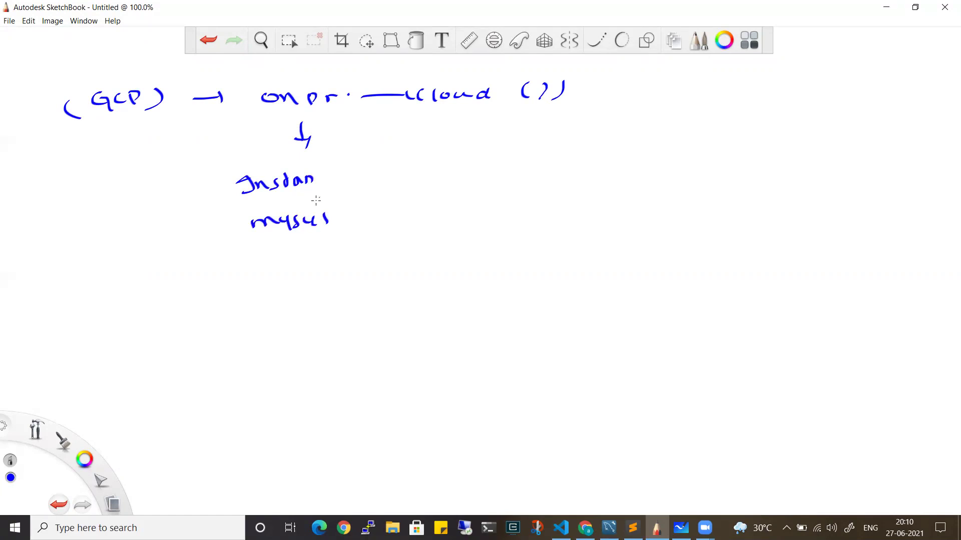
Underline and bracket the on-prem → cloud note
left_click(335, 182)
mouse_move(286, 123)
left_mouse_down()
mouse_move(475, 116)
mouse_move(484, 101)
left_mouse_up()
left_click_drag(500, 70, 488, 121)
left_click_drag(247, 108, 254, 88)
mouse_move(246, 131)
left_mouse_down()
mouse_move(297, 83)
mouse_move(519, 65)
left_mouse_up()
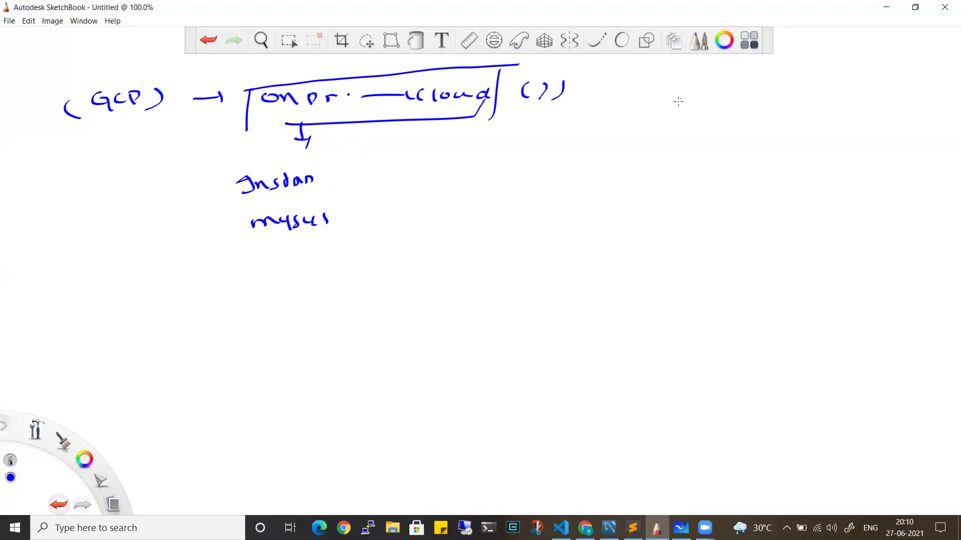
Add a second (GCP) label on the right, then clear the whole canvas
left_click_drag(677, 105, 702, 120)
mouse_move(715, 104)
left_mouse_down()
mouse_move(714, 122)
mouse_move(721, 116)
left_mouse_up()
left_click_drag(734, 97, 735, 121)
left_click_drag(653, 101, 651, 134)
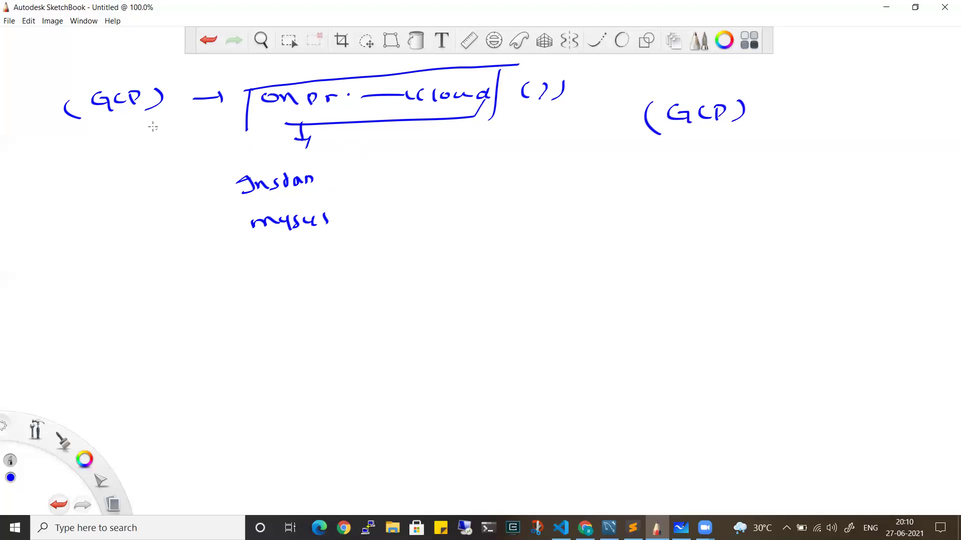
key("Delete")
Write 'mysql → onprim' with a down arrow to GCP beneath it
left_click_drag(66, 112, 221, 95)
mouse_move(215, 89)
left_mouse_down()
mouse_move(220, 103)
mouse_move(338, 90)
left_mouse_up()
mouse_move(184, 129)
left_mouse_down()
mouse_move(185, 153)
mouse_move(196, 156)
left_mouse_up()
left_click_drag(150, 182, 178, 197)
mouse_move(187, 198)
left_mouse_down()
mouse_move(184, 184)
mouse_move(189, 192)
left_mouse_up()
Draw a tall brace and write 'instance GCP (vm)' with IAAS below
mouse_move(371, 89)
left_mouse_down()
mouse_move(413, 86)
mouse_move(361, 111)
mouse_move(365, 189)
left_mouse_up()
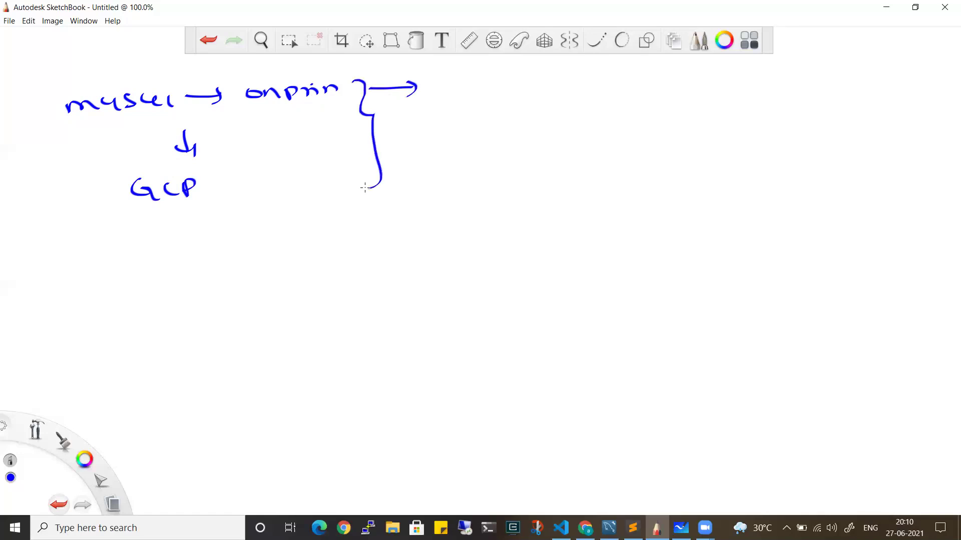
mouse_move(465, 85)
left_mouse_down()
mouse_move(615, 80)
mouse_move(645, 65)
mouse_move(710, 80)
mouse_move(788, 71)
mouse_move(809, 80)
left_mouse_up()
left_click_drag(810, 63, 813, 88)
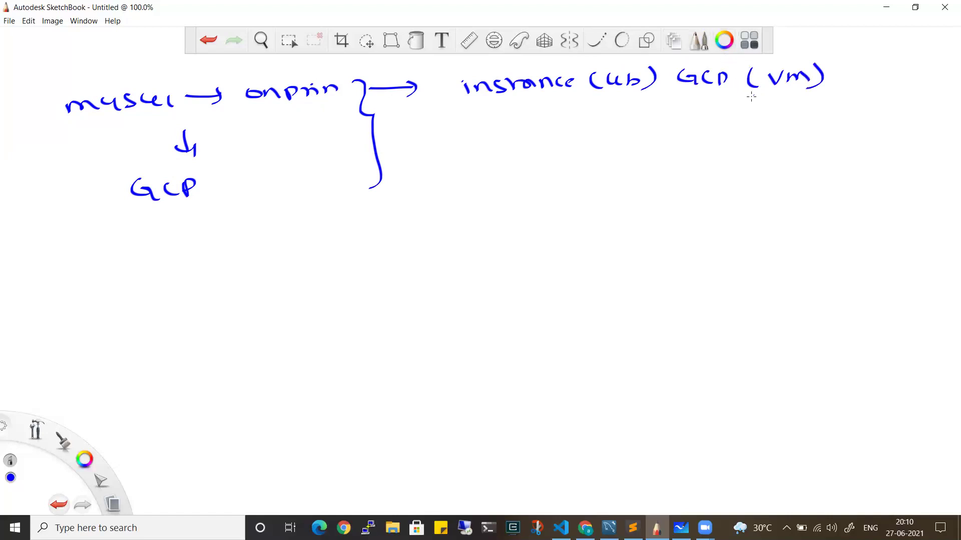
mouse_move(663, 109)
left_mouse_down()
mouse_move(667, 118)
mouse_move(734, 116)
left_mouse_up()
Add a down arrow to mysql under instance, a long underline, and a divider with 'onp'
mouse_move(512, 105)
left_mouse_down()
mouse_move(514, 131)
mouse_move(525, 131)
left_mouse_up()
mouse_move(534, 124)
left_mouse_down()
mouse_move(529, 134)
mouse_move(546, 150)
mouse_move(573, 156)
left_mouse_up()
left_click_drag(585, 145, 613, 154)
left_click_drag(386, 181, 837, 156)
left_click_drag(838, 62, 835, 147)
mouse_move(871, 111)
left_mouse_down()
mouse_move(866, 120)
mouse_move(903, 115)
left_mouse_up()
Draw a DMS-labelled down arrow, circle mysql, and sketch an empty box below
left_click_drag(608, 174, 610, 244)
left_click_drag(600, 240, 620, 237)
mouse_move(651, 205)
left_mouse_down()
mouse_move(651, 219)
mouse_move(672, 209)
mouse_move(701, 216)
left_mouse_up()
mouse_move(507, 170)
left_mouse_down()
mouse_move(608, 179)
mouse_move(573, 125)
mouse_move(505, 163)
left_mouse_up()
mouse_move(419, 287)
left_mouse_down()
mouse_move(429, 345)
mouse_move(882, 235)
mouse_move(897, 350)
mouse_move(390, 365)
left_mouse_up()
left_click_drag(428, 358, 414, 334)
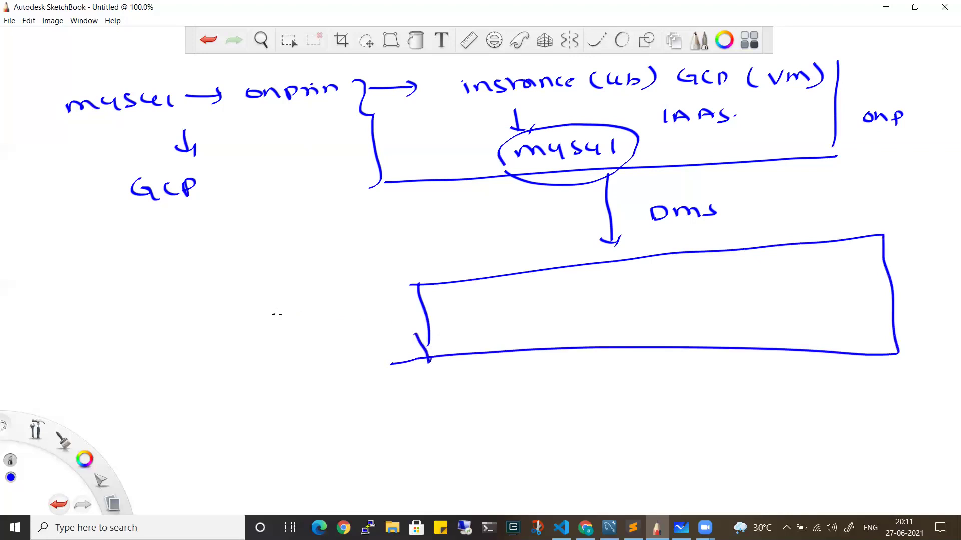
Write cloudsql with an arrow, PAAS, and a braced list of database engines
mouse_move(270, 316)
left_mouse_down()
mouse_move(270, 326)
mouse_move(330, 315)
mouse_move(342, 300)
mouse_move(394, 310)
mouse_move(238, 325)
left_mouse_up()
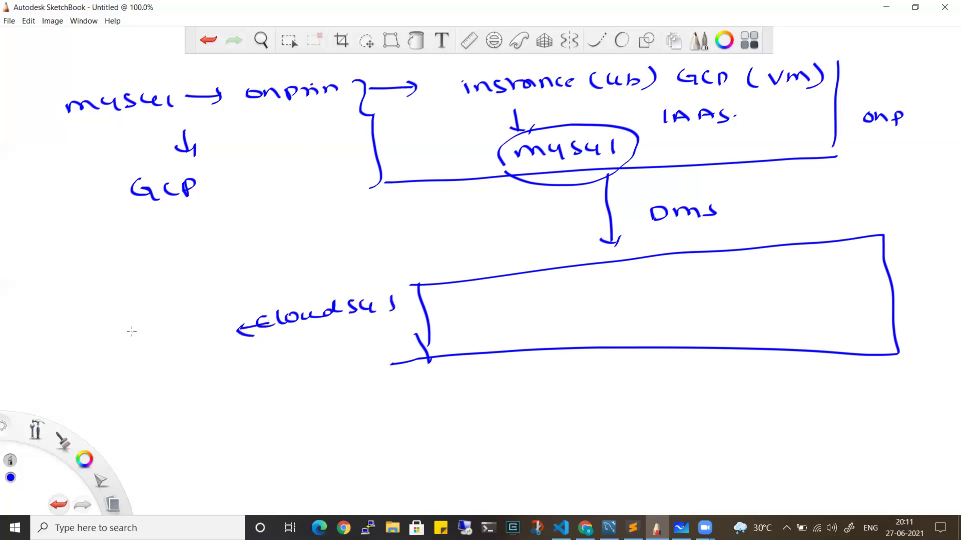
left_click_drag(109, 336, 166, 339)
left_click_drag(186, 325, 176, 341)
mouse_move(36, 279)
left_mouse_down()
mouse_move(43, 268)
mouse_move(82, 275)
mouse_move(97, 252)
mouse_move(60, 288)
mouse_move(154, 279)
mouse_move(186, 287)
left_mouse_up()
left_click_drag(159, 229, 219, 285)
left_click_drag(27, 280, 51, 313)
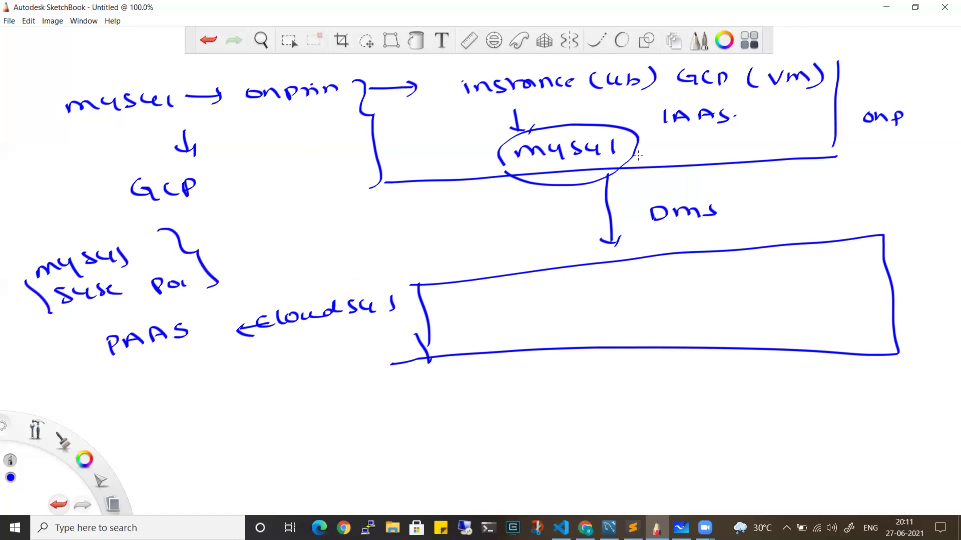
Connect the mysql circle toward IAAS, label it (onprim), and underline DMS
left_click_drag(631, 155, 669, 143)
mouse_move(751, 132)
left_mouse_down()
mouse_move(745, 140)
mouse_move(771, 144)
mouse_move(831, 129)
mouse_move(837, 144)
left_mouse_up()
left_click_drag(740, 125, 740, 147)
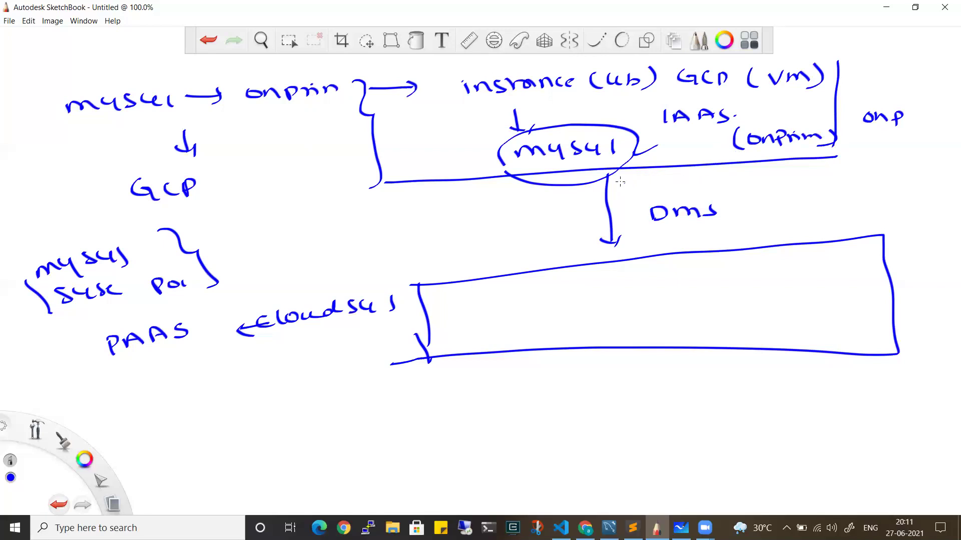
left_click_drag(664, 234, 720, 224)
left_click_drag(629, 159, 660, 144)
Write (cloudsql) inside the box and underline it
mouse_move(561, 284)
left_mouse_down()
mouse_move(626, 272)
mouse_move(653, 284)
left_mouse_up()
left_click_drag(663, 269, 665, 283)
mouse_move(679, 265)
left_mouse_down()
mouse_move(689, 280)
mouse_move(646, 299)
left_mouse_up()
mouse_move(533, 278)
left_mouse_down()
mouse_move(550, 307)
mouse_move(651, 305)
left_mouse_up()
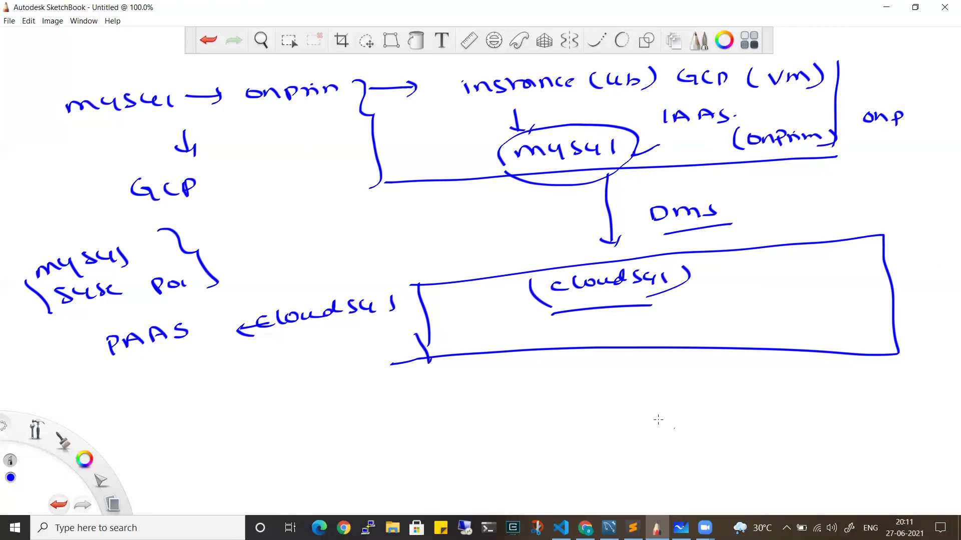
left_click(585, 528)
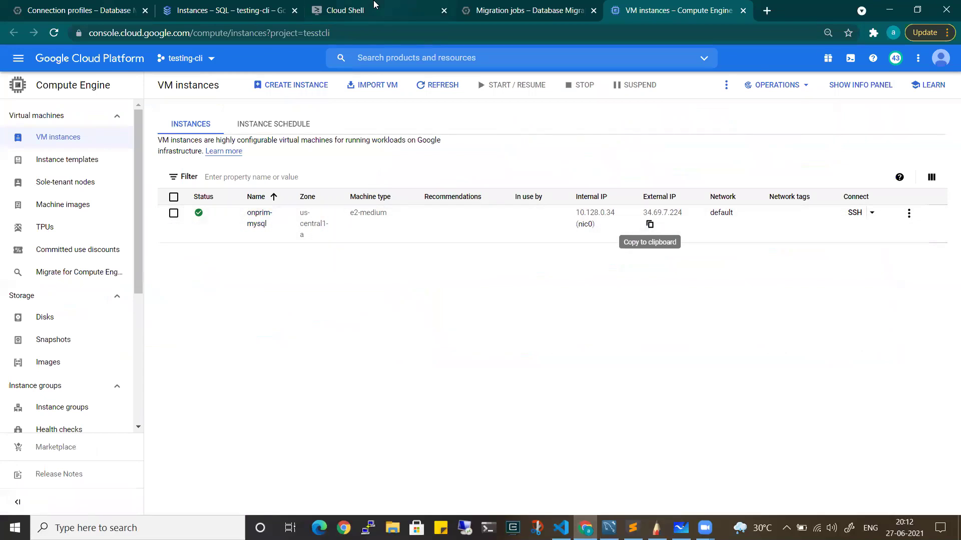
SSH into onprim-mysql in zone us-central1-a from Cloud Shell
left_click(388, 10)
type("gcloud compute ssh onprim-mysql --zone us-central1-a")
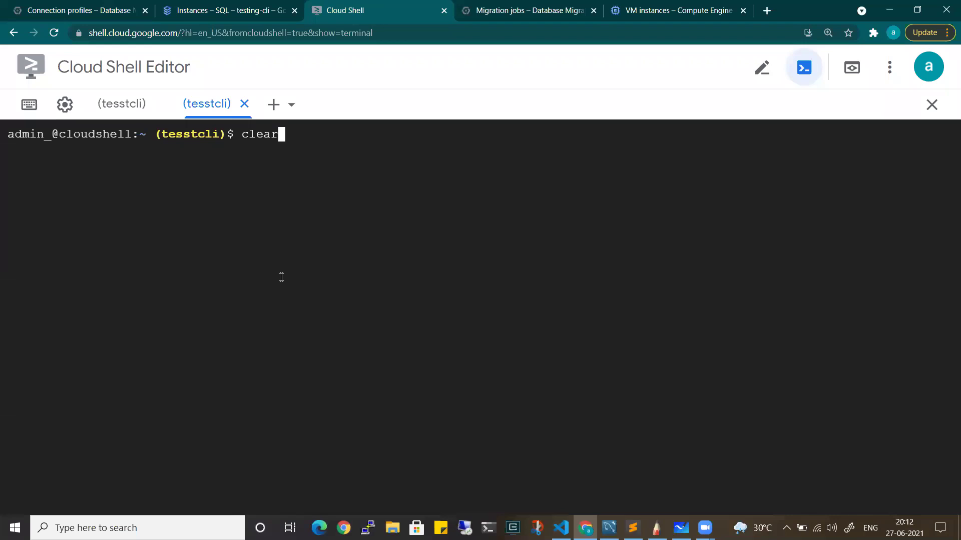
key("Return")
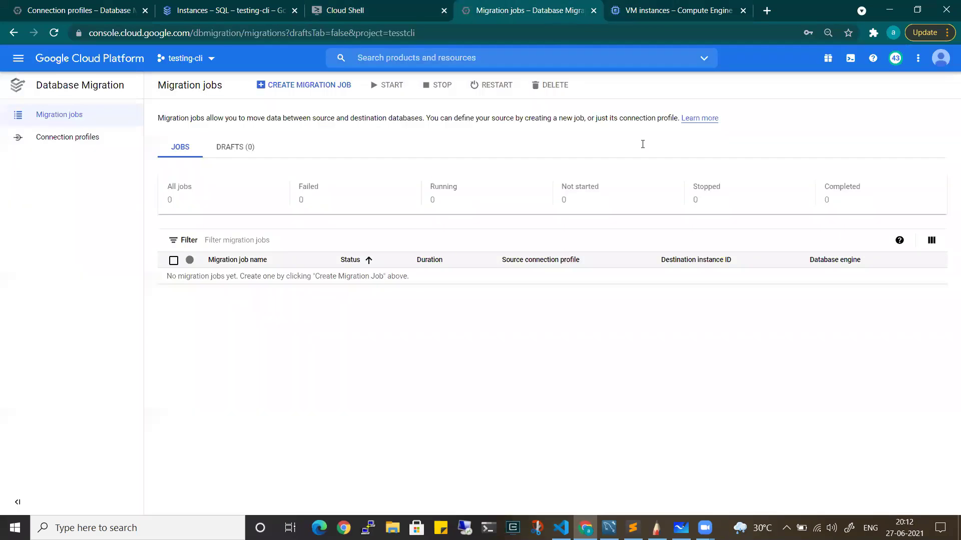
left_click(544, 7)
left_click(689, 12)
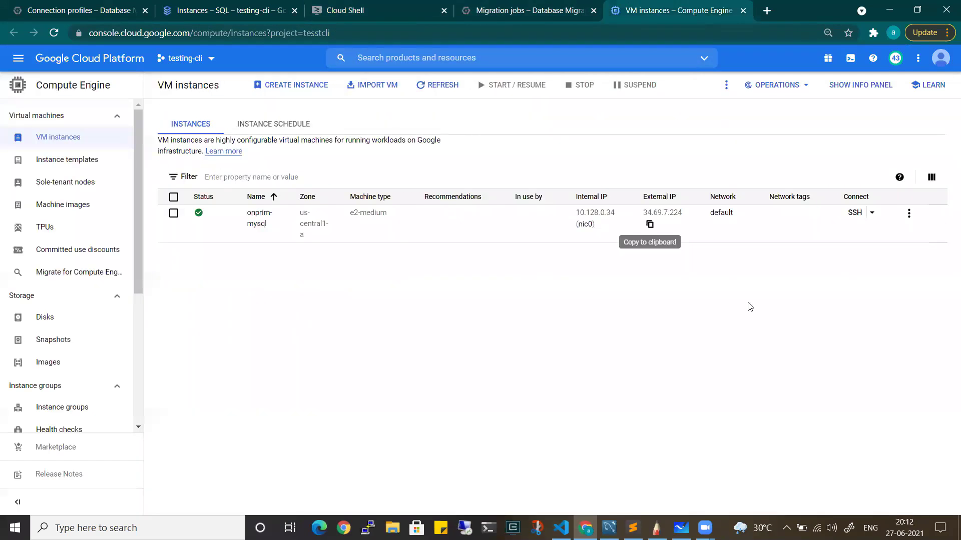
left_click(363, 10)
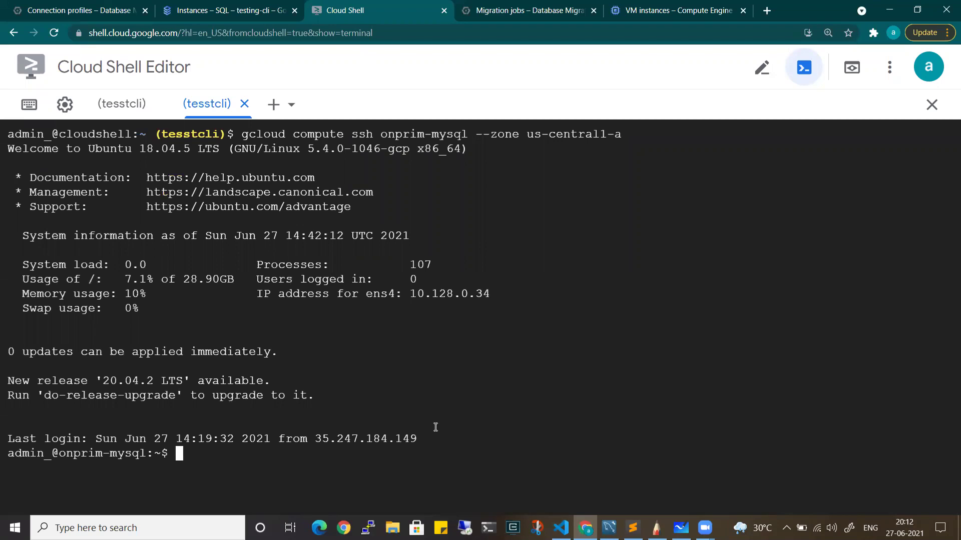
As root, start mysql and run 'show databases;' to list the four default databases
type("sudo -i")
key("Return")
type("clear")
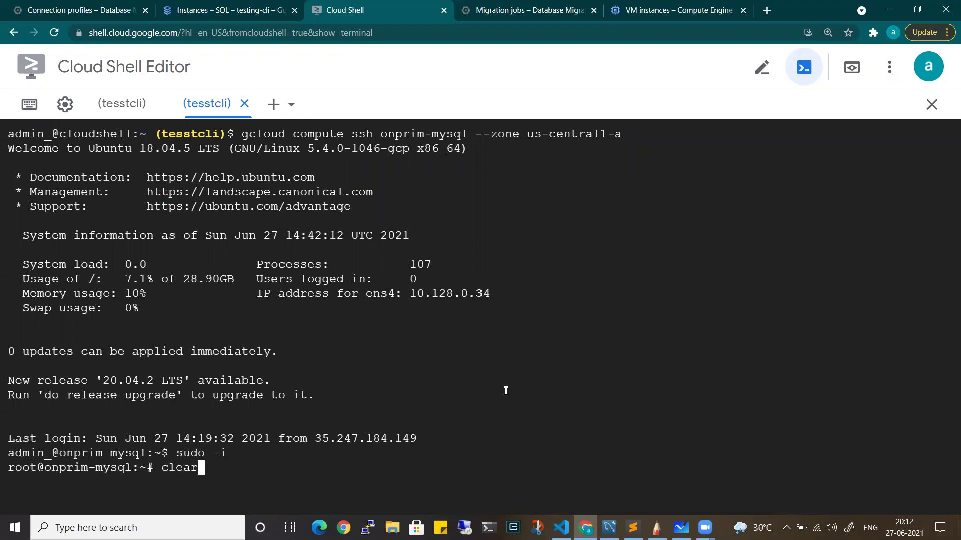
key("Return")
type("mysql")
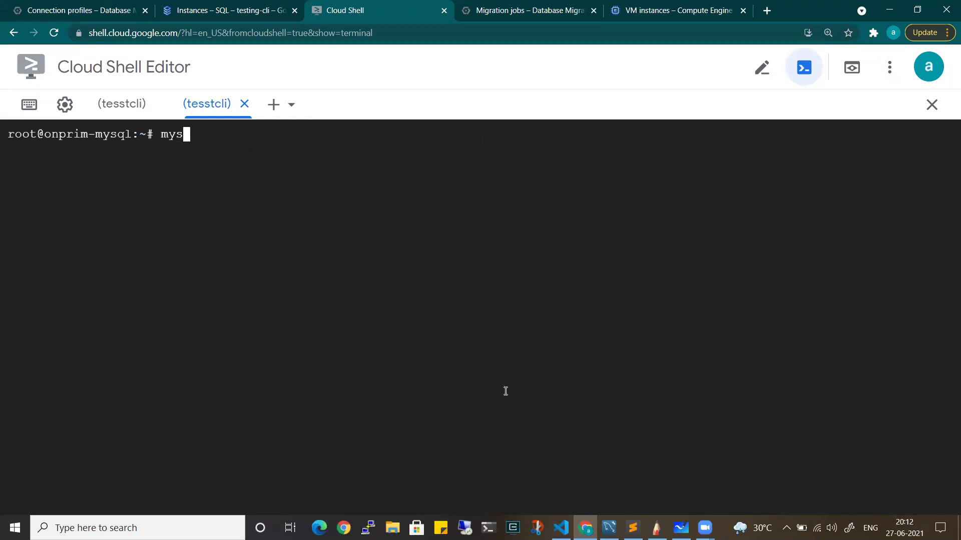
key("Return")
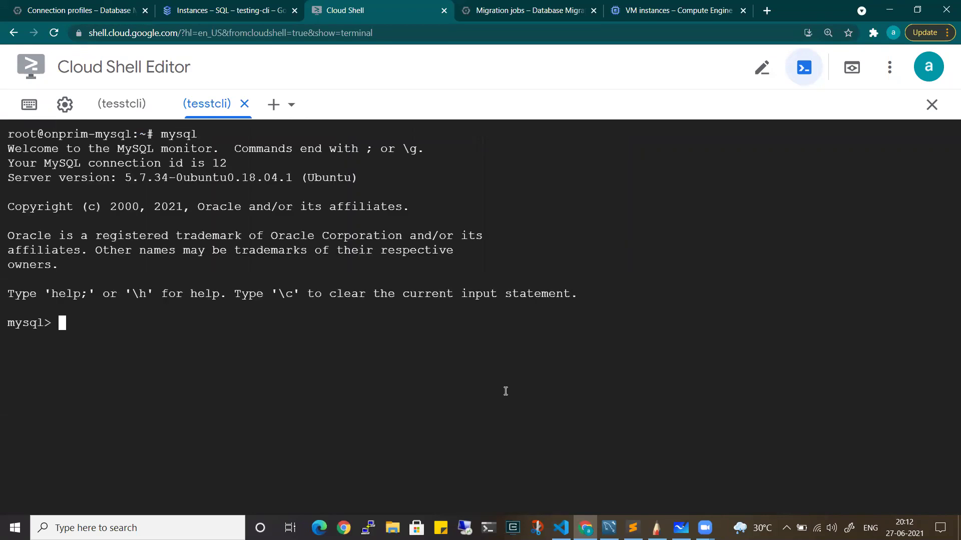
type("show databases;")
key("Return")
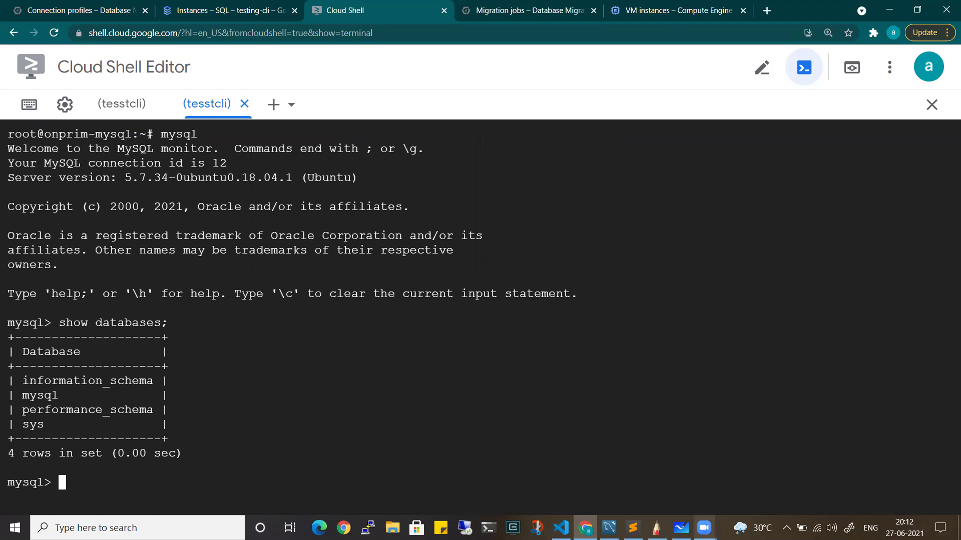
left_click(655, 528)
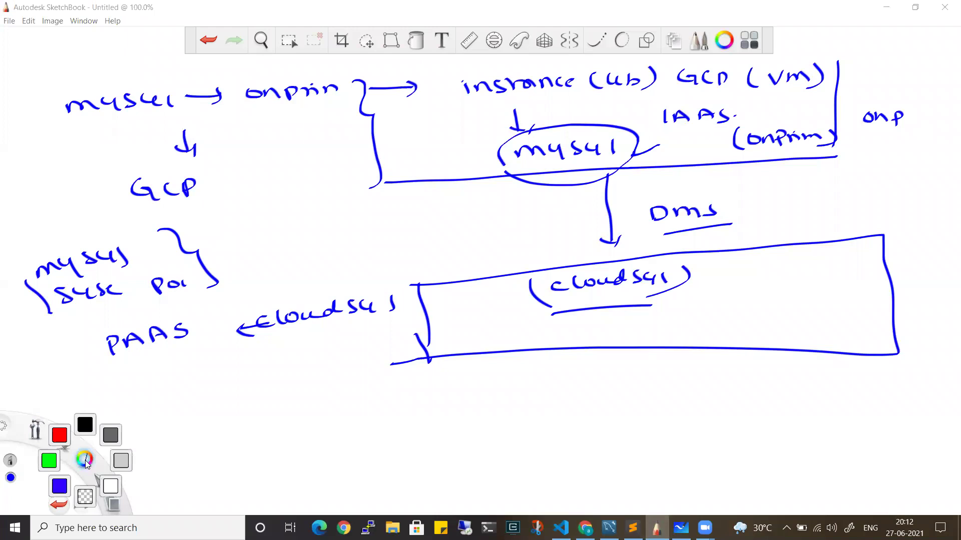
Switch the brush to black and write '(migration → data)' below PAAS
left_click(84, 423)
mouse_move(131, 400)
left_mouse_down()
mouse_move(260, 394)
mouse_move(316, 405)
mouse_move(353, 378)
mouse_move(381, 393)
mouse_move(411, 391)
left_mouse_up()
left_click_drag(453, 363, 450, 401)
mouse_move(125, 382)
left_mouse_down()
mouse_move(116, 391)
mouse_move(129, 416)
left_mouse_up()
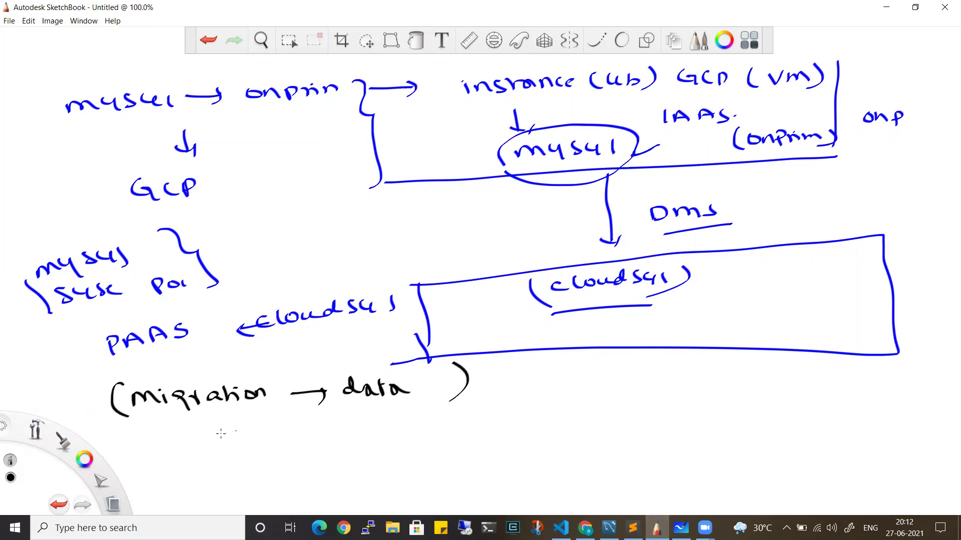
left_click_drag(738, 273, 750, 267)
Add a dB arrow and draw an arrow into a new box labelled cloudsql
mouse_move(185, 368)
left_mouse_down()
mouse_move(176, 372)
mouse_move(318, 361)
mouse_move(310, 372)
left_mouse_up()
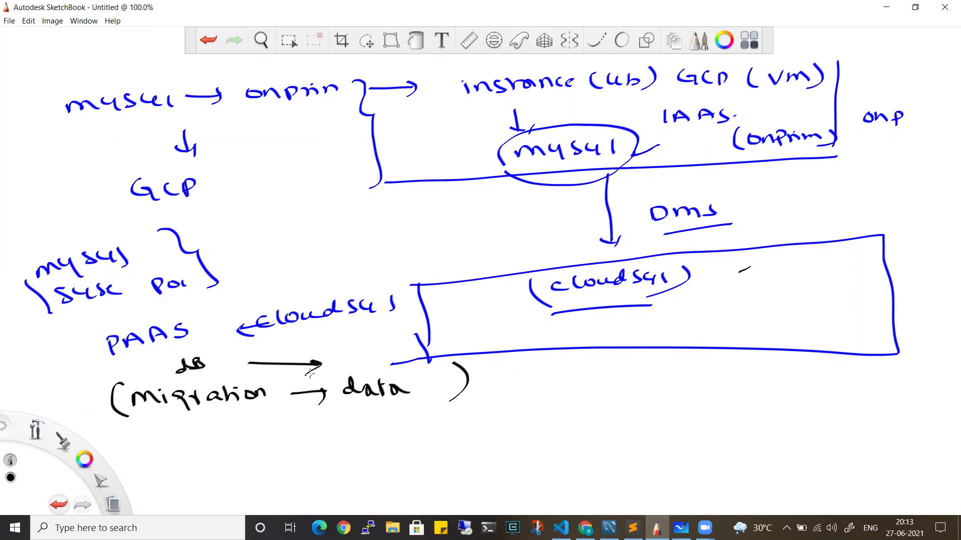
mouse_move(474, 376)
left_mouse_down()
mouse_move(641, 375)
mouse_move(630, 385)
left_mouse_up()
mouse_move(686, 374)
left_mouse_down()
mouse_move(697, 398)
mouse_move(849, 354)
left_mouse_up()
left_click_drag(846, 357, 833, 411)
left_click_drag(691, 412, 834, 409)
mouse_move(734, 431)
left_mouse_down()
mouse_move(808, 430)
mouse_move(818, 444)
left_mouse_up()
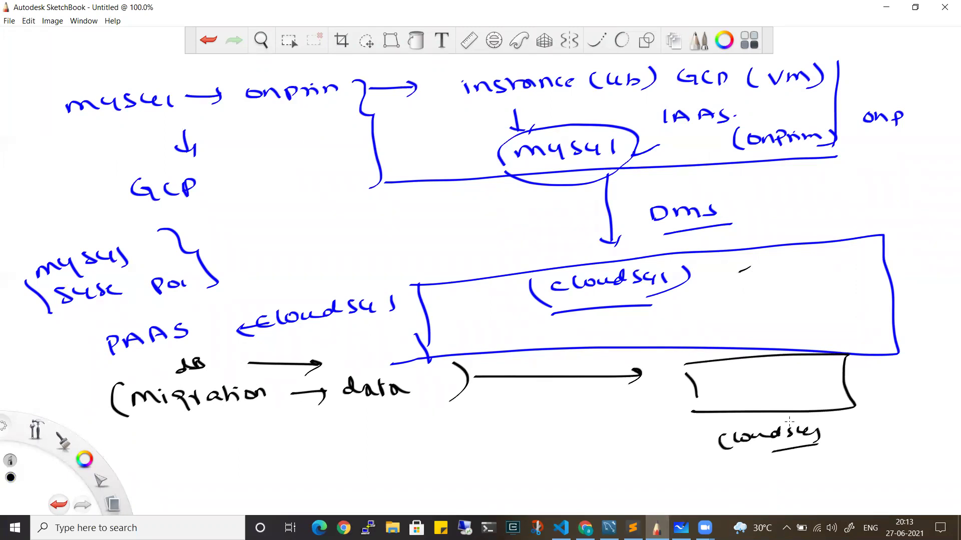
Copy onprim-mysql's external IP 34.69.7.224 from the VM instances list and bring up MySQL Workbench
left_click(886, 7)
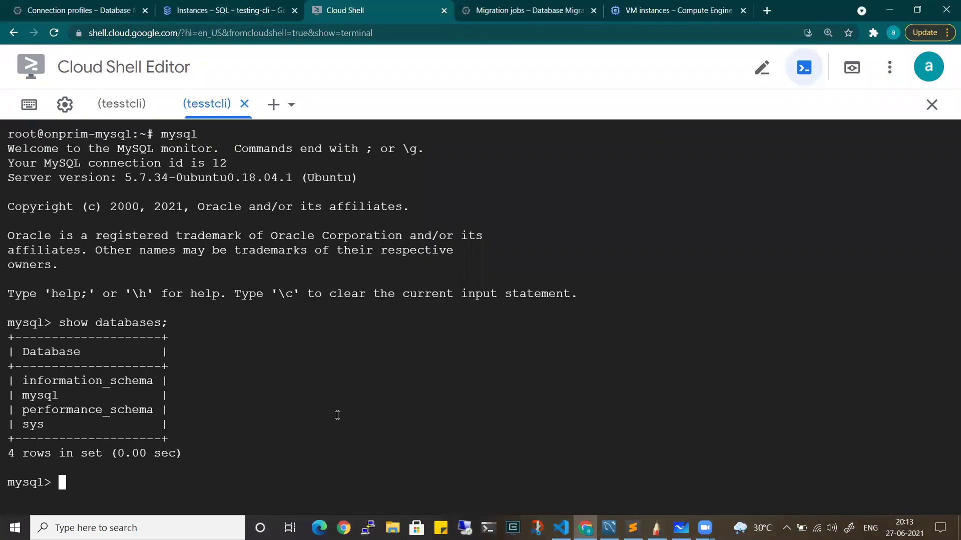
left_click(509, 5)
left_click(701, 7)
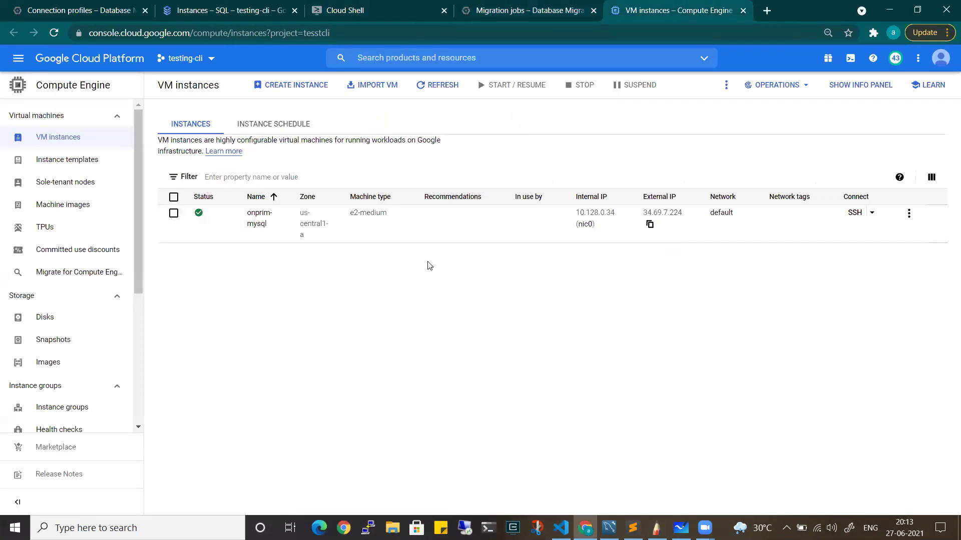
left_click(649, 225)
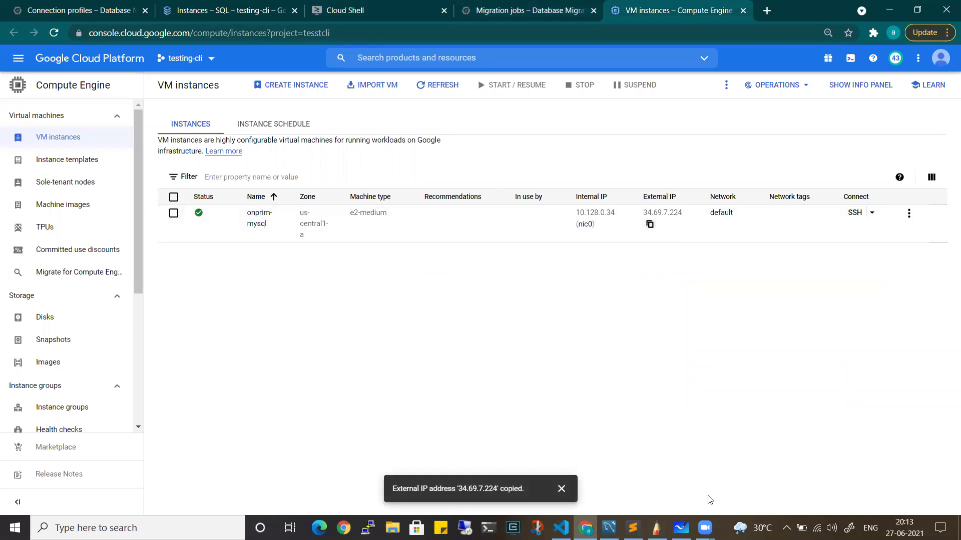
key("alt+Tab")
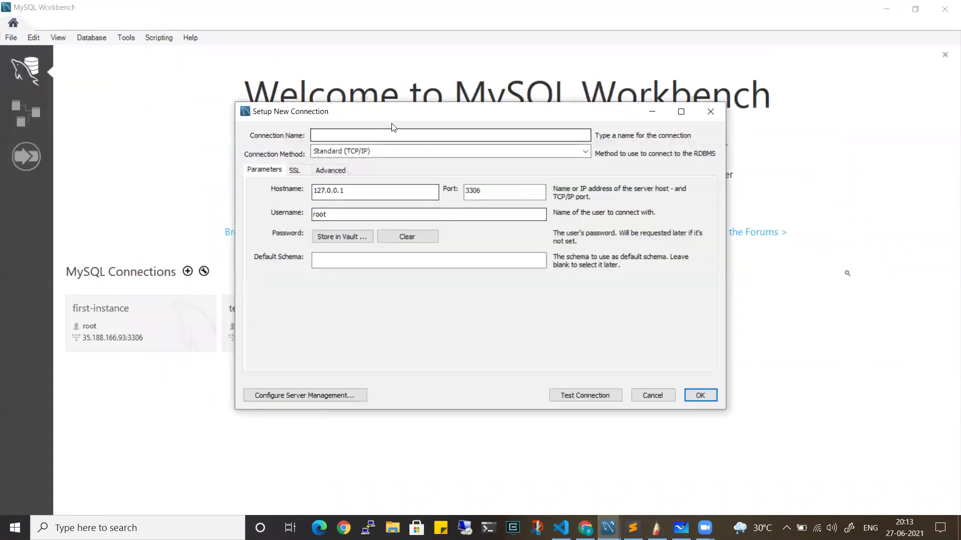
Name the connection onprimmyql, set hostname 34.69.7.224, and enter the database username
type("onpri")
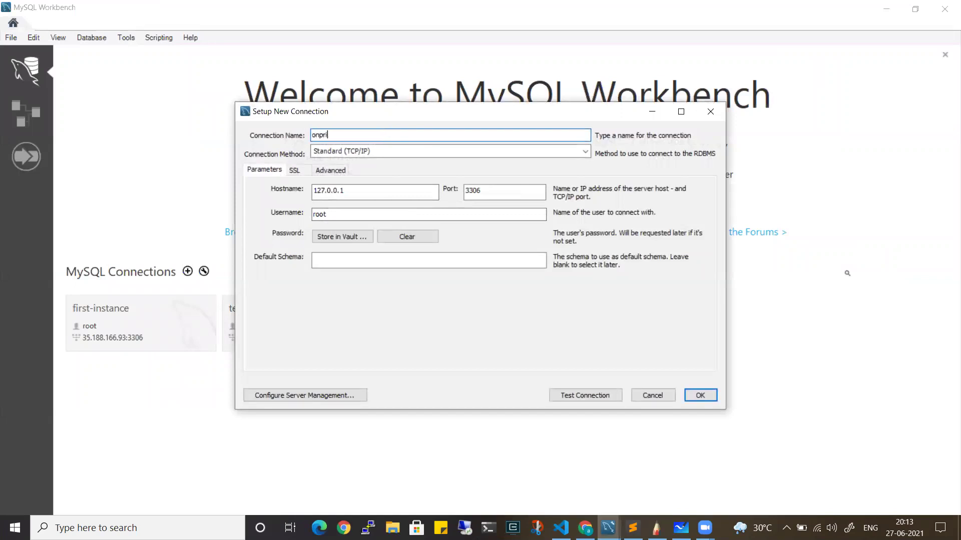
type("mmyql")
left_click(378, 189)
key("ctrl+a")
key("ctrl+v")
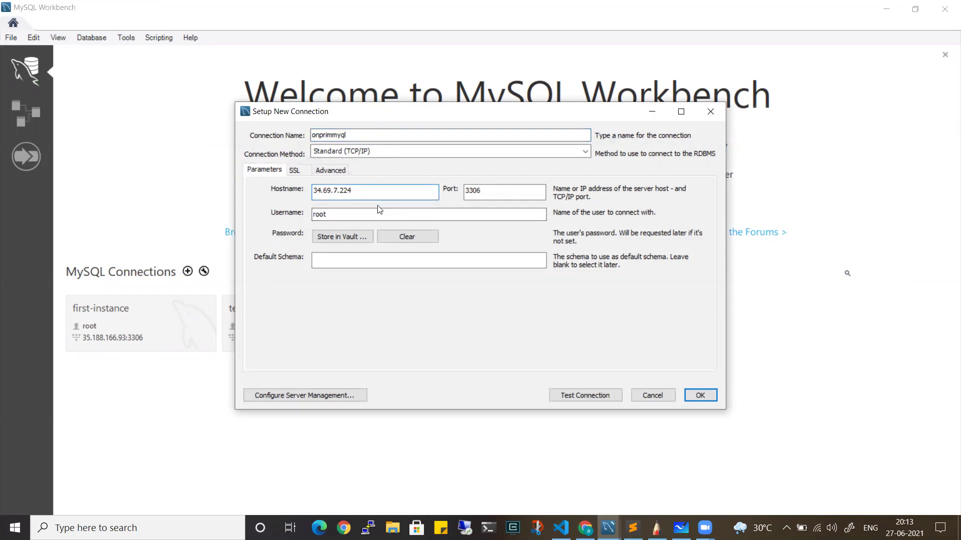
left_click(355, 217)
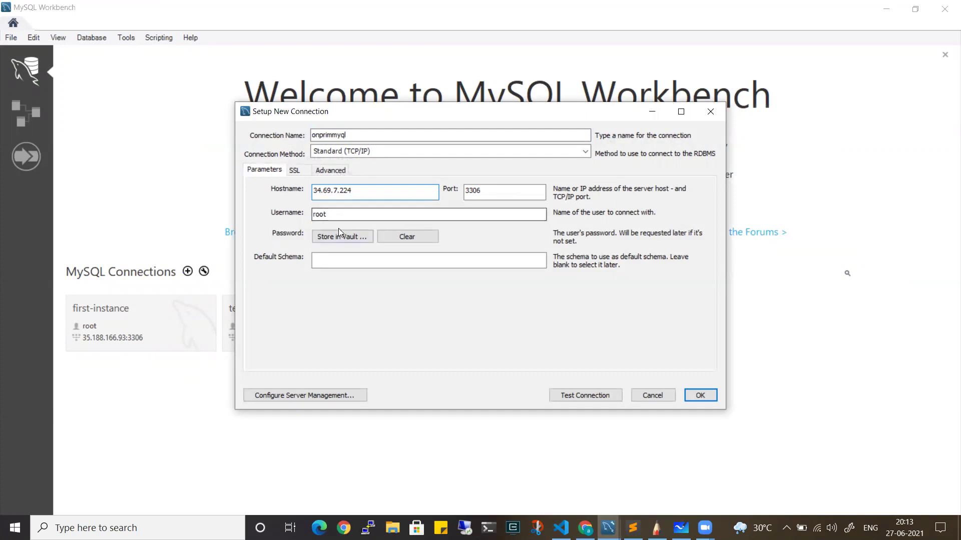
key("ctrl+a")
type("siva")
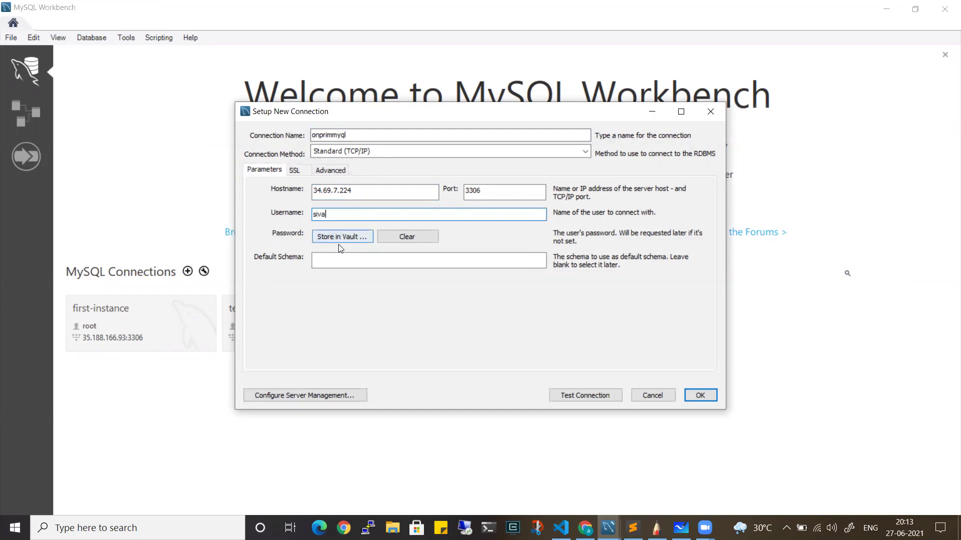
Store the user's password in the vault, test the connection successfully, and save it
left_click(347, 238)
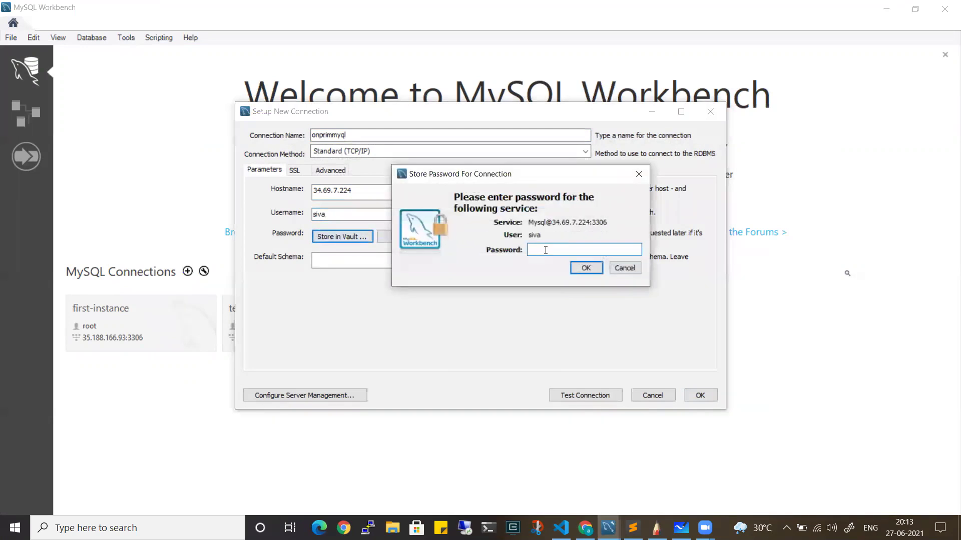
key("BackSpace")
key("BackSpace")
key("BackSpace")
type("************")
left_click(586, 267)
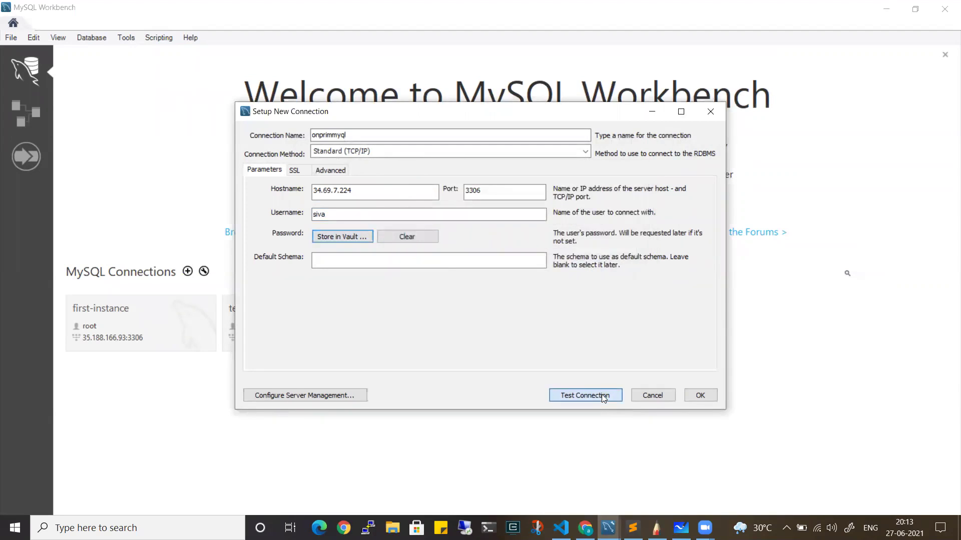
left_click(602, 394)
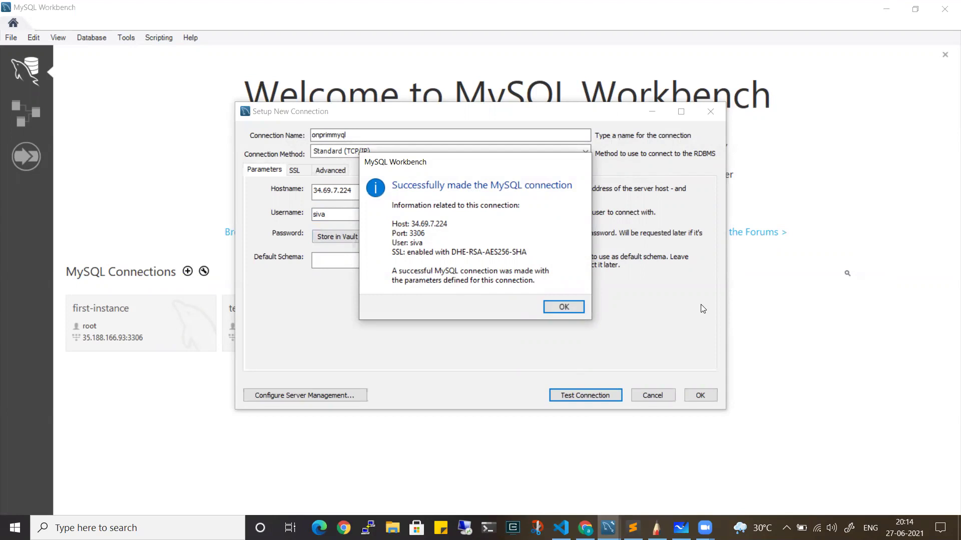
left_click(564, 307)
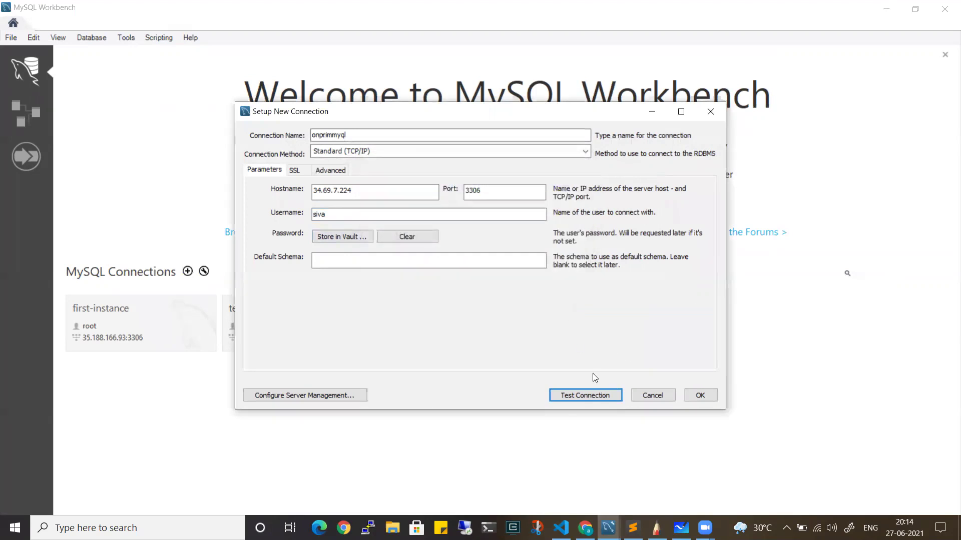
left_click(700, 395)
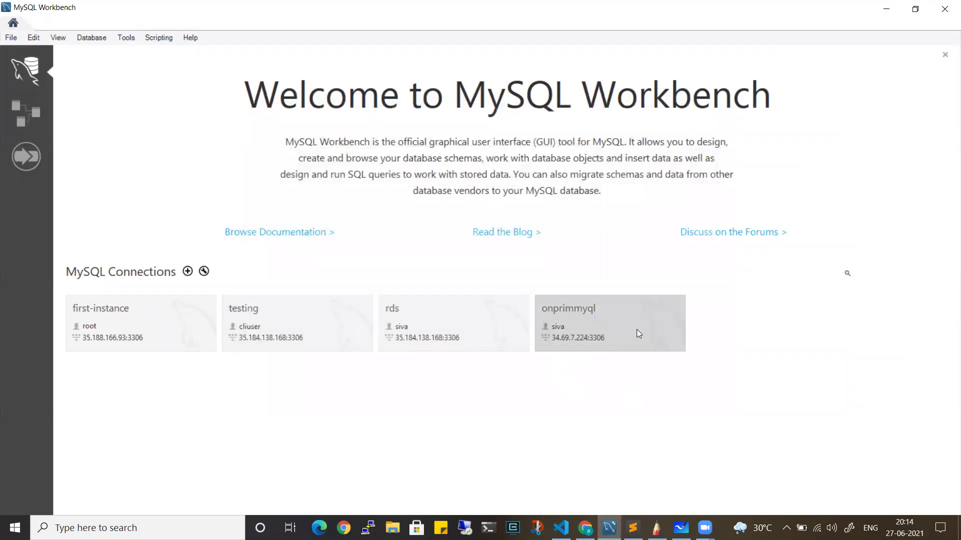
Open the onprimmyql connection and run 'show databases;'
left_click(637, 330)
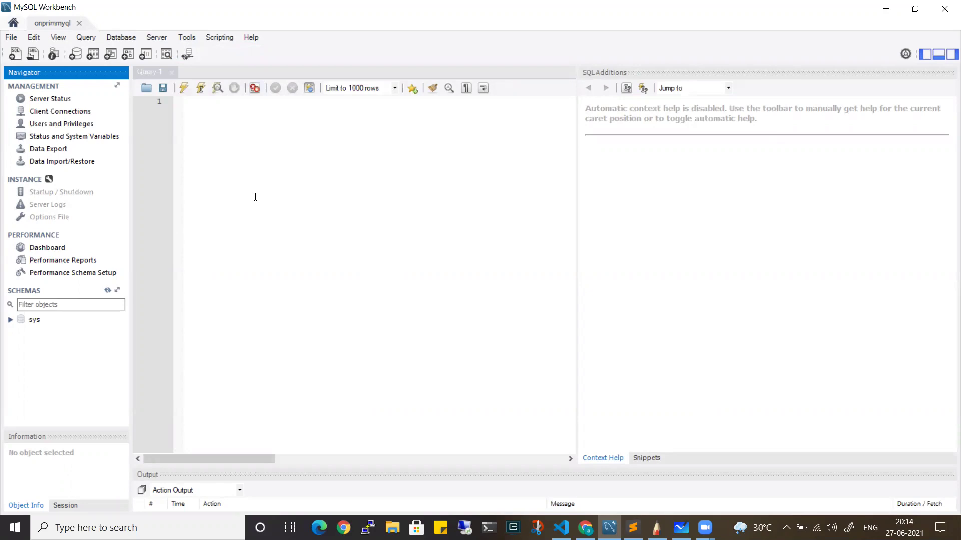
left_click(250, 167)
type("show databse")
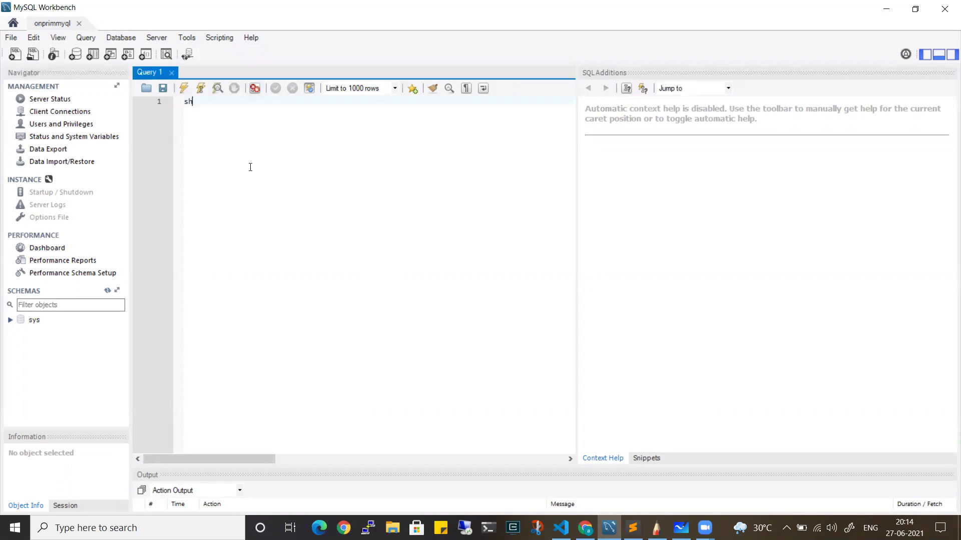
key("BackSpace")
key("BackSpace")
type("asesl")
key("BackSpace")
type(";")
left_click(184, 90)
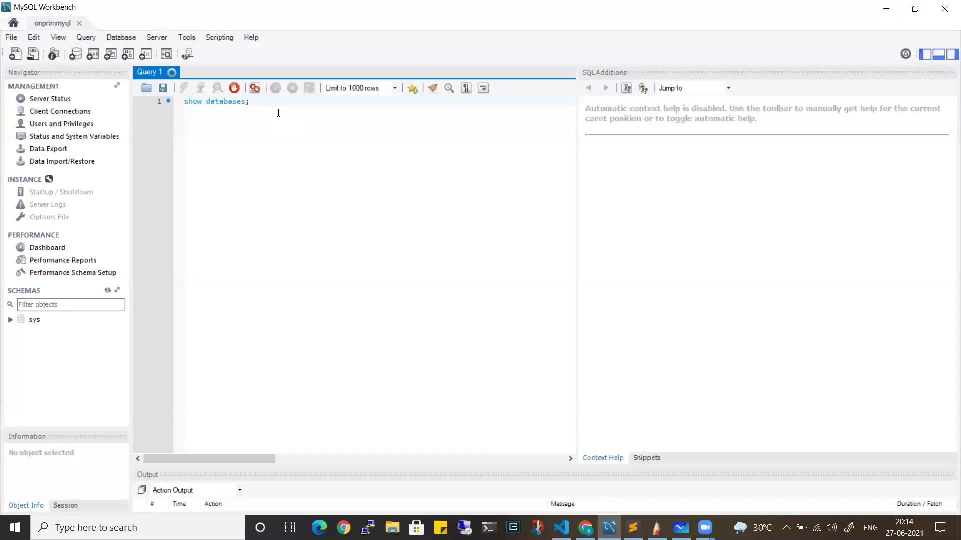
Run 'create database migration;' and rerun show databases to confirm it exists
left_click(308, 92)
key("Return")
key("Return")
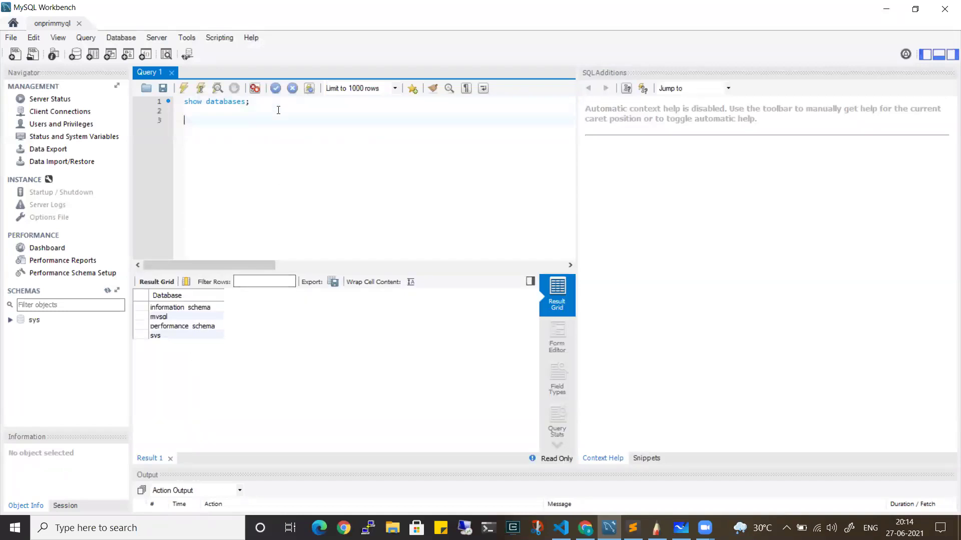
type("create database migration;")
left_click_drag(309, 125, 183, 123)
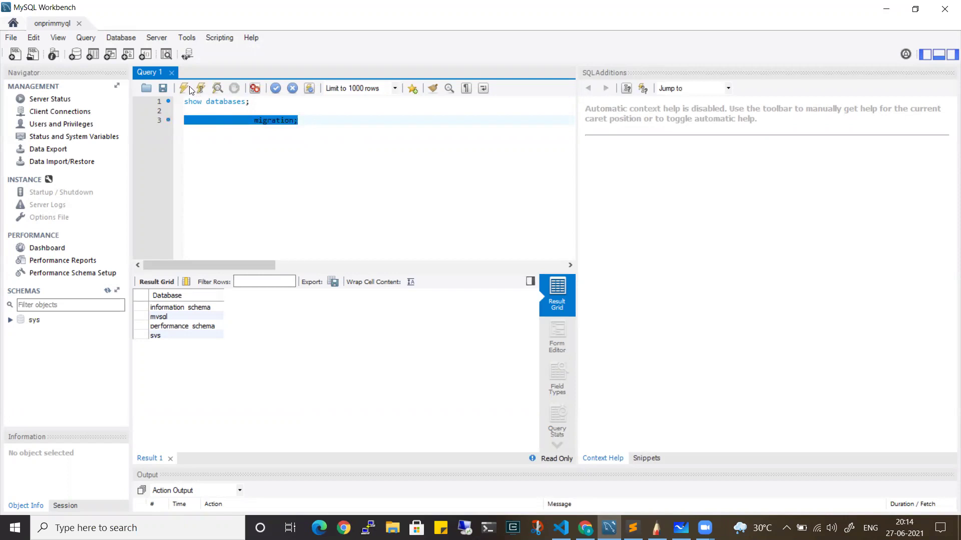
left_click(189, 89)
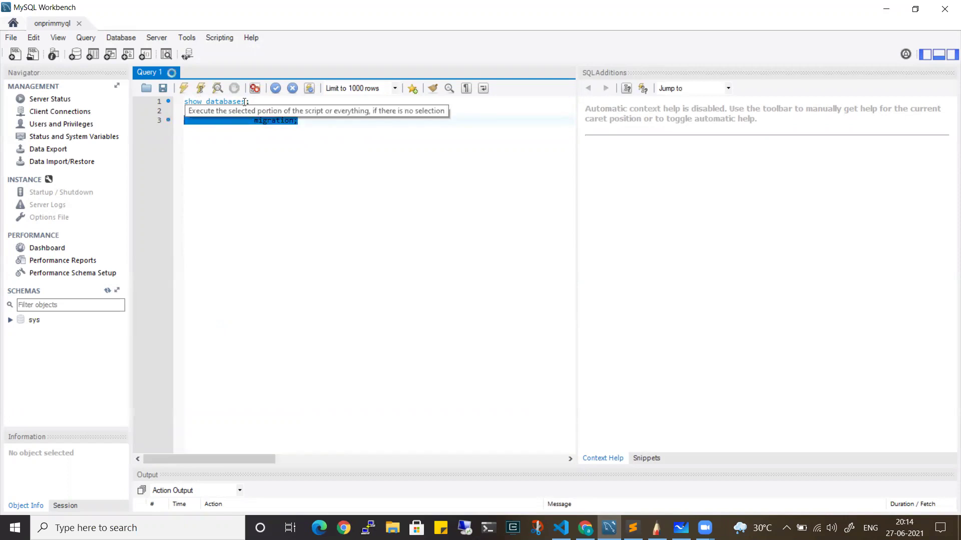
left_click(366, 130)
left_click(269, 105)
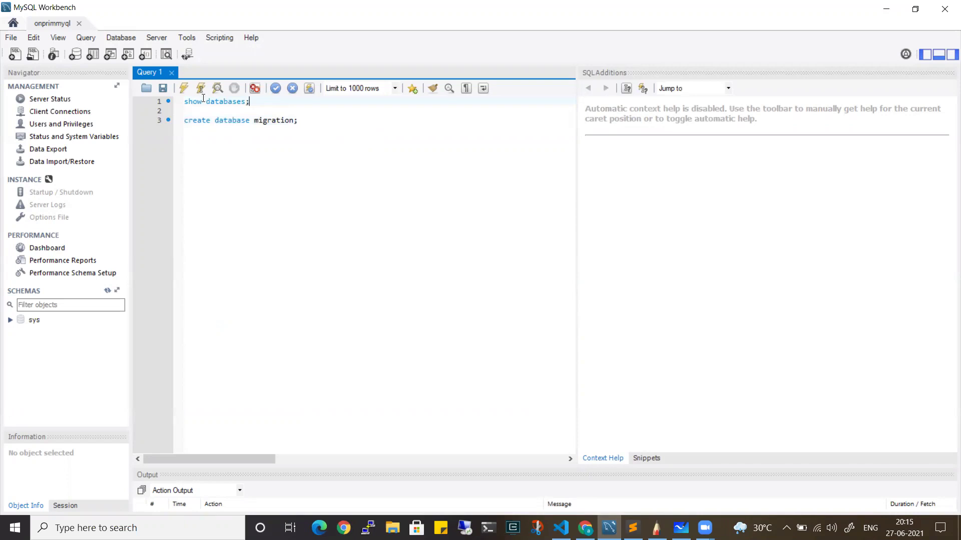
left_click(189, 89)
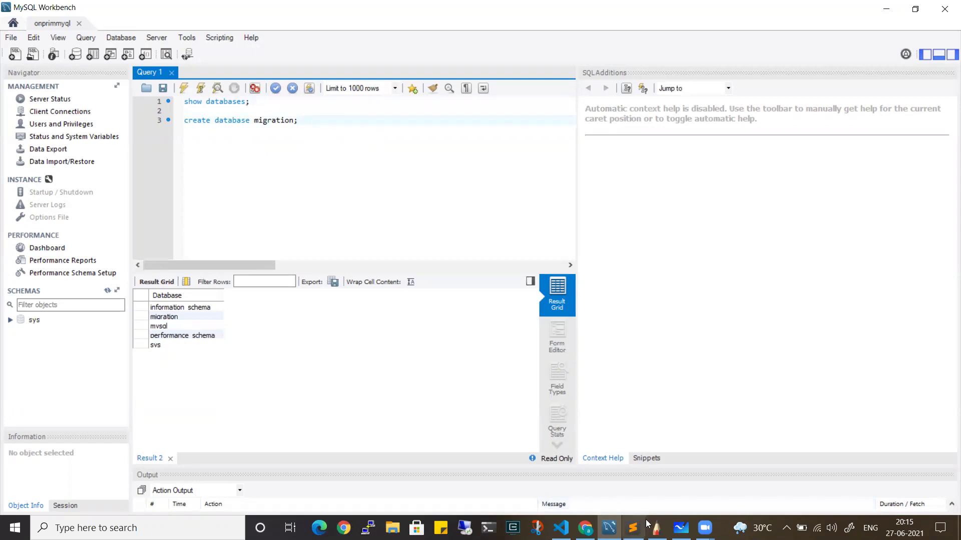
key("alt+Tab")
Copy the CREATE TABLE Persons statement in Sublime Text and minimize the editor
left_click_drag(106, 140, 37, 56)
key("ctrl+c")
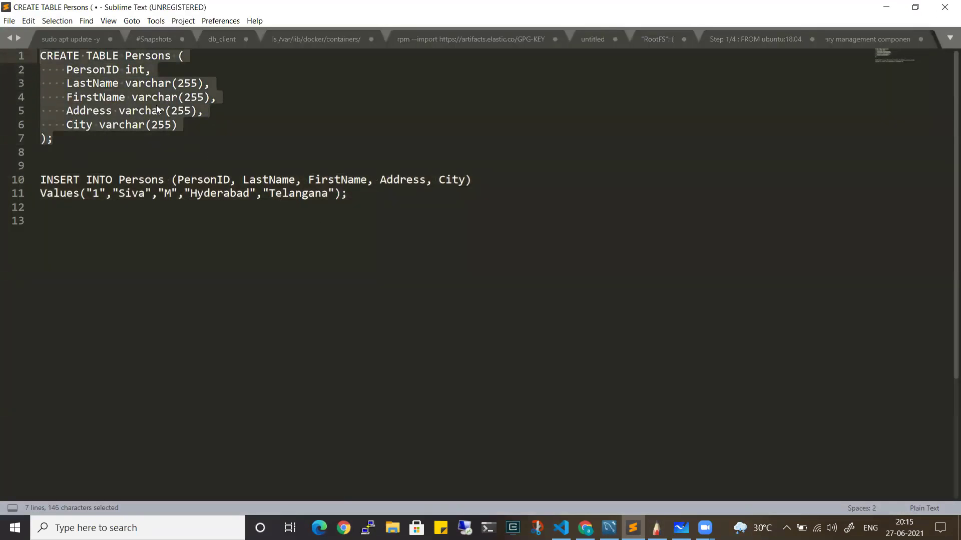
right_click(105, 104)
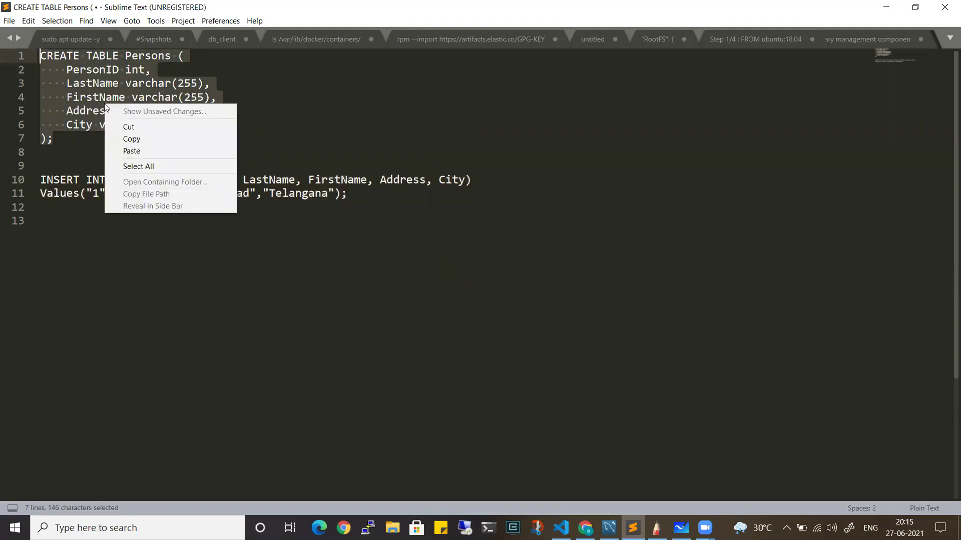
left_click(134, 139)
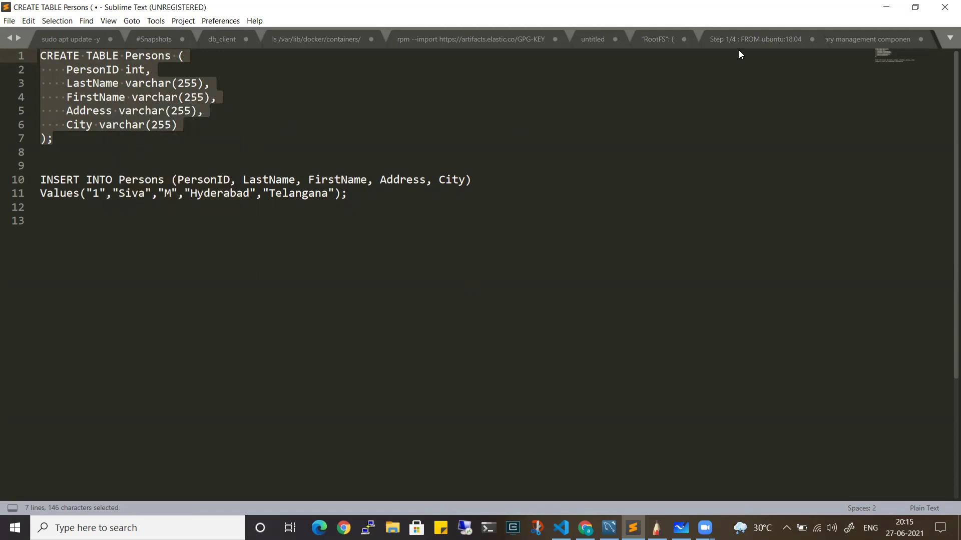
left_click(885, 9)
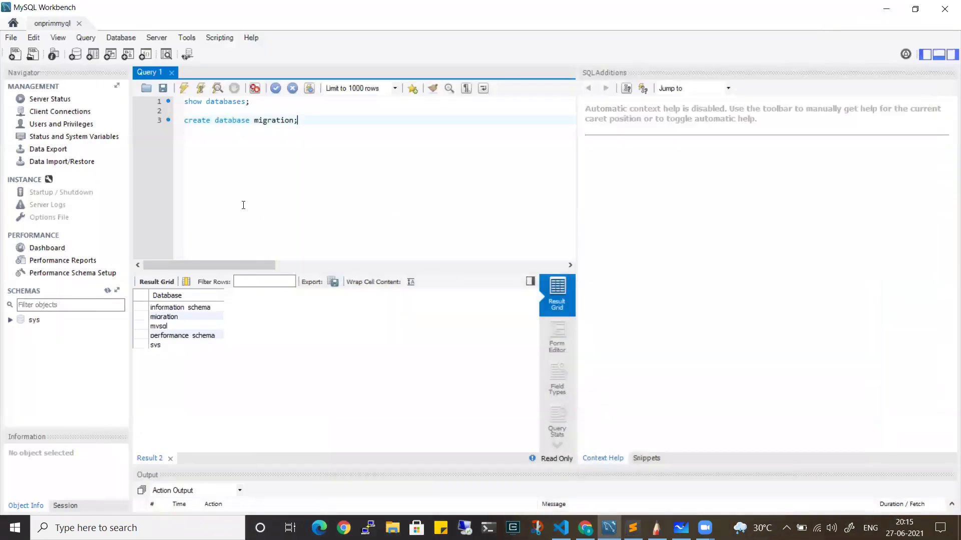
Switch to the migration database by running 'use migration;'
key("Return")
key("Return")
type("use d")
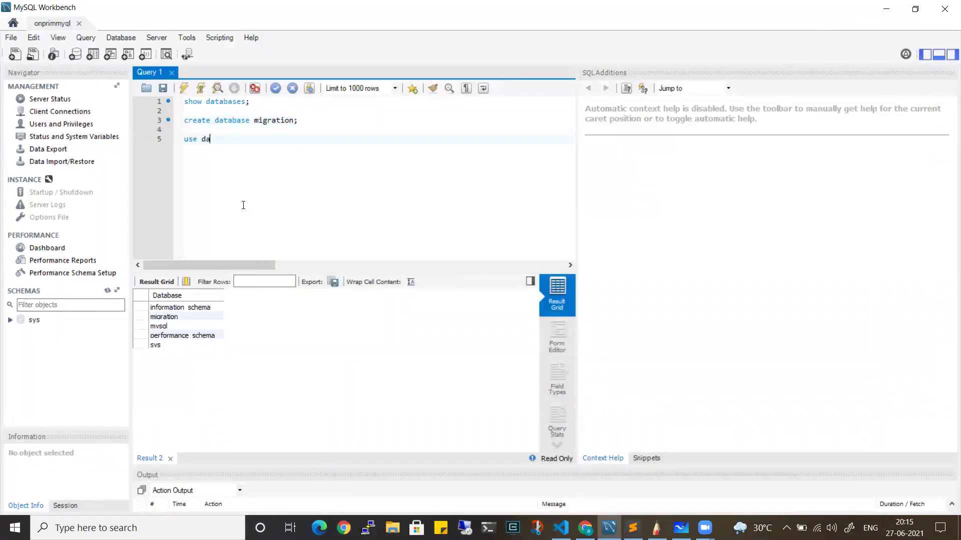
key("BackSpace")
type("migrat")
key("BackSpace")
type("ion;")
left_click_drag(246, 139, 183, 139)
left_click(182, 91)
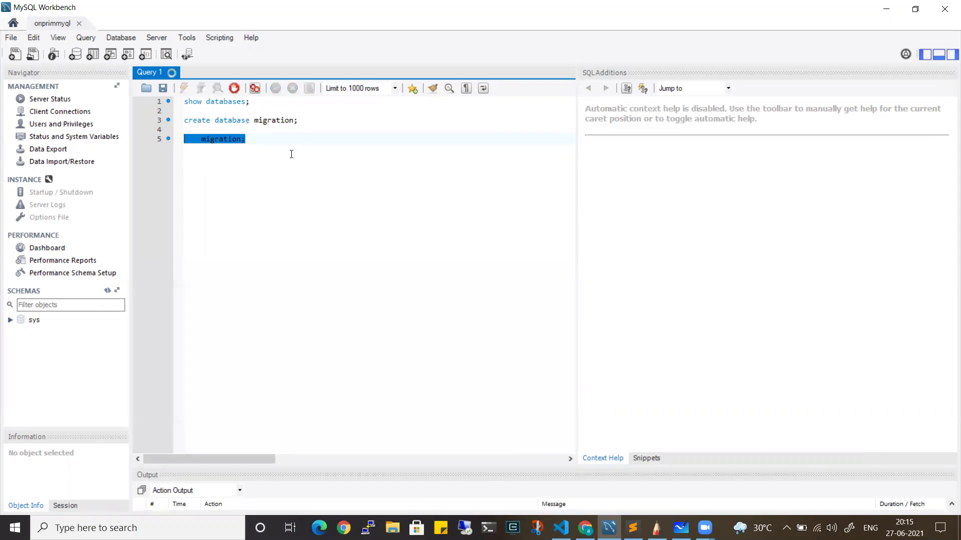
left_click(296, 151)
Paste and run the CREATE TABLE Persons statement
key("Return")
key("Return")
key("ctrl+v")
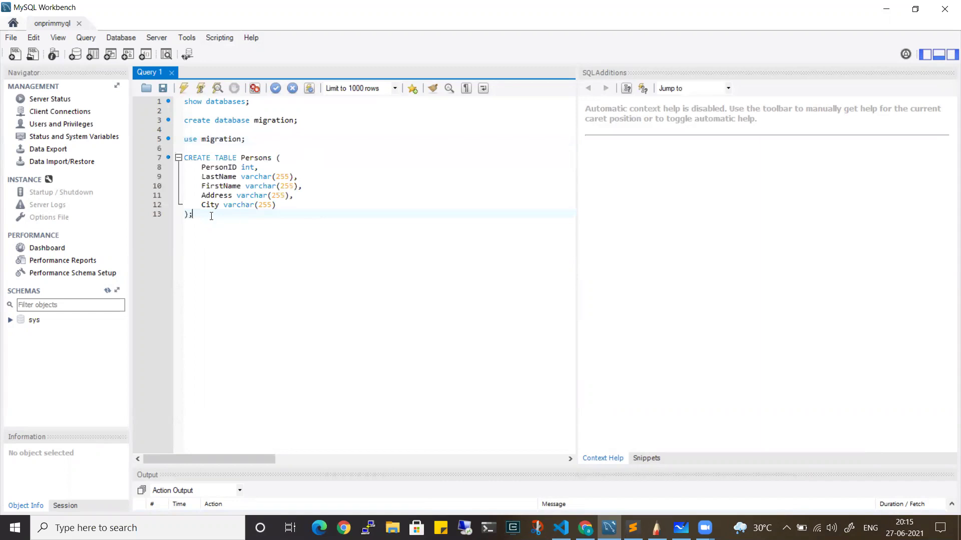
left_click_drag(212, 216, 183, 158)
left_click(184, 89)
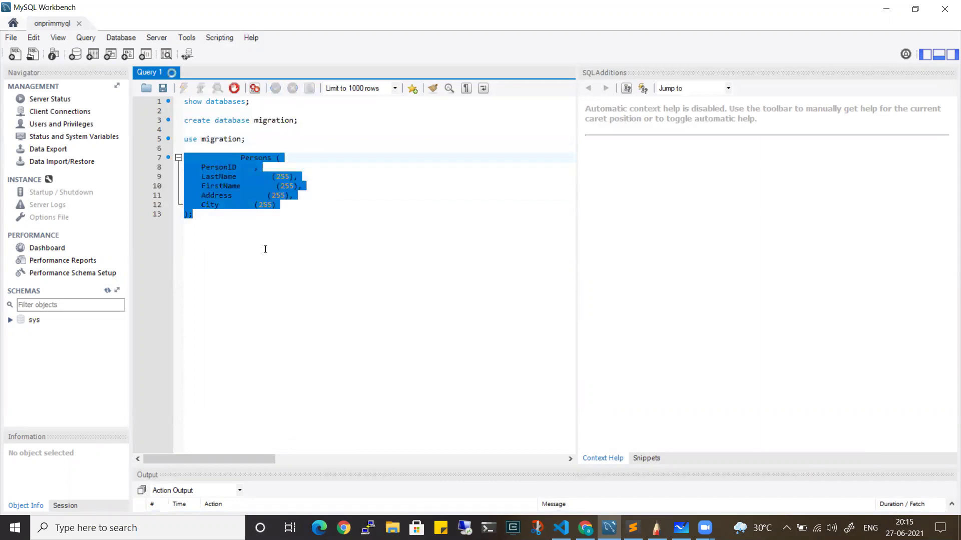
left_click(256, 229)
Run 'select * from Persons;' and enlarge the Output panel to show the log
key("Return")
key("Return")
type("selc")
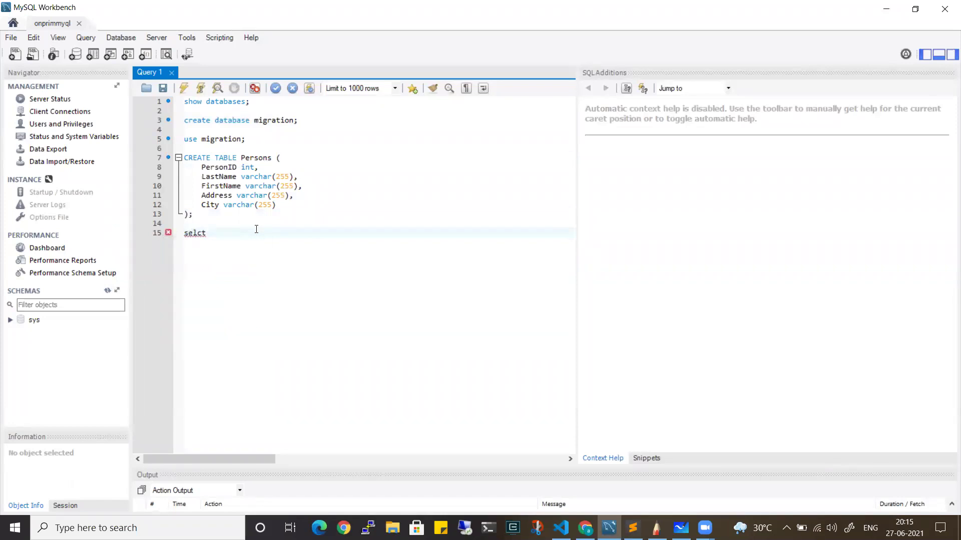
key("BackSpace")
type("ect * from Persons;")
left_click_drag(206, 242, 185, 234)
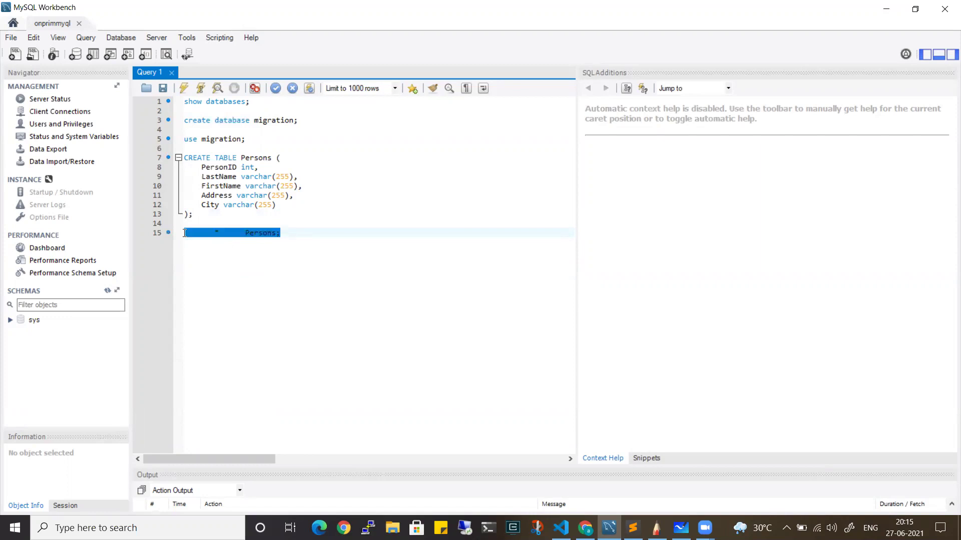
left_click(183, 88)
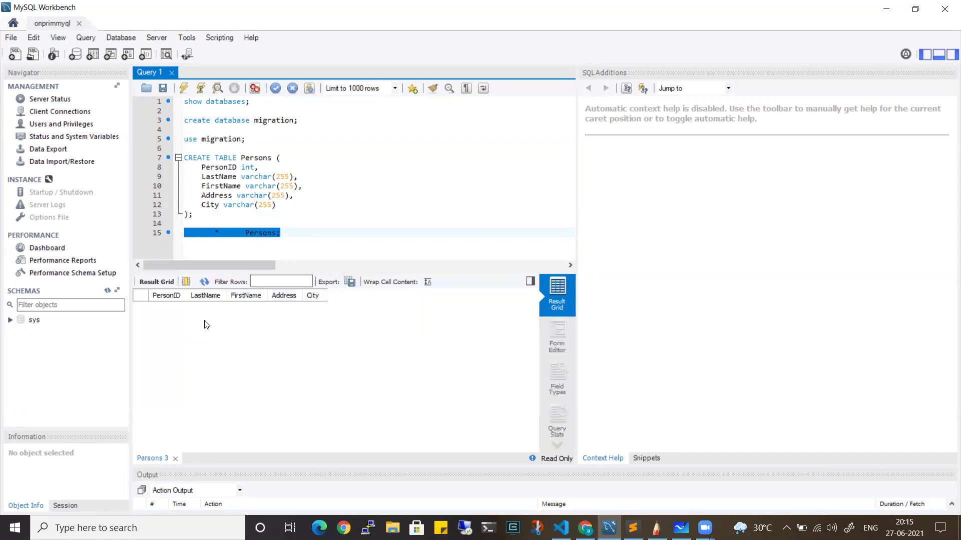
left_click(316, 245)
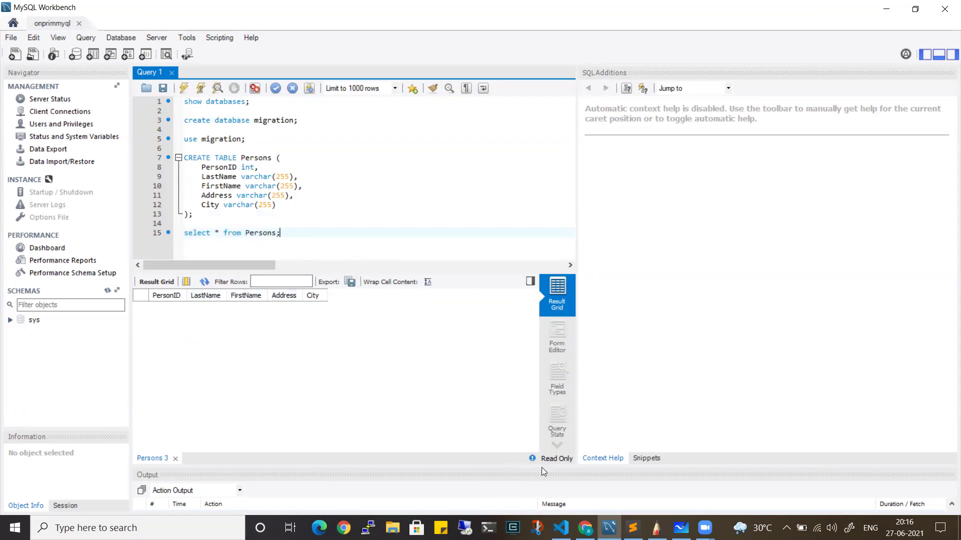
left_click_drag(501, 465, 494, 325)
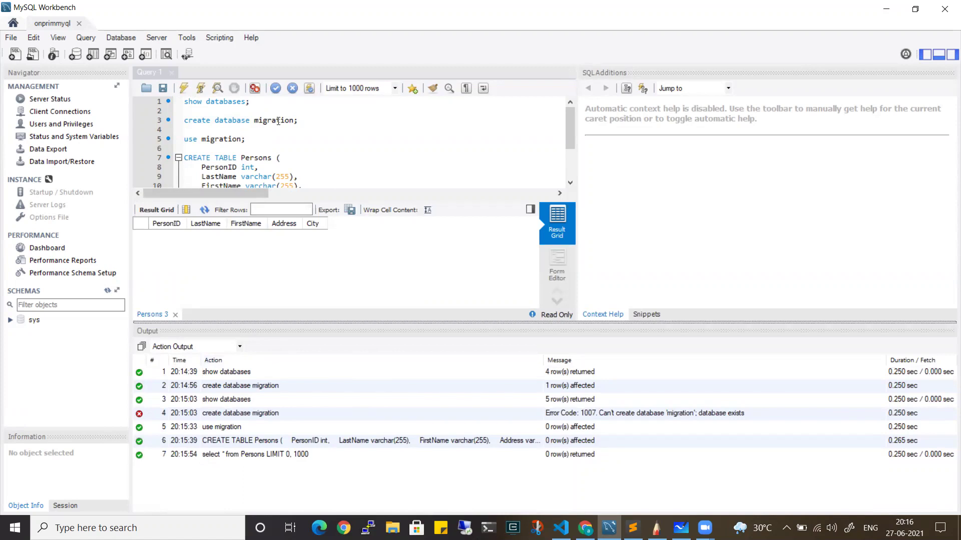
Rename the CREATE DATABASE statement to onprimmigration and create that database
left_click_drag(313, 122, 183, 121)
left_click(184, 89)
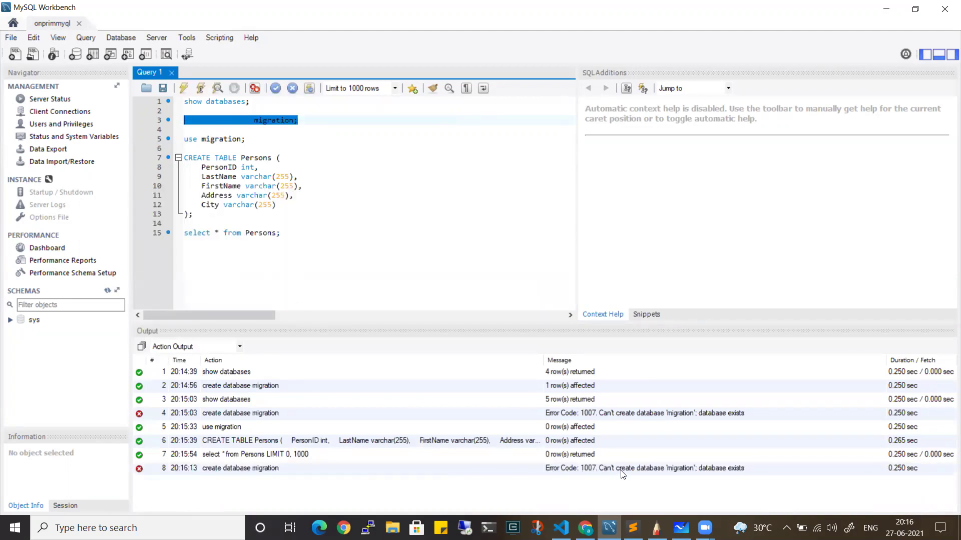
left_click(302, 139)
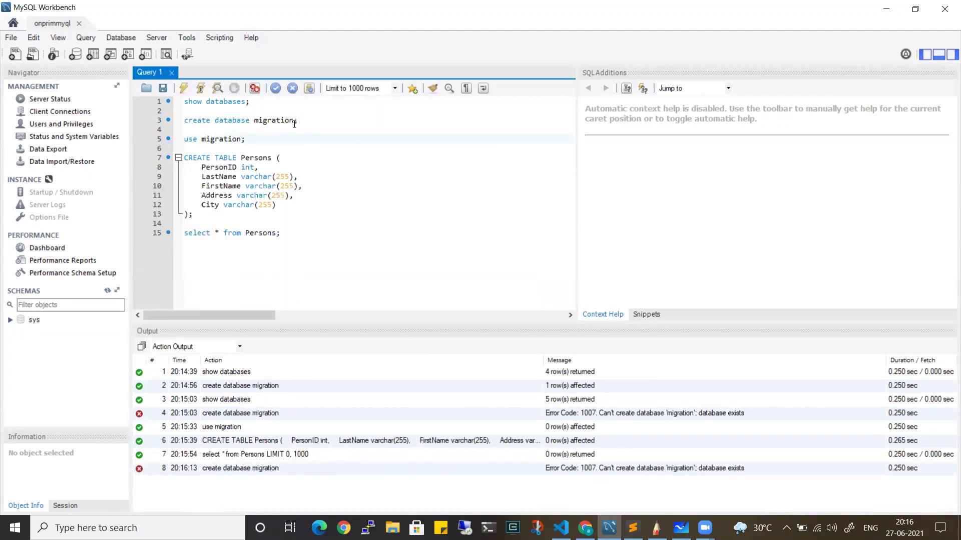
left_click(294, 124)
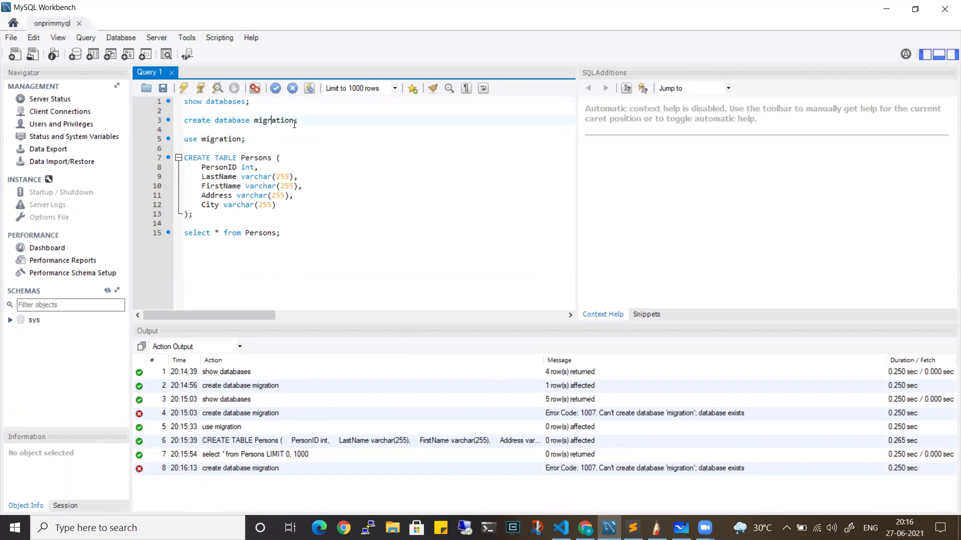
key("Left")
type("onprim")
left_click_drag(324, 120, 184, 120)
left_click(185, 88)
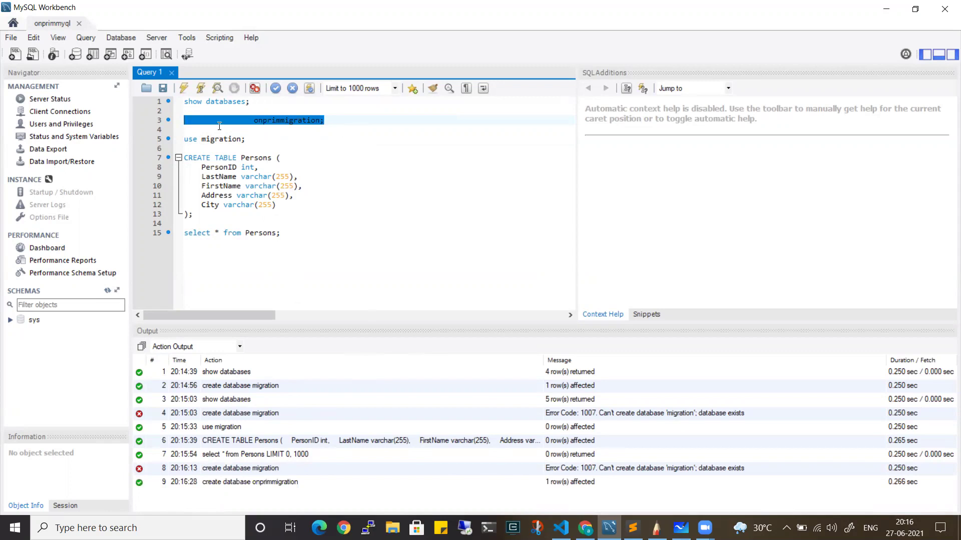
Switch to onprimmigration, create the Persons table there and query it
left_click(205, 138)
type("onprim")
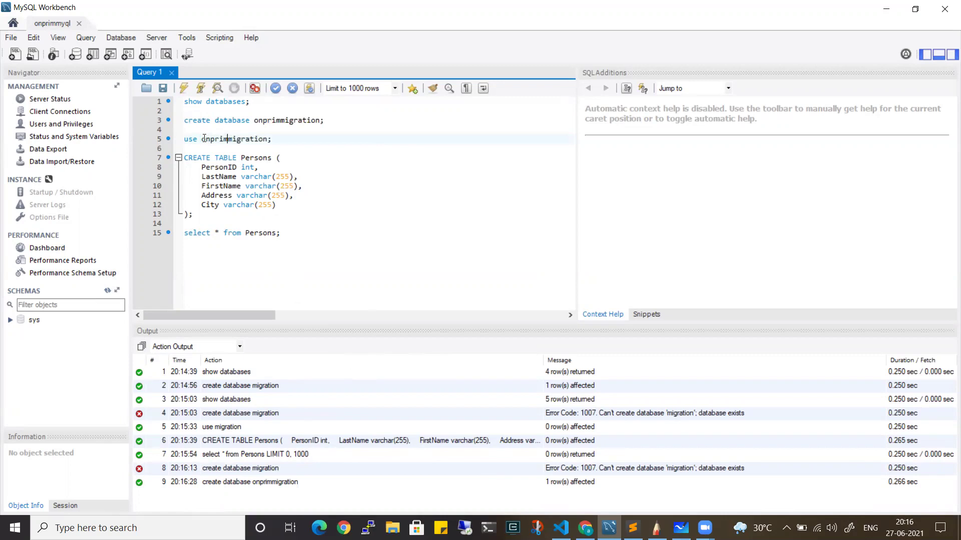
left_click_drag(273, 139, 183, 139)
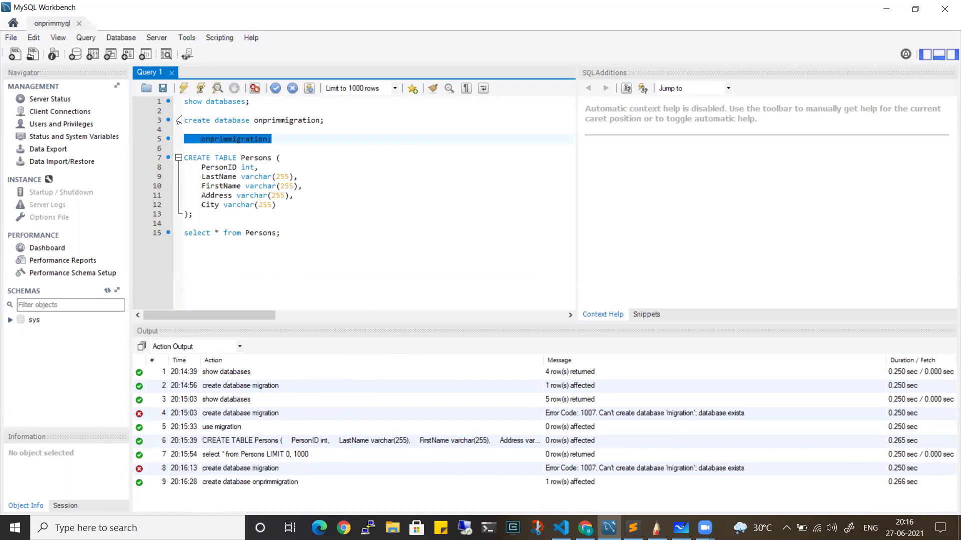
key("ctrl+Return")
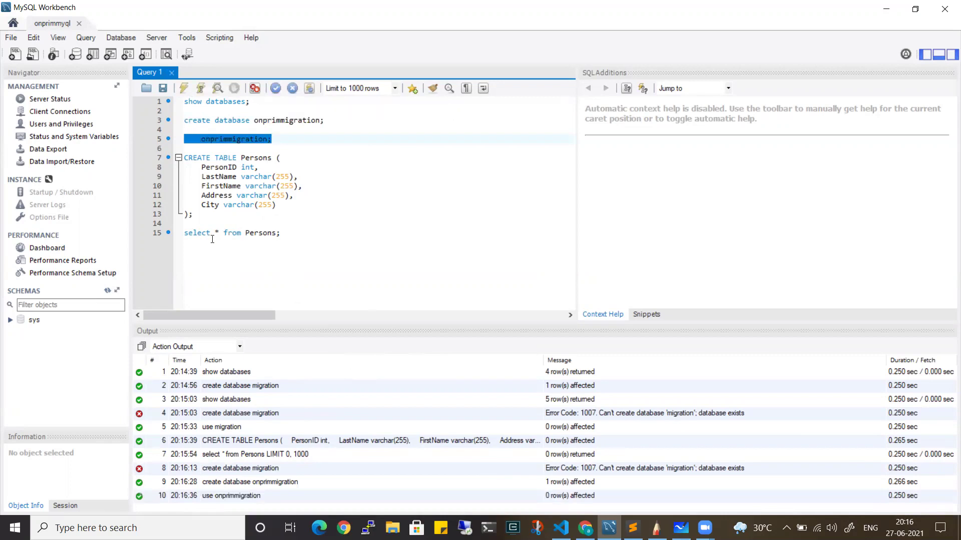
left_click_drag(198, 214, 184, 157)
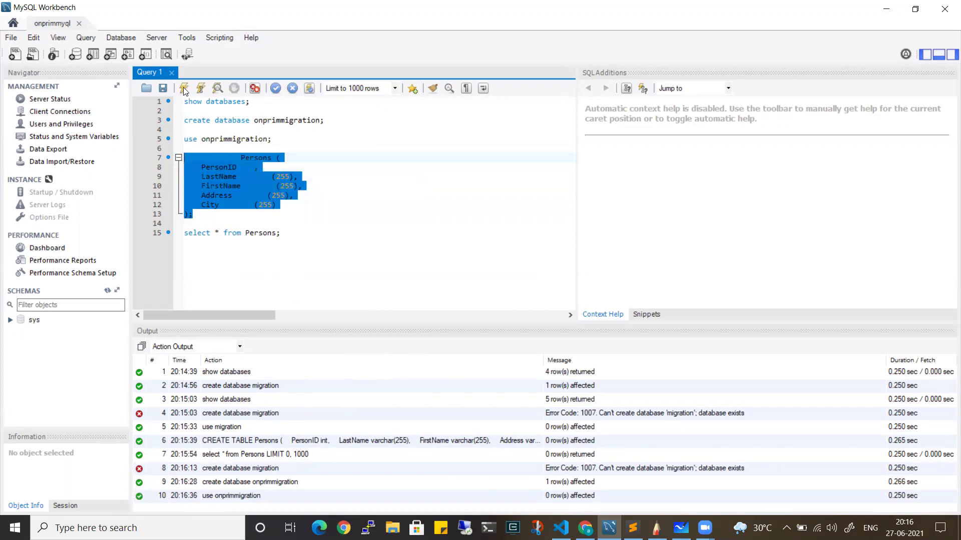
left_click(183, 88)
left_click_drag(281, 233, 183, 233)
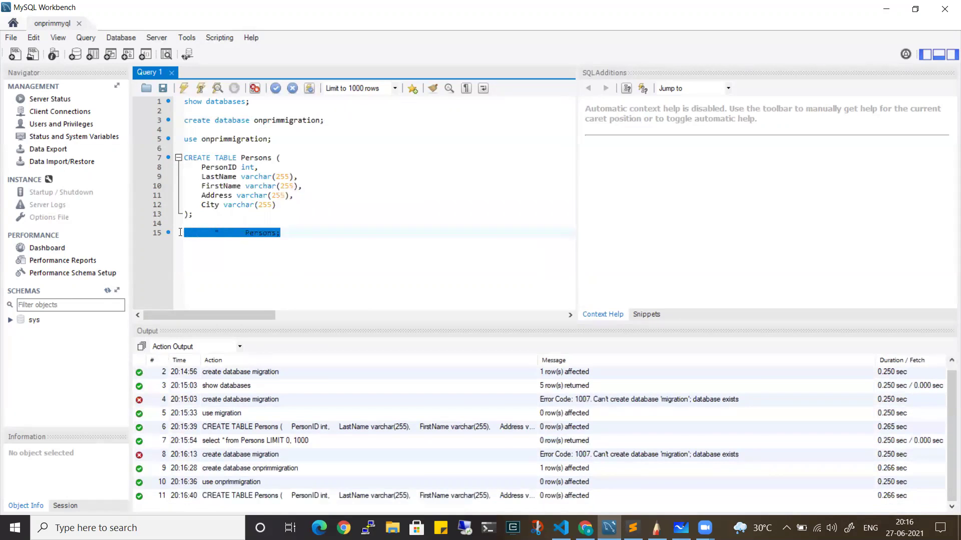
left_click(184, 88)
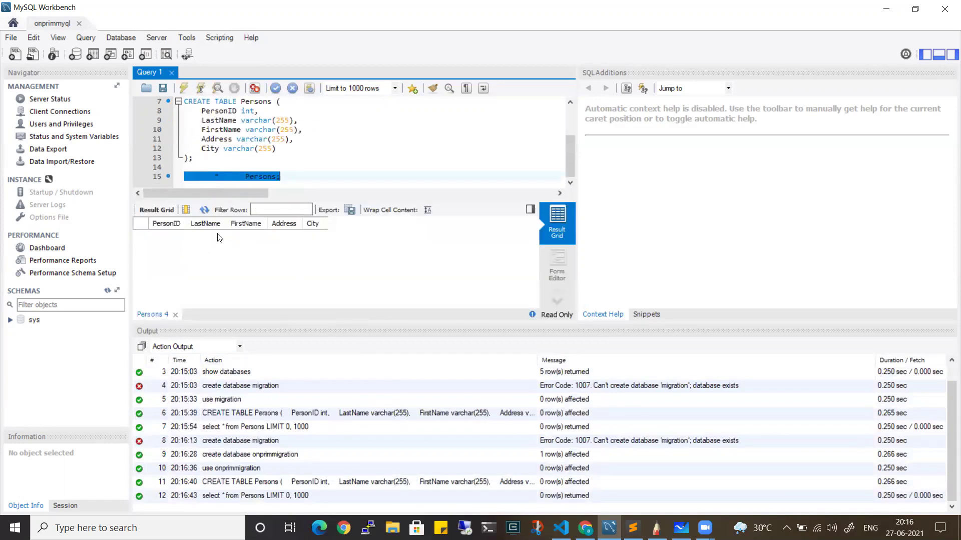
left_click(247, 167)
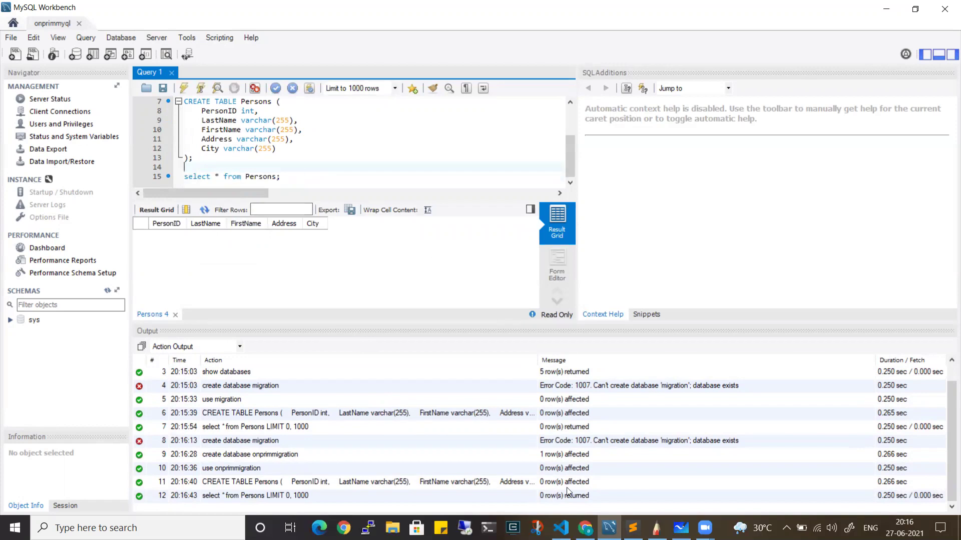
Copy the INSERT INTO Persons statement from Sublime Text into the Workbench script
left_click(632, 528)
left_click_drag(347, 196, 41, 180)
key("ctrl+c")
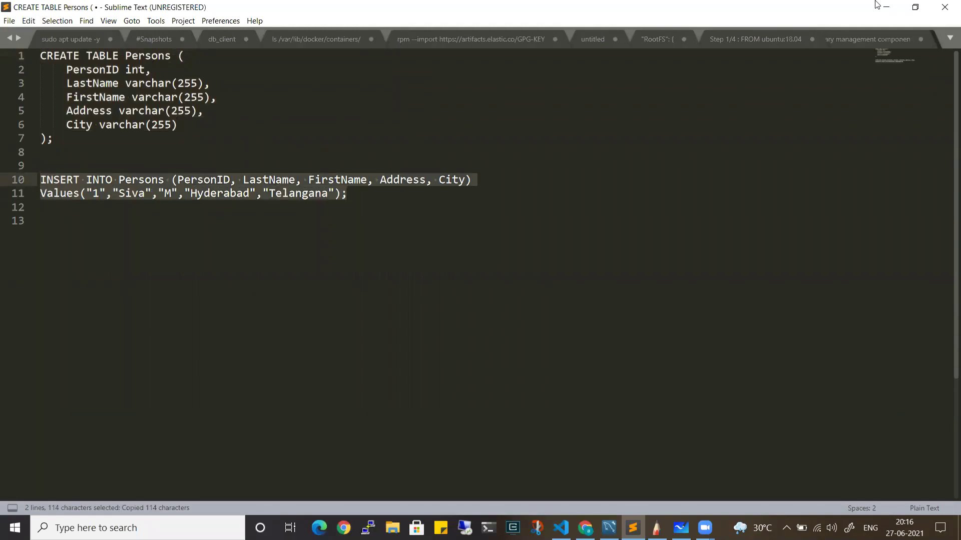
key("alt+Tab")
left_click(213, 159)
key("Return")
key("Return")
key("ctrl+v")
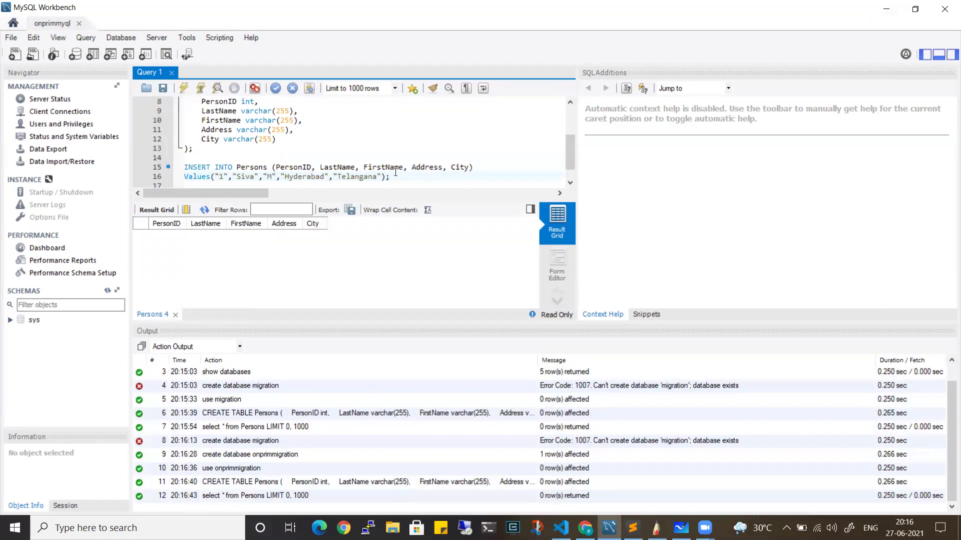
Execute the INSERT statement, then run 'select * from Persons;' to see the new row
left_click_drag(395, 172, 183, 167)
left_click(183, 88)
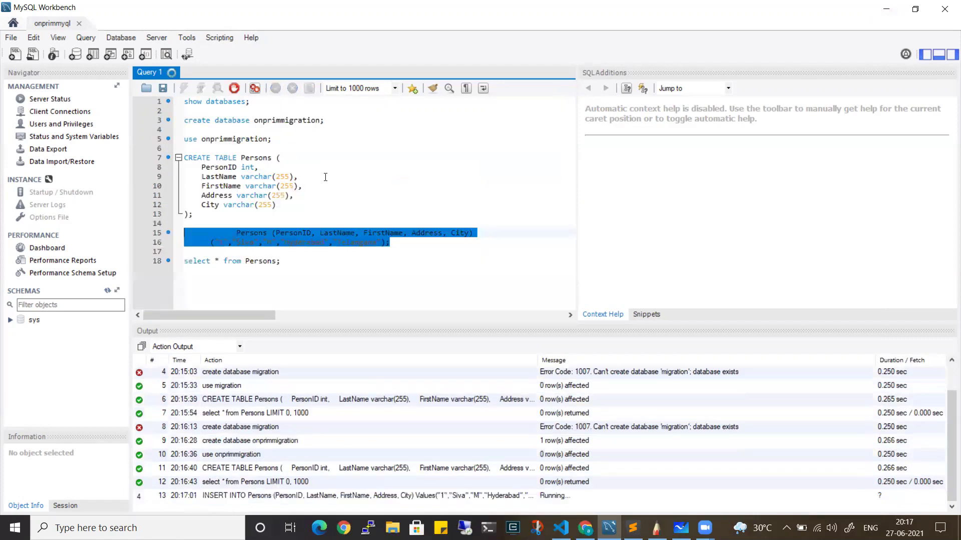
left_click_drag(304, 264, 183, 262)
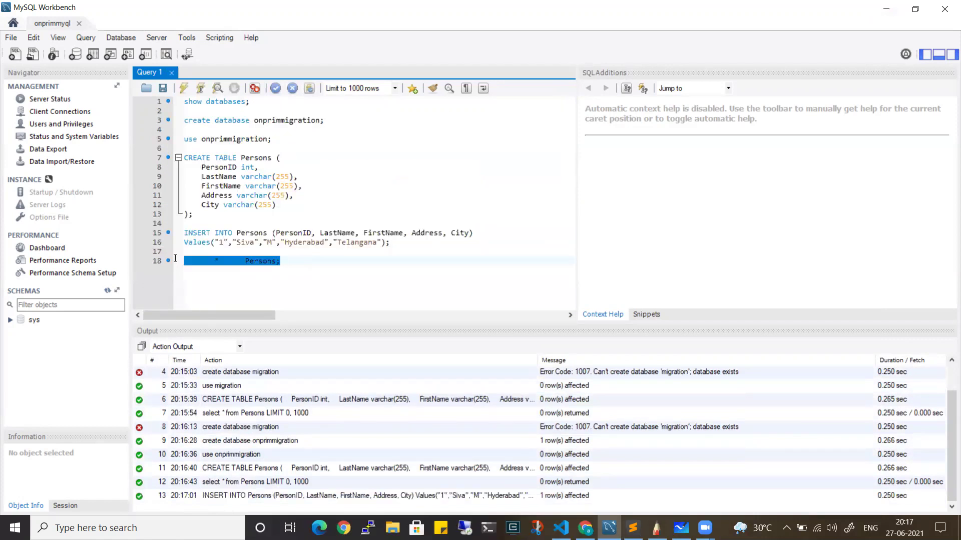
left_click(184, 89)
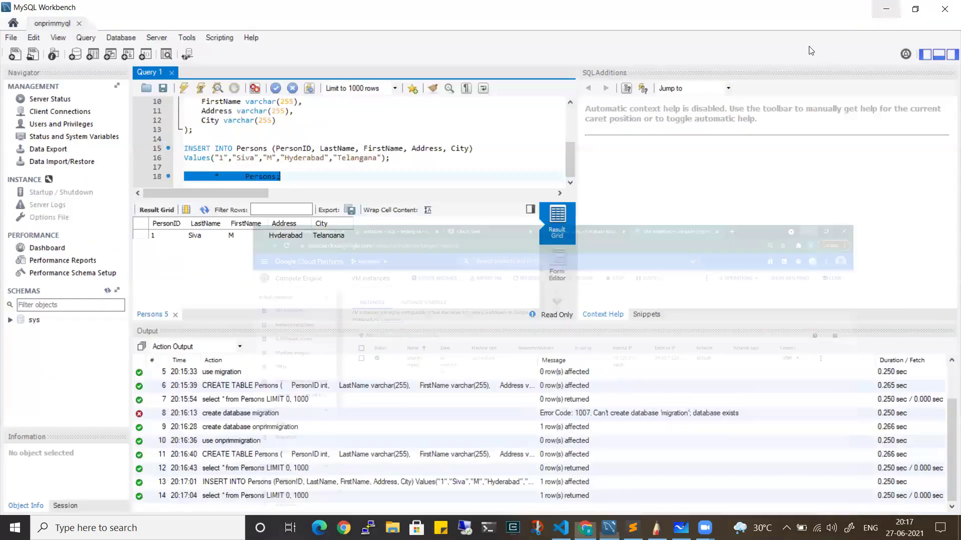
In Chrome, go to Database Migration > Connection profiles and start CREATE PROFILE
left_click(586, 528)
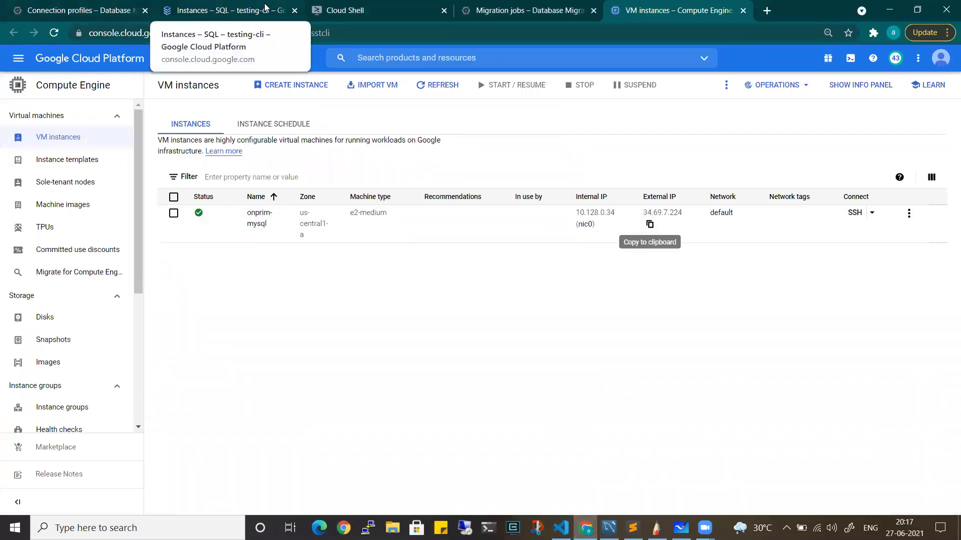
left_click(50, 15)
left_click(20, 58)
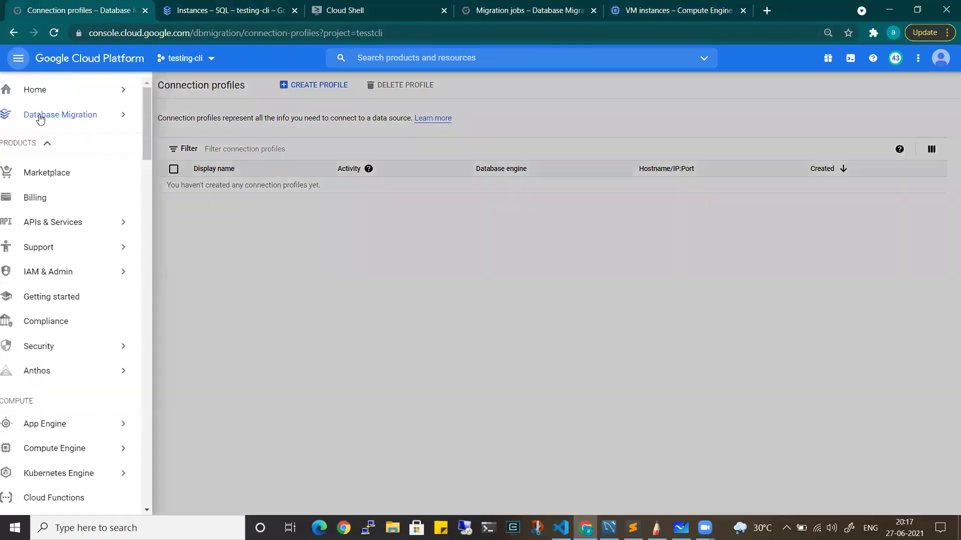
mouse_move(39, 86)
scroll(118, 468, "down", 8)
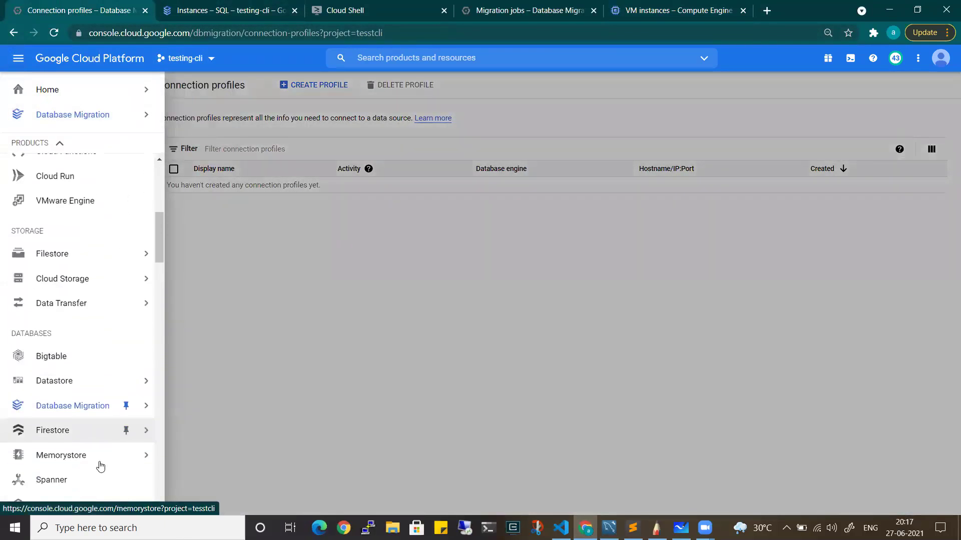
mouse_move(44, 428)
left_click(53, 379)
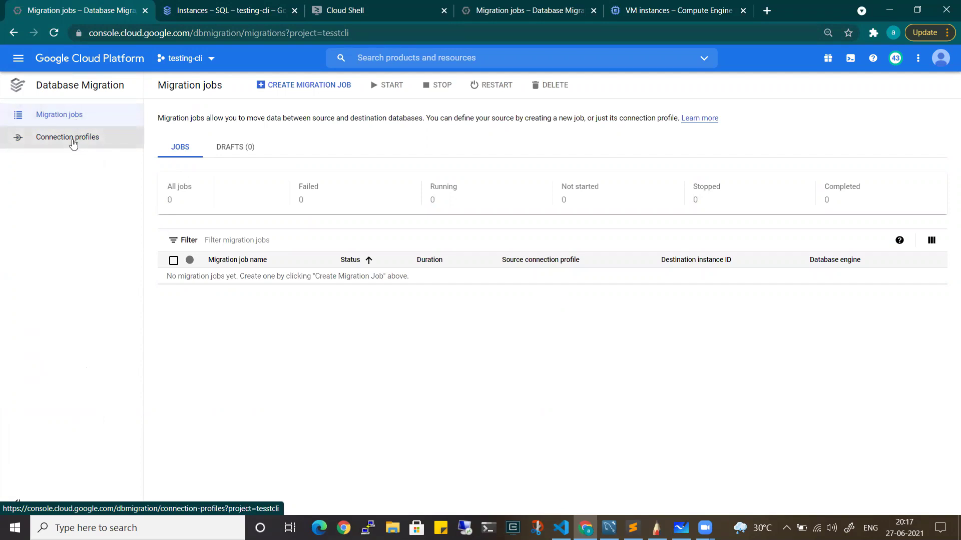
left_click(77, 140)
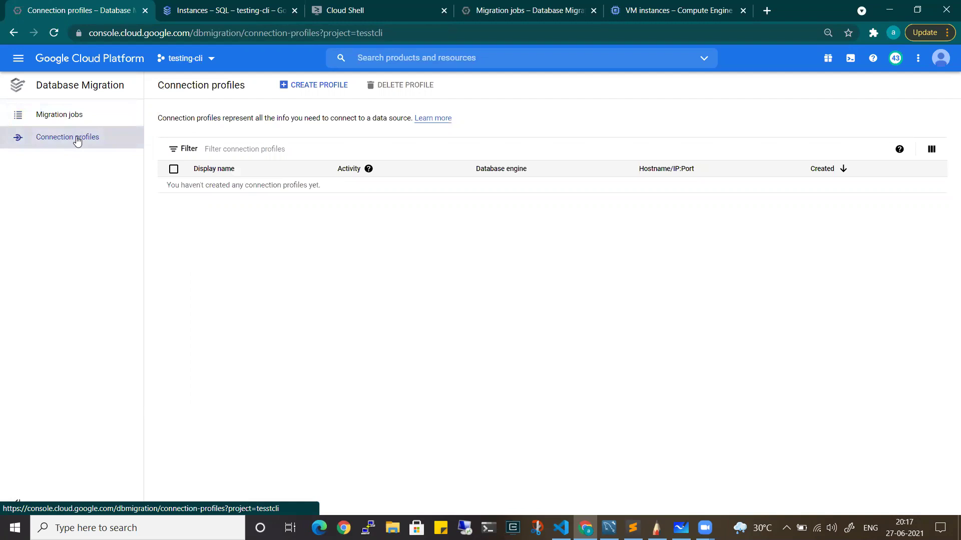
left_click(328, 87)
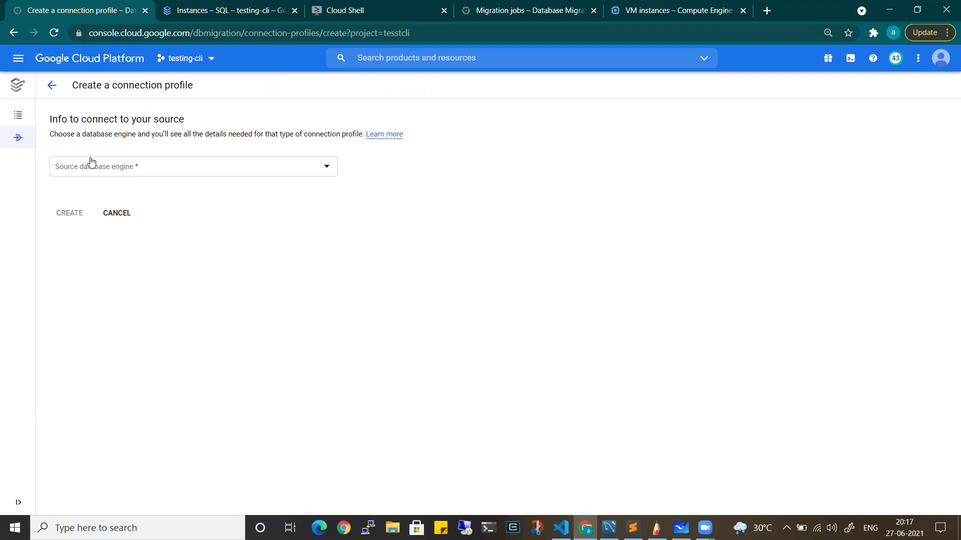
Choose MySQL as the source engine and name the profile 'onrpimemysql'
left_click(143, 167)
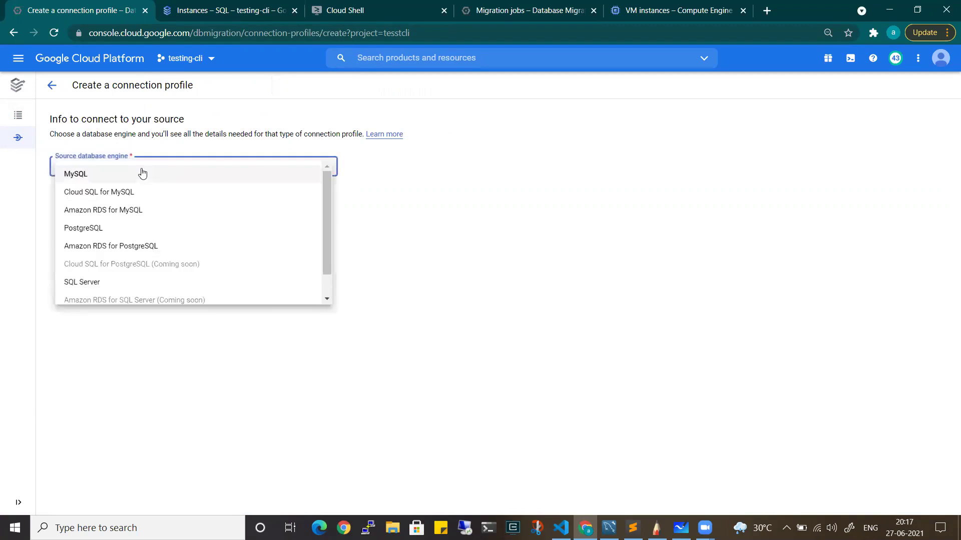
left_click(104, 180)
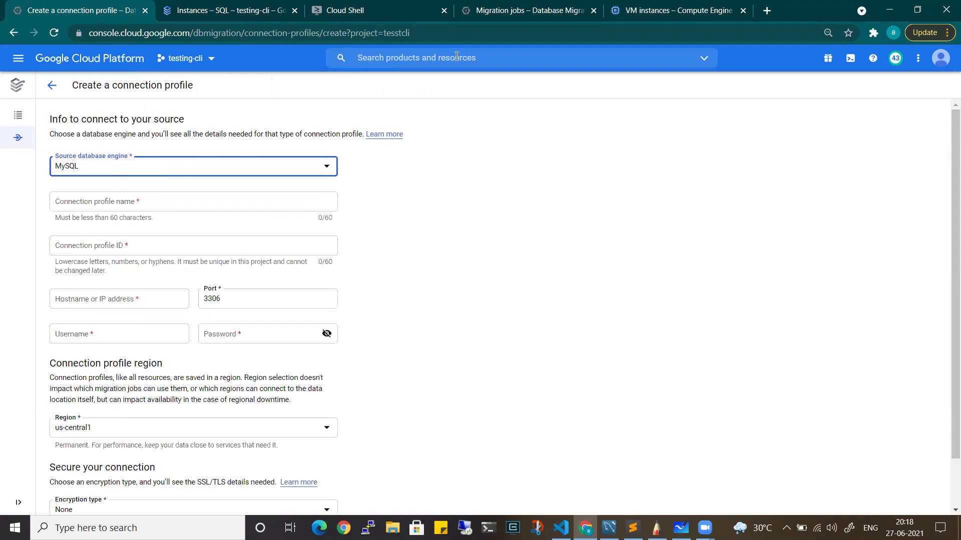
left_click(680, 10)
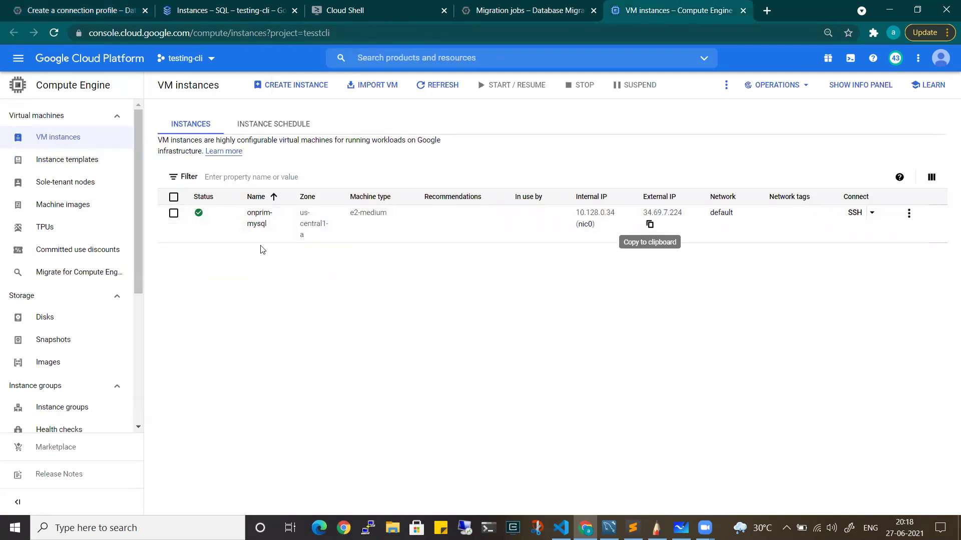
left_click(124, 5)
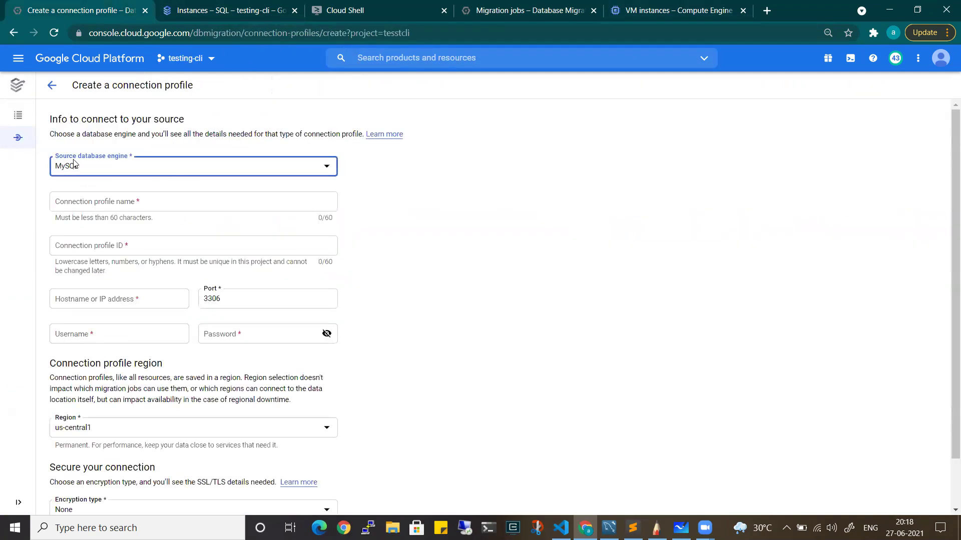
left_click(155, 200)
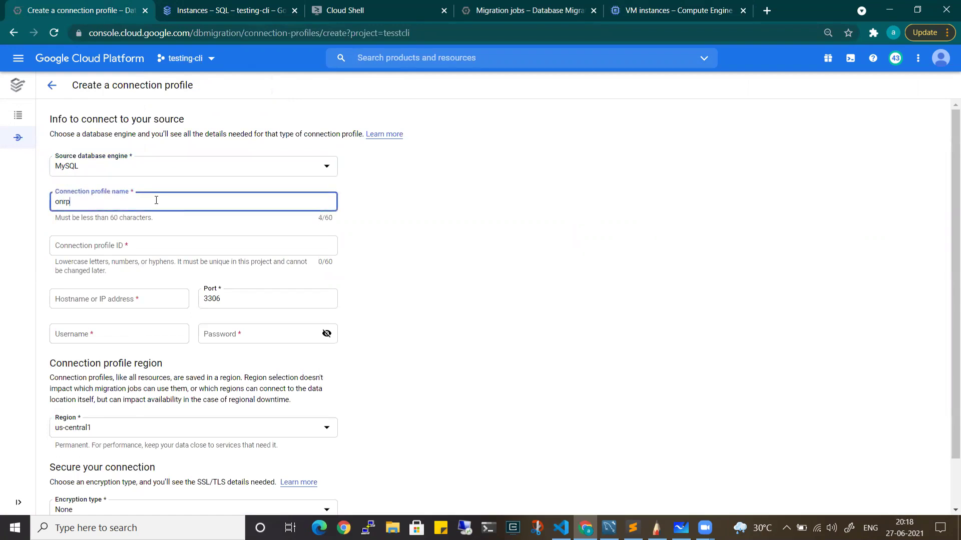
type("onrpimem")
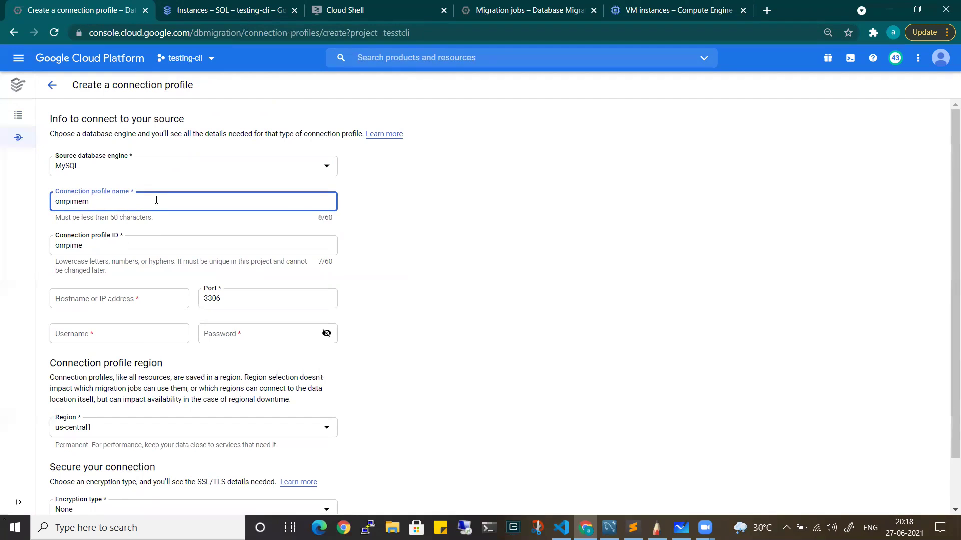
type("ssql")
Paste the VM's external IP 34.69.7.224 from Compute Engine into Hostname
left_click(127, 301)
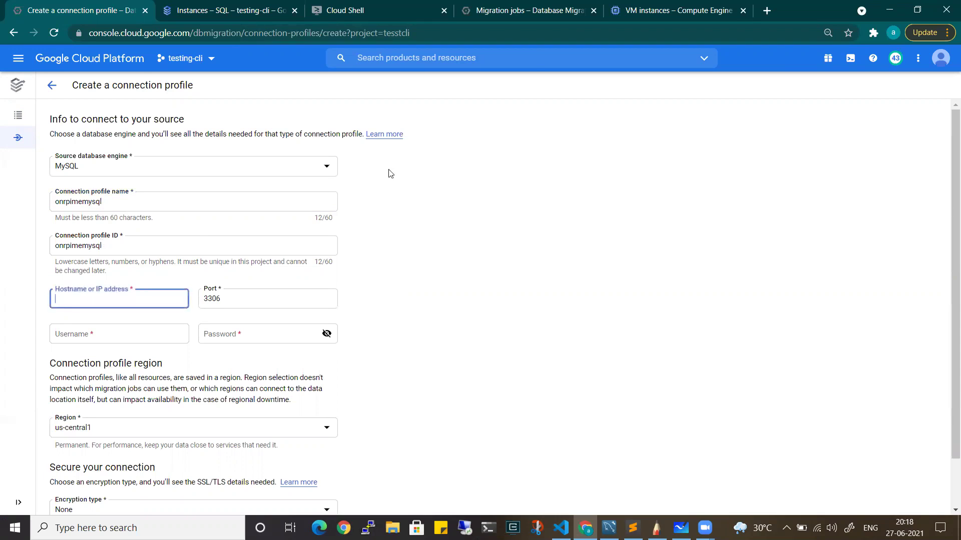
left_click(638, 7)
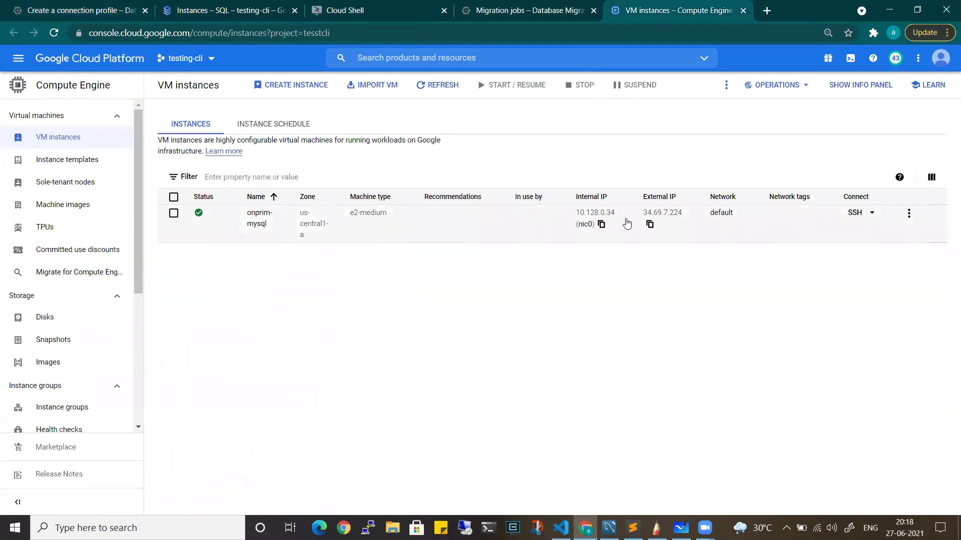
left_click(650, 224)
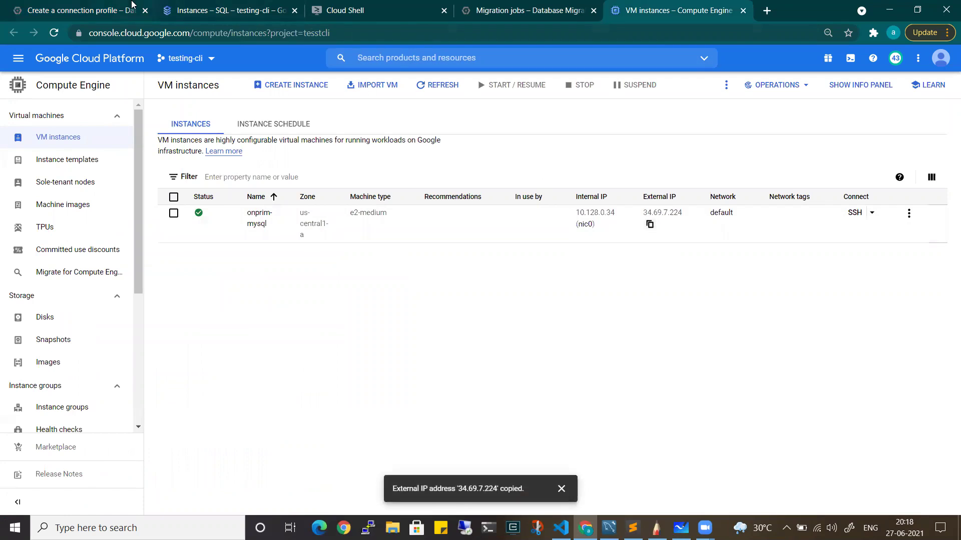
left_click(80, 10)
left_click(111, 298)
key("ctrl+v")
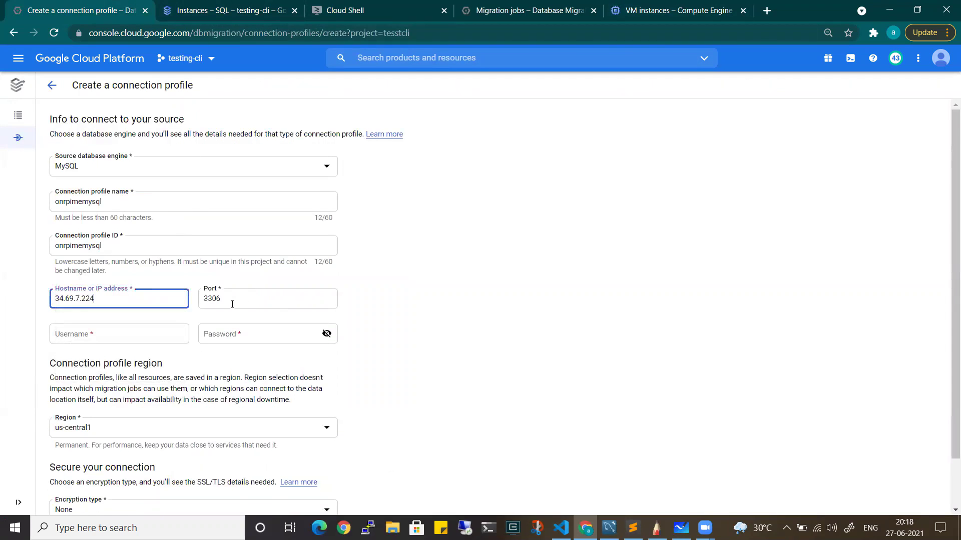
Enter the database username and password and create the profile
left_click(176, 334)
type("siva")
key("Tab")
type("**")
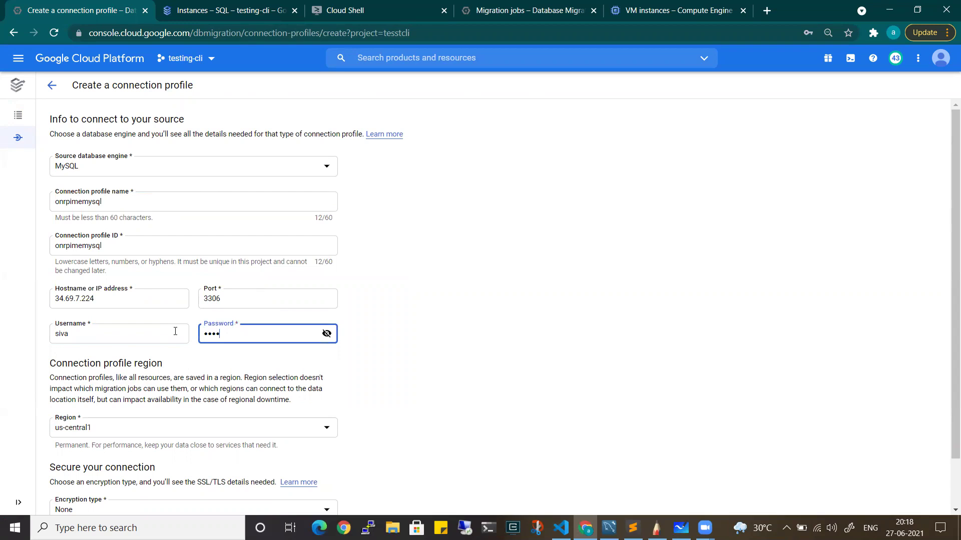
type("*********")
scroll(165, 345, "down", 2)
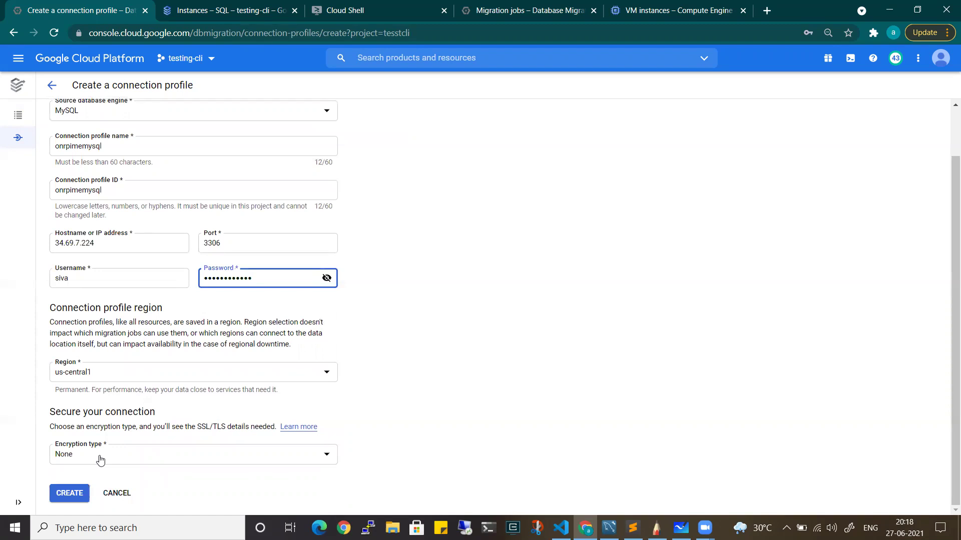
left_click(68, 492)
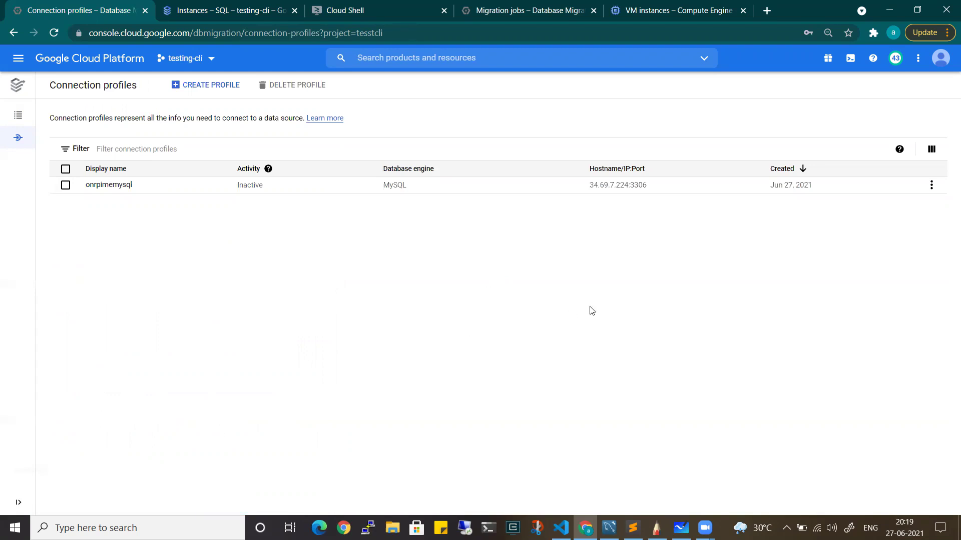
Create a migration job named 'migrationonprim' with MySQL as the source engine
left_click(29, 117)
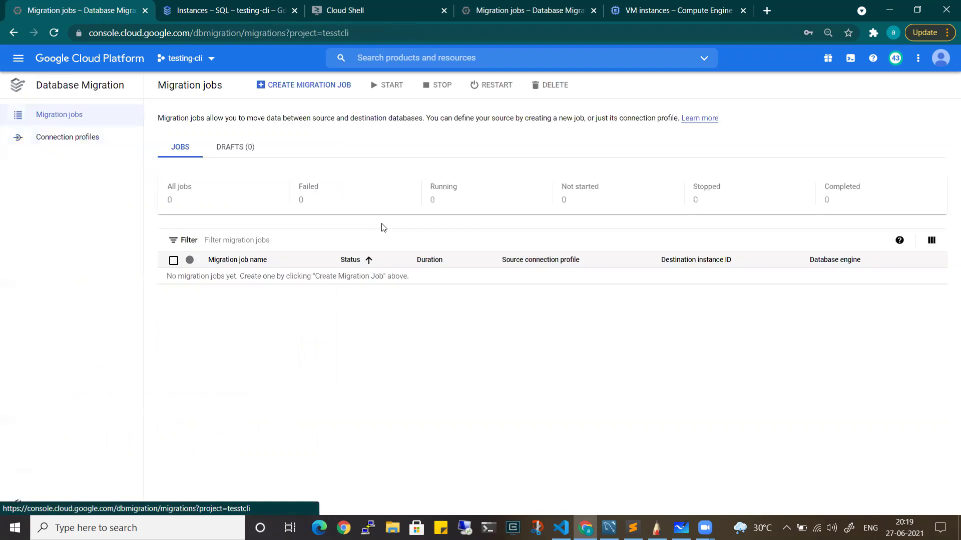
left_click(283, 85)
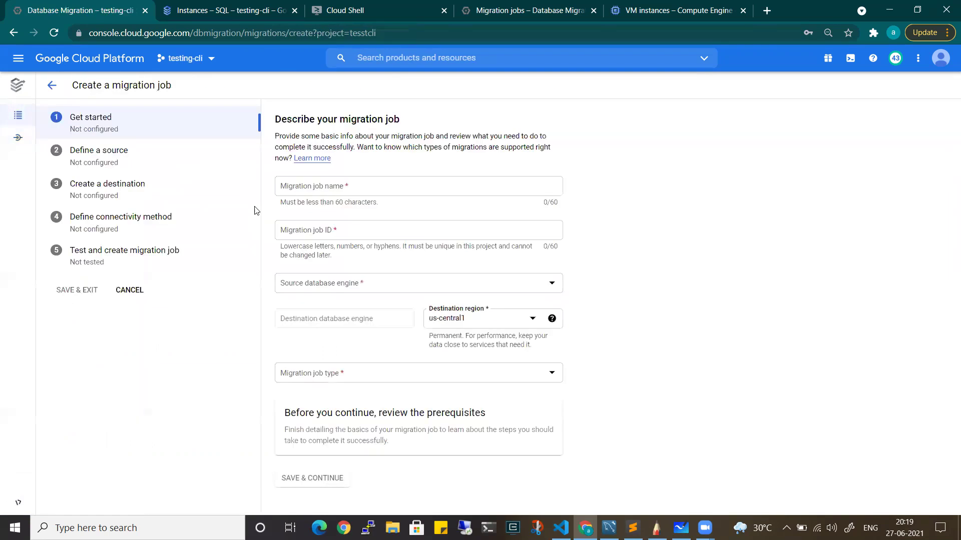
left_click(356, 190)
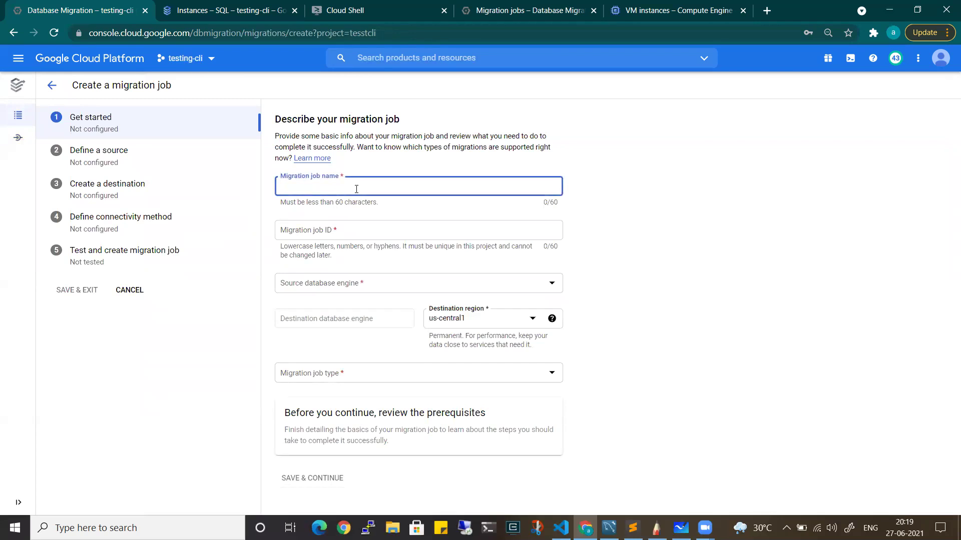
type("migrationonprim")
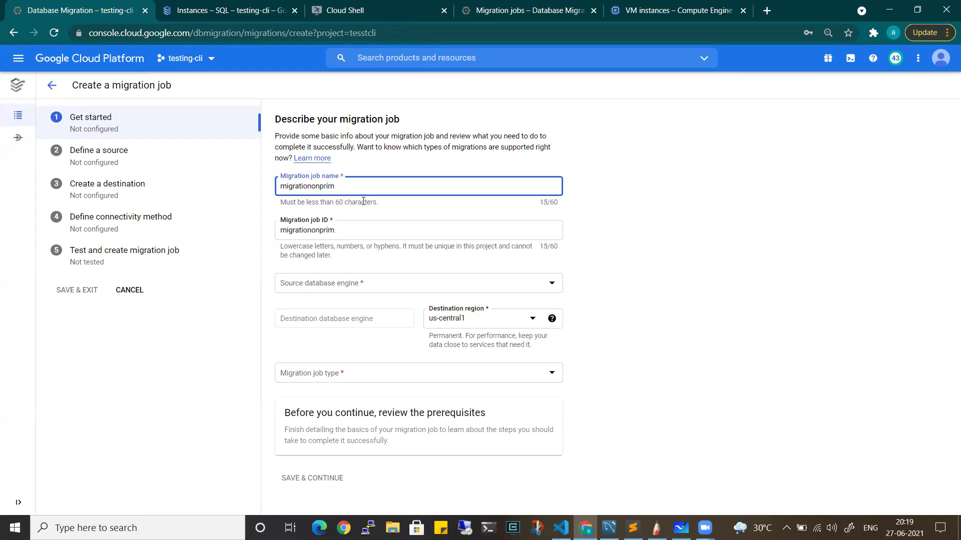
left_click(319, 286)
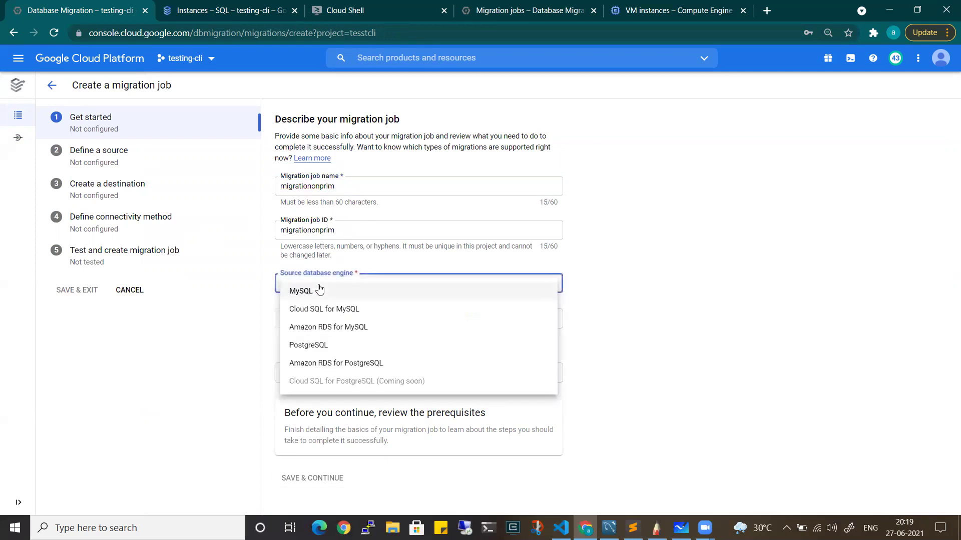
left_click(319, 290)
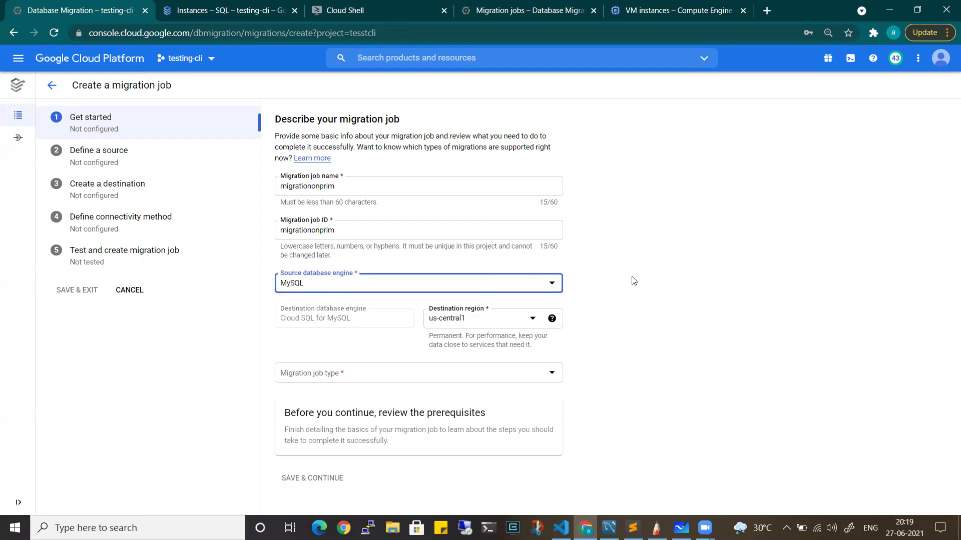
left_click(349, 376)
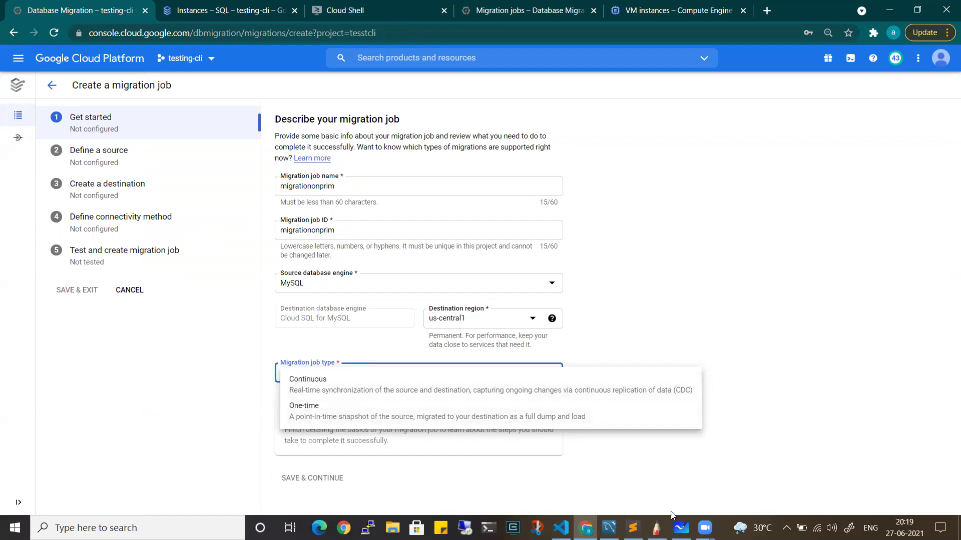
key("alt+Tab")
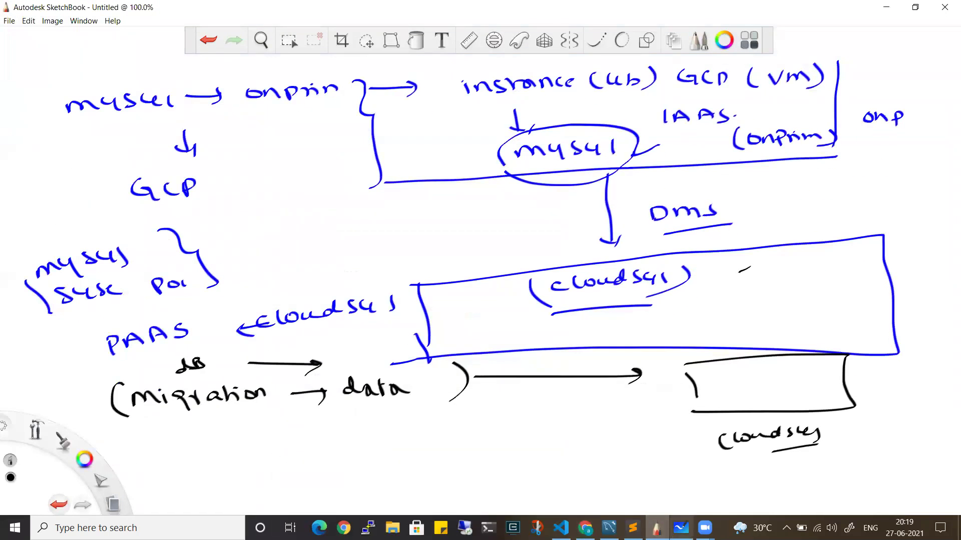
Sketch a labelled on-prem box with an arrow to a labelled cloud database box
left_click(680, 528)
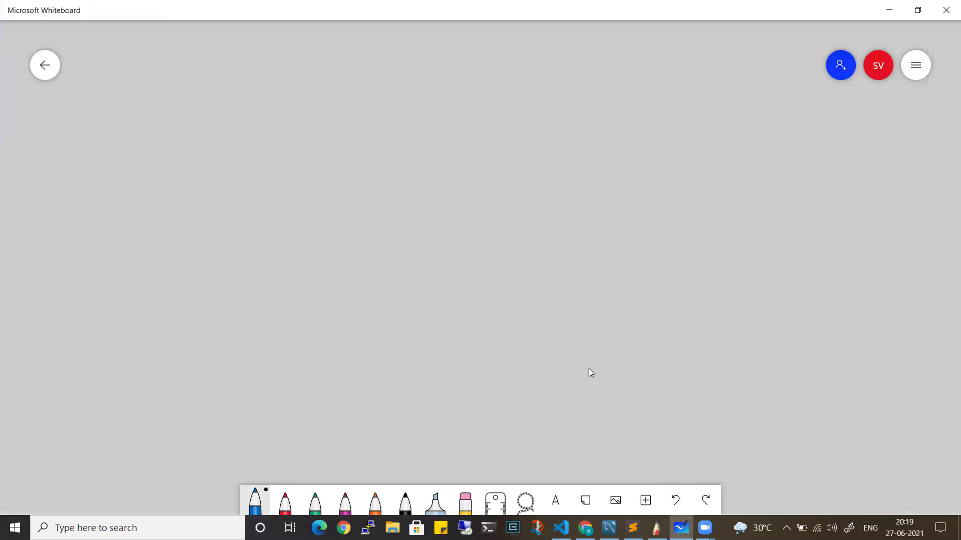
mouse_move(76, 126)
left_mouse_down()
mouse_move(81, 205)
mouse_move(328, 161)
mouse_move(61, 218)
left_mouse_up()
left_click_drag(127, 95, 167, 105)
mouse_move(175, 92)
left_mouse_down()
mouse_move(177, 107)
mouse_move(181, 99)
left_mouse_up()
mouse_move(187, 107)
left_mouse_down()
mouse_move(203, 99)
mouse_move(208, 107)
left_mouse_up()
left_click_drag(213, 108, 228, 96)
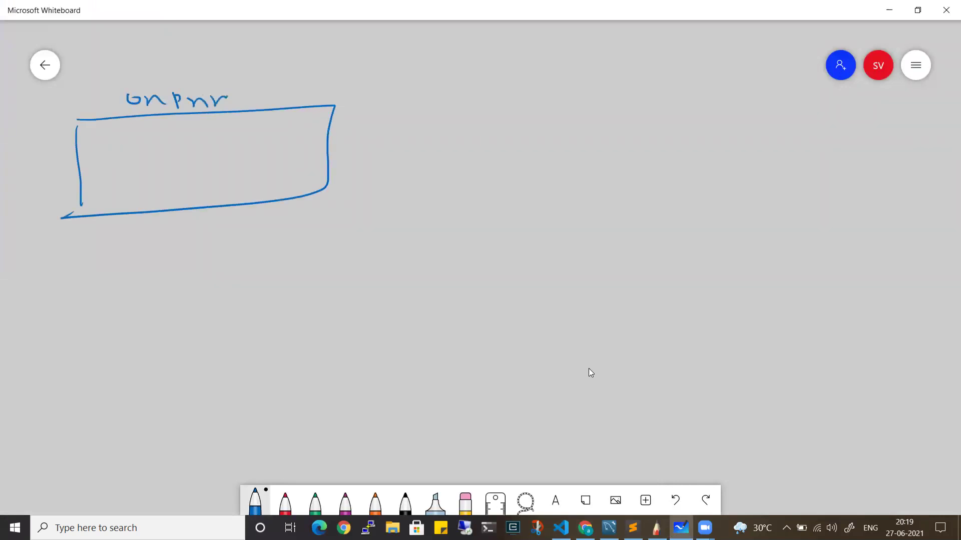
left_click_drag(411, 159, 538, 152)
left_click_drag(536, 146, 542, 163)
left_click_drag(599, 106, 589, 196)
mouse_move(586, 108)
left_mouse_down()
mouse_move(600, 105)
mouse_move(735, 192)
left_mouse_up()
left_click_drag(617, 195, 597, 192)
mouse_move(645, 75)
left_mouse_down()
mouse_move(643, 87)
mouse_move(662, 87)
left_mouse_up()
left_click_drag(665, 83, 700, 88)
left_click_drag(716, 77, 726, 85)
left_click_drag(742, 80, 750, 87)
Write 'continuous' under the on-prem box, adding an incoming arrow and a dashed link
left_click_drag(186, 237, 176, 246)
left_click_drag(190, 240, 210, 246)
mouse_move(218, 229)
left_mouse_down()
mouse_move(220, 246)
mouse_move(229, 245)
left_mouse_up()
left_click_drag(235, 246, 241, 235)
left_click_drag(36, 176, 75, 171)
left_click_drag(67, 167, 74, 178)
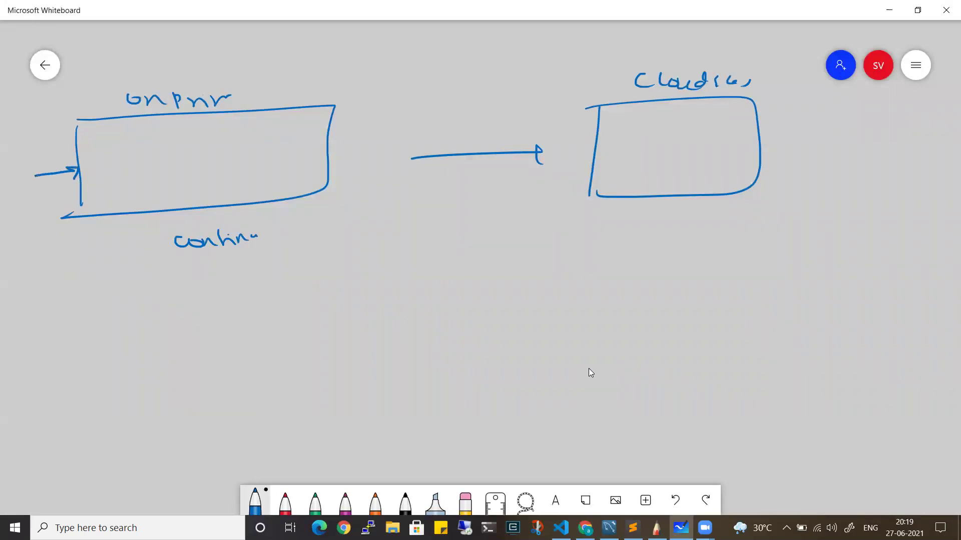
left_click_drag(383, 117, 395, 115)
left_click_drag(435, 113, 447, 112)
left_click_drag(502, 114, 516, 113)
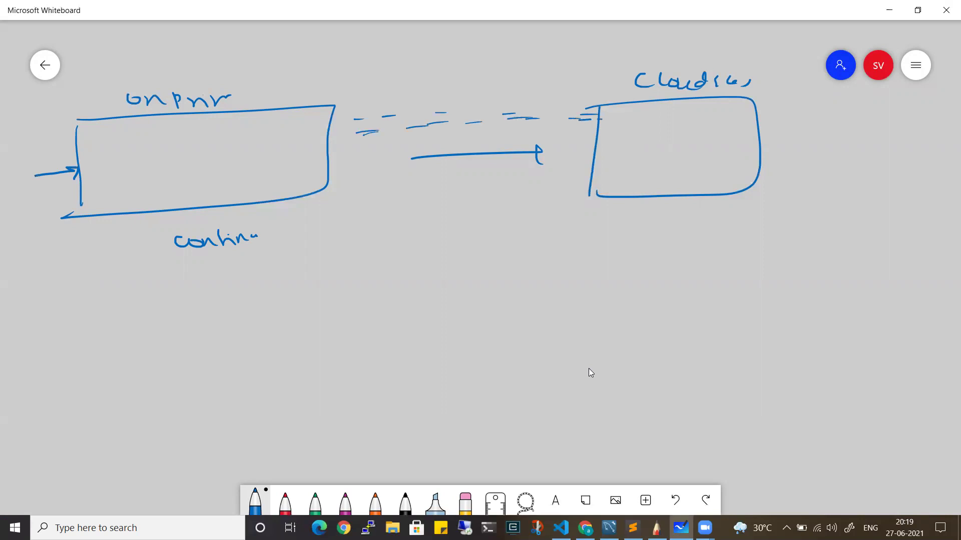
key("alt+Tab")
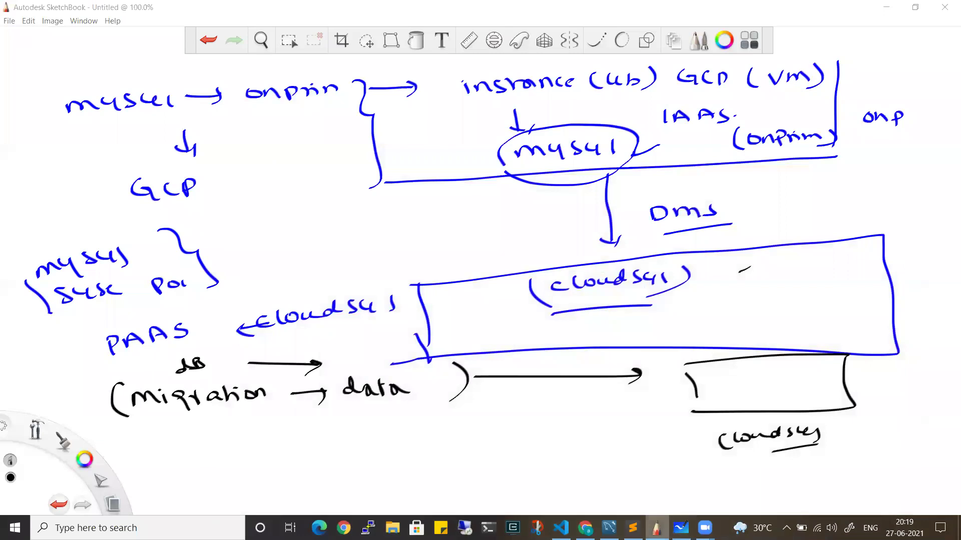
key("alt+Tab")
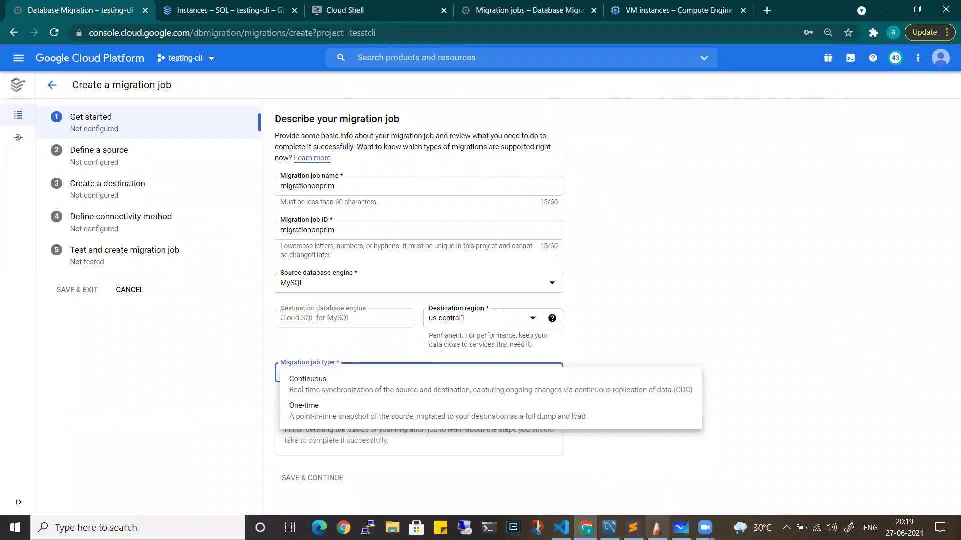
left_click(682, 526)
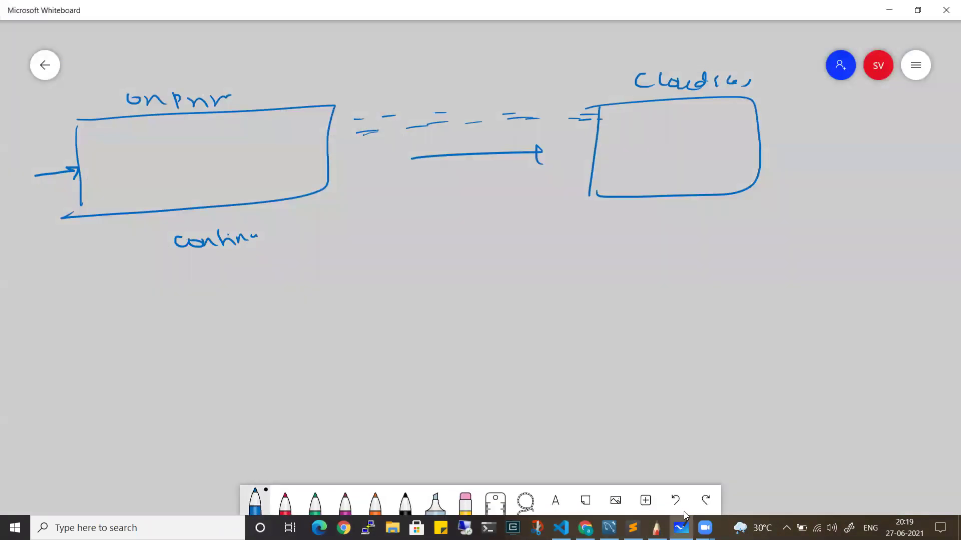
Add 'one-time' with an arrow, cross it out, and tick the continuous option
left_click_drag(150, 294, 171, 300)
mouse_move(178, 284)
left_mouse_down()
mouse_move(177, 300)
mouse_move(207, 298)
left_mouse_up()
left_click_drag(210, 290, 271, 289)
left_click_drag(89, 155, 126, 155)
mouse_move(98, 162)
left_mouse_down()
mouse_move(131, 161)
mouse_move(132, 170)
left_mouse_up()
left_click_drag(102, 181, 135, 178)
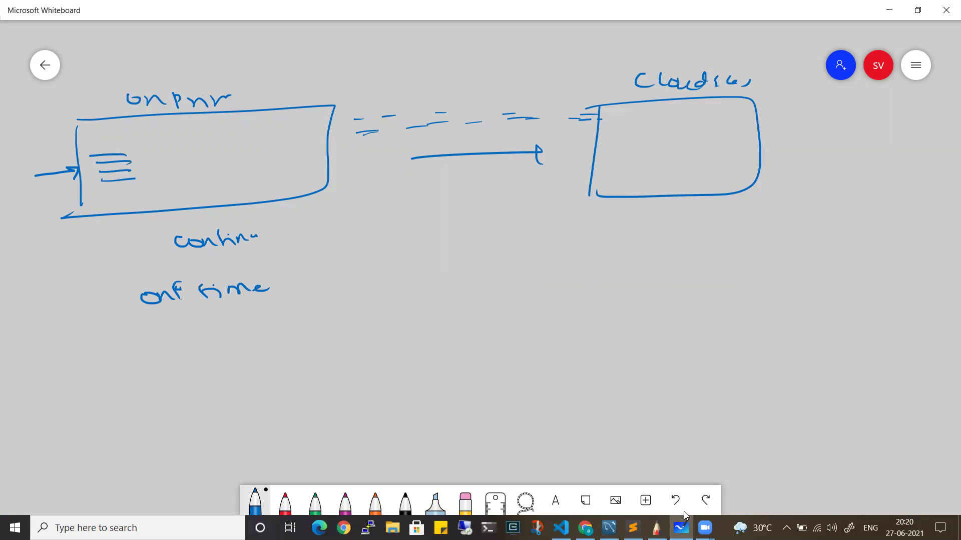
left_click_drag(325, 285, 475, 279)
mouse_move(454, 271)
left_mouse_down()
mouse_move(475, 278)
mouse_move(443, 287)
left_mouse_up()
left_click_drag(186, 321, 209, 326)
left_click_drag(196, 316, 184, 325)
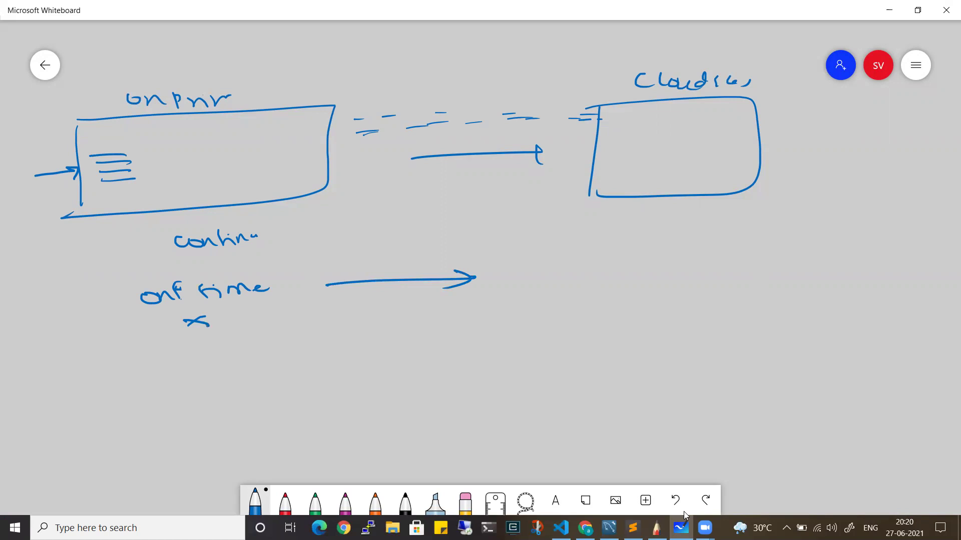
left_click_drag(140, 254, 167, 245)
mouse_move(40, 115)
left_mouse_down()
mouse_move(73, 144)
mouse_move(61, 150)
left_mouse_up()
Set Migration job type to Continuous and save the Get started step
left_click(888, 10)
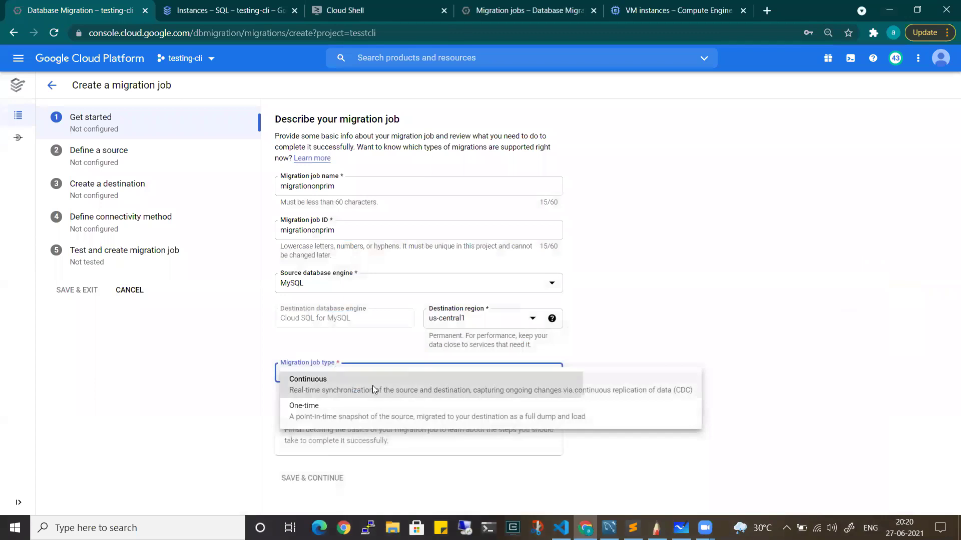
left_click(372, 385)
scroll(365, 410, "down", 2)
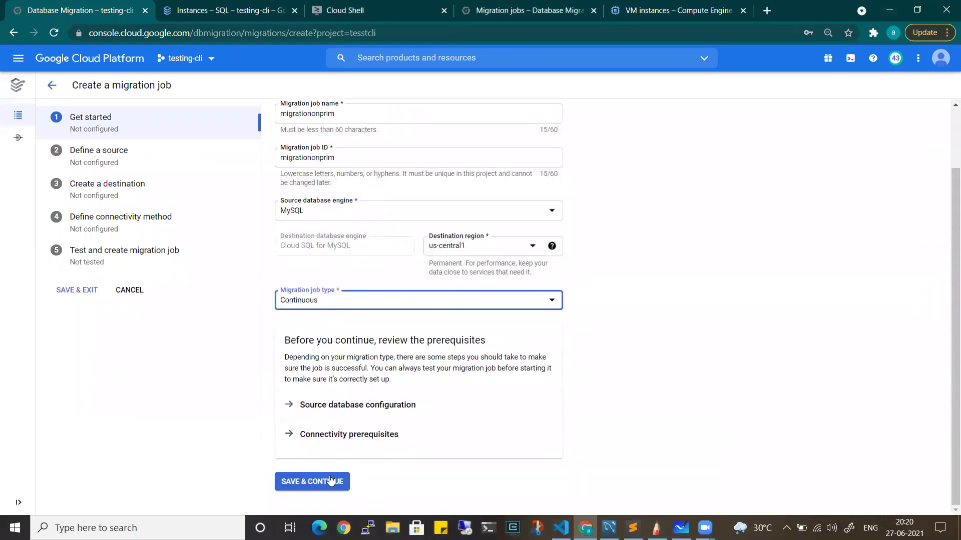
scroll(333, 138, "up", 1)
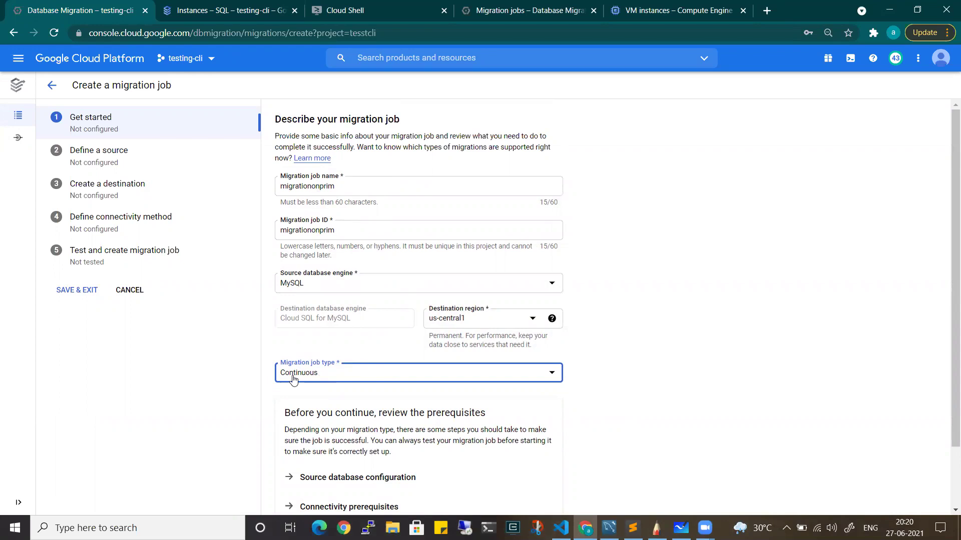
scroll(295, 400, "down", 2)
double_click(316, 478)
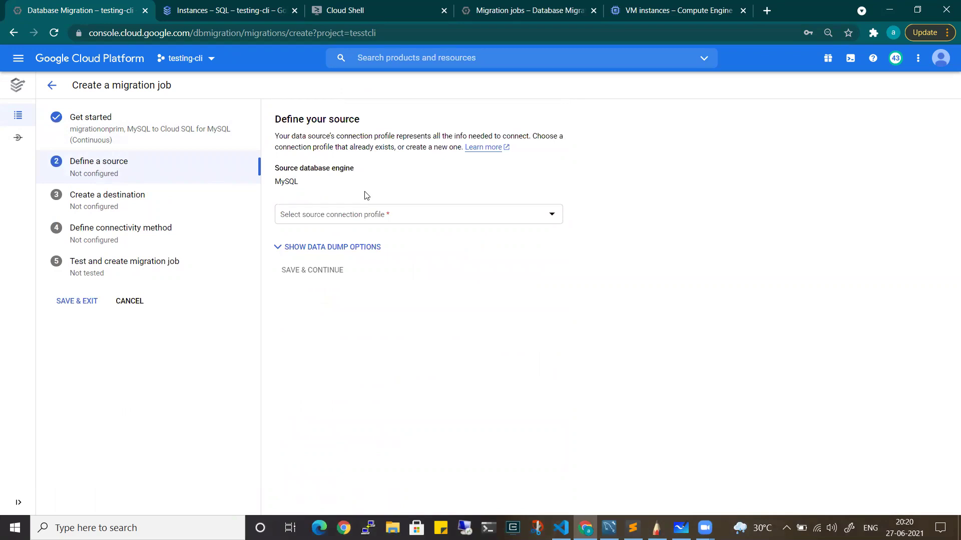
Select onrpimemysql as the source connection profile and save the source step
left_click(338, 215)
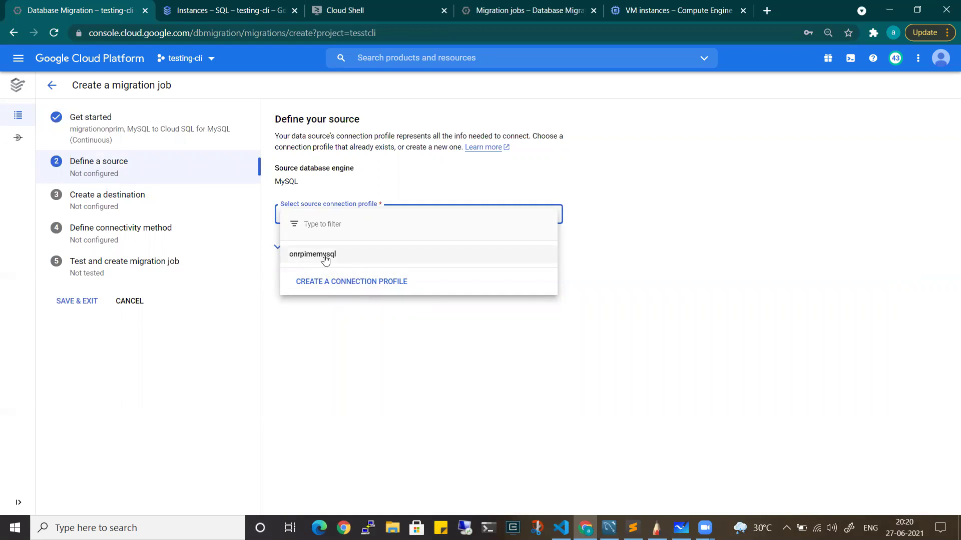
left_click(325, 259)
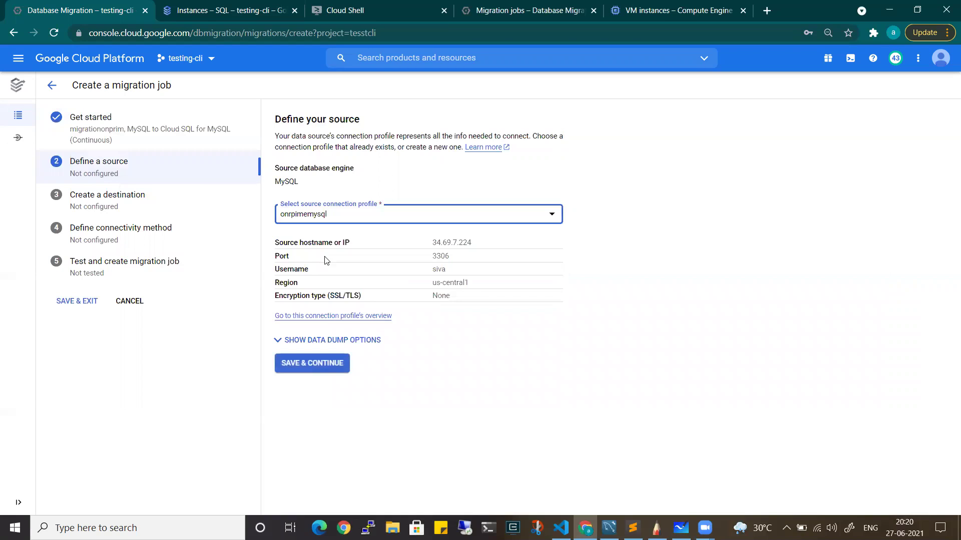
left_click_drag(296, 244, 350, 244)
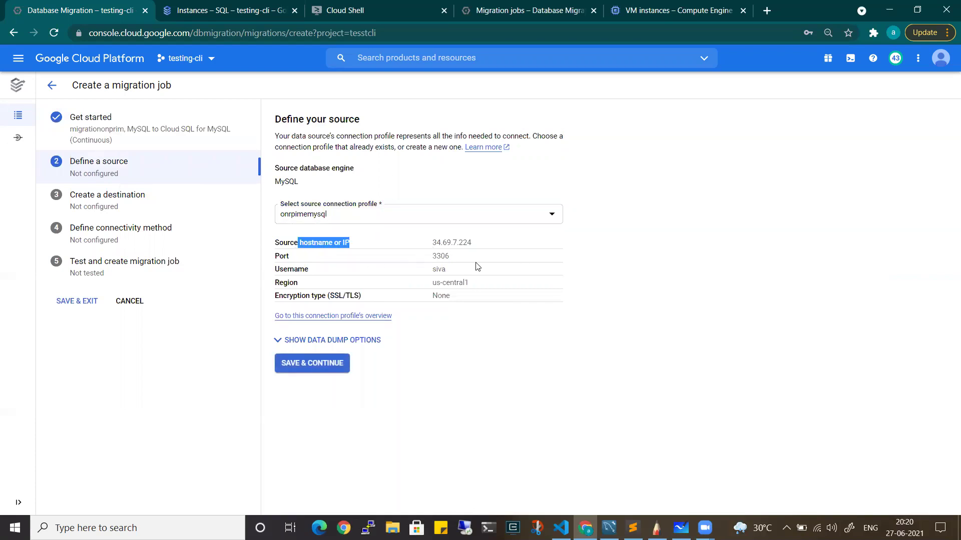
left_click(312, 365)
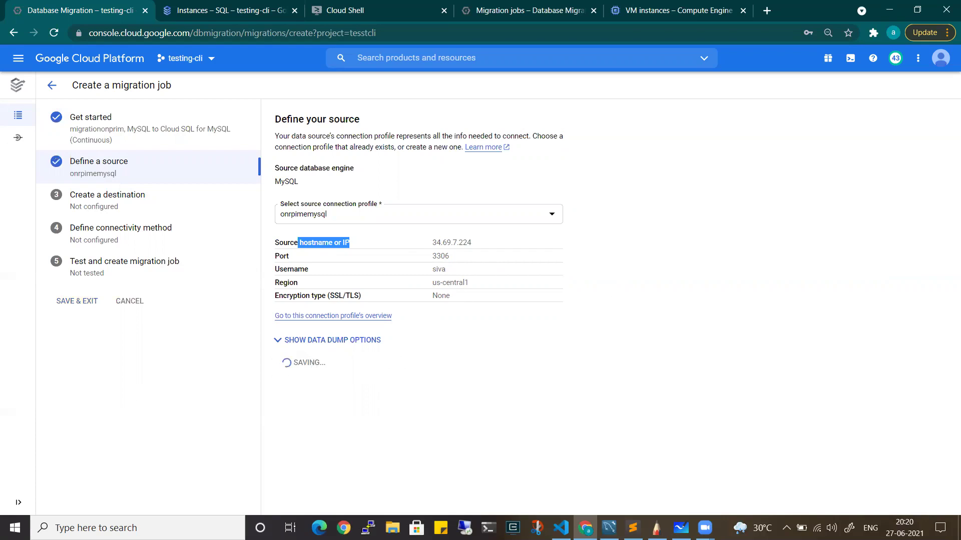
key("alt+Tab")
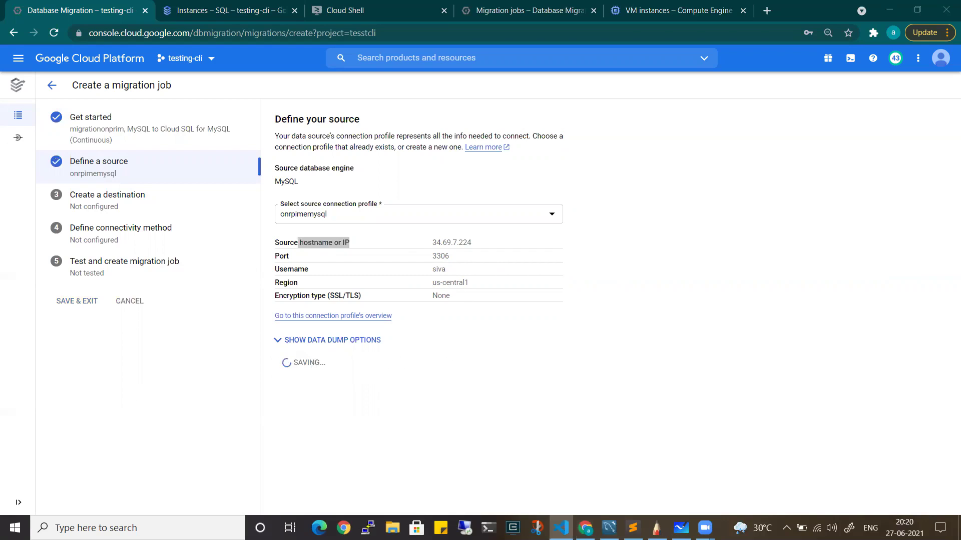
key("alt+Tab")
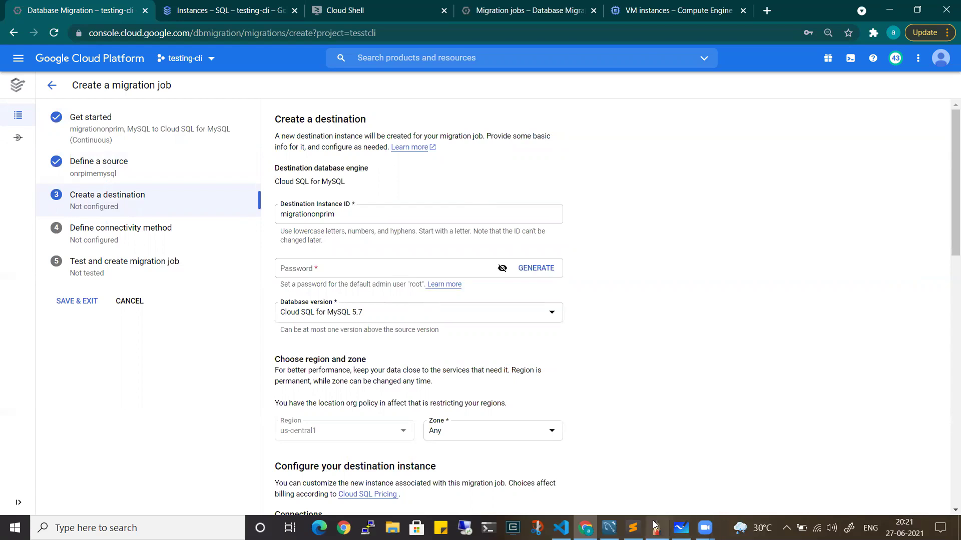
key("alt+Tab")
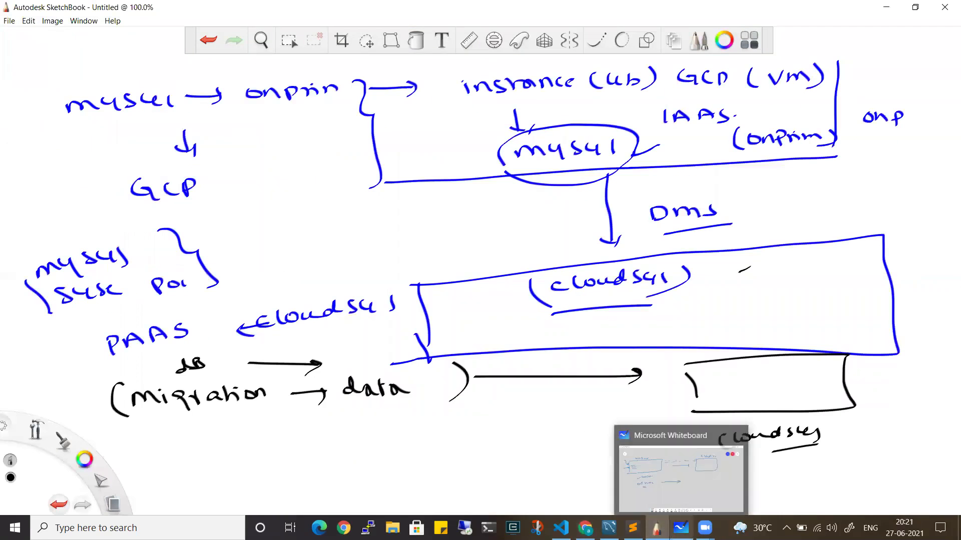
Clear the canvas and draw the source box labelled Source, mysql instance, IAAS and onprem
key("Delete")
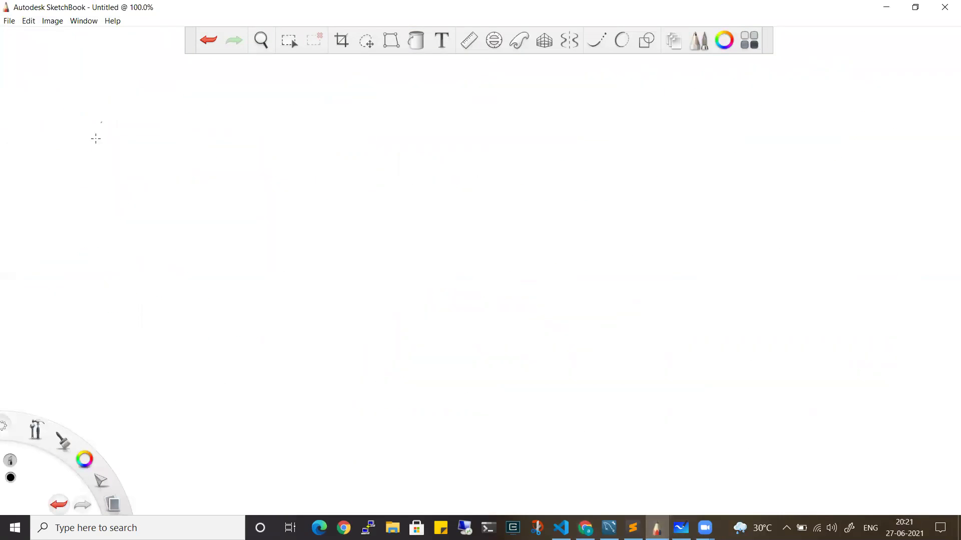
left_click_drag(78, 145, 102, 255)
mouse_move(55, 125)
left_mouse_down()
mouse_move(294, 116)
mouse_move(322, 236)
mouse_move(73, 240)
left_mouse_up()
mouse_move(95, 93)
left_mouse_down()
mouse_move(84, 107)
mouse_move(194, 111)
mouse_move(268, 99)
mouse_move(289, 108)
left_mouse_up()
left_click_drag(292, 101, 346, 107)
left_click_drag(353, 86, 362, 92)
left_click_drag(340, 128, 342, 128)
mouse_move(346, 125)
left_mouse_down()
mouse_move(348, 135)
mouse_move(373, 125)
mouse_move(391, 126)
mouse_move(385, 133)
left_mouse_up()
left_click_drag(351, 174, 378, 179)
mouse_move(380, 173)
left_mouse_down()
mouse_move(385, 183)
mouse_move(408, 178)
left_mouse_up()
Draw a dashed dividing line down the canvas and switch the brush to blue
left_click_drag(546, 84, 540, 126)
left_click_drag(539, 152, 539, 169)
left_click_drag(533, 203, 534, 215)
left_click_drag(518, 258, 515, 272)
left_click_drag(511, 306, 511, 317)
left_click(505, 343)
mouse_move(95, 459)
left_click(67, 481)
Draw a dashed arrow to a GCP box labelled Cloud, Cloudsql and PaaS
left_click_drag(431, 175, 443, 175)
left_click_drag(550, 173, 550, 185)
mouse_move(644, 133)
left_mouse_down()
mouse_move(651, 269)
mouse_move(763, 138)
mouse_move(893, 272)
mouse_move(658, 292)
left_mouse_up()
left_click_drag(649, 258, 657, 291)
mouse_move(697, 325)
left_mouse_down()
mouse_move(684, 332)
mouse_move(797, 334)
left_mouse_up()
left_click_drag(713, 385, 779, 387)
mouse_move(726, 110)
left_mouse_down()
mouse_move(719, 116)
mouse_move(750, 123)
mouse_move(789, 114)
left_mouse_up()
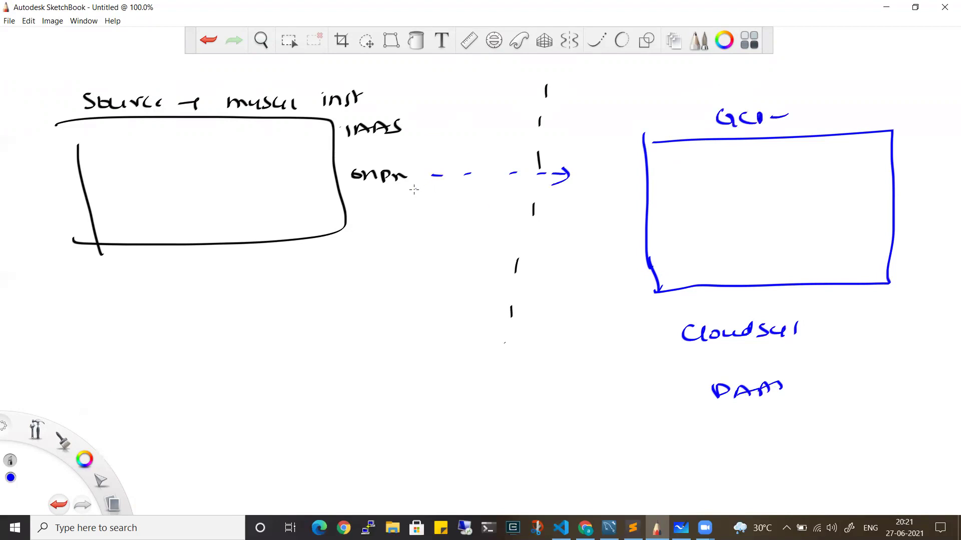
Write database in the source box, tick both boxes, and add a destination label
left_click_drag(127, 196, 228, 183)
left_click_drag(224, 189, 245, 187)
left_click_drag(668, 204, 696, 193)
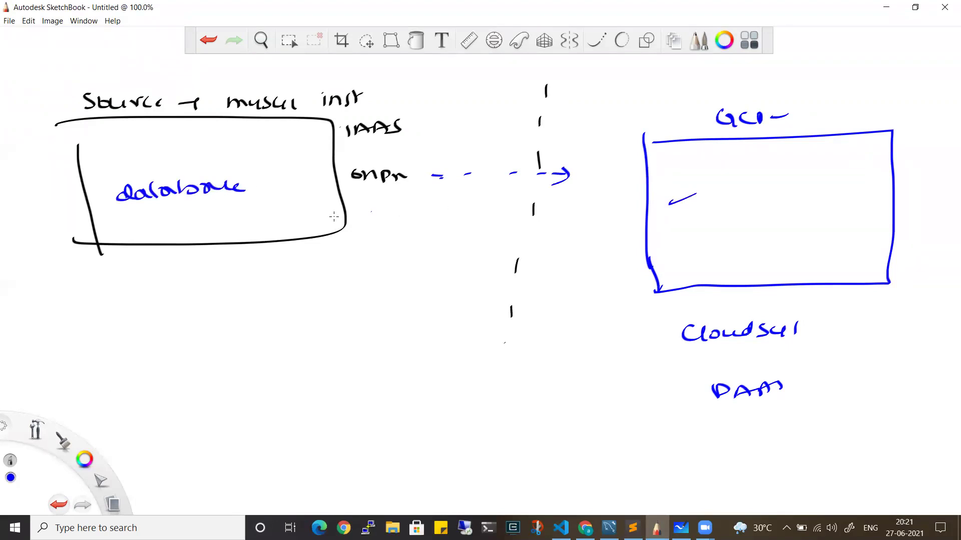
left_click_drag(55, 106, 66, 98)
mouse_move(798, 83)
left_mouse_down()
mouse_move(804, 96)
mouse_move(859, 85)
left_mouse_up()
left_click(584, 528)
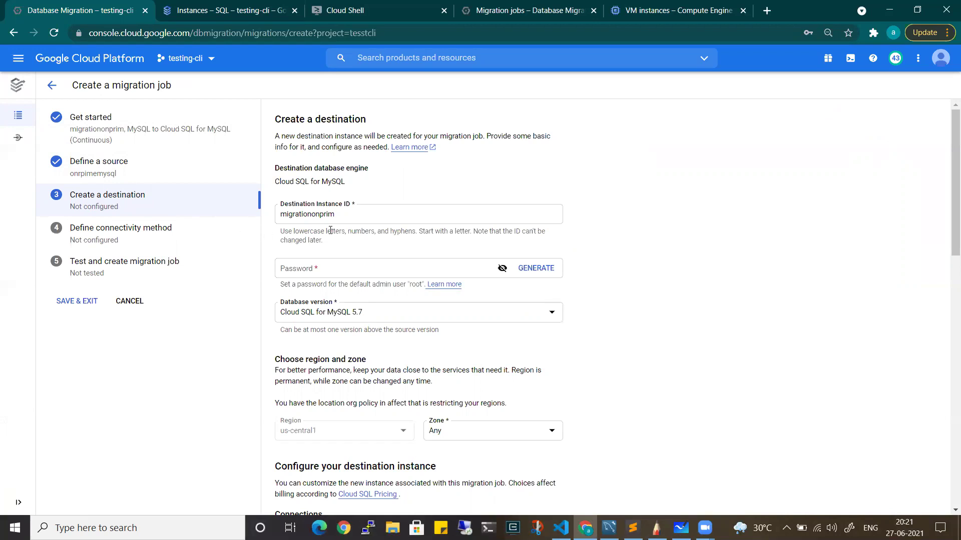
Enter a root password in the destination instance's Password field
left_click(320, 277)
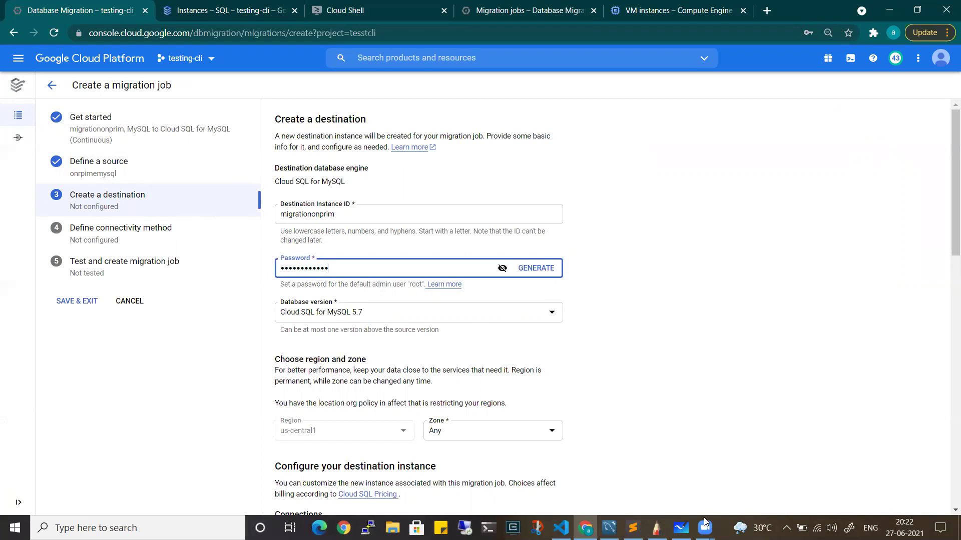
mouse_move(685, 527)
left_click(656, 528)
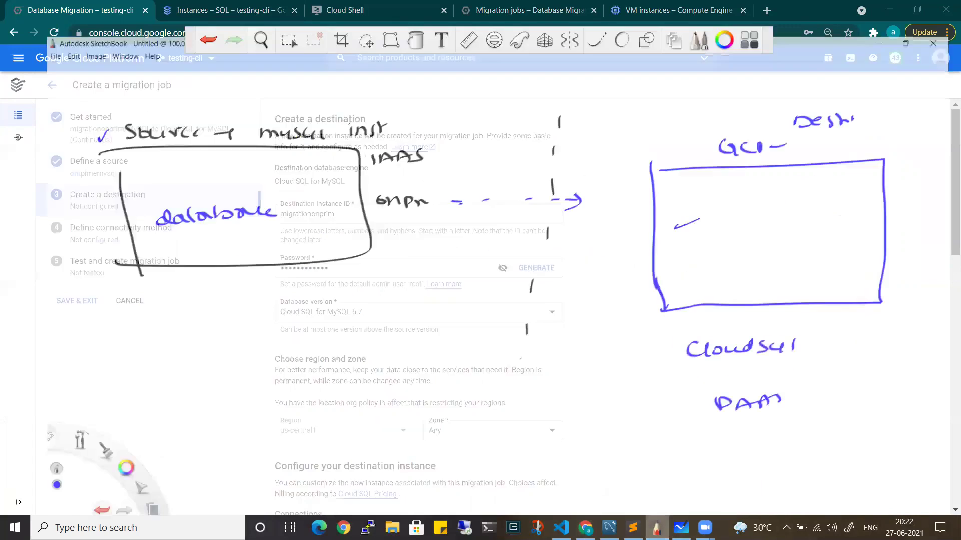
In red, write root and Password, bracketed and linked to Cloudsql
left_click_drag(84, 458, 58, 431)
mouse_move(572, 316)
left_mouse_down()
mouse_move(612, 316)
mouse_move(612, 326)
left_mouse_up()
left_click_drag(583, 355, 647, 349)
left_click_drag(638, 311, 657, 351)
mouse_move(654, 314)
left_mouse_down()
mouse_move(679, 331)
mouse_move(684, 321)
left_mouse_up()
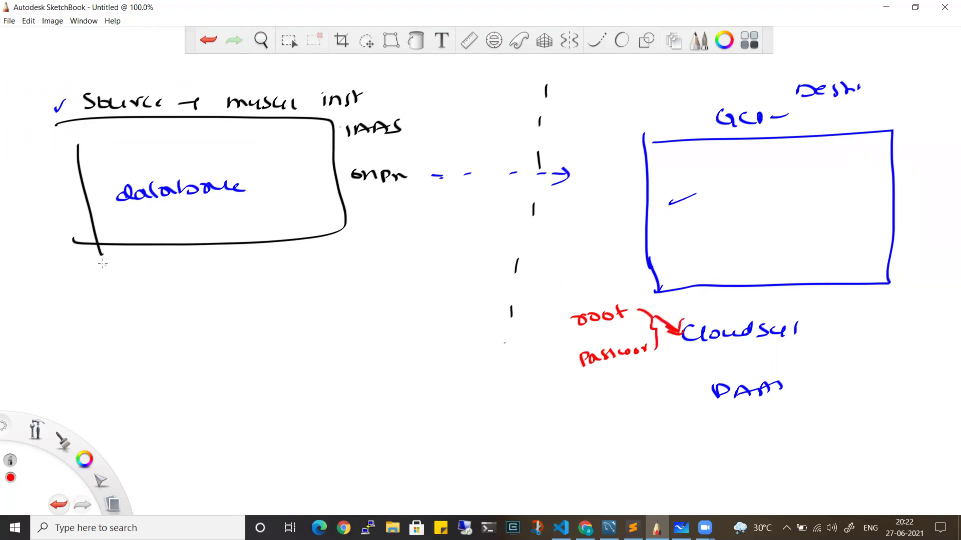
Note the source login and password under the source box, then tick the root and Cloudsql notes
mouse_move(45, 292)
left_mouse_down()
mouse_move(53, 299)
mouse_move(68, 288)
mouse_move(71, 303)
mouse_move(107, 286)
left_mouse_up()
mouse_move(80, 320)
left_mouse_down()
mouse_move(82, 334)
mouse_move(141, 307)
mouse_move(160, 259)
mouse_move(180, 262)
left_mouse_up()
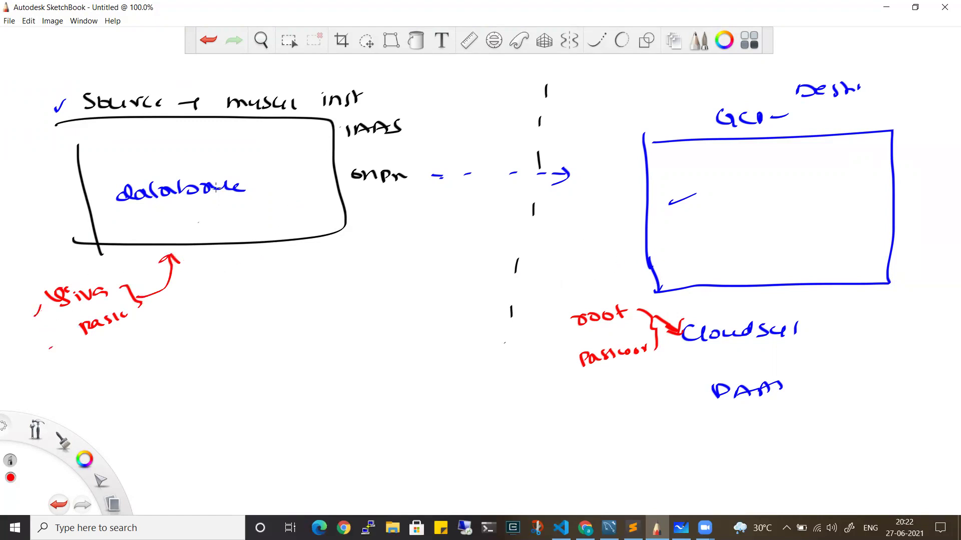
left_click_drag(170, 161, 191, 151)
left_click_drag(551, 333, 563, 321)
left_click_drag(816, 324, 846, 314)
left_click(886, 7)
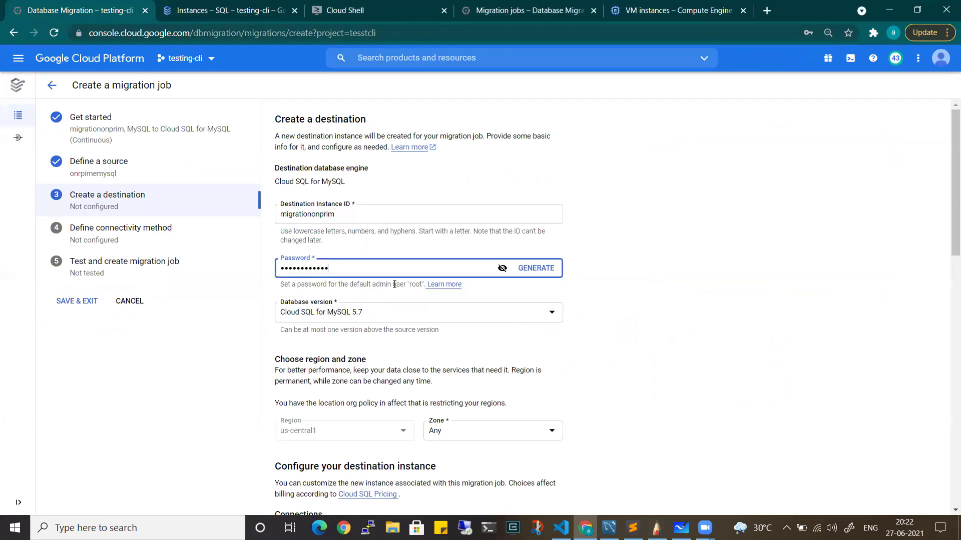
left_click(336, 268)
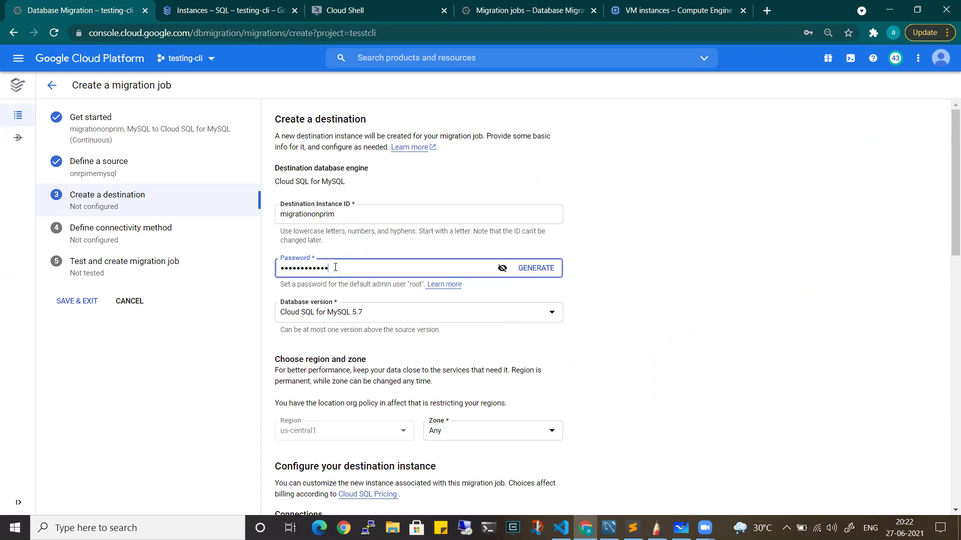
Retype the root password and keep Cloud SQL for MySQL 5.7 as the database version
key("ctrl+a")
key("BackSpace")
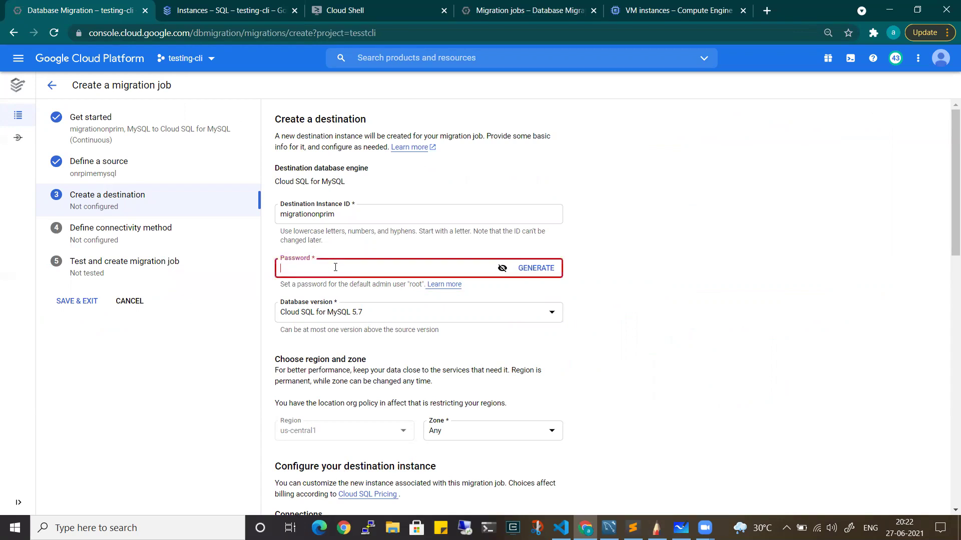
type("ab")
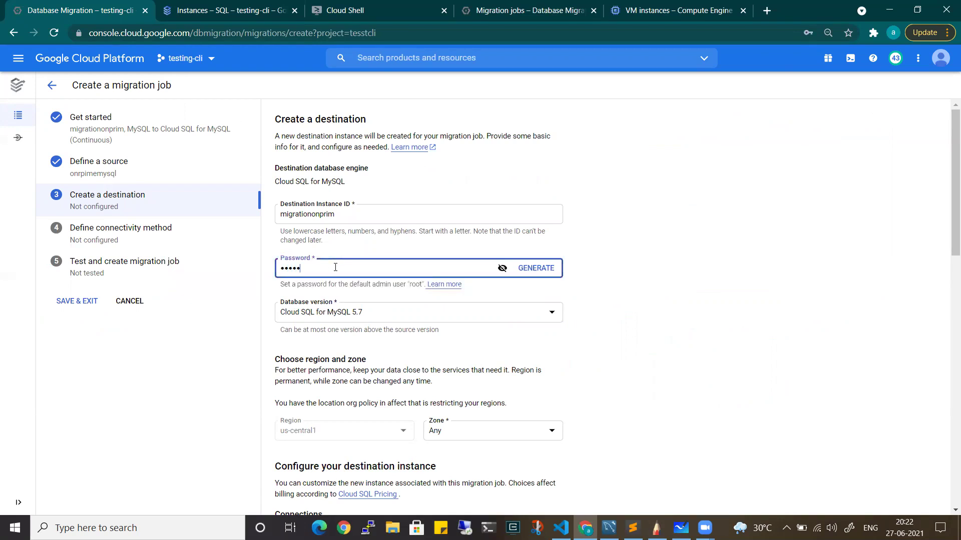
type("abc")
left_click(352, 315)
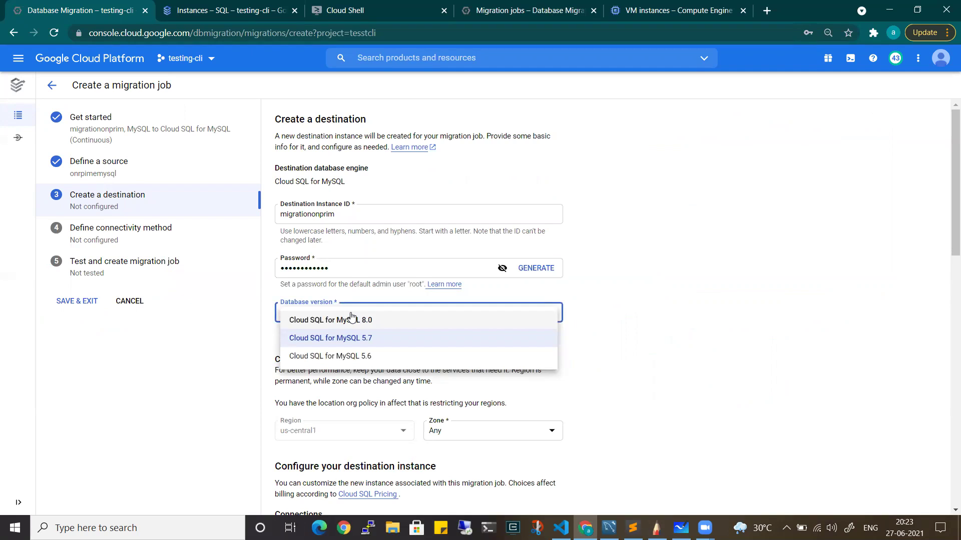
left_click(654, 320)
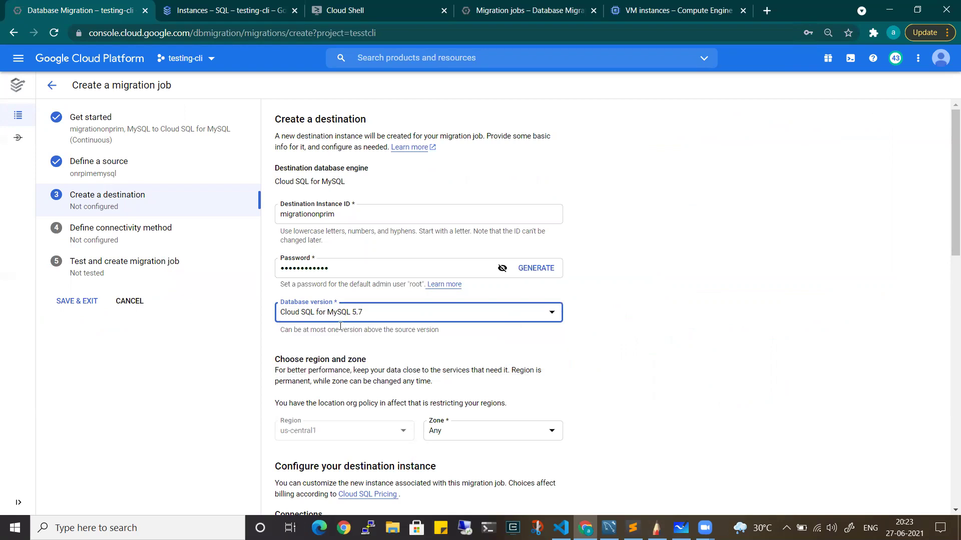
scroll(341, 326, "down", 3)
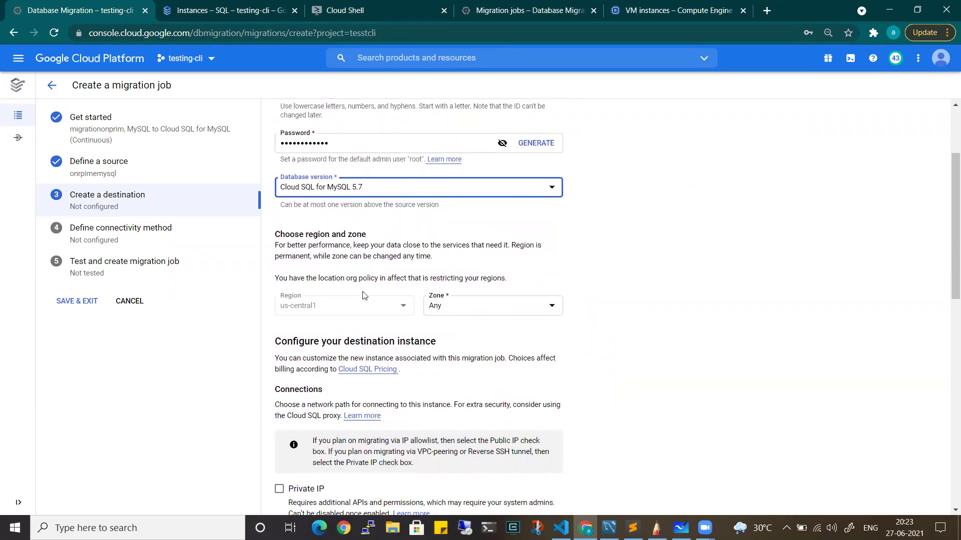
Check the existing Cloud SQL instances on the Instances – SQL tab
scroll(378, 430, "down", 1)
scroll(377, 433, "up", 5)
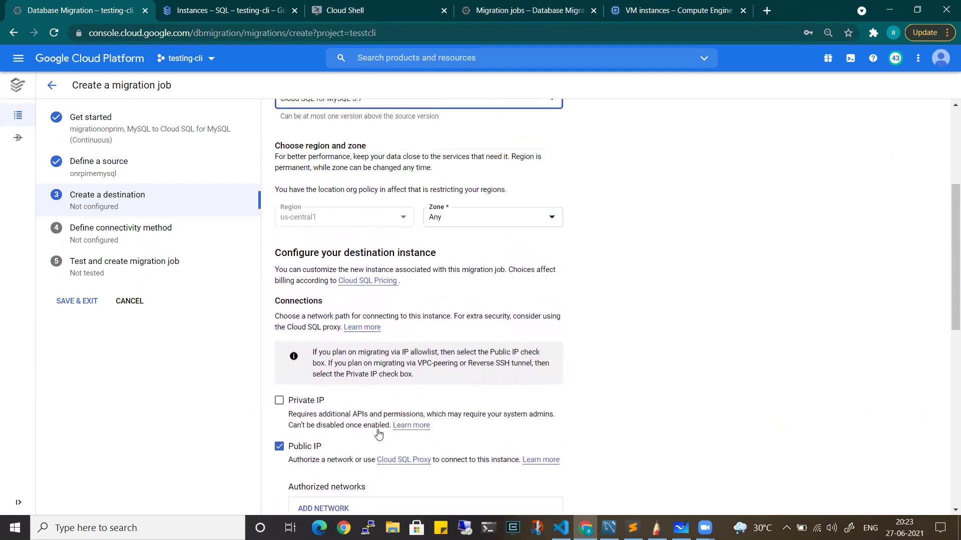
left_click(254, 11)
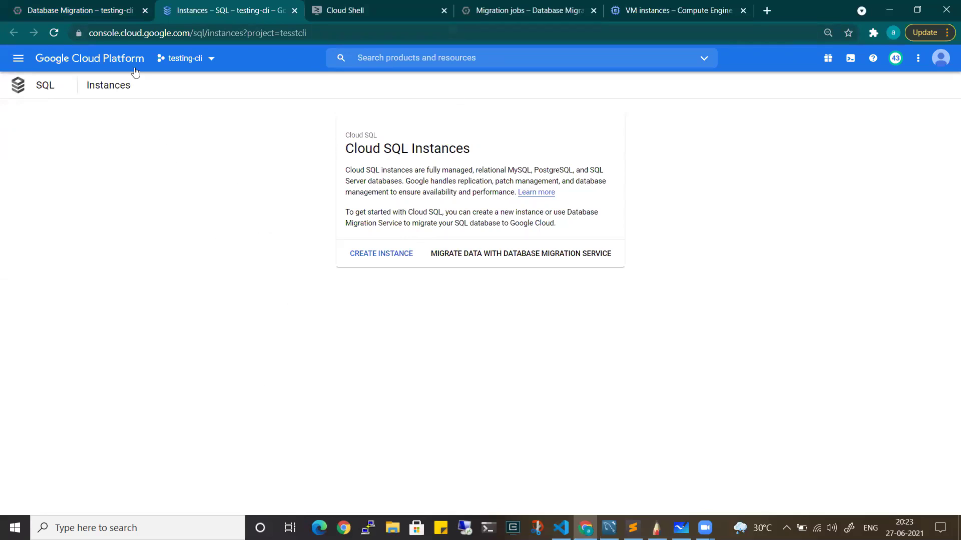
left_click(90, 7)
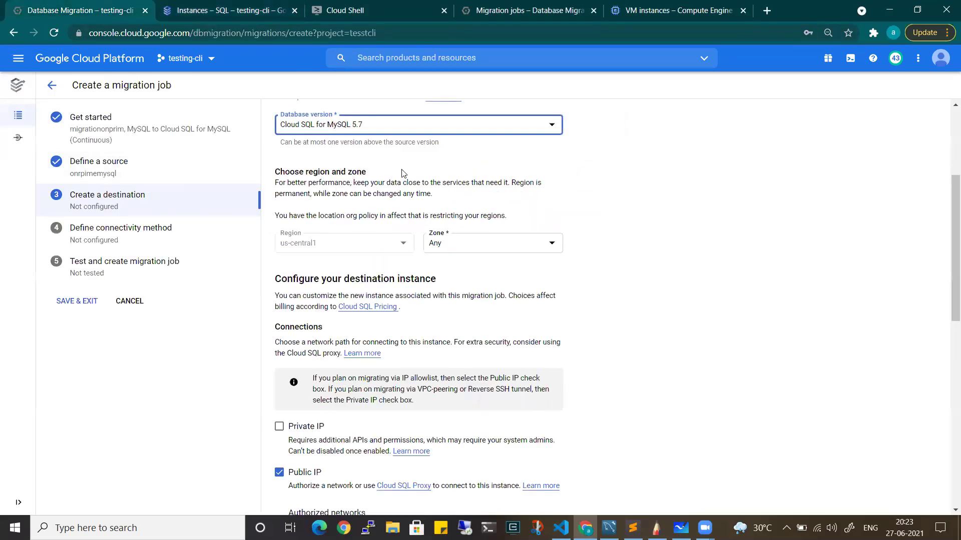
left_click(224, 7)
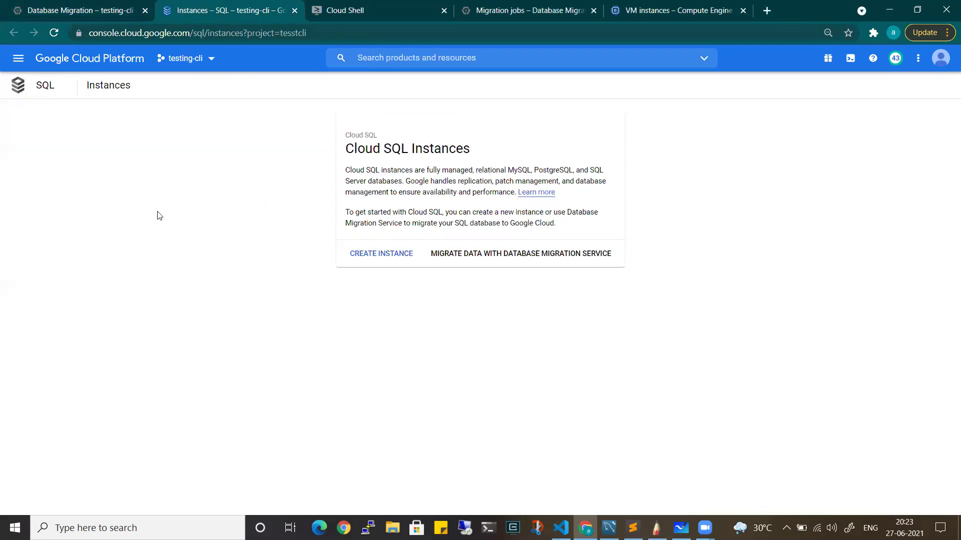
left_click(88, 14)
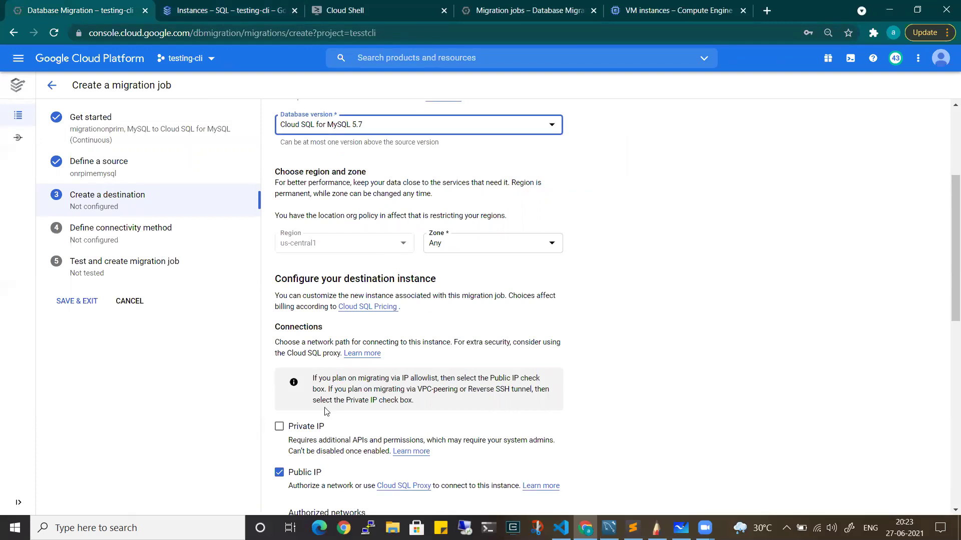
Enable Private IP on the destination, peered with the default VPC
scroll(327, 412, "down", 3)
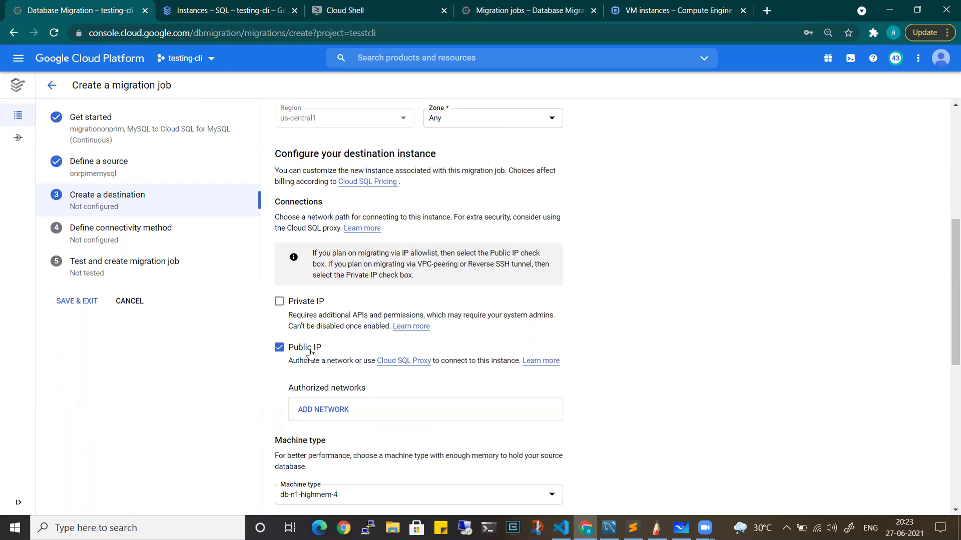
left_click(279, 301)
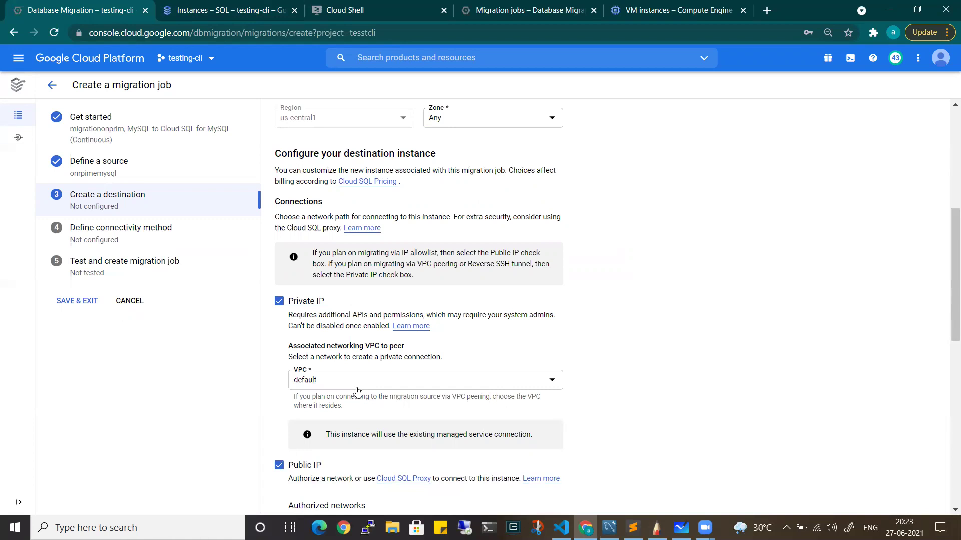
scroll(357, 392, "down", 4)
scroll(360, 323, "up", 1)
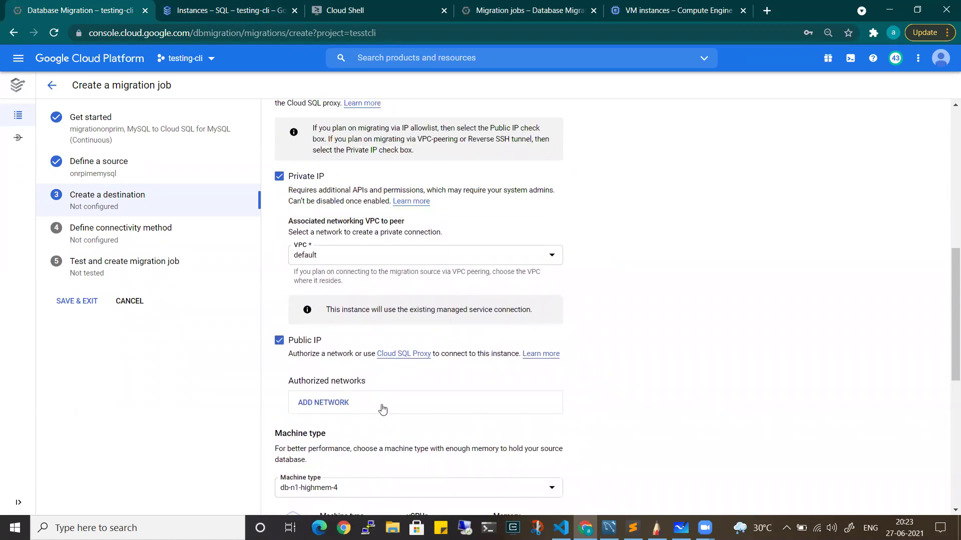
scroll(382, 406, "down", 4)
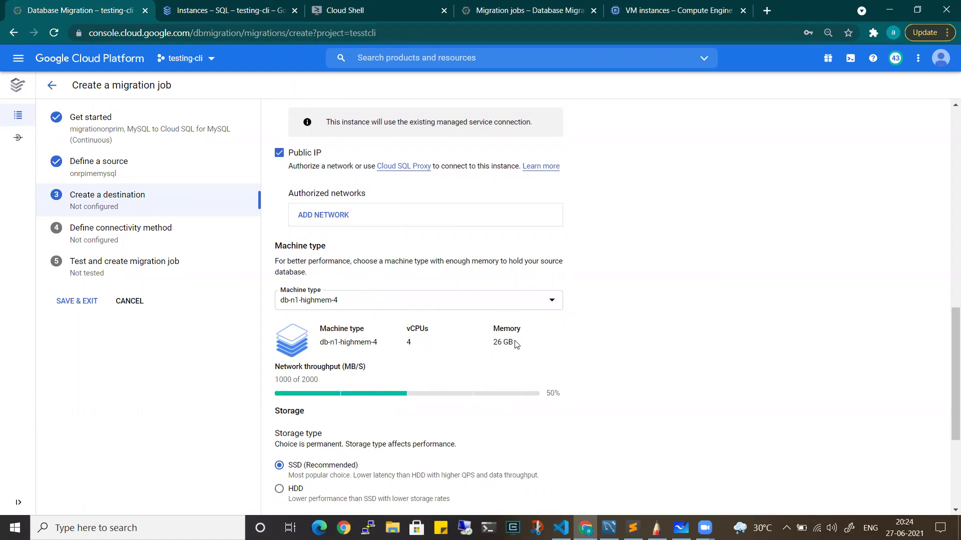
Set the destination machine type to db-n1-highmem-2
left_click(428, 301)
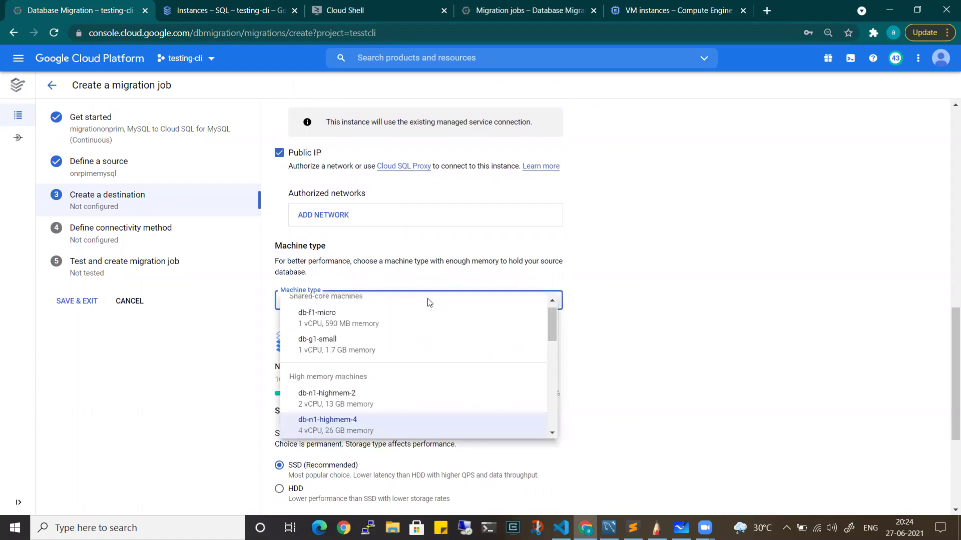
left_click(390, 403)
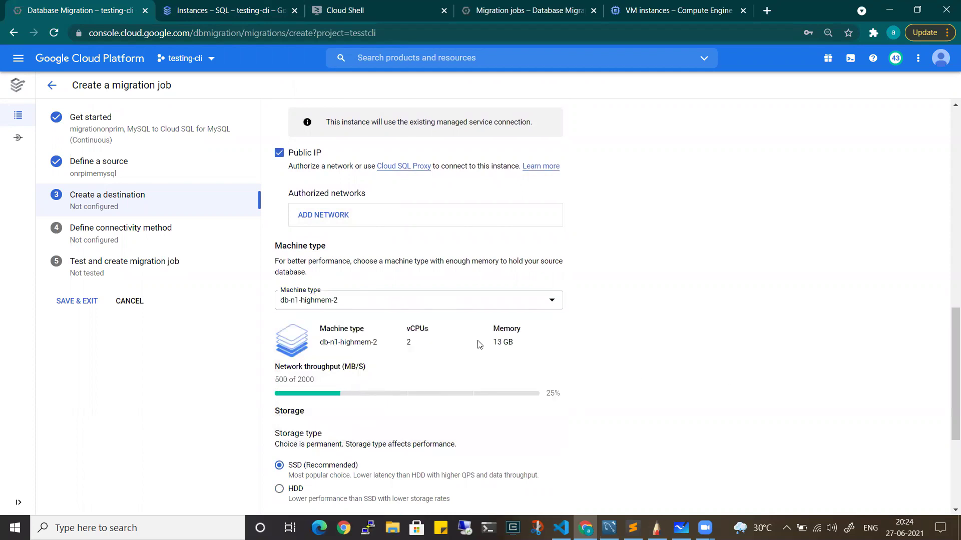
scroll(479, 344, "down", 1)
left_click(444, 246)
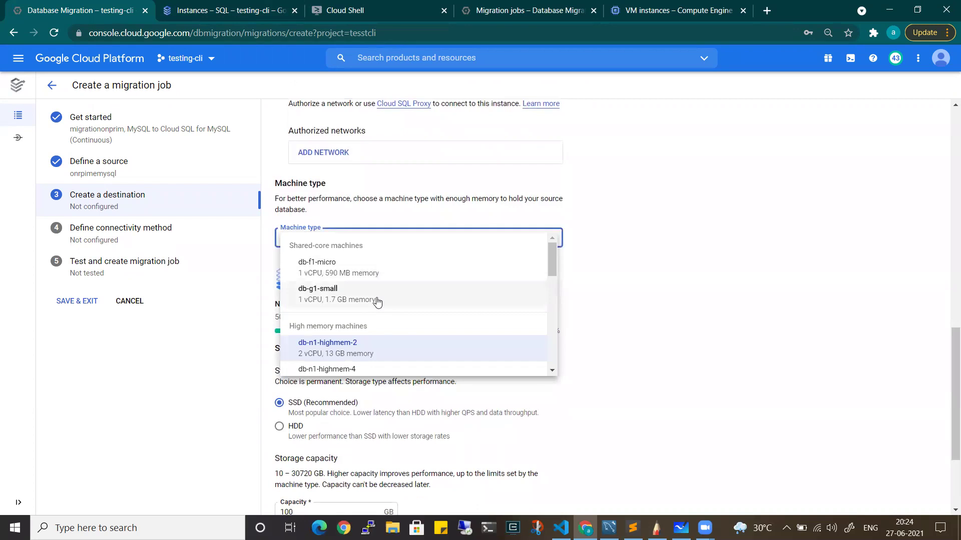
left_click(717, 302)
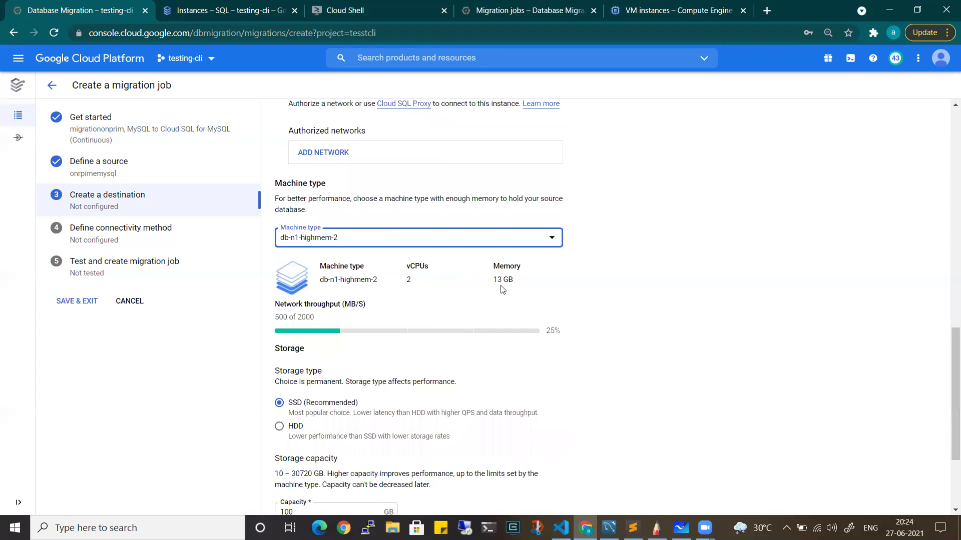
left_click(688, 277)
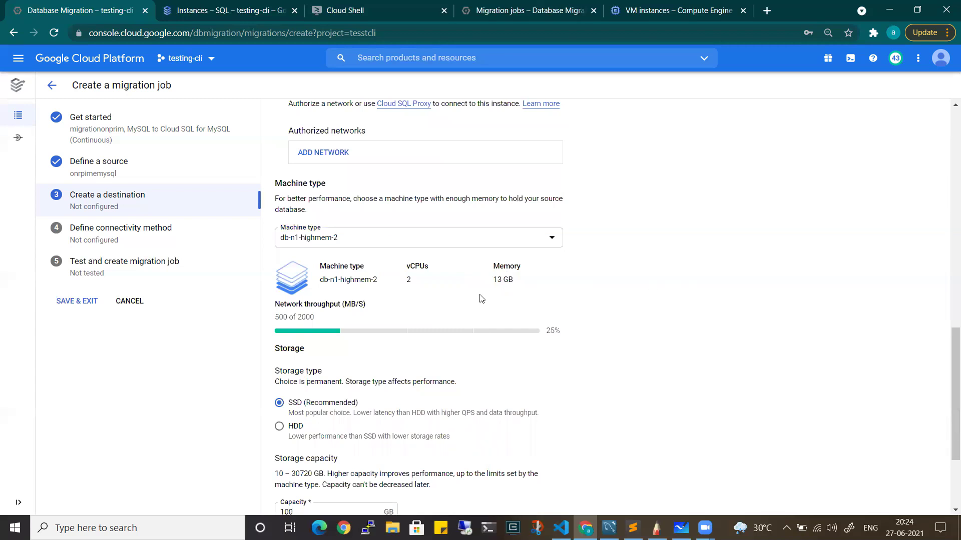
Set the storage capacity to 50 GB
scroll(324, 375, "down", 2)
left_click(320, 452)
key("BackSpace")
type("50")
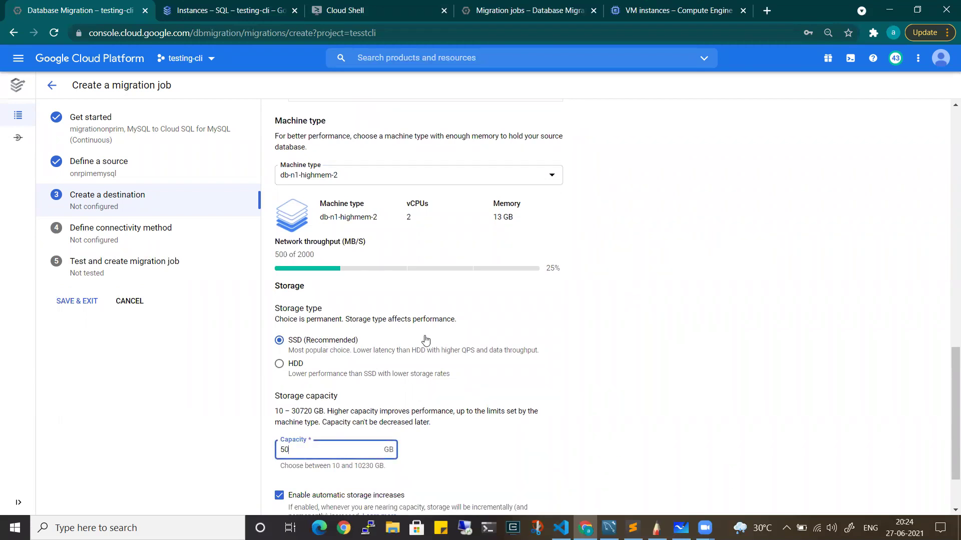
scroll(422, 339, "up", 10)
key("alt+Tab")
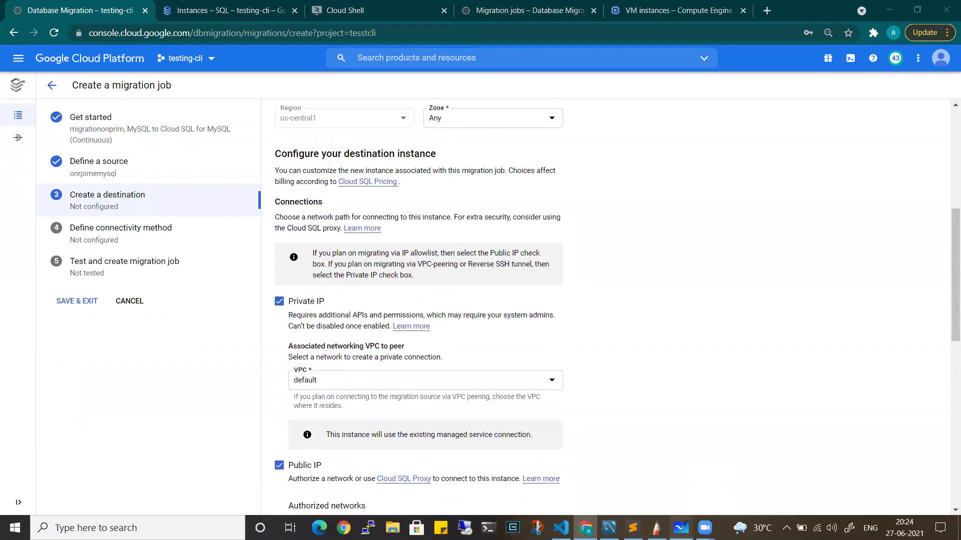
key("alt+Tab")
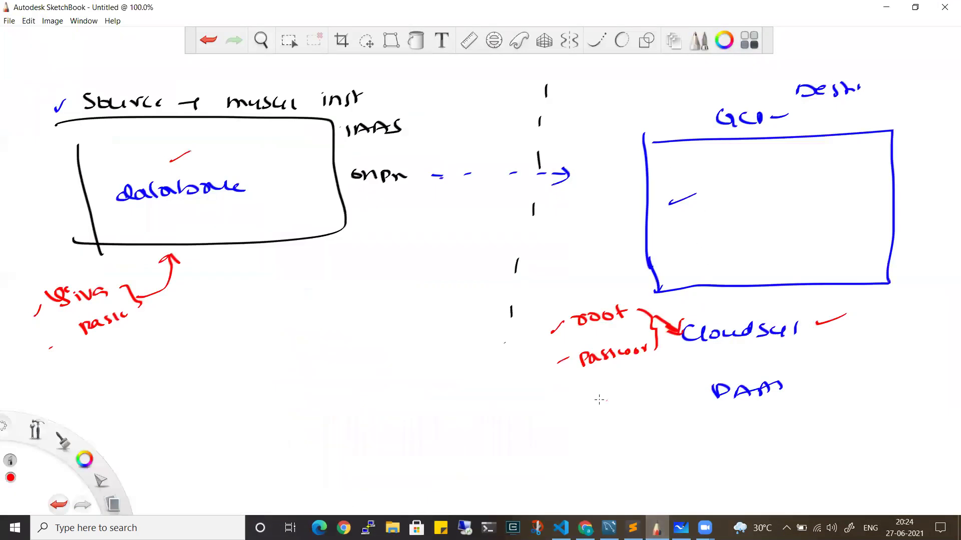
Add red 13 and P|P sizing notes, tick root, and circle the notes with an arrow to Cloudsql
left_click_drag(582, 410, 583, 418)
mouse_move(595, 415)
left_mouse_down()
mouse_move(590, 409)
mouse_move(580, 444)
mouse_move(610, 427)
mouse_move(637, 428)
left_mouse_up()
left_click_drag(521, 338, 540, 336)
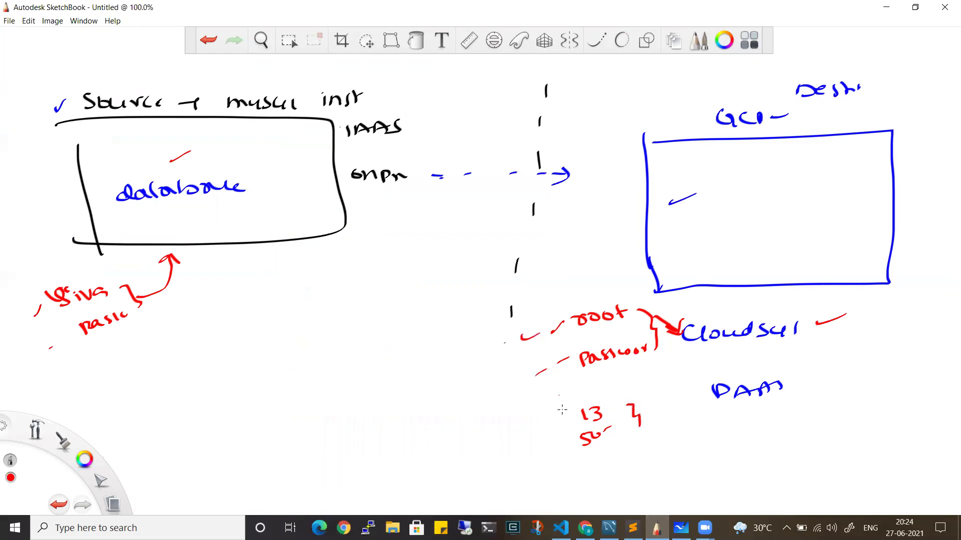
mouse_move(554, 390)
left_mouse_down()
mouse_move(585, 403)
mouse_move(594, 386)
mouse_move(598, 394)
mouse_move(620, 384)
left_mouse_up()
mouse_move(530, 299)
left_mouse_down()
mouse_move(665, 290)
mouse_move(650, 456)
mouse_move(525, 380)
mouse_move(541, 310)
left_mouse_up()
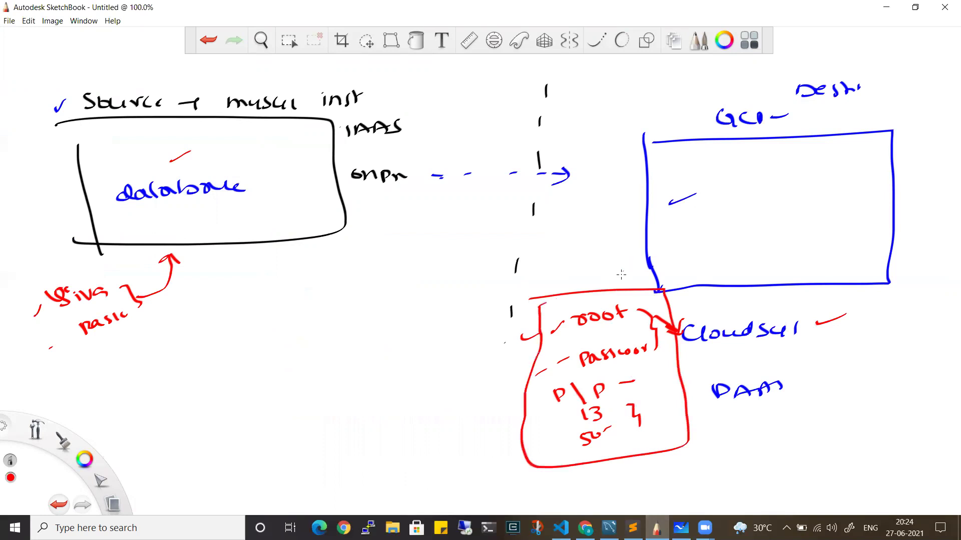
mouse_move(681, 369)
left_mouse_down()
mouse_move(718, 357)
mouse_move(708, 344)
mouse_move(736, 344)
left_mouse_up()
Underline database in the on-prem box and tick both the on-prem and GCP boxes
left_click_drag(173, 219, 226, 216)
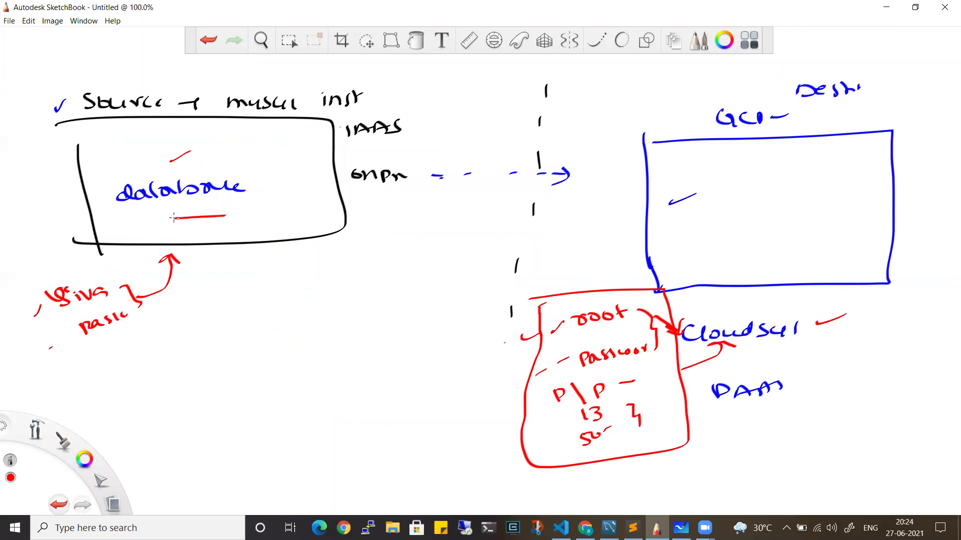
left_click_drag(273, 172, 281, 159)
left_click_drag(731, 163, 751, 154)
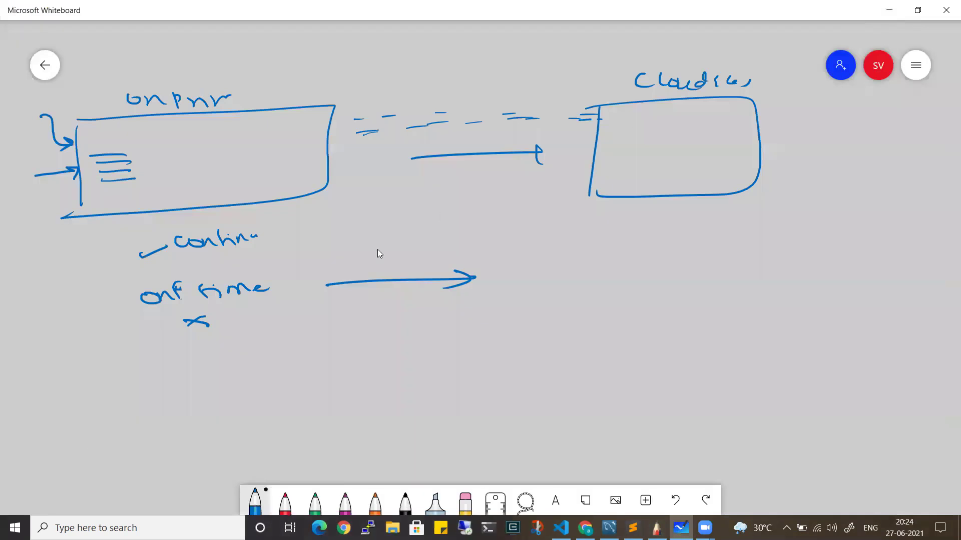
left_click(886, 7)
left_click(585, 528)
scroll(401, 368, "down", 10)
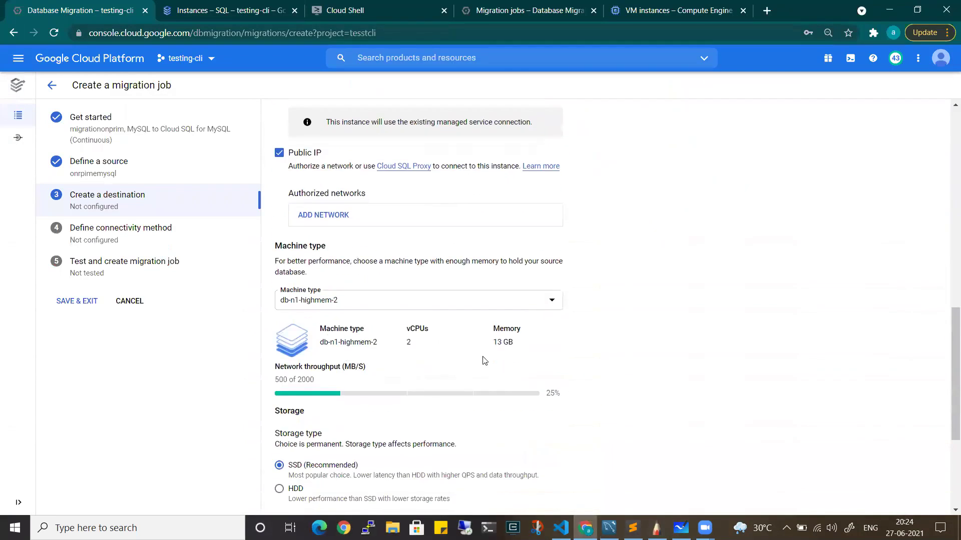
left_click(332, 377)
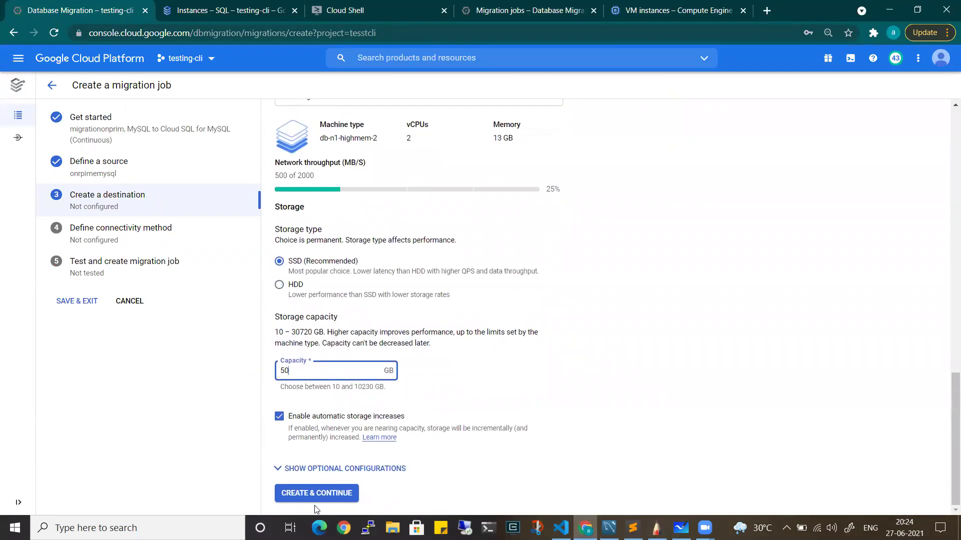
scroll(455, 180, "up", 3)
scroll(455, 181, "up", 10)
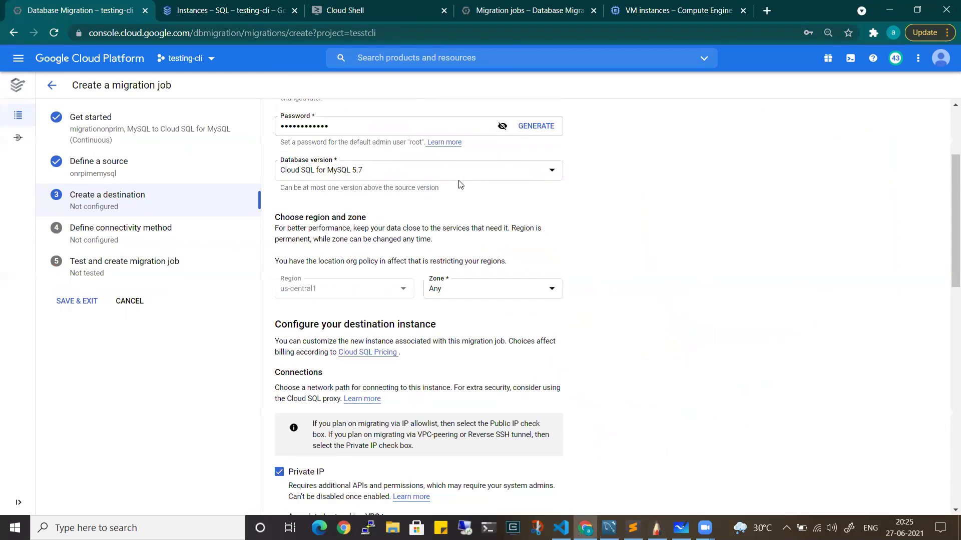
scroll(347, 168, "up", 1)
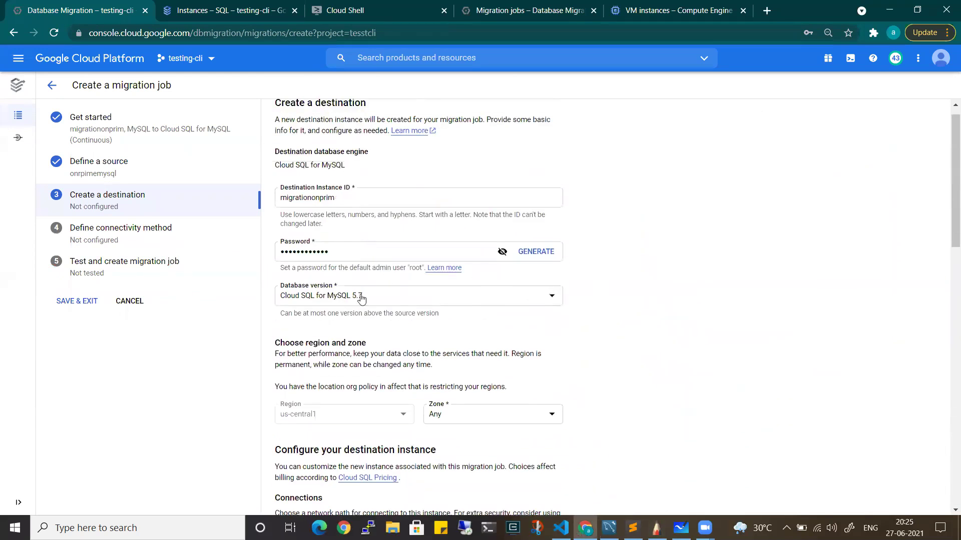
scroll(388, 337, "down", 1)
scroll(389, 337, "down", 1)
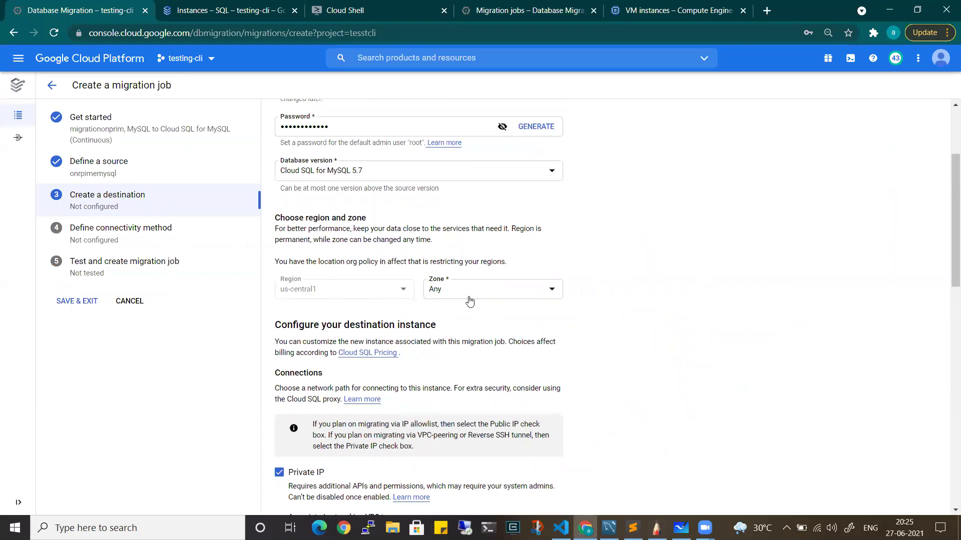
left_click(469, 296)
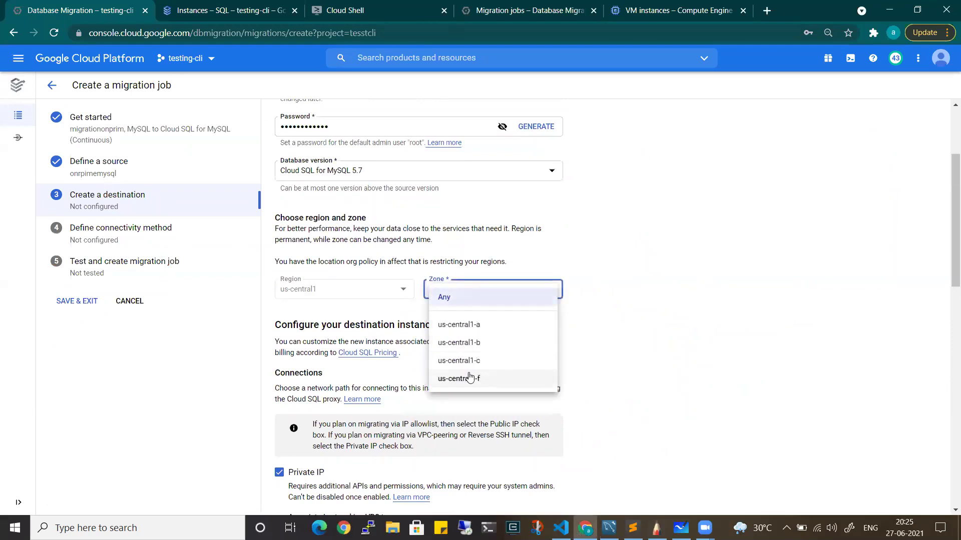
left_click(700, 362)
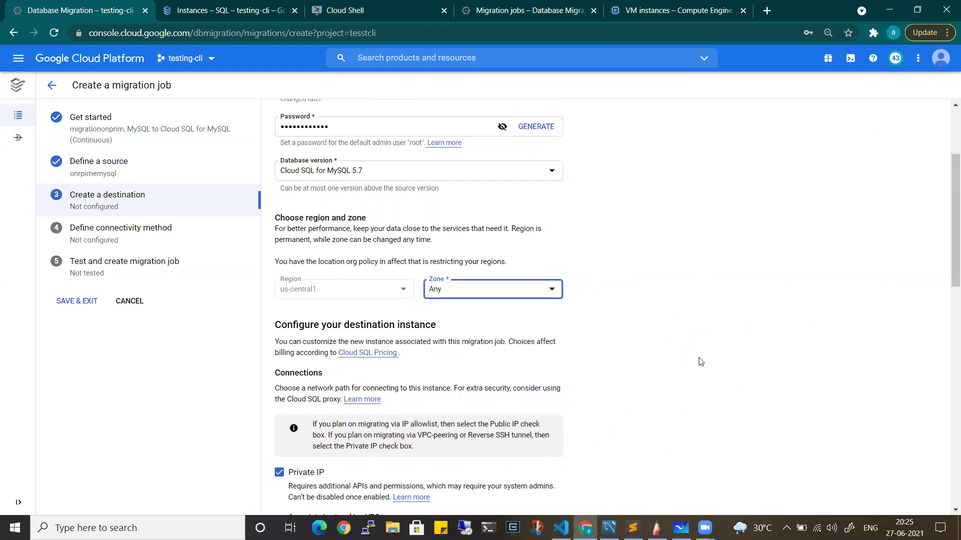
scroll(650, 306, "down", 12)
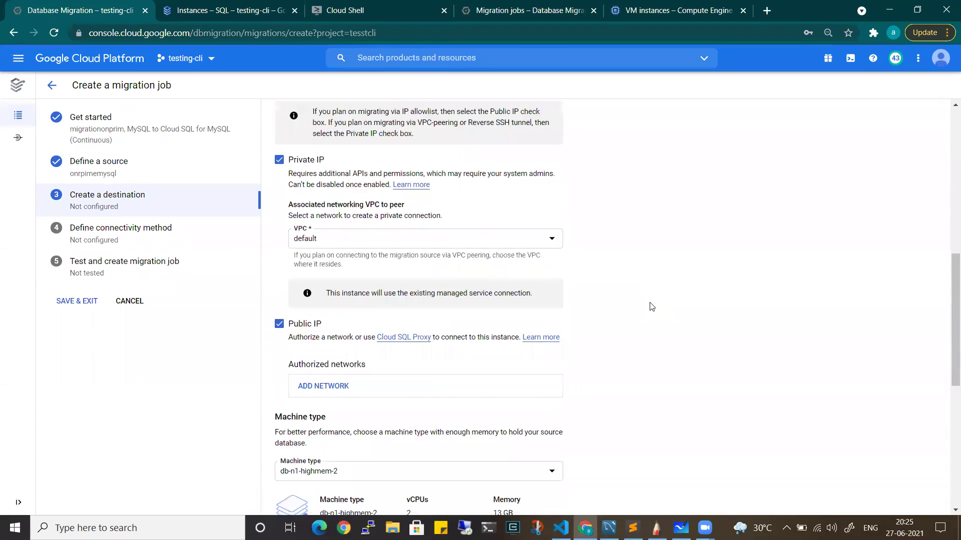
scroll(416, 343, "down", 2)
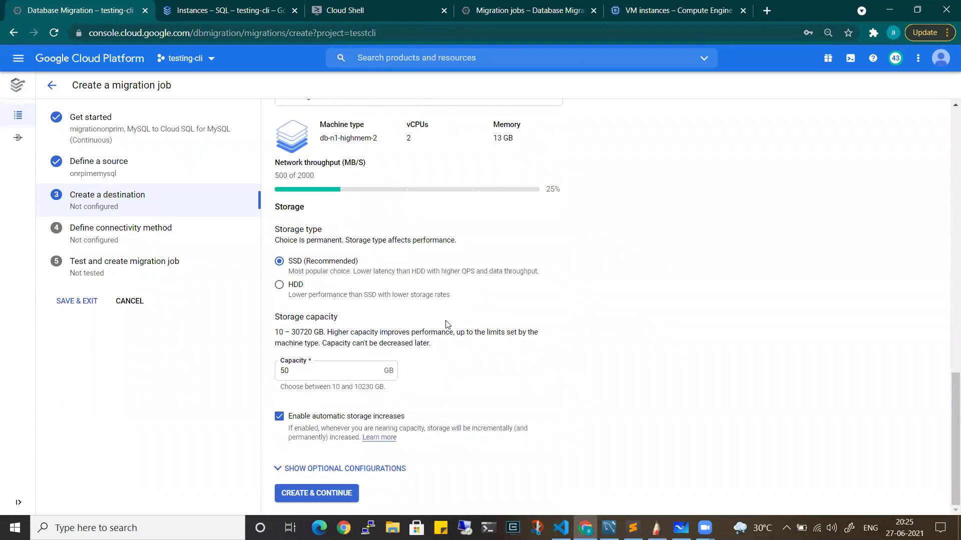
left_click(336, 494)
Submit the destination with CREATE & CONTINUE and confirm with CREATE DESTINATION & CONTINUE
left_click(324, 495)
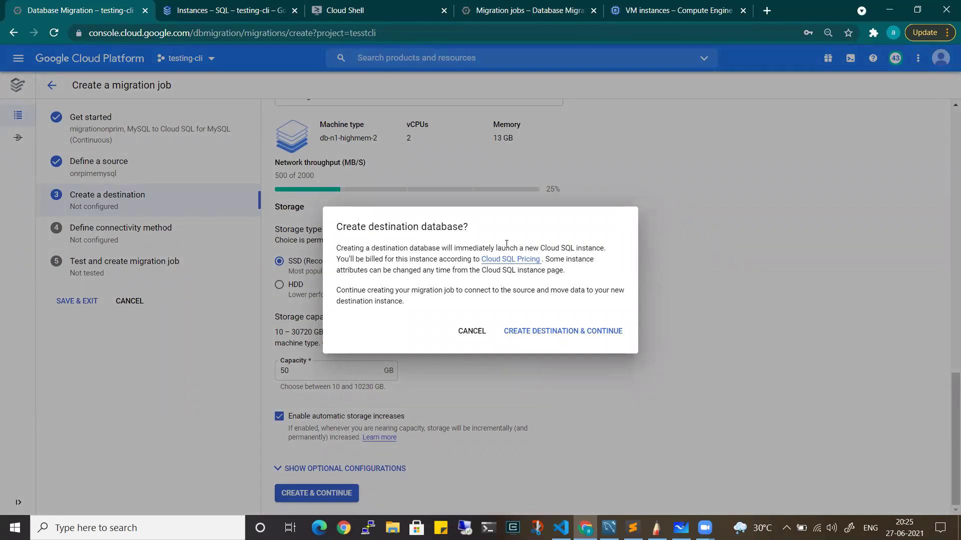
left_click_drag(608, 249, 504, 248)
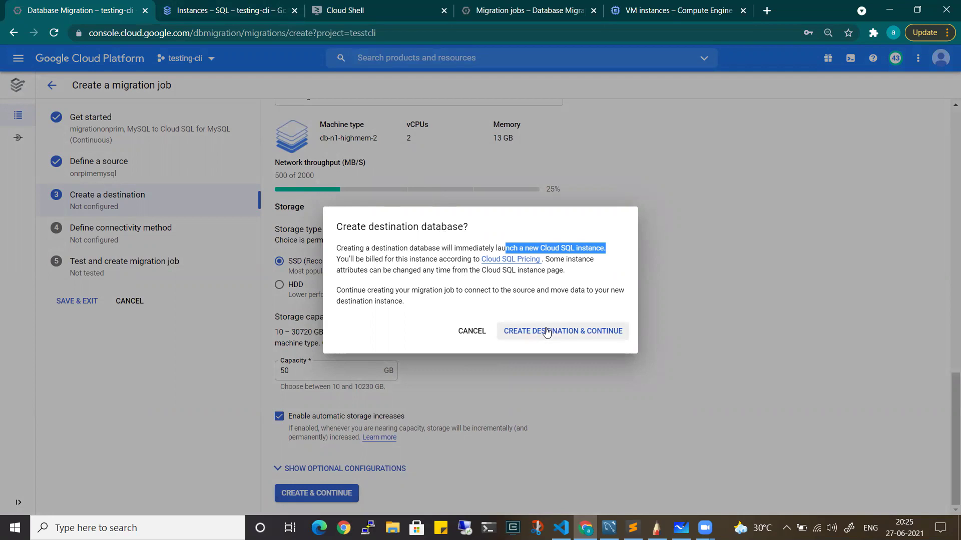
left_click(194, 6)
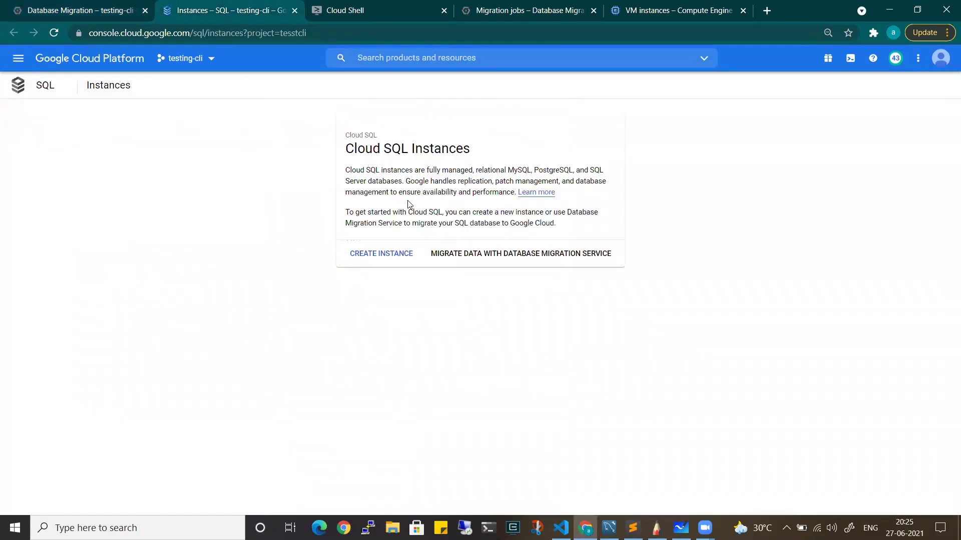
left_click(83, 6)
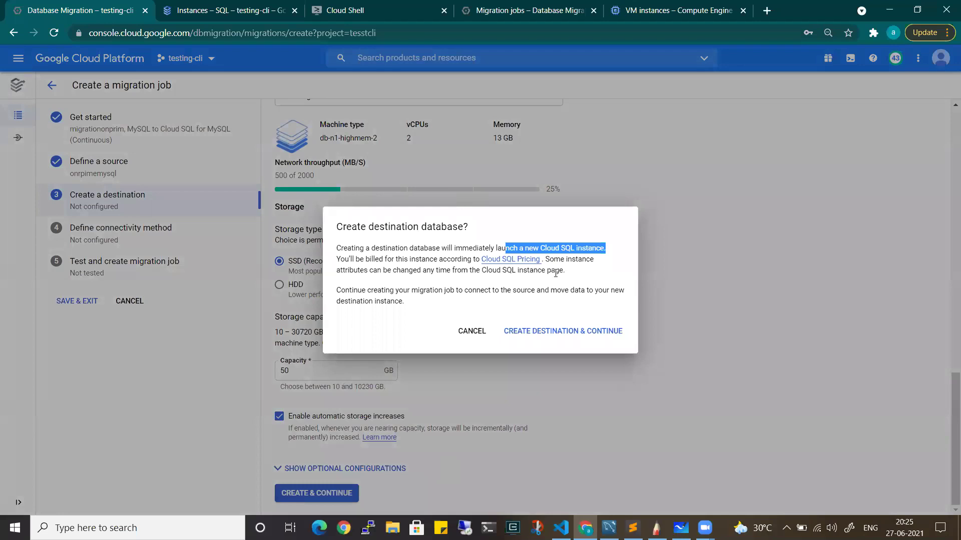
left_click(569, 332)
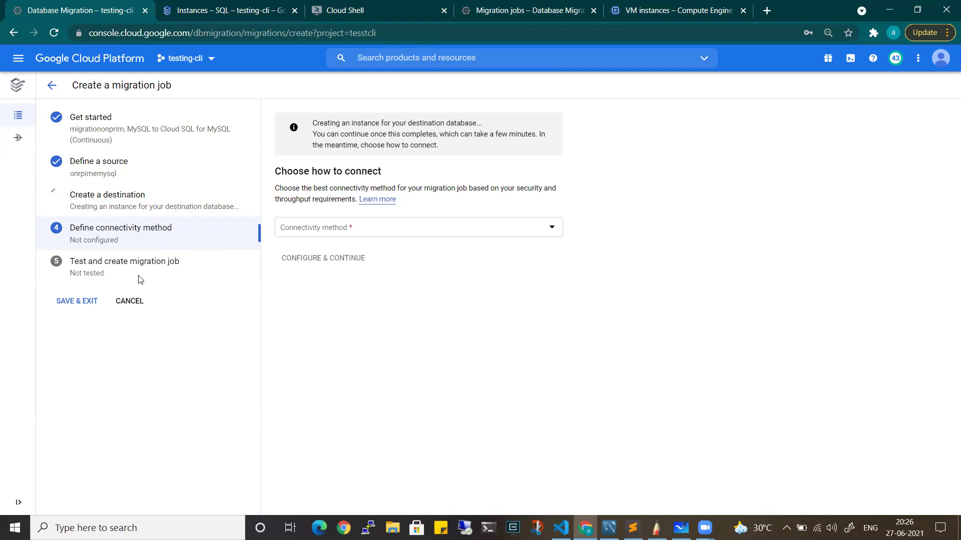
Refresh the Cloud SQL instances list and expand migrationonprim-master to see the read replica
left_click(216, 11)
left_click(55, 34)
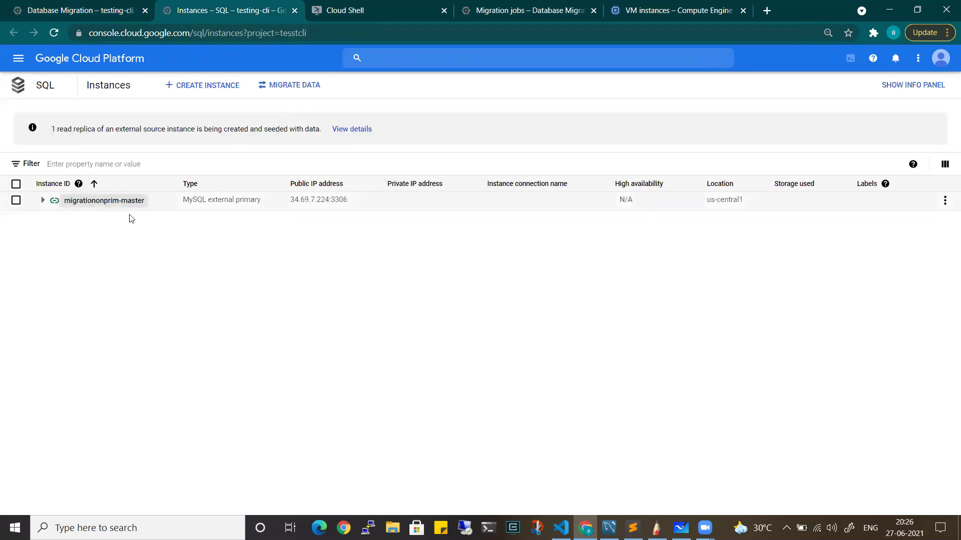
left_click(46, 200)
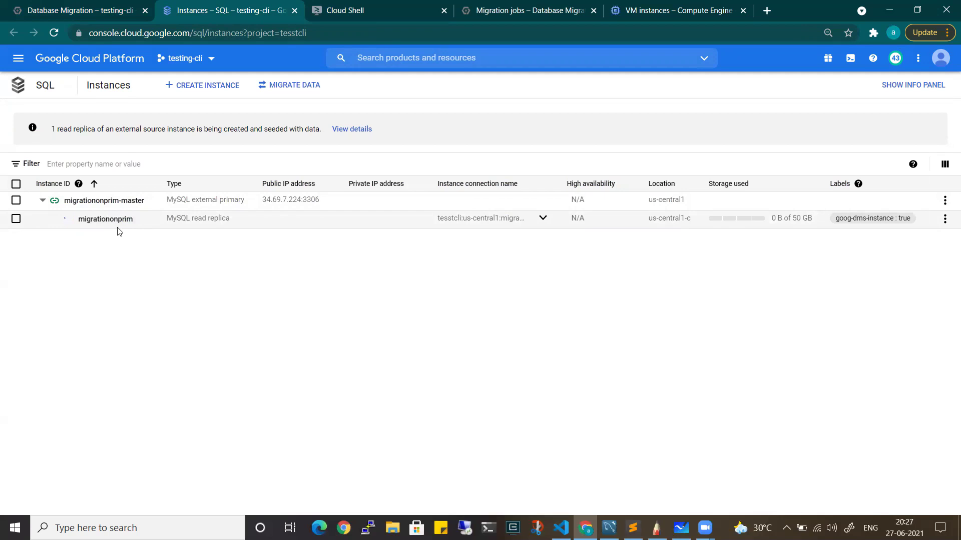
left_click(99, 5)
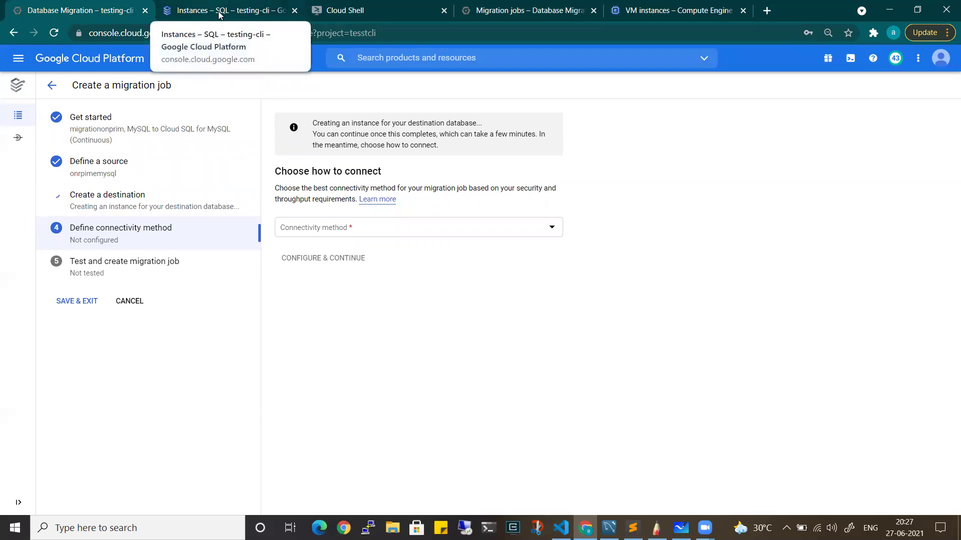
left_click(219, 14)
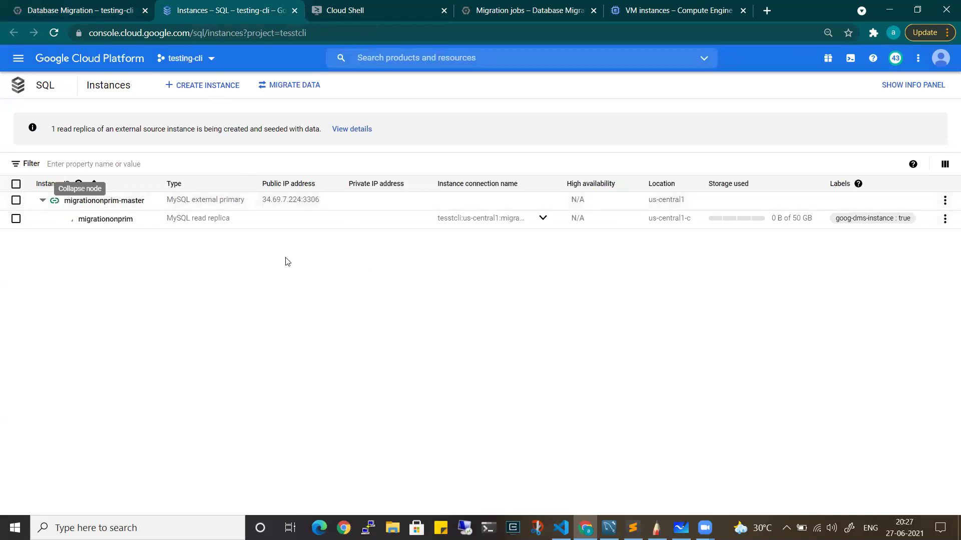
left_click(56, 33)
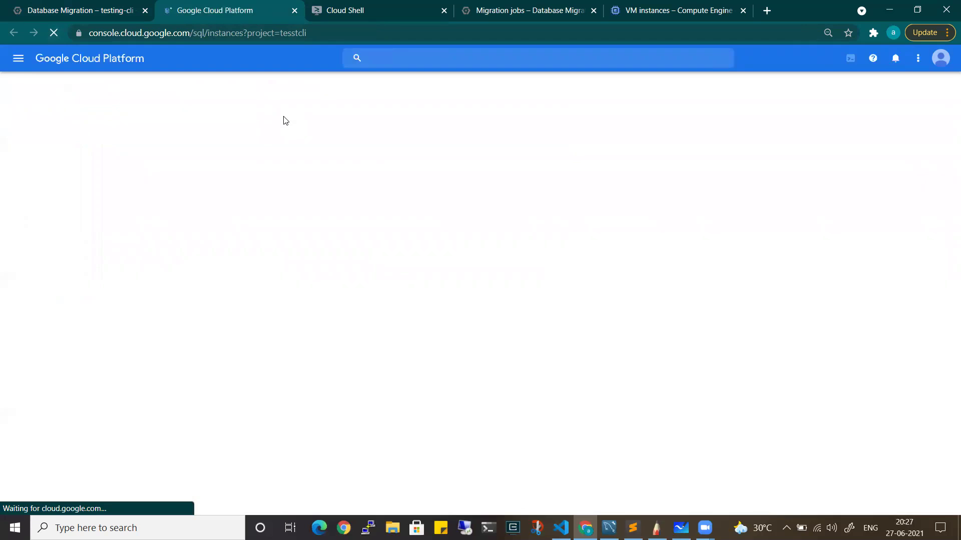
left_click(115, 11)
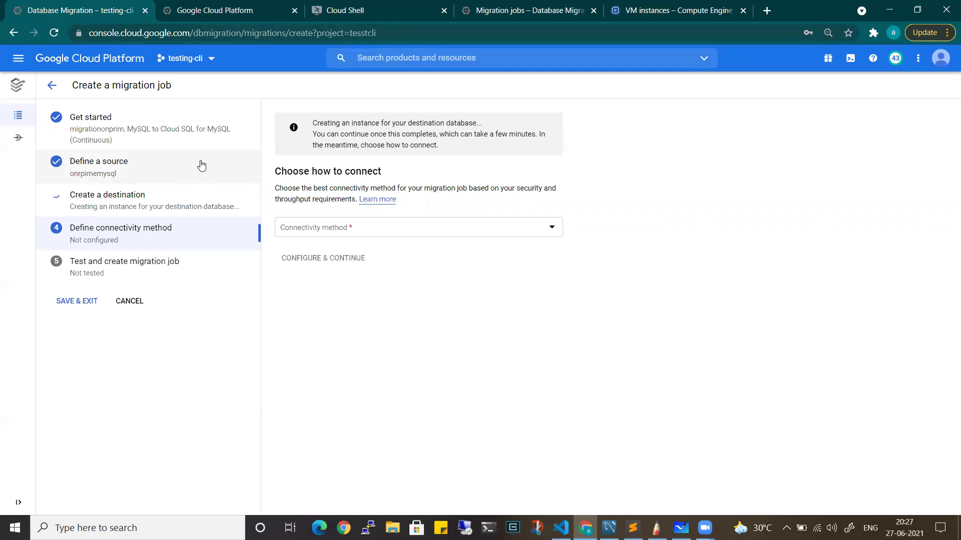
Recheck the read replica's creation status, then bring up the Cloud Shell MySQL session
left_click(207, 7)
left_click(44, 201)
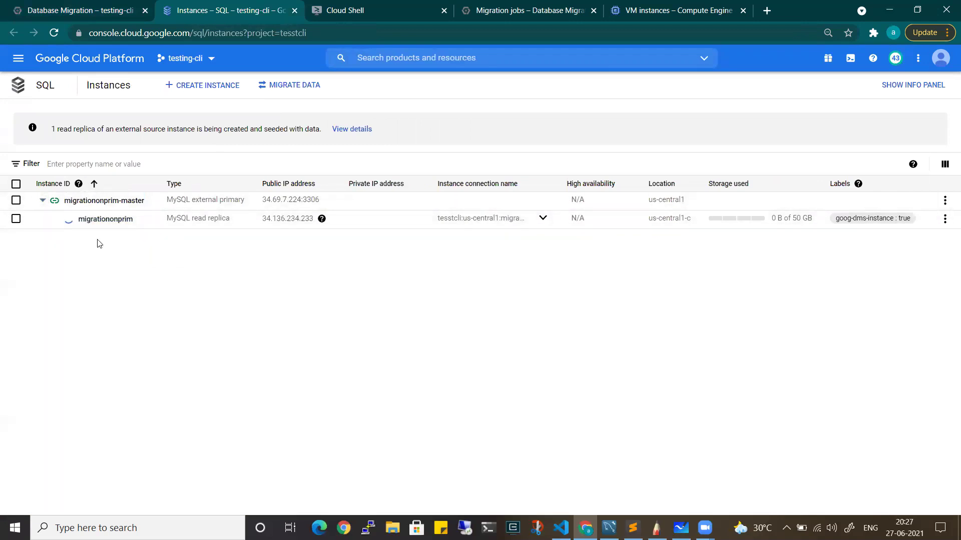
left_click(114, 9)
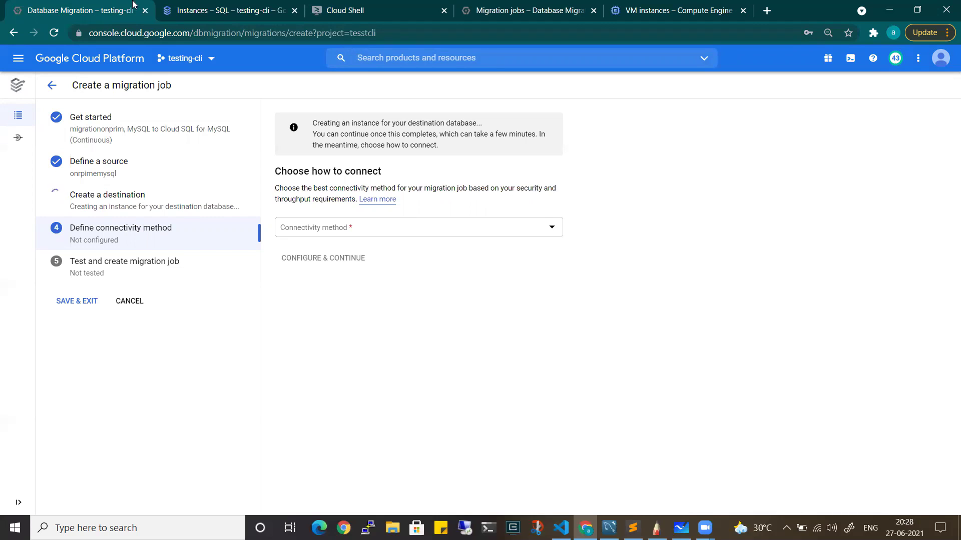
left_click(195, 11)
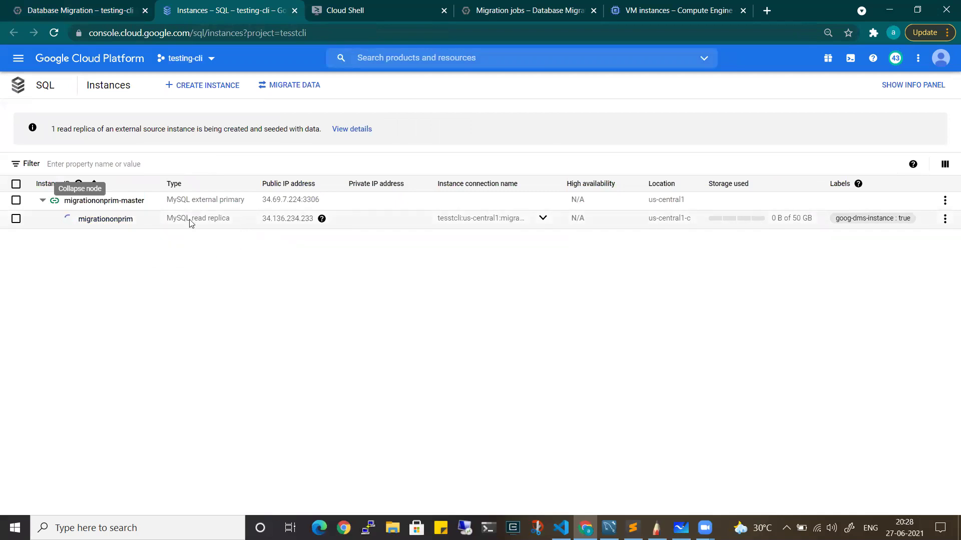
left_click(98, 7)
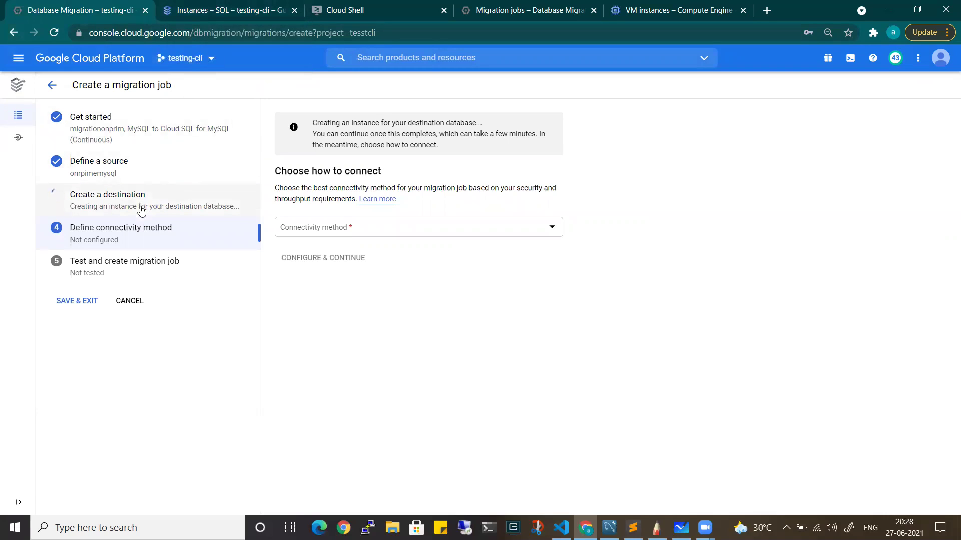
left_click(406, 10)
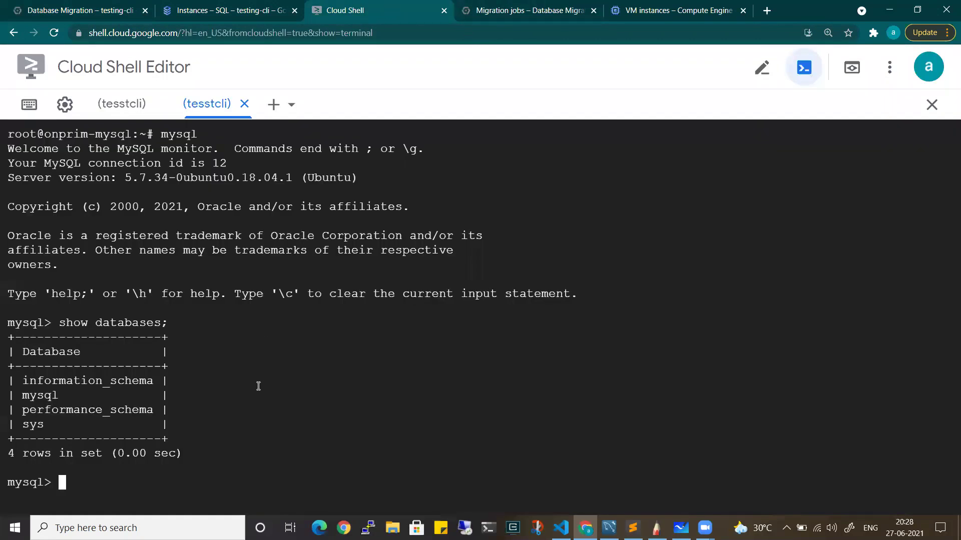
Run show databases; and copy the onprimmigration database name
type("show")
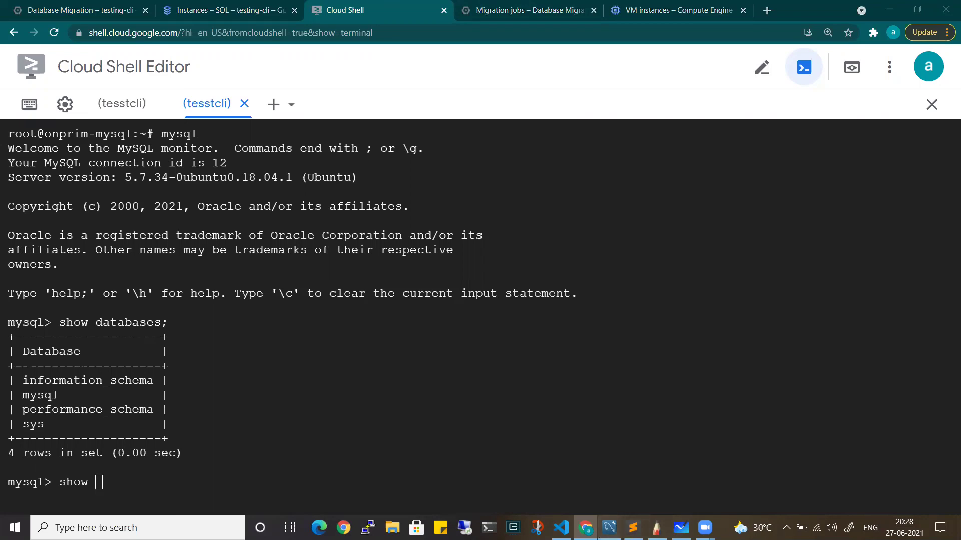
left_click(609, 528)
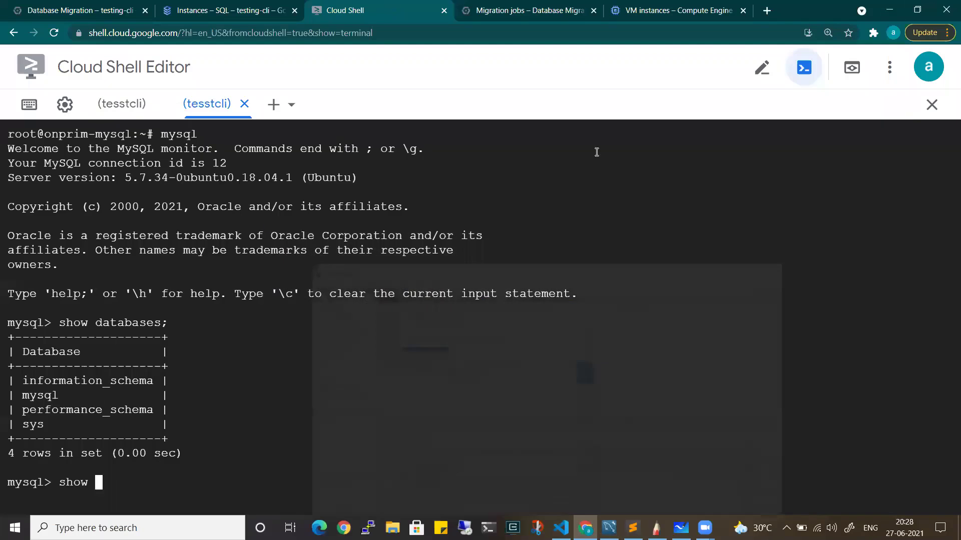
left_click(885, 8)
type("databases;")
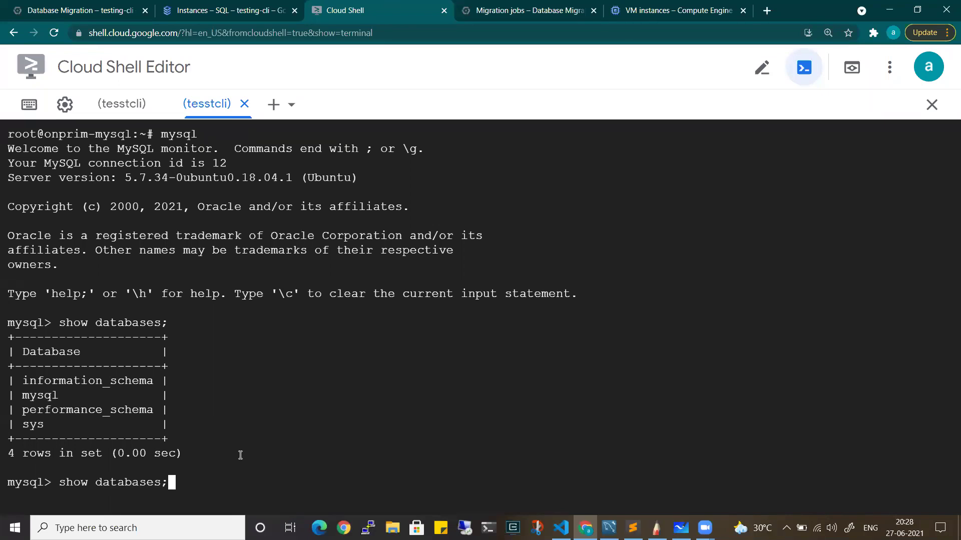
key("Return")
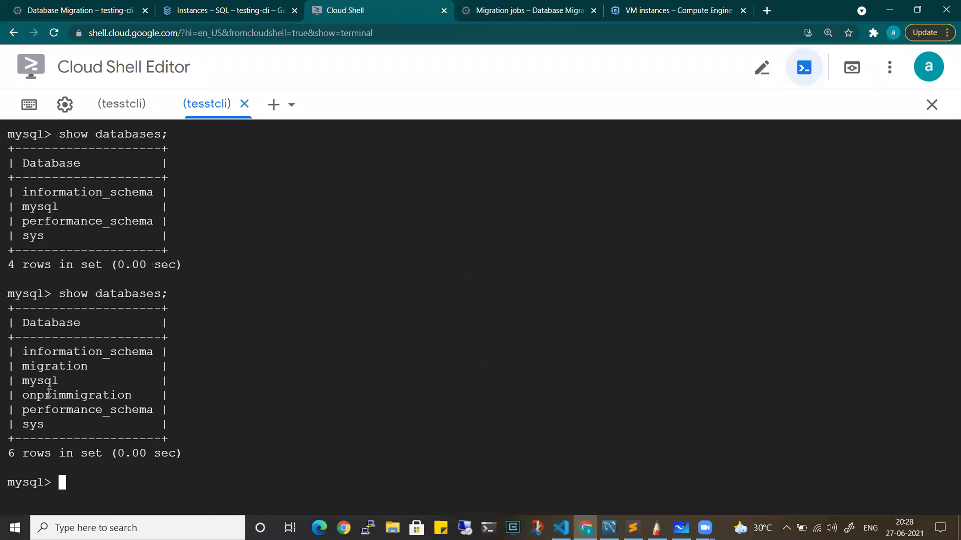
double_click(49, 395)
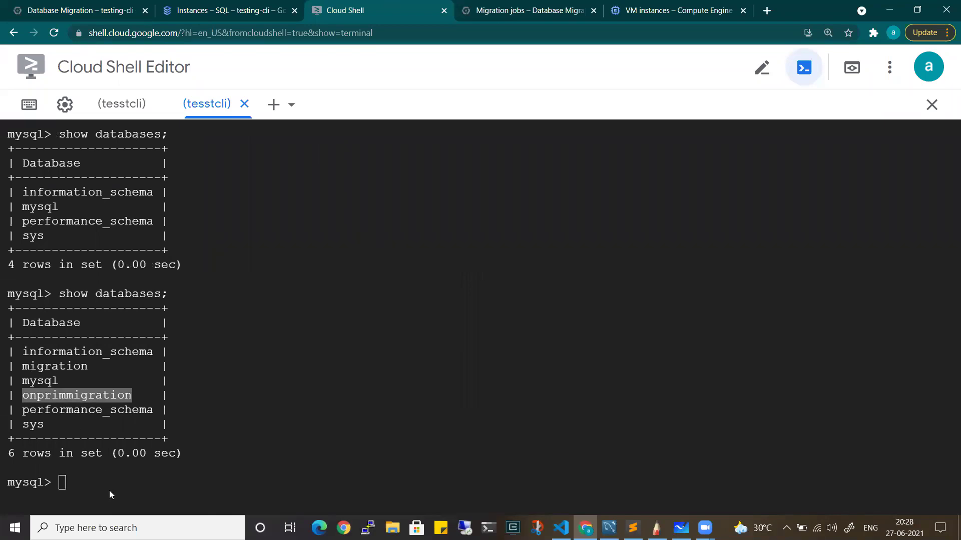
Run use onprimmigration; and select * from Persons;, confirming the table is empty
left_click(92, 484)
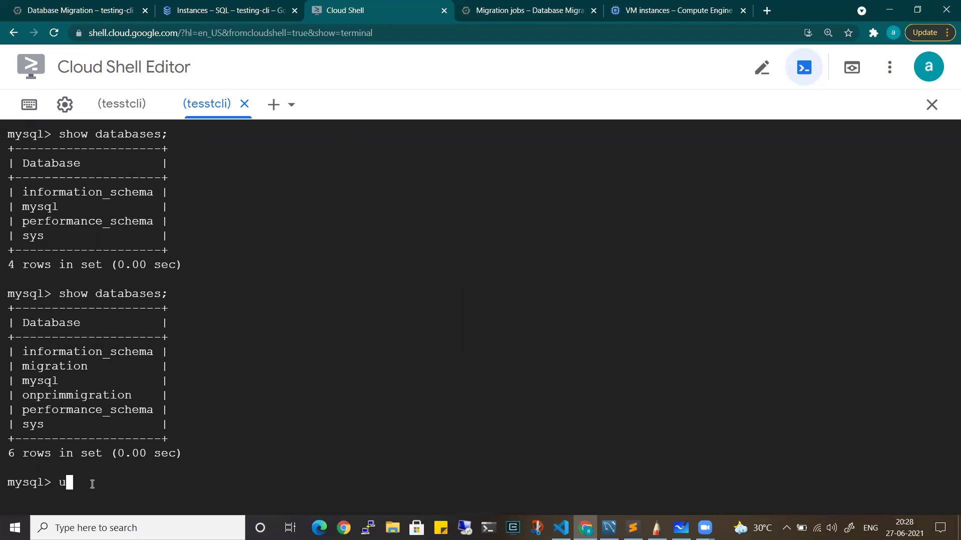
type("use onprimmigration;")
key("Return")
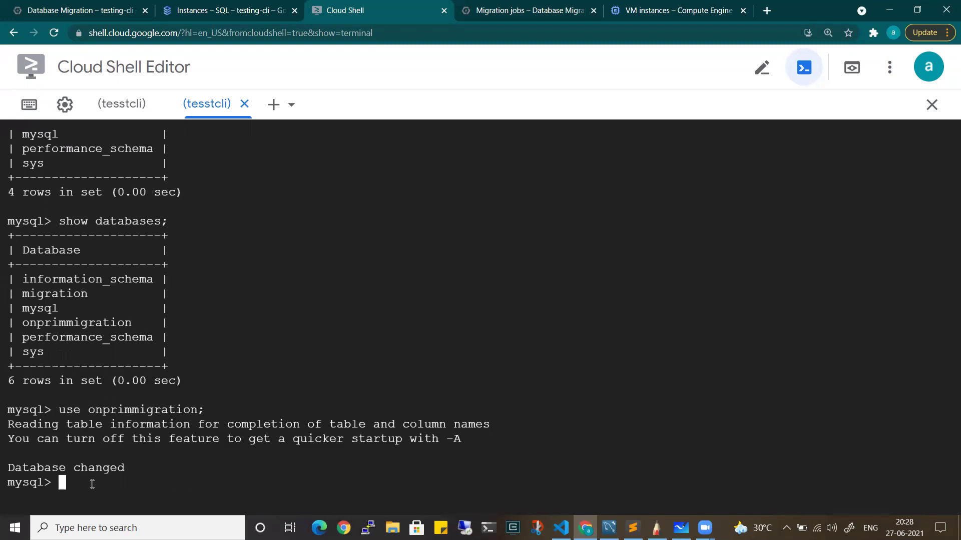
type("select * from Persons;")
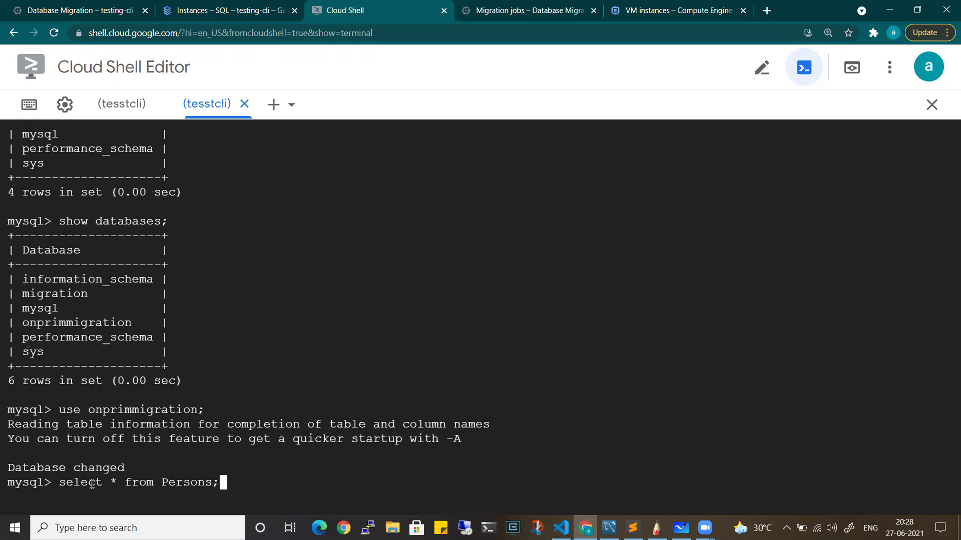
key("Return")
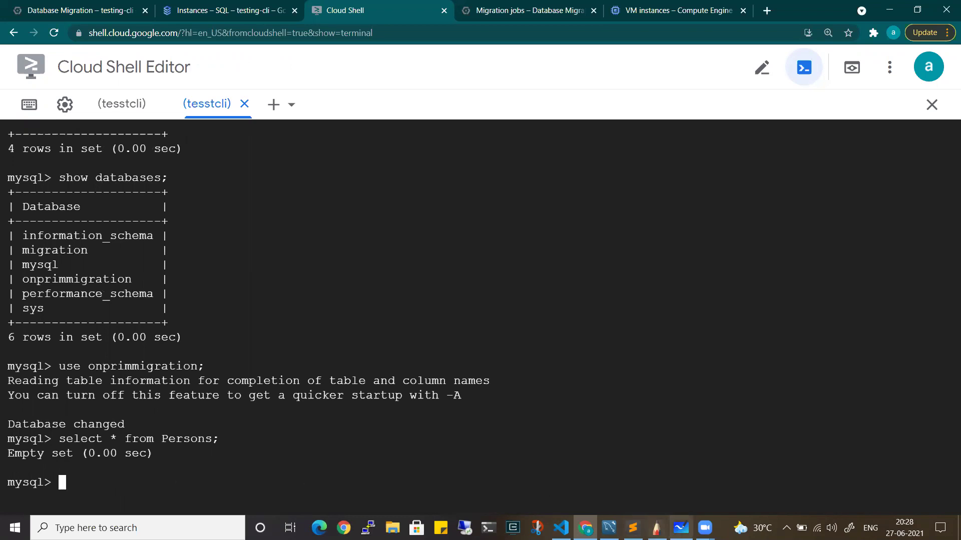
left_click(608, 527)
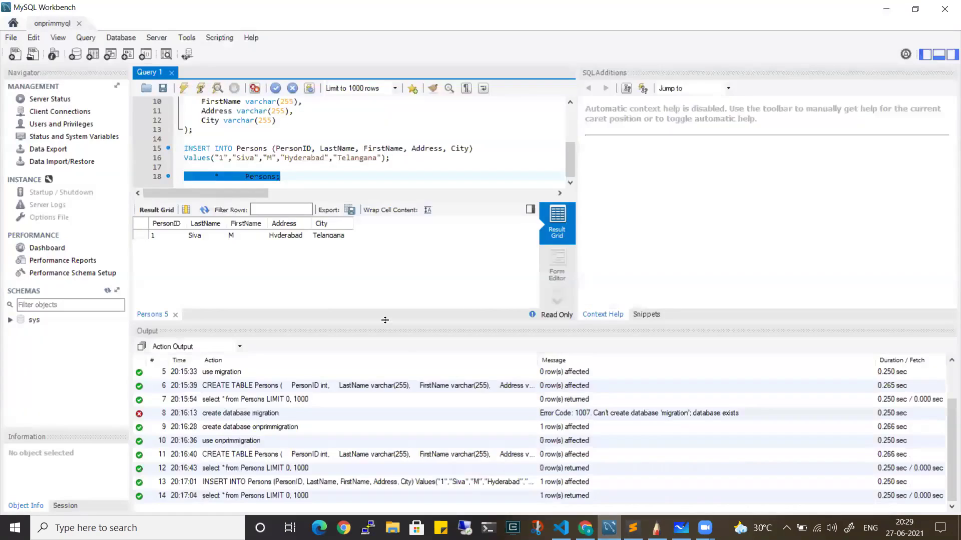
Run the whole Workbench query script and locate the Persons query on line 18
left_click(288, 176)
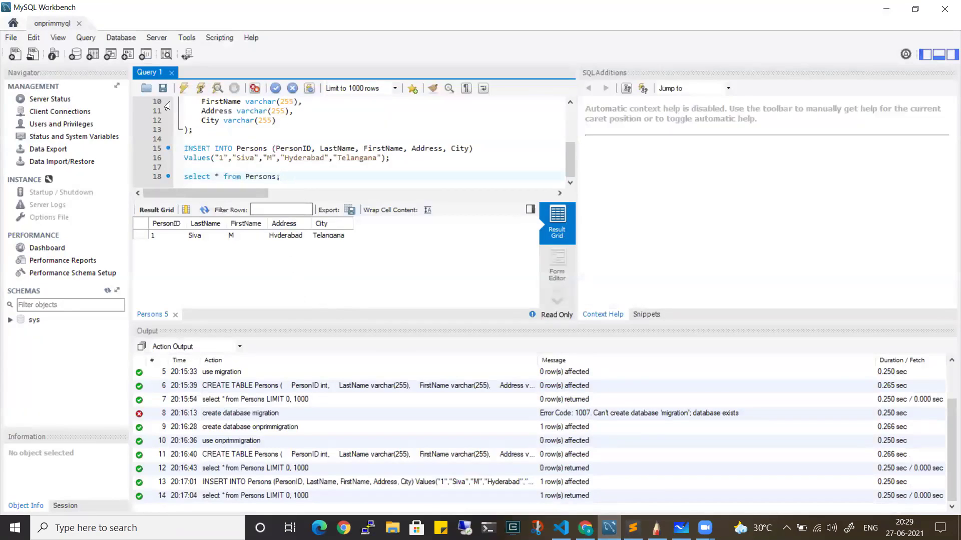
left_click(181, 89)
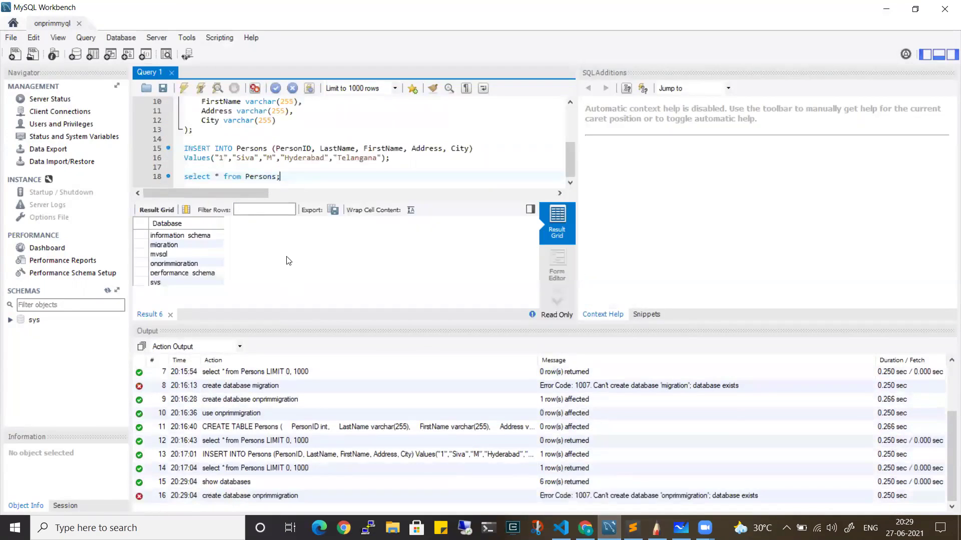
left_click_drag(288, 176, 188, 176)
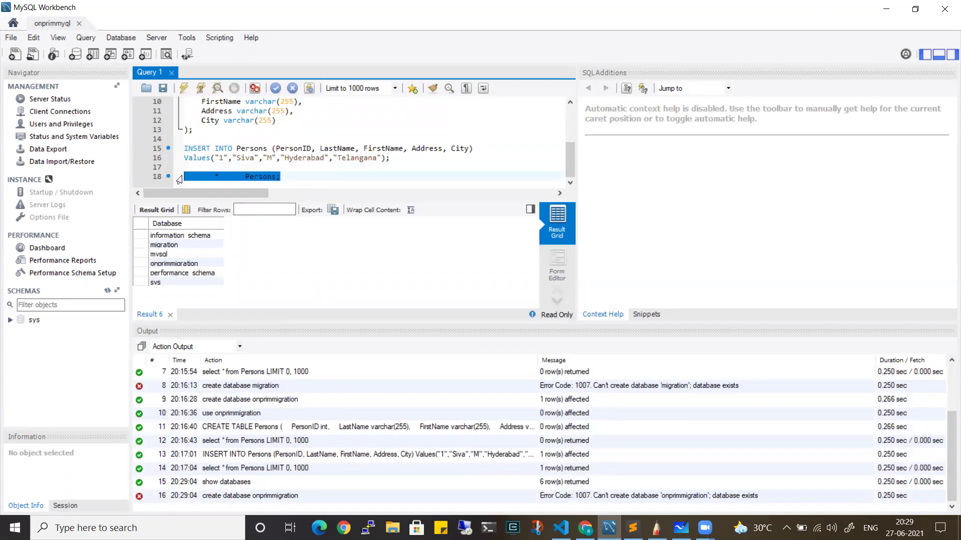
left_click(402, 159)
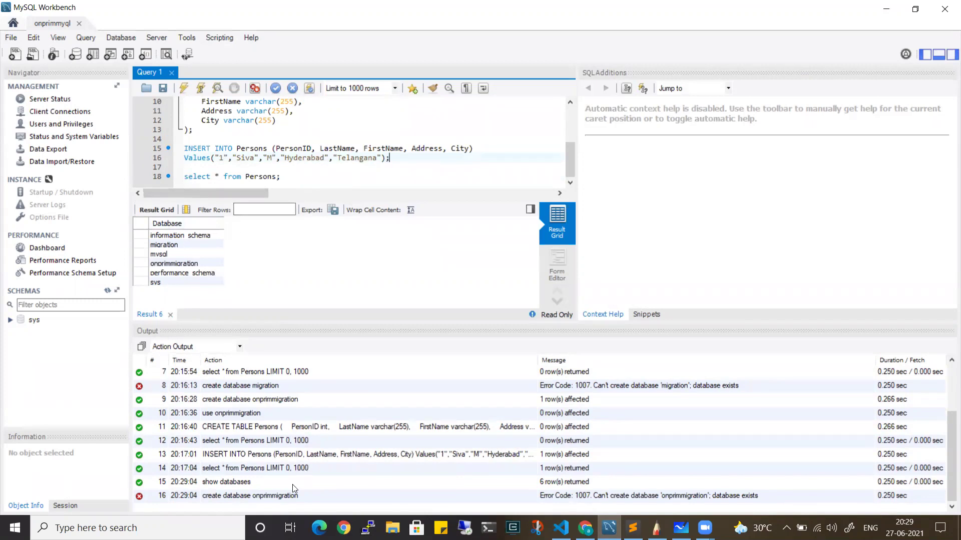
scroll(286, 169, "up", 1)
scroll(280, 165, "down", 1)
scroll(260, 156, "up", 2)
Run 'use onprimmigration', then 'select * from Persons', which returns one row
left_click_drag(277, 109, 186, 109)
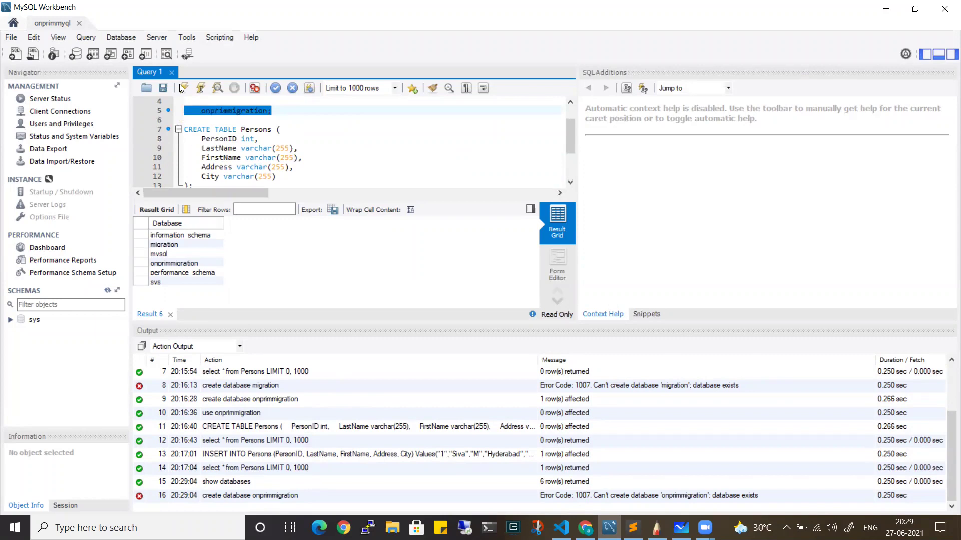
left_click(184, 88)
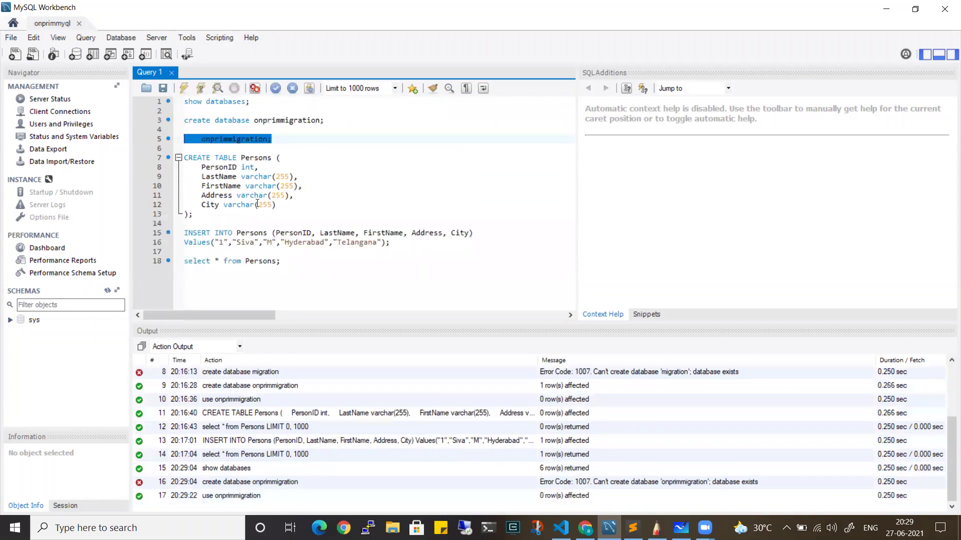
left_click_drag(288, 260, 184, 259)
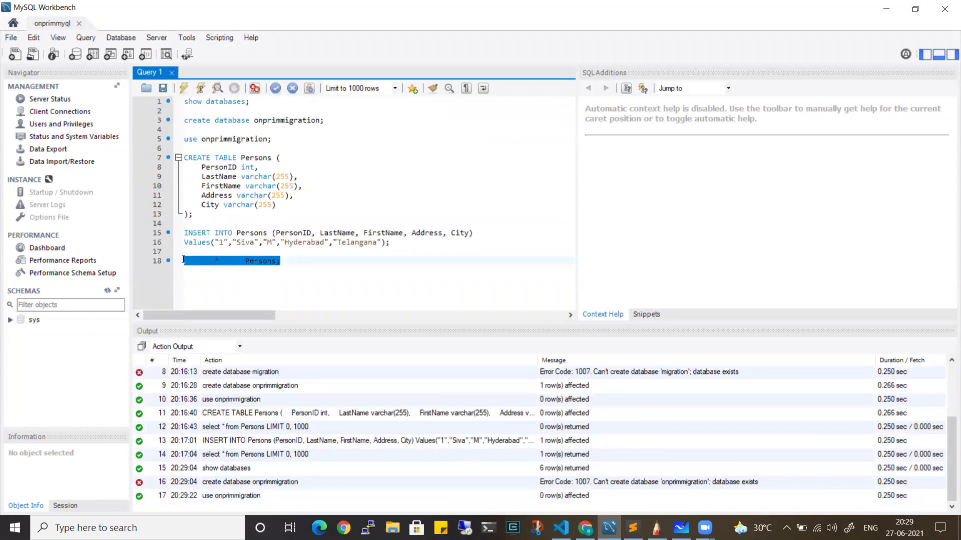
left_click(183, 92)
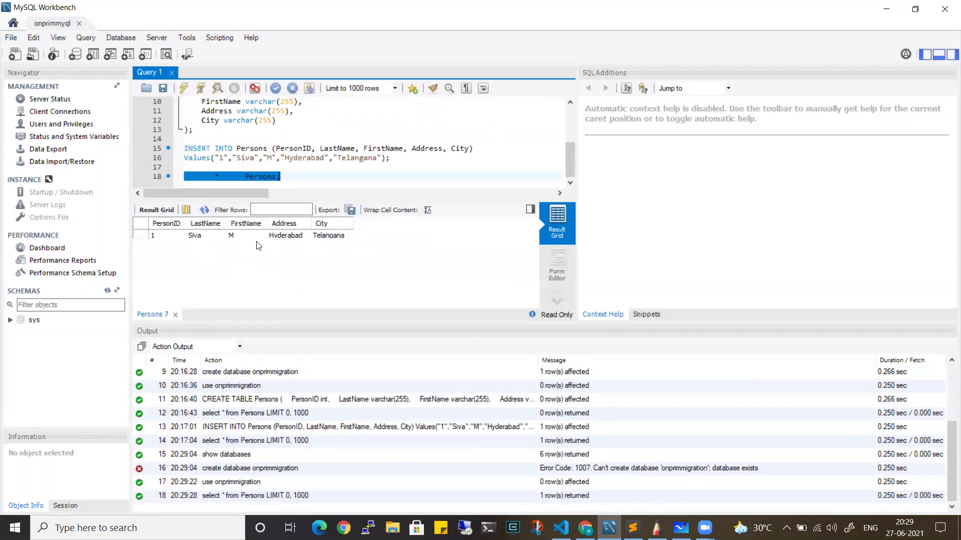
left_click(886, 9)
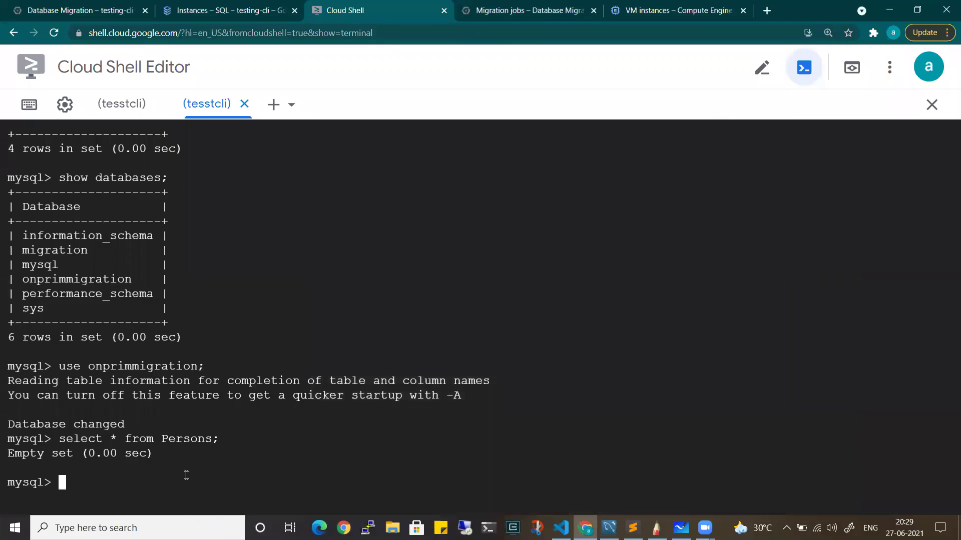
Rerun 'select * from Persons' in Cloud Shell, which now returns one row
key("Up")
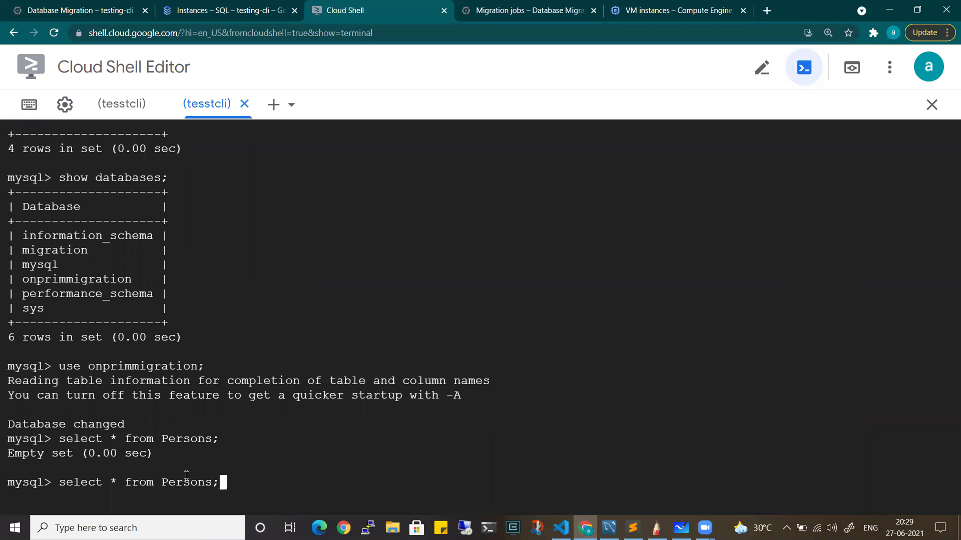
key("Return")
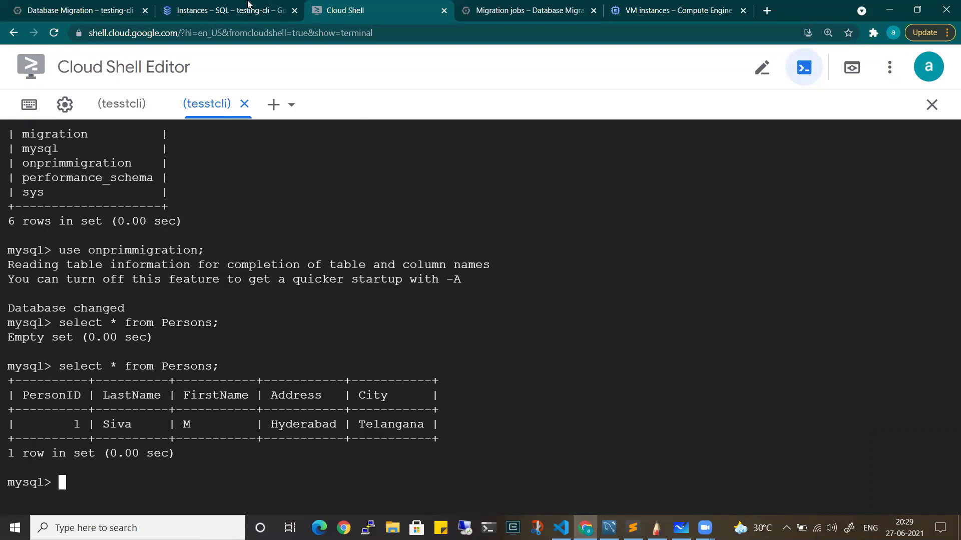
left_click(235, 10)
left_click(103, 10)
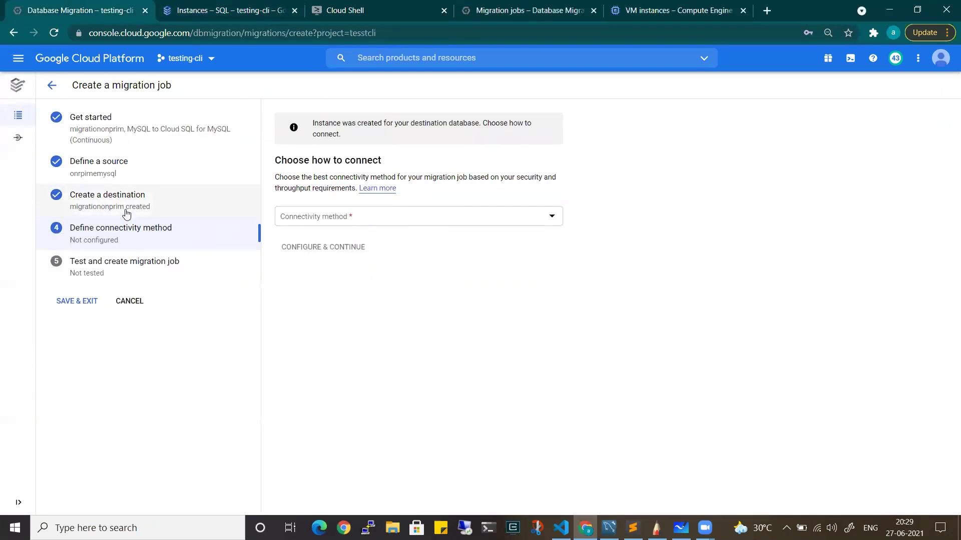
Set the migration job's connectivity method to VPC peering on the default network and continue
left_click(268, 6)
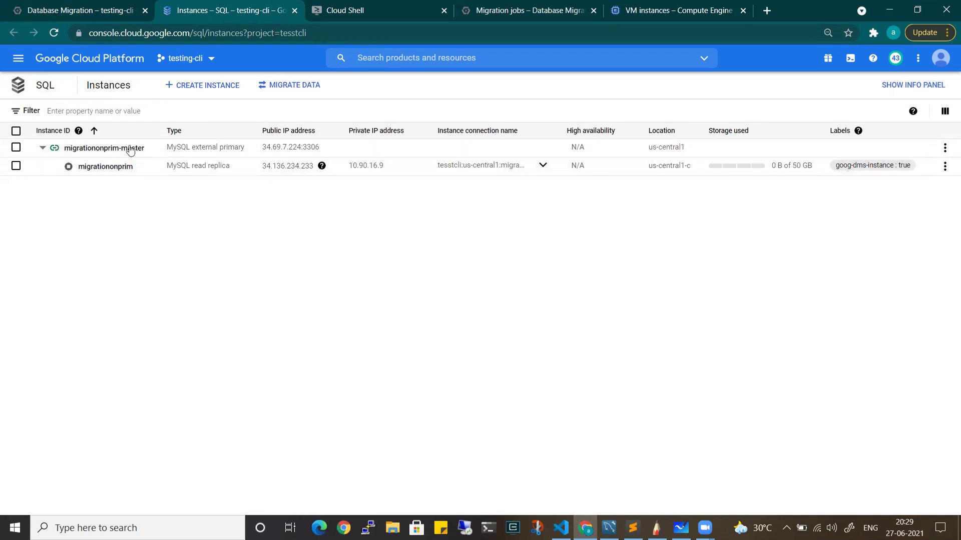
left_click(113, 6)
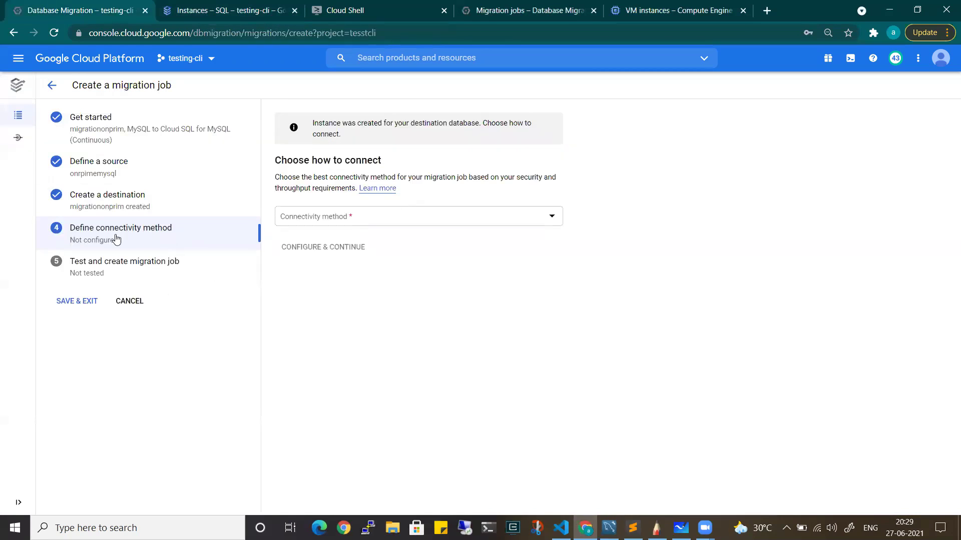
left_click(365, 225)
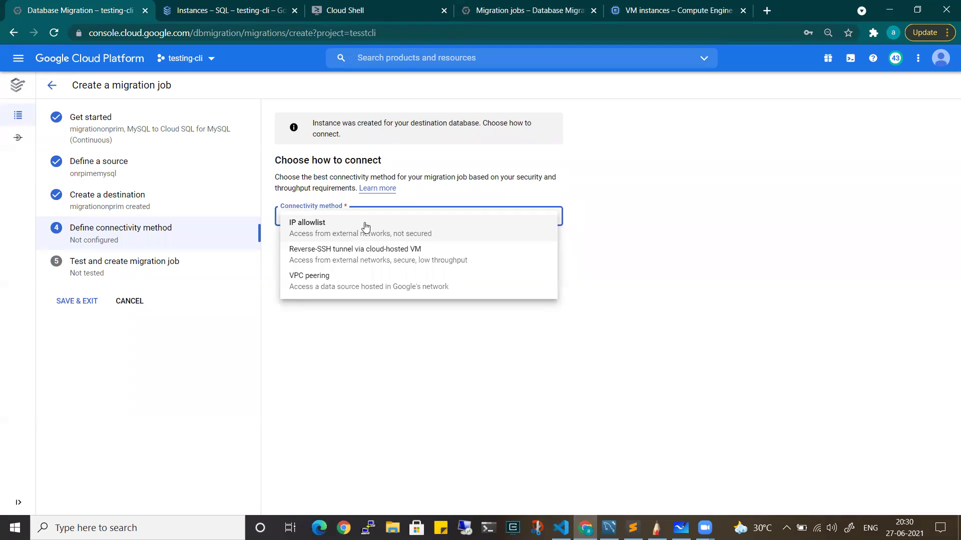
left_click(367, 279)
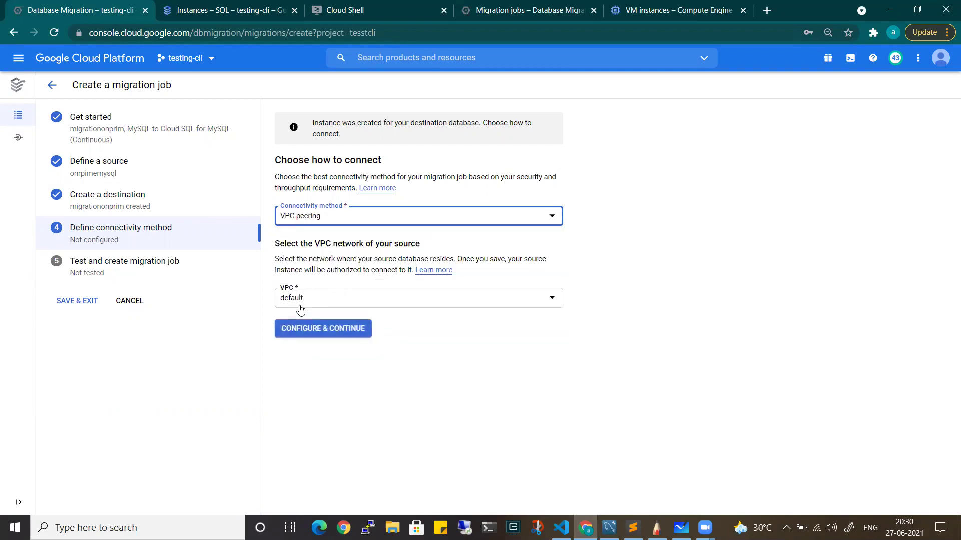
left_click(317, 328)
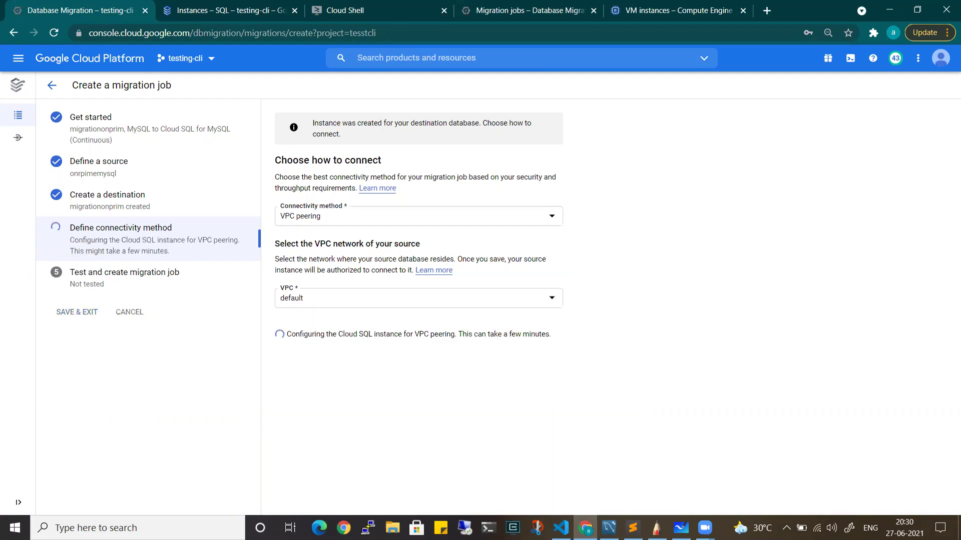
key("alt+Tab")
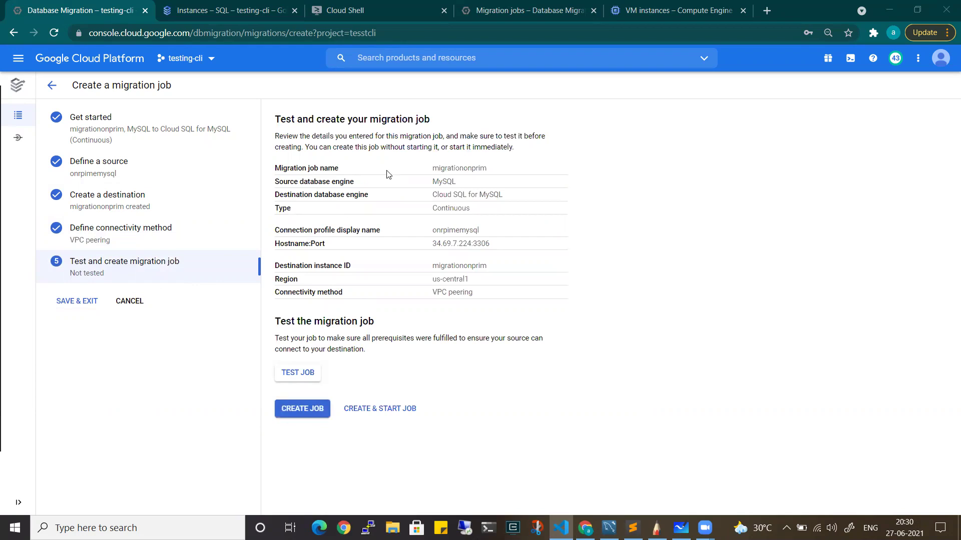
Review the Cloud SQL for MySQL destination and source host, then test the job: binlog not enabled
left_click_drag(475, 188, 520, 195)
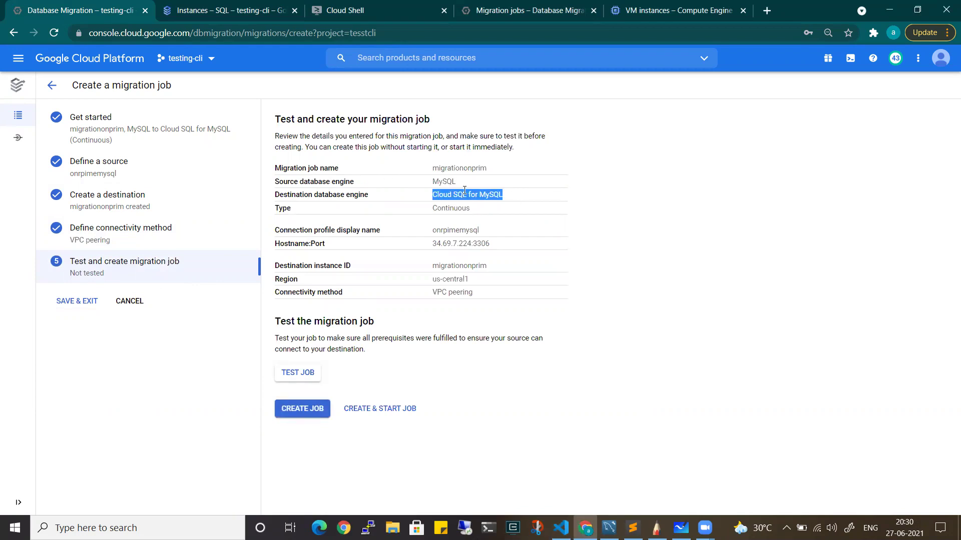
left_click(509, 196)
left_click_drag(509, 197, 487, 210)
left_click(427, 215)
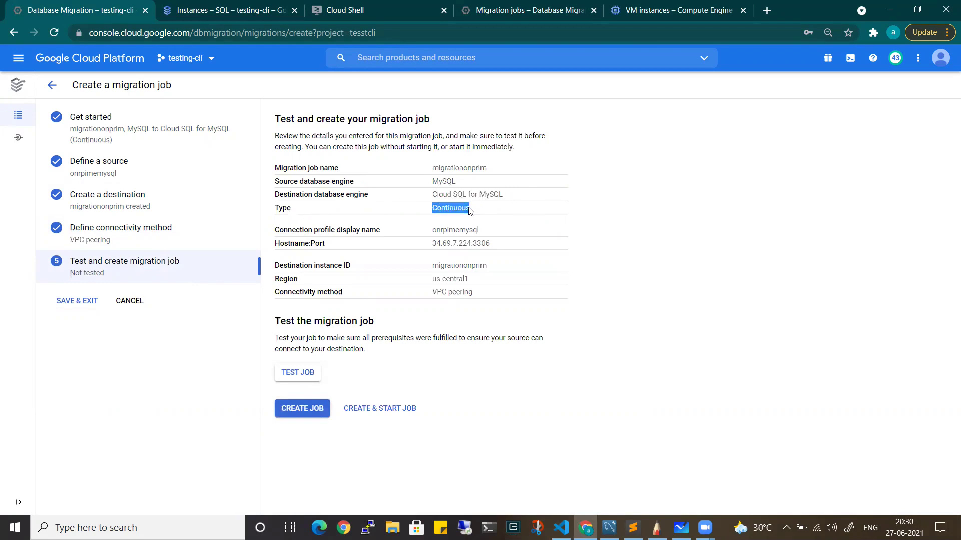
left_click_drag(436, 242, 505, 249)
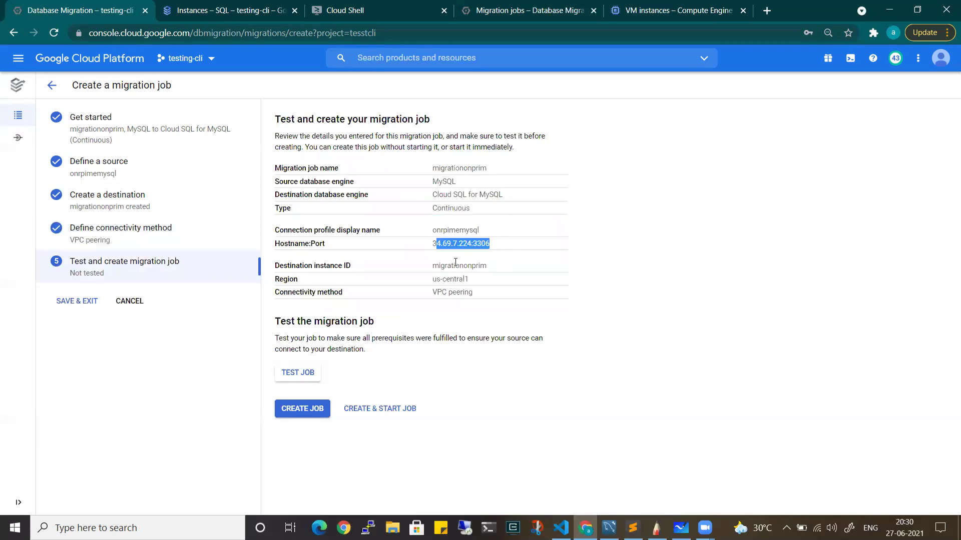
left_click(300, 371)
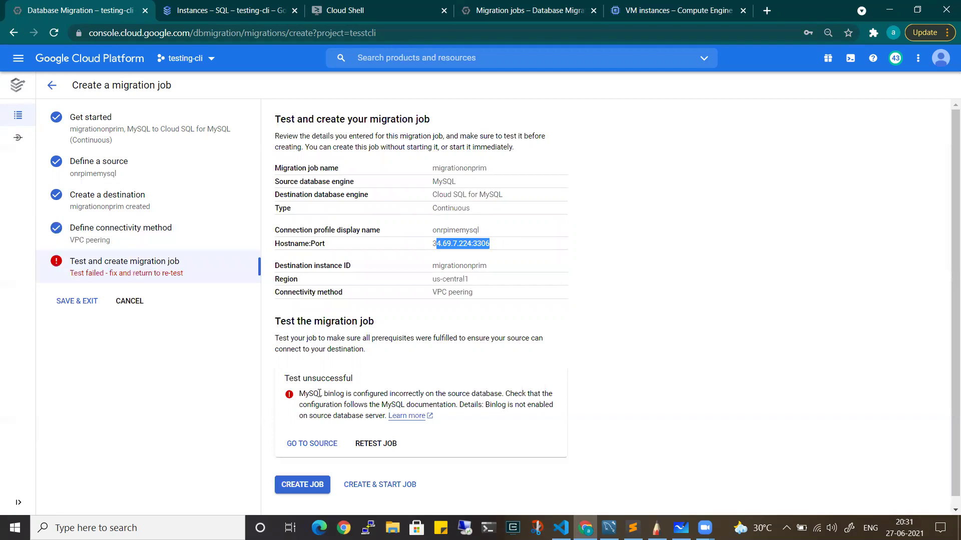
left_click(320, 393)
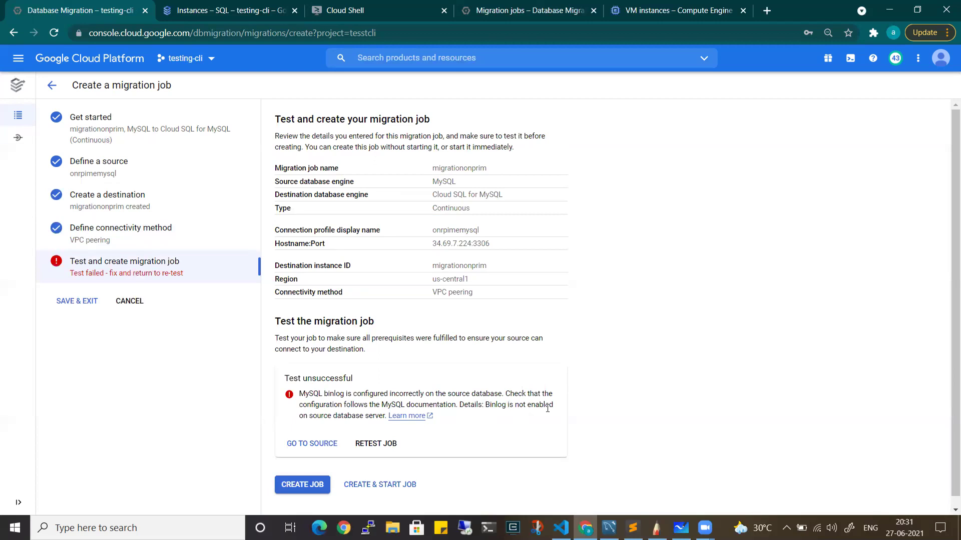
left_click(381, 8)
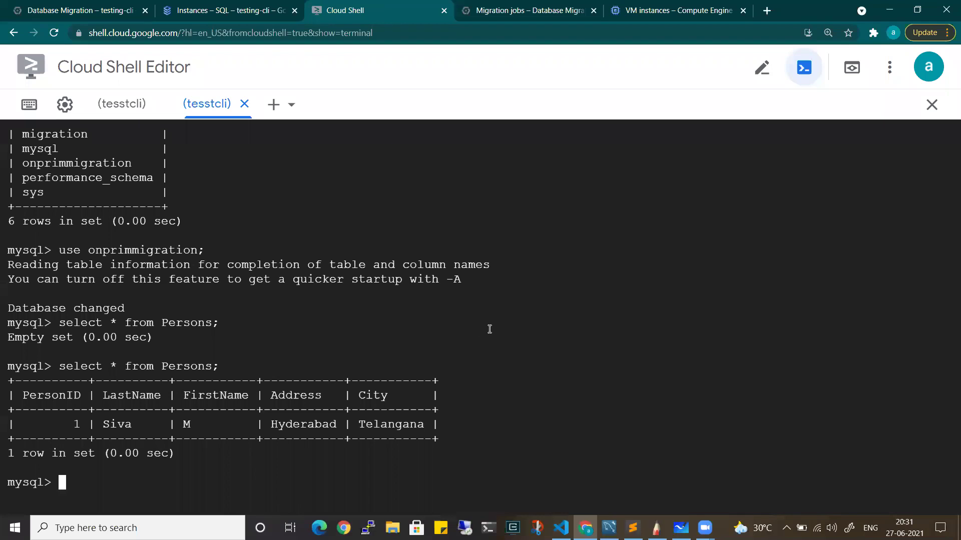
Exit MySQL and open /etc/mysql/mysql.conf.d/mysqld.cnf in vim
type("exit")
key("Return")
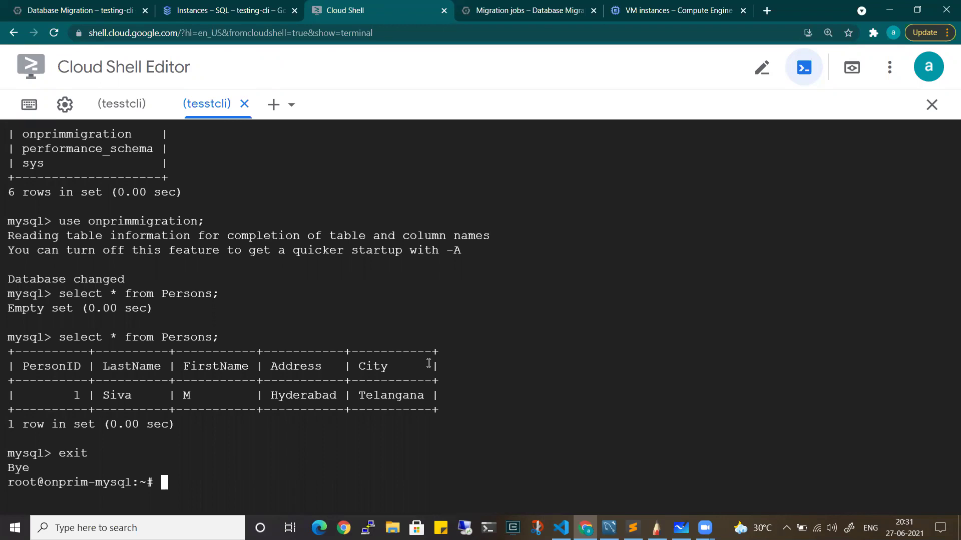
type("vim /etc/mysql/")
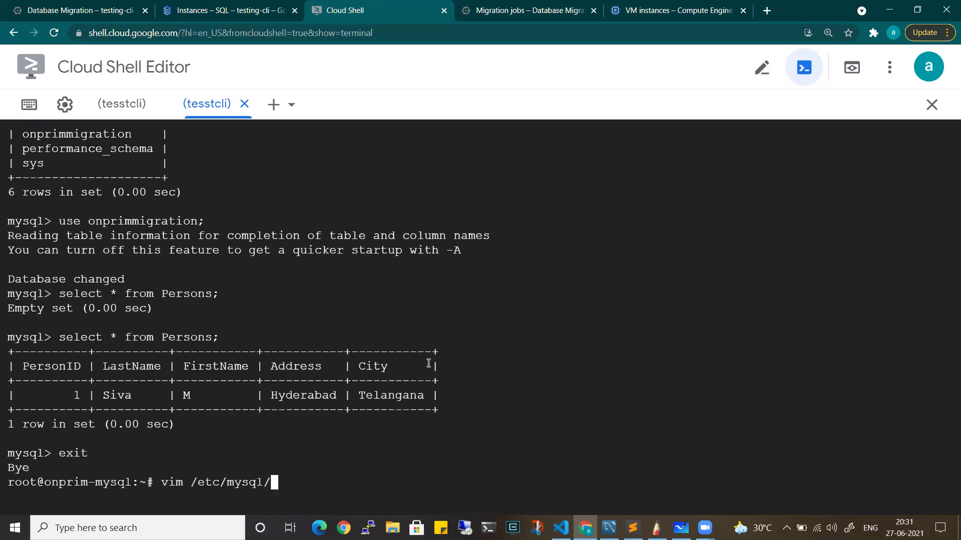
key("Tab")
key("Tab")
type("mys")
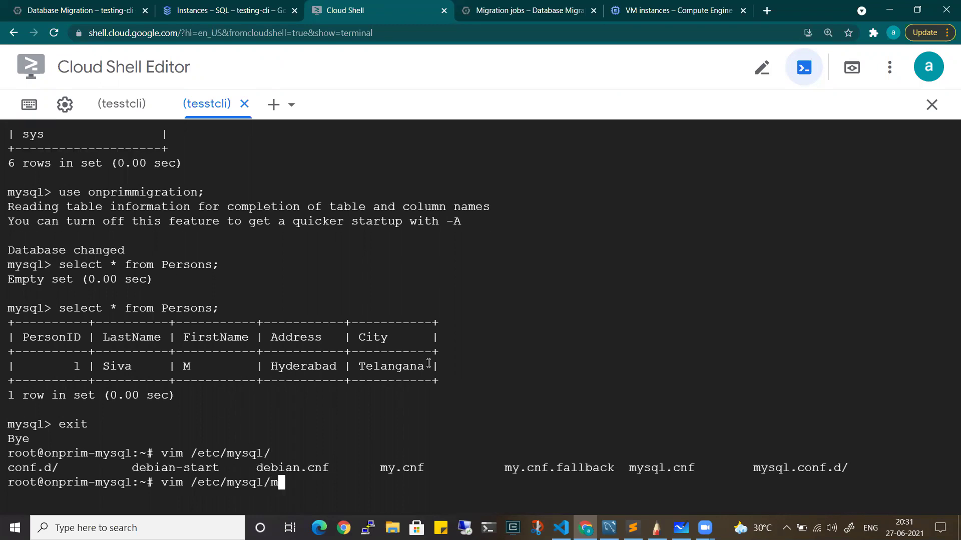
type("q")
type("l.c")
type("o")
key("Tab")
type("mysqld")
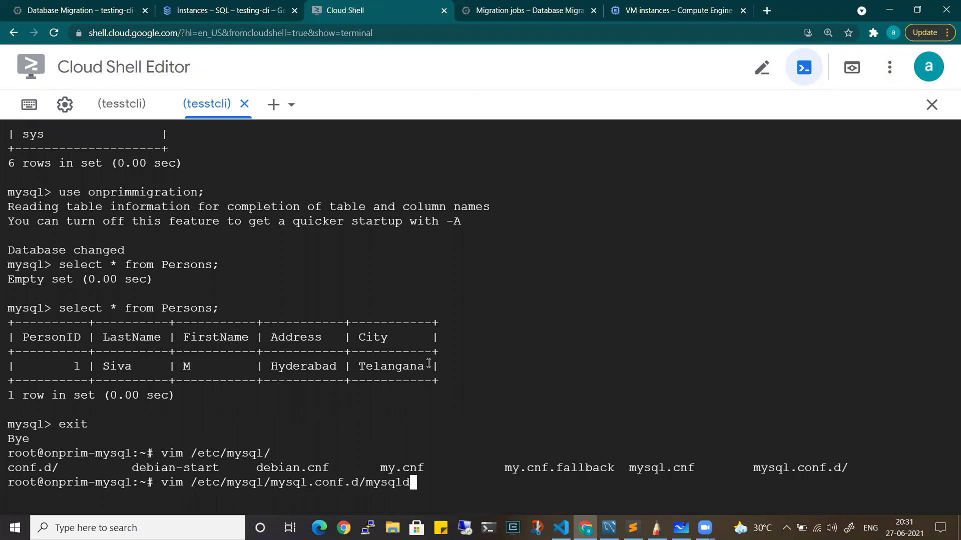
key("Tab")
key("Return")
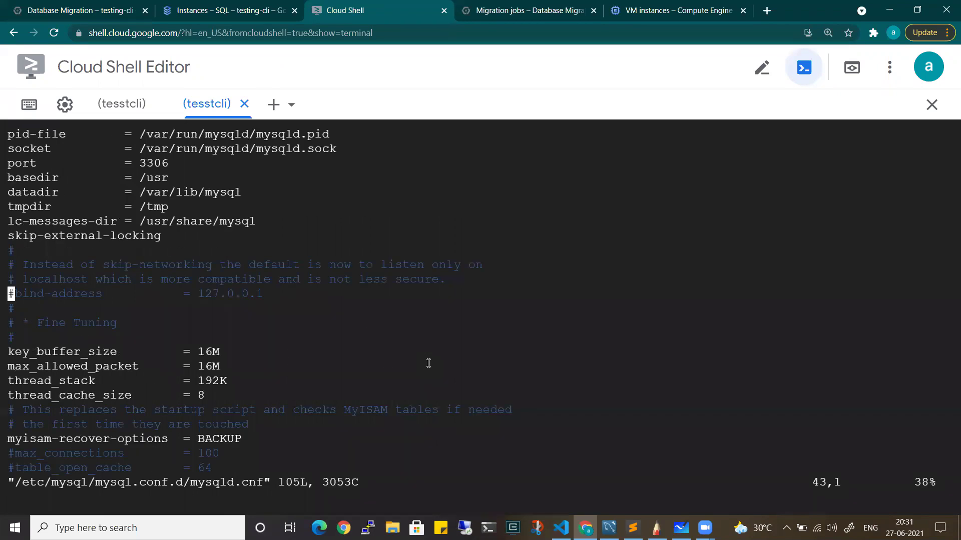
Add log-bin=mysql-bin and server-id=1 under the [mysqld] section
key("i")
key("Up")
key("Up")
key("Up")
key("Up")
key("Up")
key("Up")
key("Up")
key("Up")
key("Up")
key("Up")
key("Up")
key("Up")
key("Up")
key("Up")
key("Up")
key("Up")
key("Up")
key("Up")
key("Up")
key("Up")
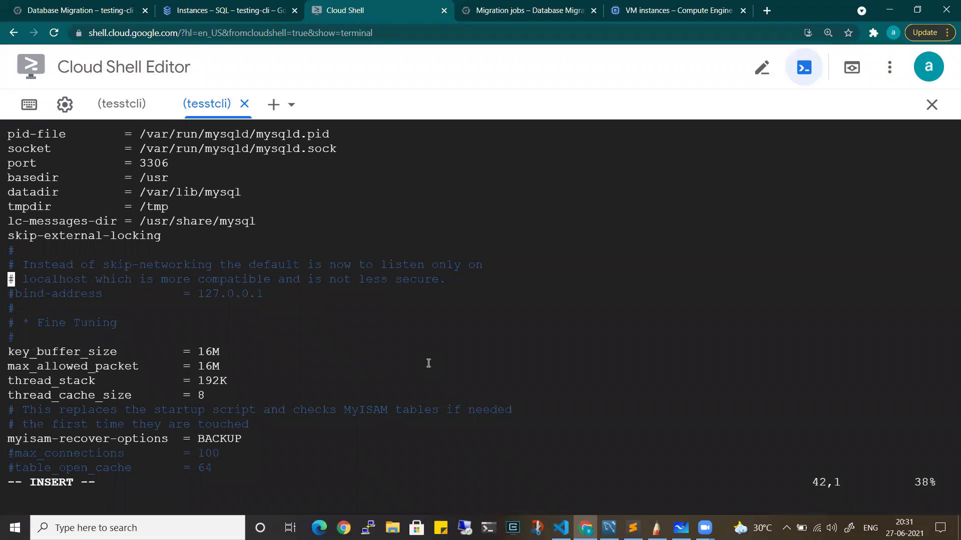
key("Down")
key("Down")
key("Down")
key("Down")
key("Down")
key("Down")
key("Down")
key("Down")
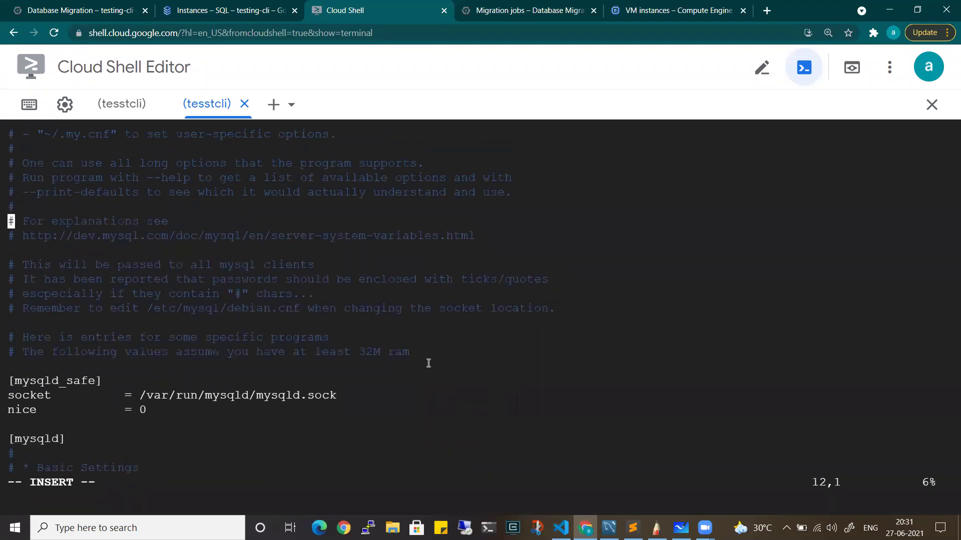
key("Down")
key("Down")
key("Down")
key("Down")
key("Down")
key("Down")
key("Down")
key("Down")
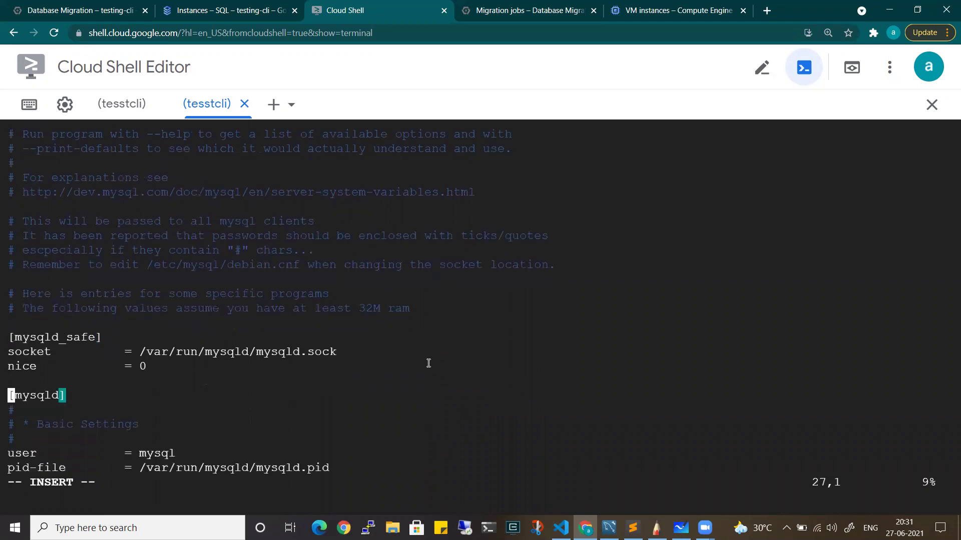
key("Right")
key("Right")
key("Right")
key("Right")
key("Right")
key("Right")
key("Right")
key("Right")
key("Return")
type("l")
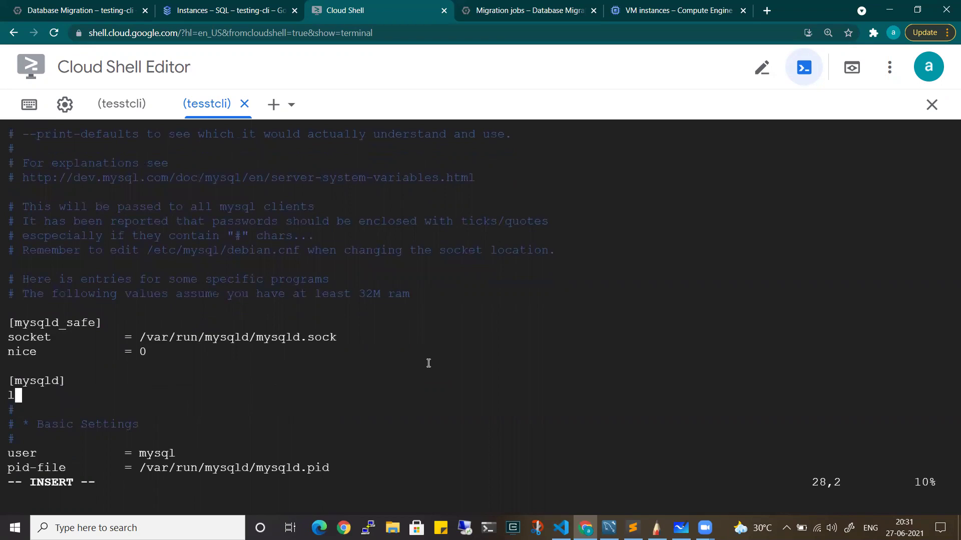
type("og-bin=m")
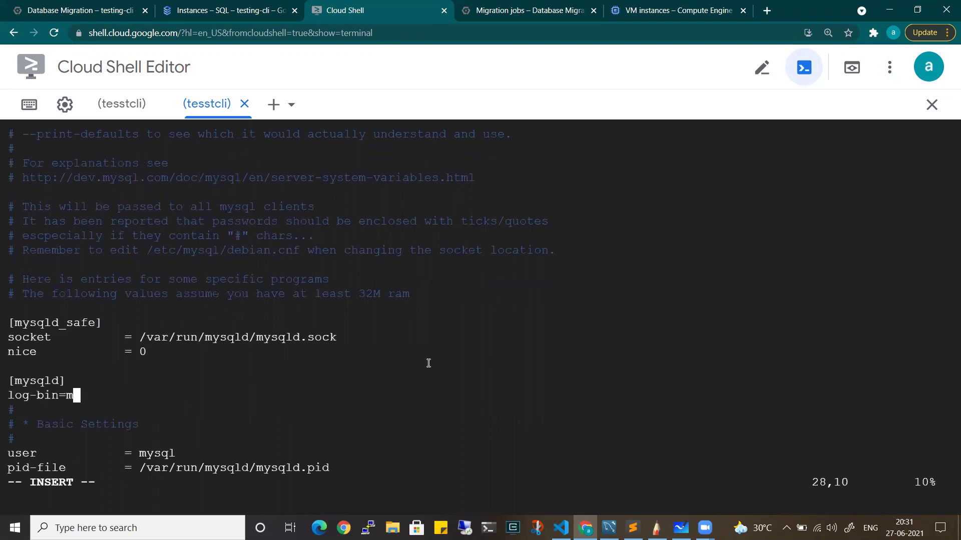
type("ysql-binlo")
key("BackSpace")
key("BackSpace")
key("Return")
type("server-id=1")
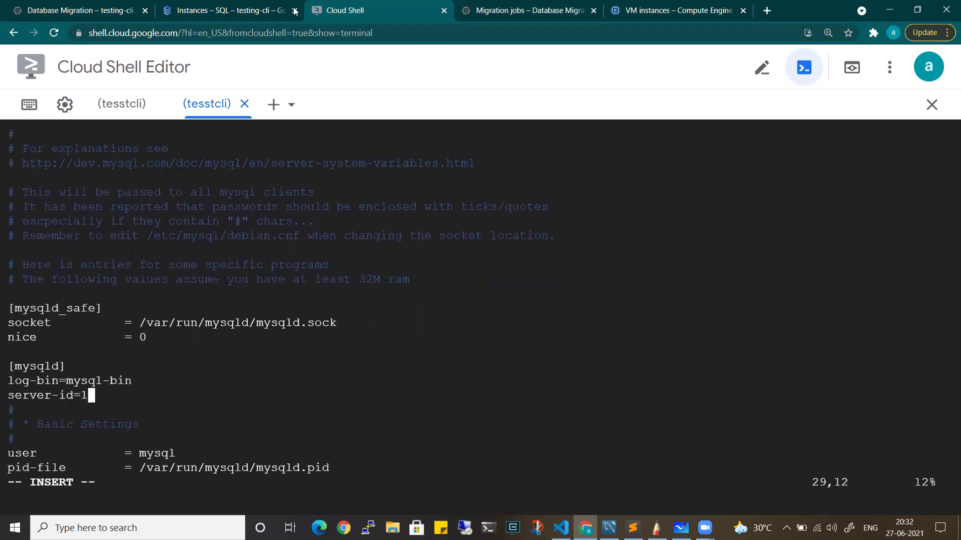
Save mysqld.cnf and quit vim with :wq
left_click(118, 6)
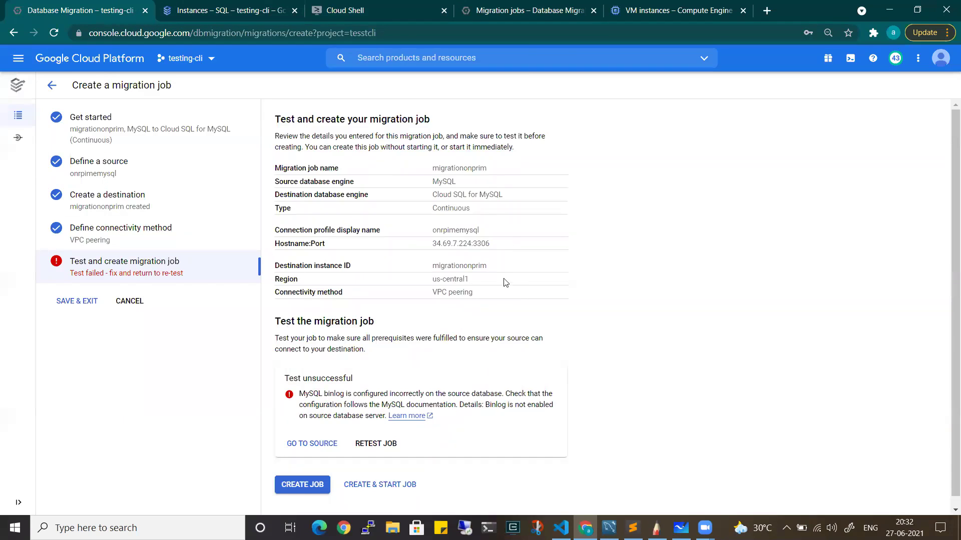
left_click(521, 8)
left_click(382, 7)
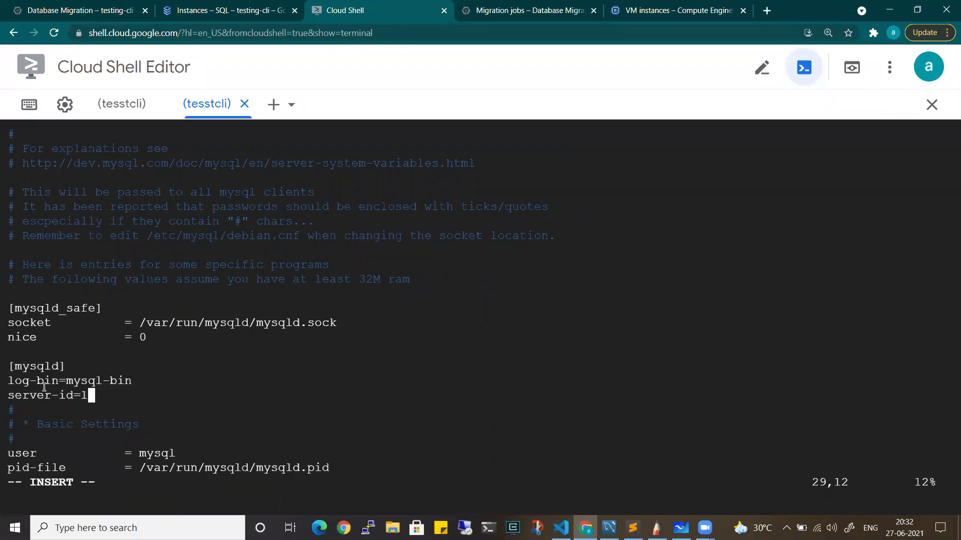
key("Escape")
type(":wq")
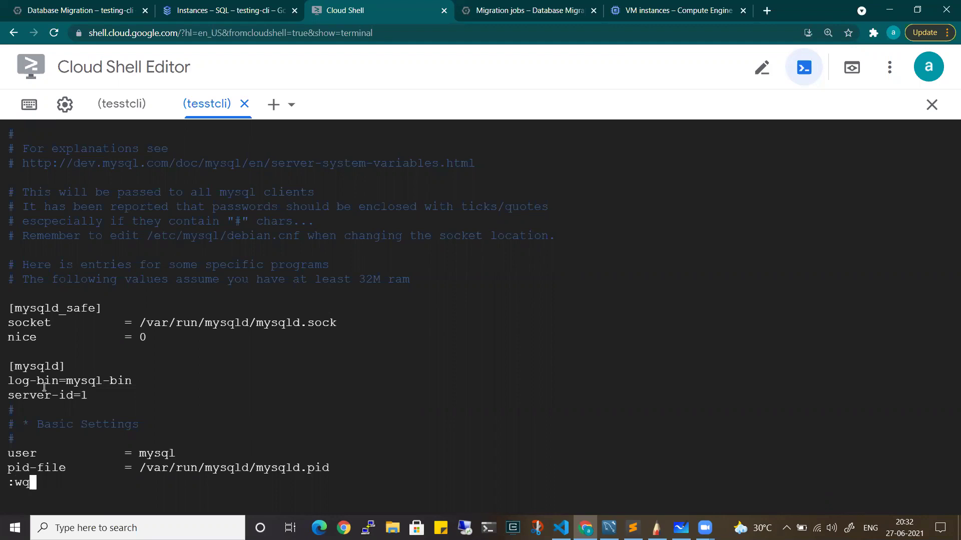
key("Return")
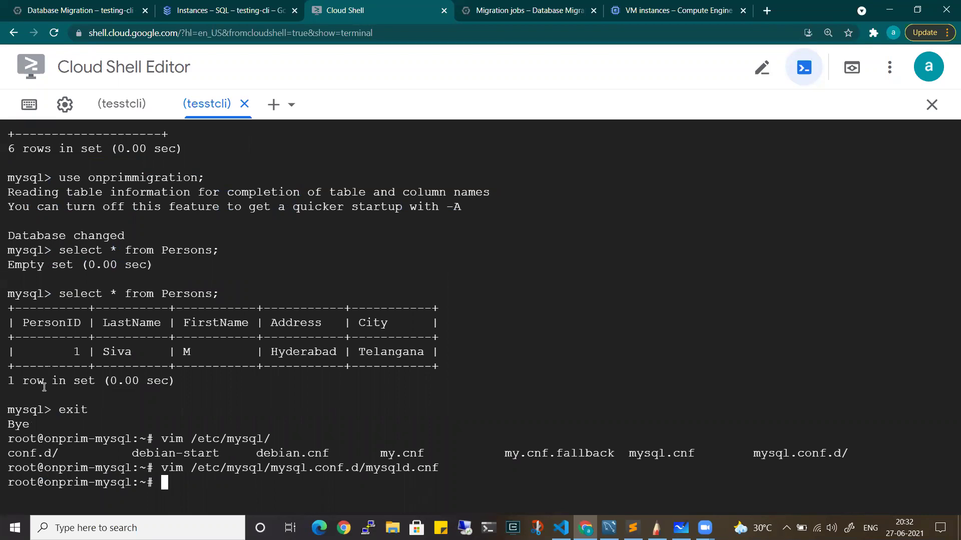
Restart MySQL with 'systemctl restart mysql.service', fixing the missing space
type("systemctl restar")
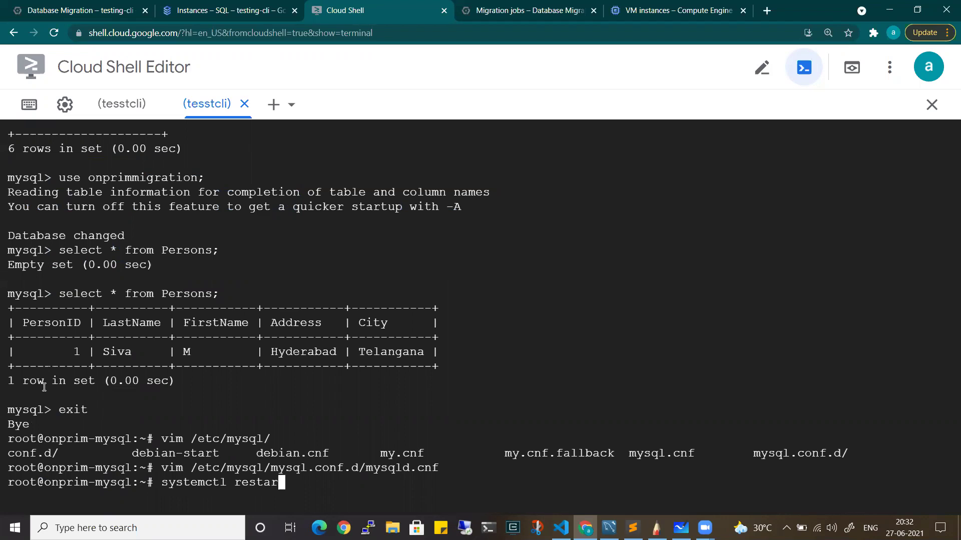
type("tmysql.service")
key("Return")
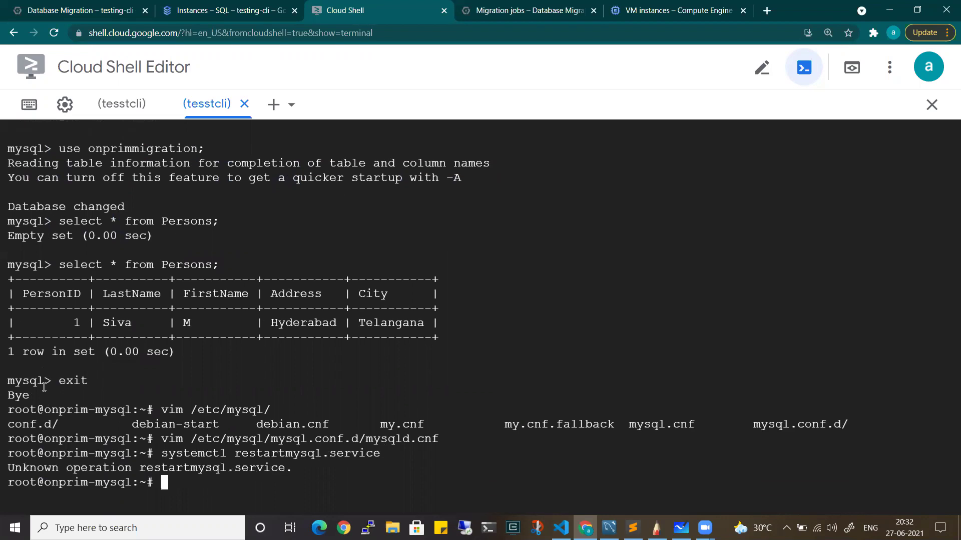
key("Up")
key("Left")
key("Left")
key("Left")
key("Left")
key("Left")
key("Left")
key("Left")
key("Left")
key("Left")
key("Left")
key("Left")
key("Left")
key("Left")
key("Left")
key("Left")
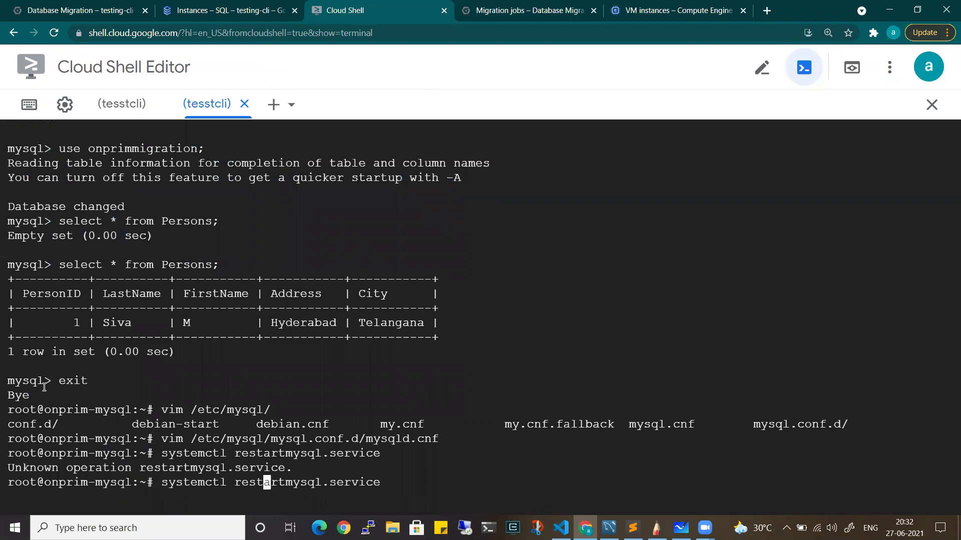
key("Right")
key("Right")
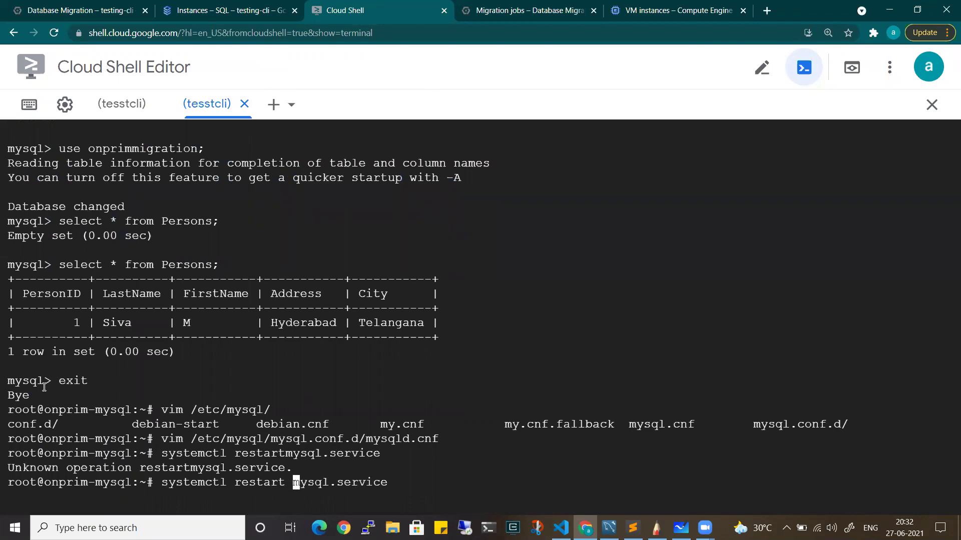
key("Return")
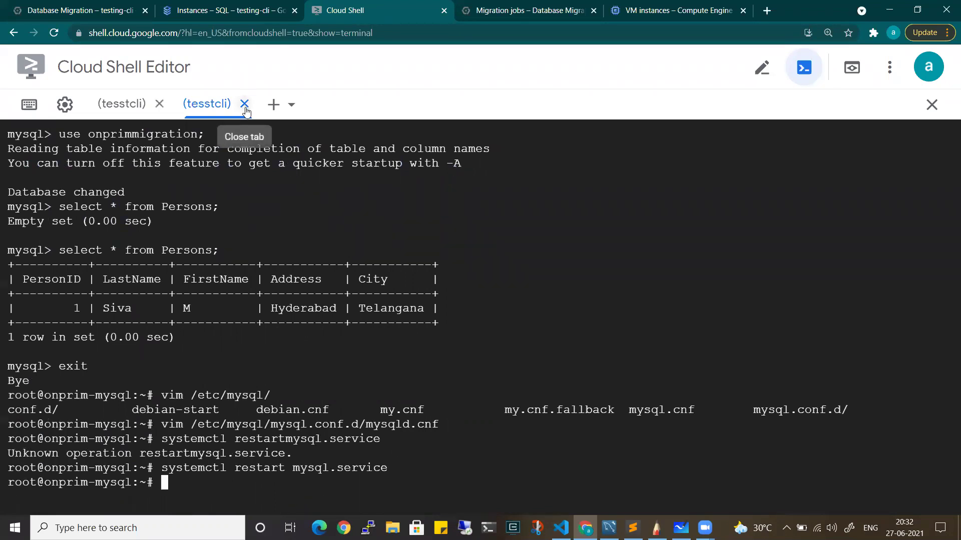
left_click(255, 7)
Retest the migration job, which now reports Test successful
left_click(140, 6)
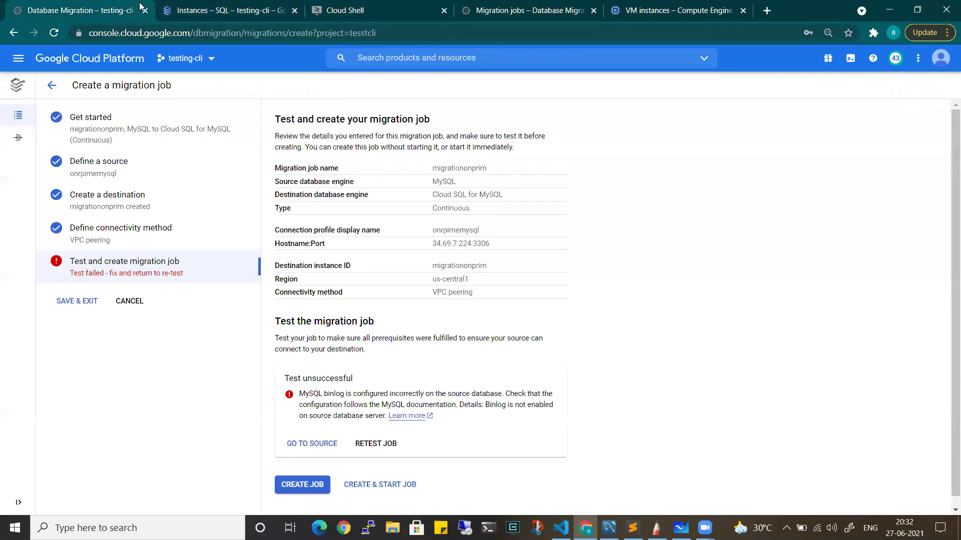
left_click(377, 444)
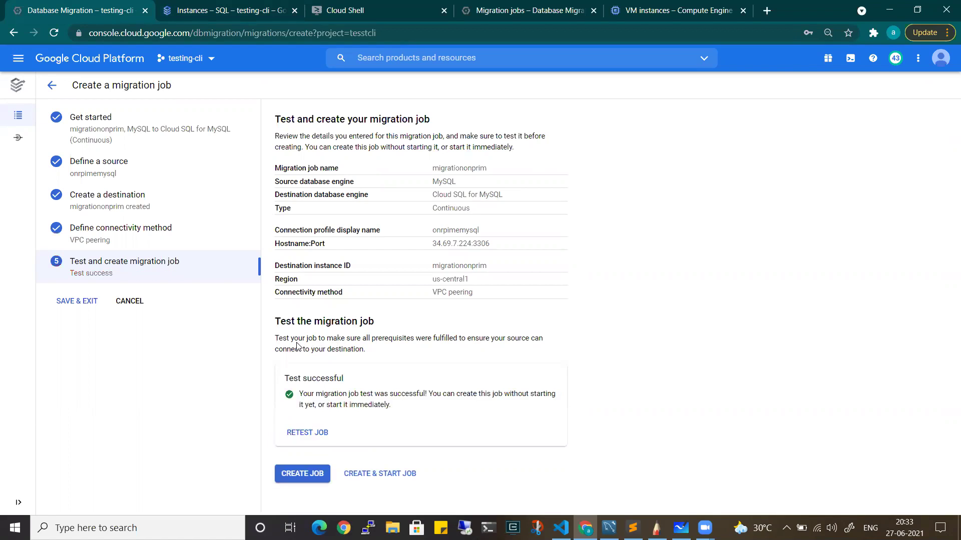
left_click_drag(289, 373, 346, 402)
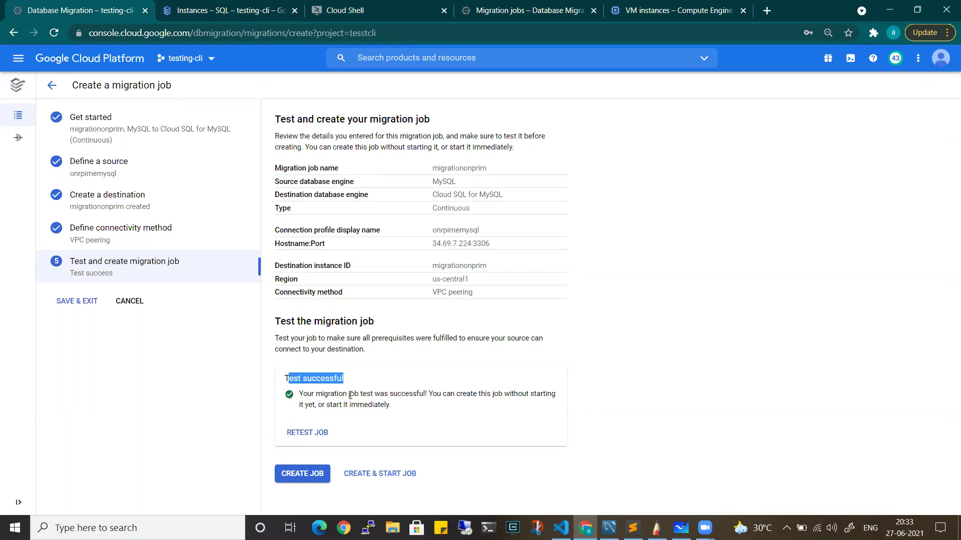
left_click_drag(430, 394, 490, 398)
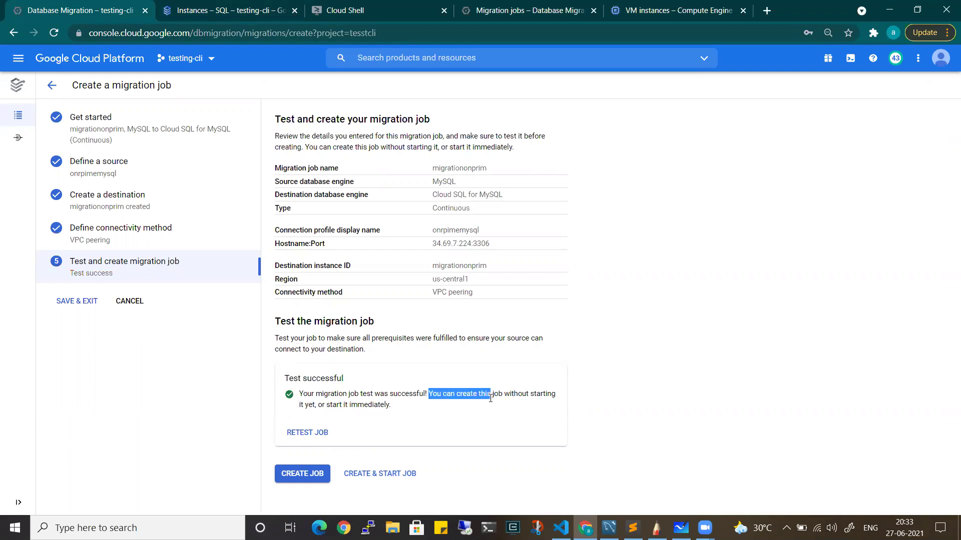
left_click_drag(352, 405, 396, 405)
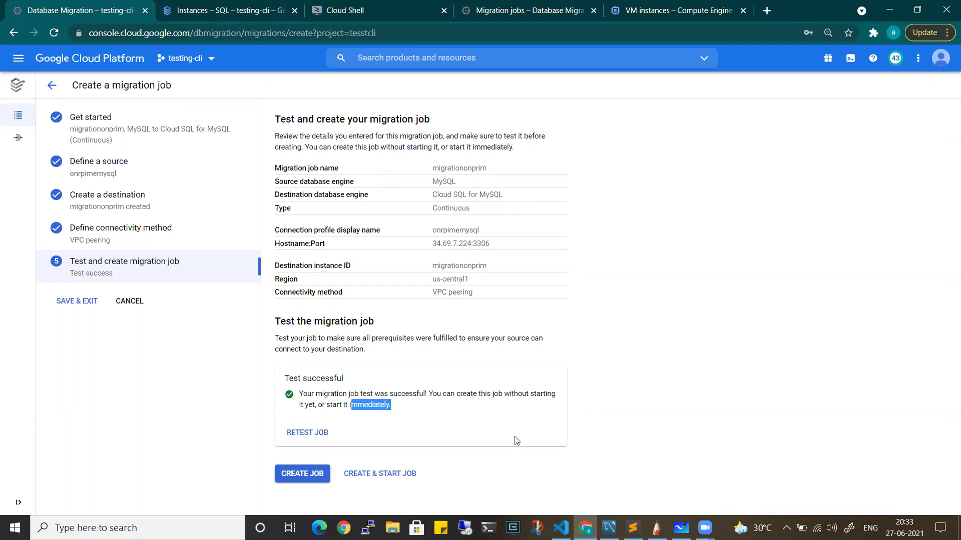
left_click(402, 409)
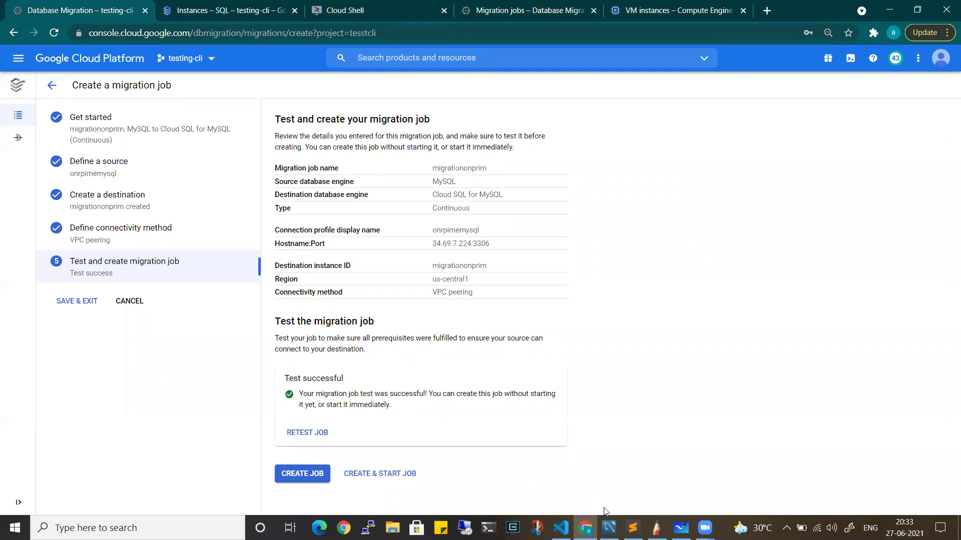
left_click(656, 528)
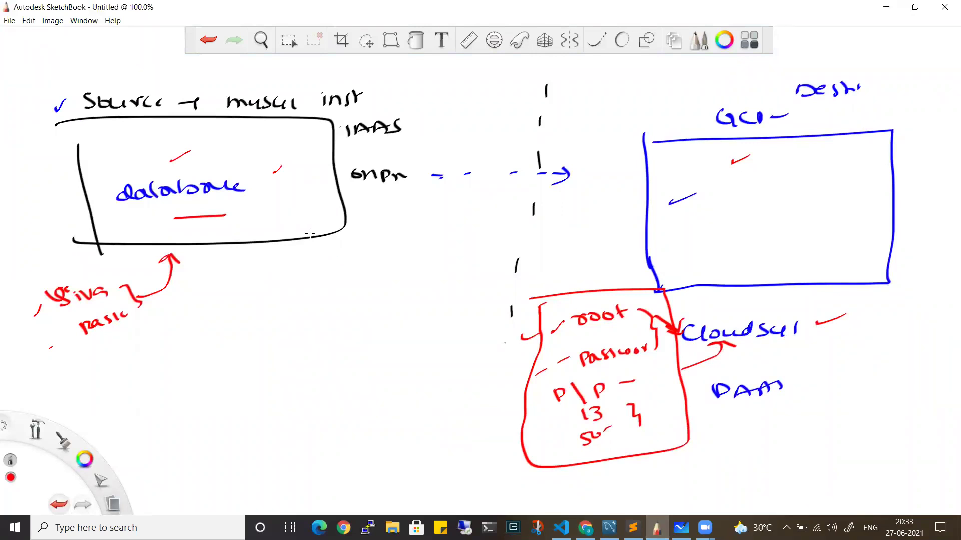
Draw a red double-headed arrow from the on-prem database box to the blue GCP box
left_click_drag(268, 212, 722, 216)
left_click_drag(722, 218, 683, 232)
left_click_drag(284, 206, 269, 214)
left_click_drag(269, 215, 292, 222)
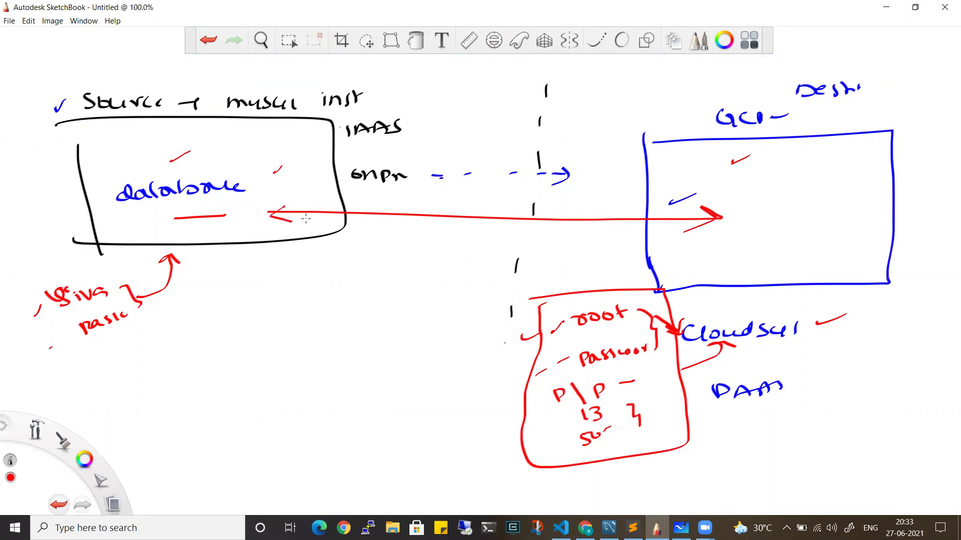
left_click(886, 7)
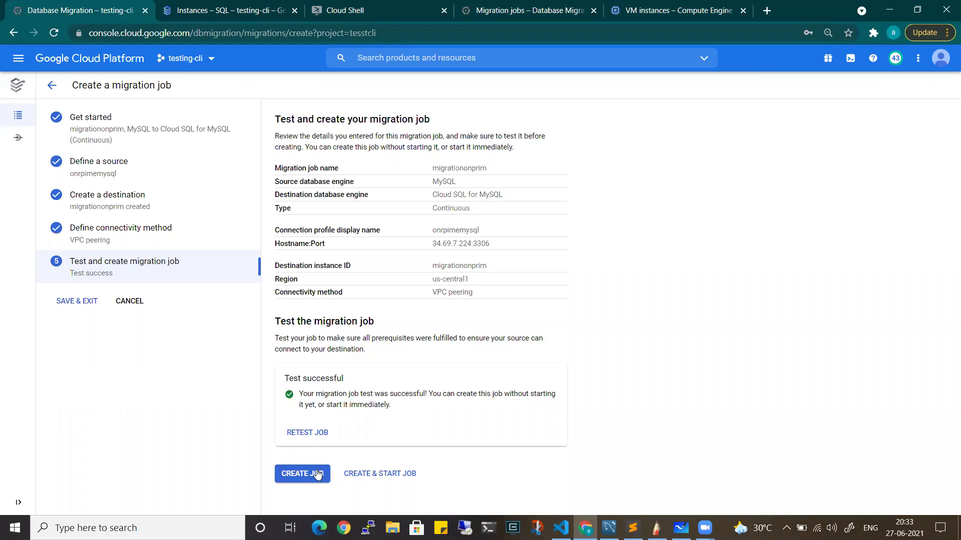
Create and start the migrationonprim job, accepting the full-dump warning
left_click(368, 479)
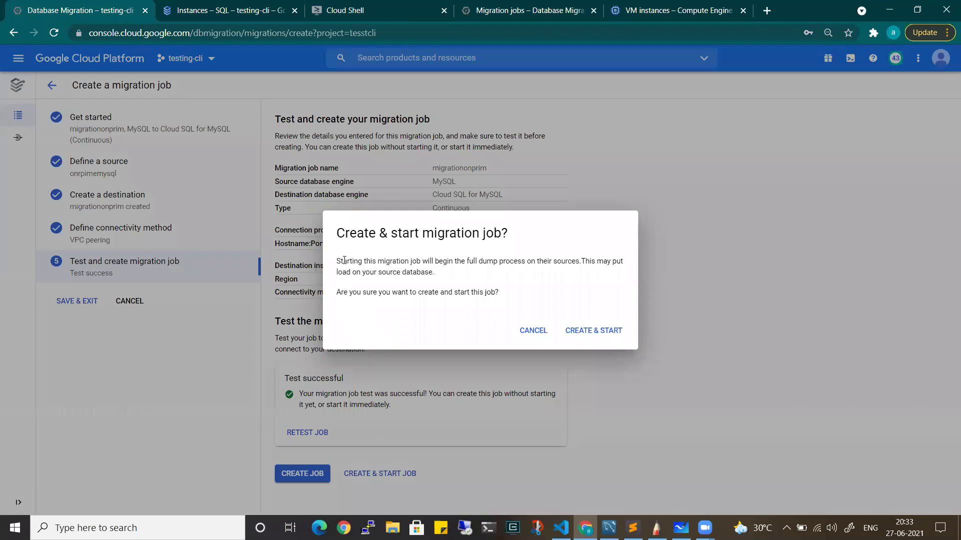
left_click_drag(344, 260, 397, 270)
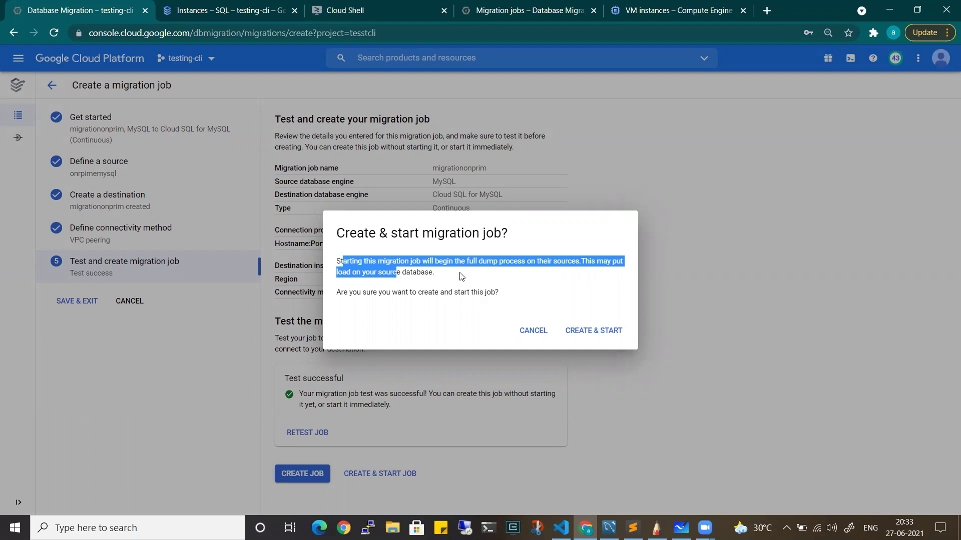
left_click(598, 341)
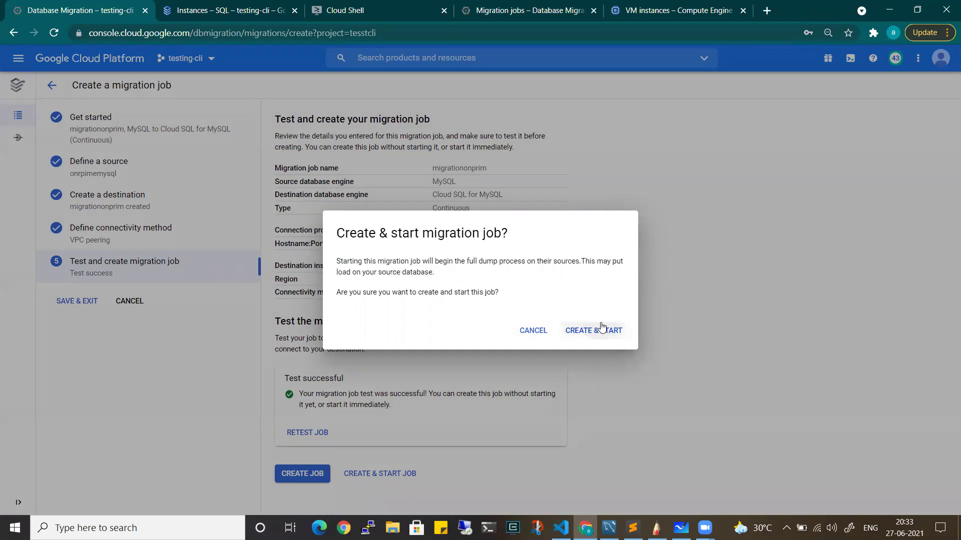
left_click(602, 328)
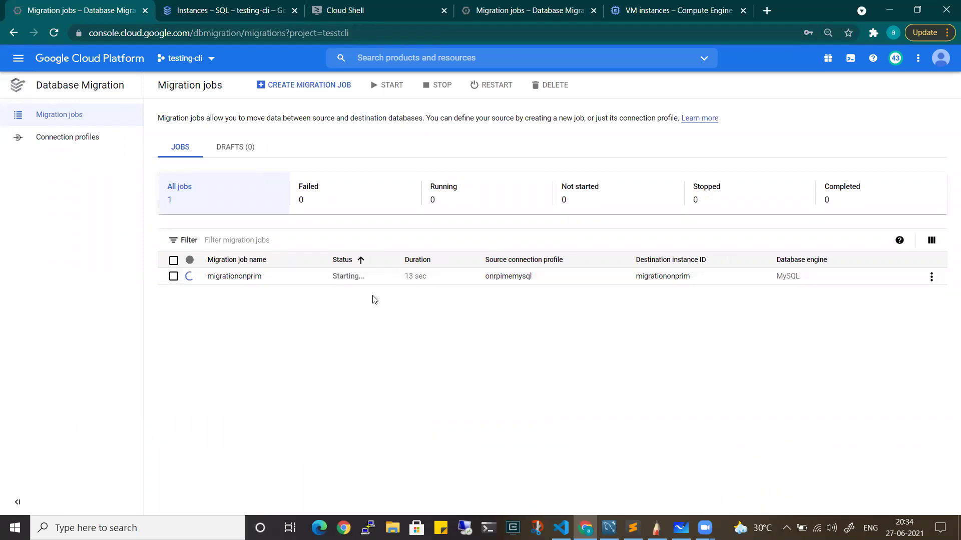
Handwrite red notes: 'onprim dB' in the source box, bracketed note in blue box, IAAS bracket, 'cloud' by GCI
left_click(656, 527)
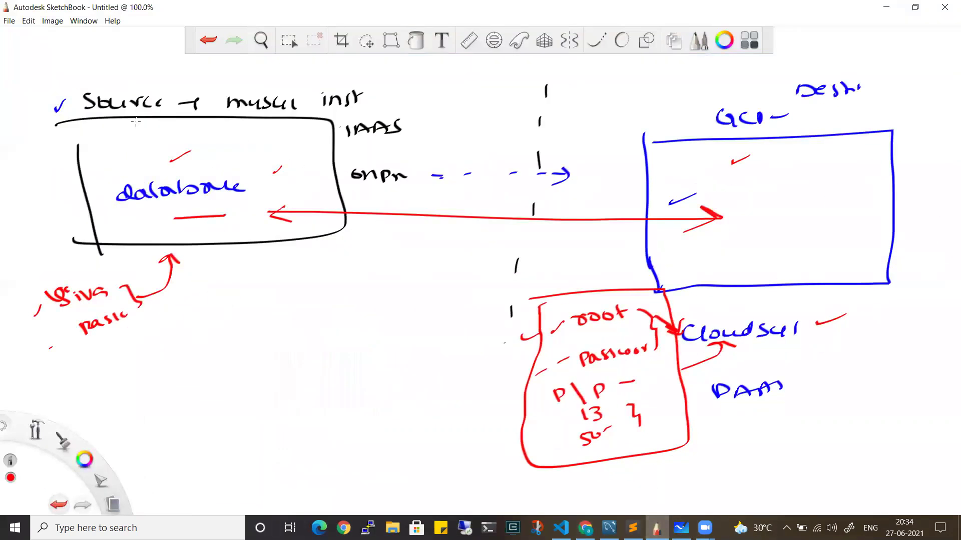
left_click_drag(112, 142, 225, 144)
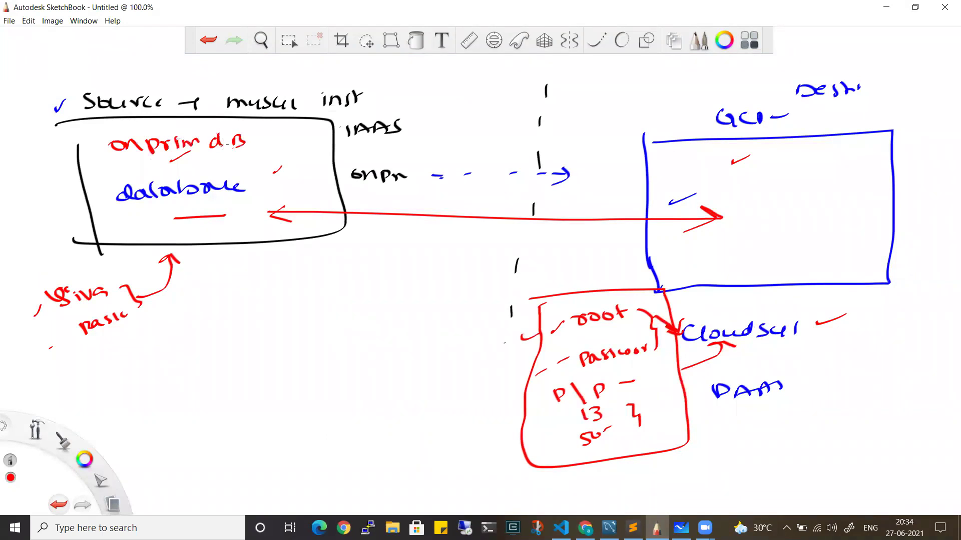
left_click_drag(747, 165, 747, 166)
left_click_drag(805, 163, 817, 161)
left_click_drag(822, 153, 820, 167)
mouse_move(751, 160)
left_mouse_down()
mouse_move(740, 176)
mouse_move(801, 181)
left_mouse_up()
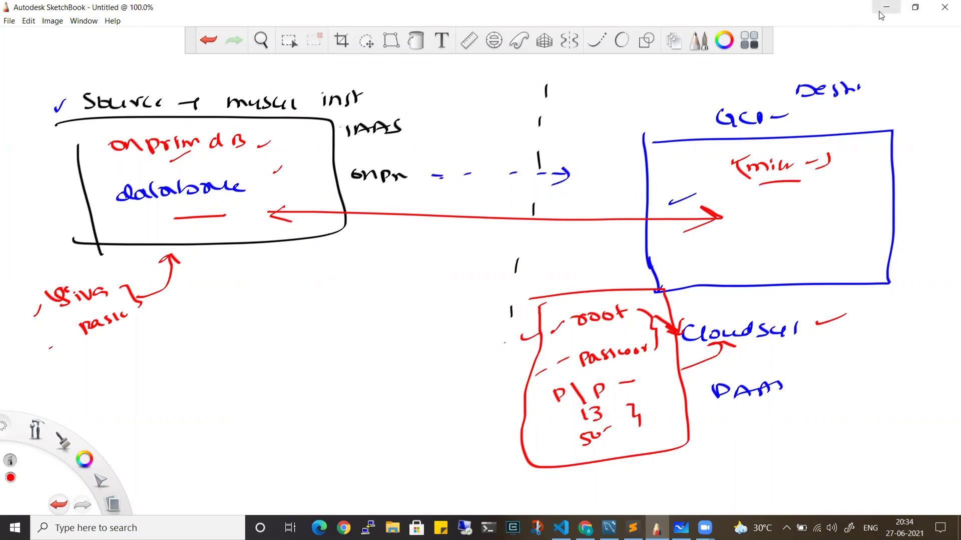
left_click_drag(414, 114, 413, 144)
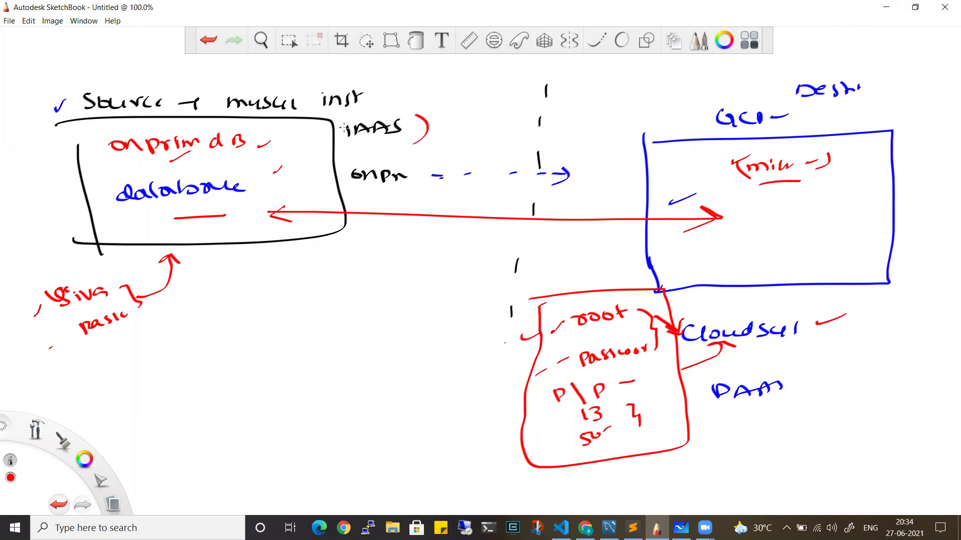
left_click_drag(807, 119, 861, 129)
mouse_move(875, 116)
left_mouse_down()
mouse_move(874, 129)
mouse_move(907, 85)
mouse_move(940, 82)
mouse_move(917, 94)
left_mouse_up()
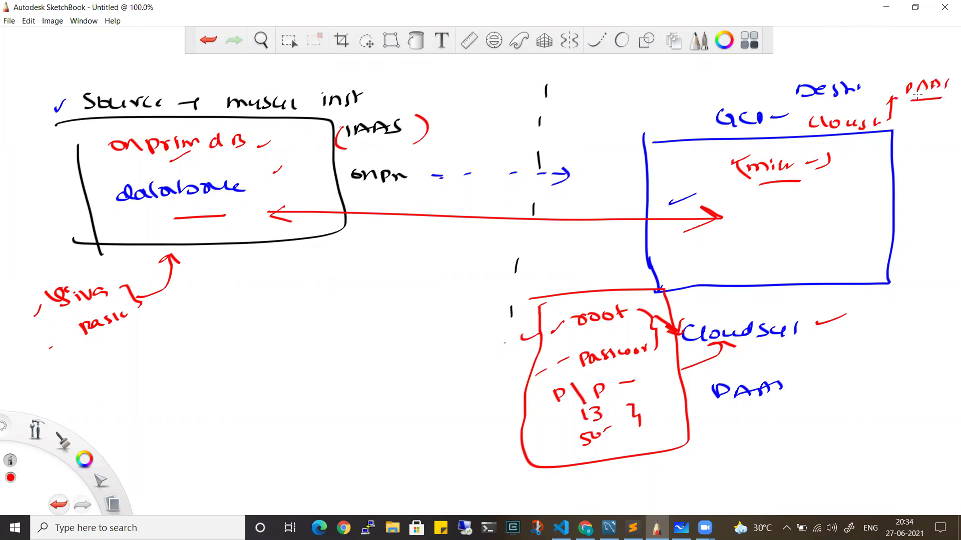
Hide the diagram and bring the Migration jobs page back to the front
left_click(886, 7)
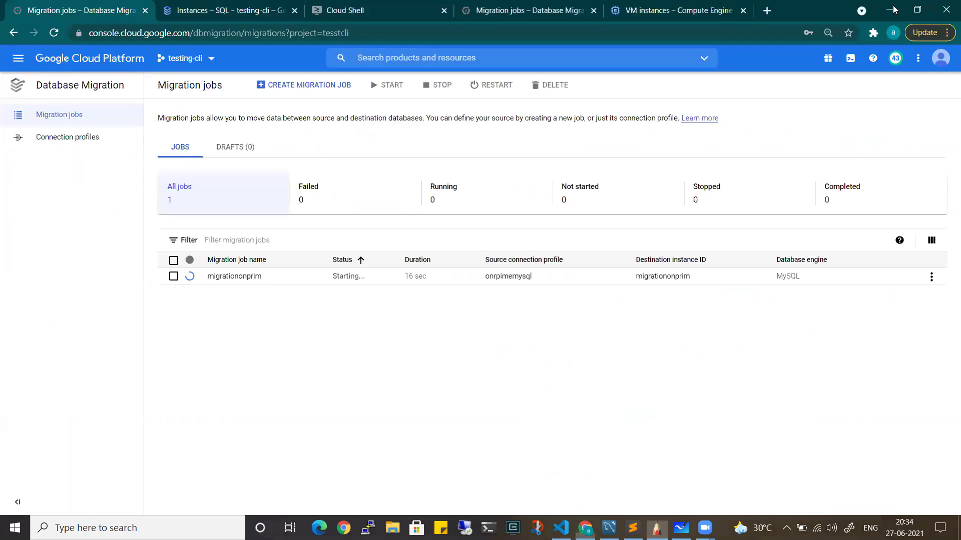
left_click(561, 528)
left_click(586, 528)
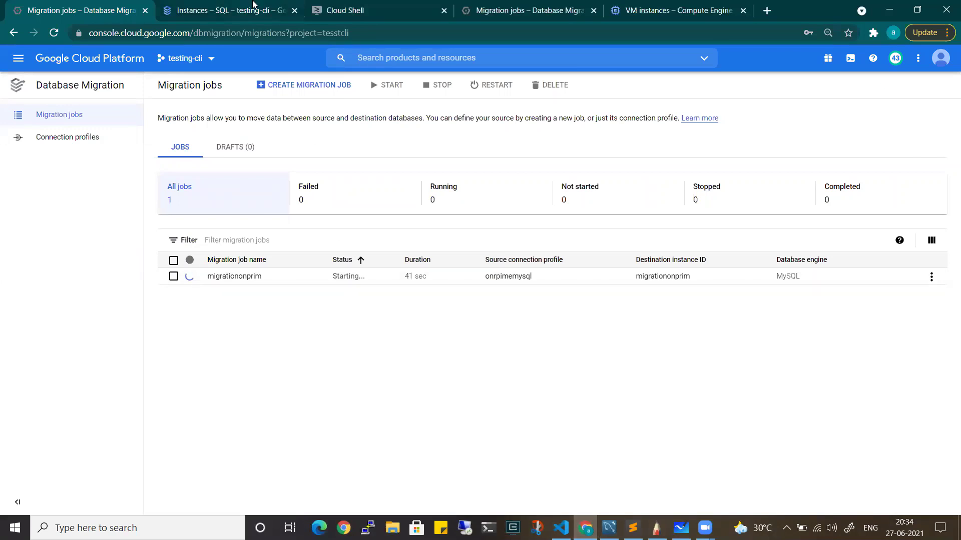
Refresh the Cloud SQL instances list, expand migrationonprim-master to show its replica, then return to Migration jobs
left_click(252, 6)
left_click(54, 32)
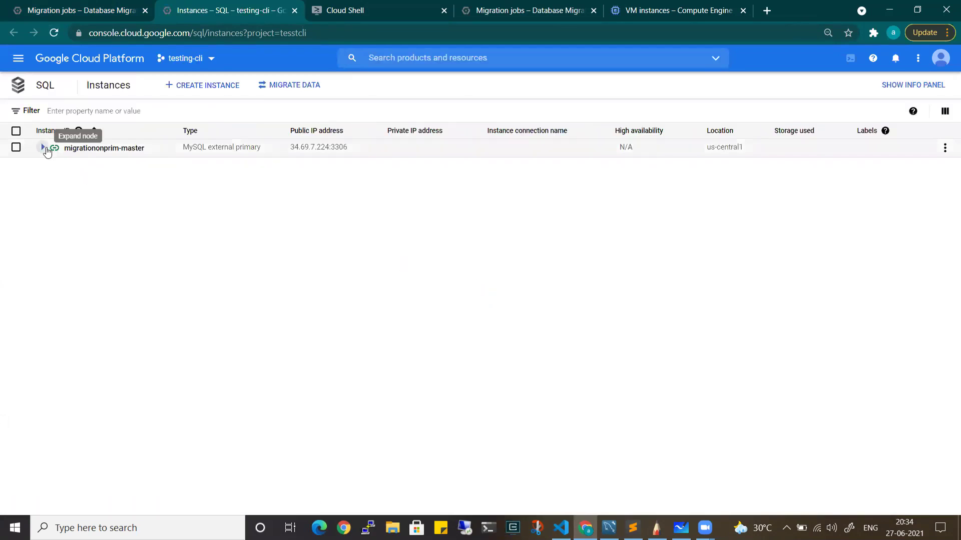
left_click(43, 148)
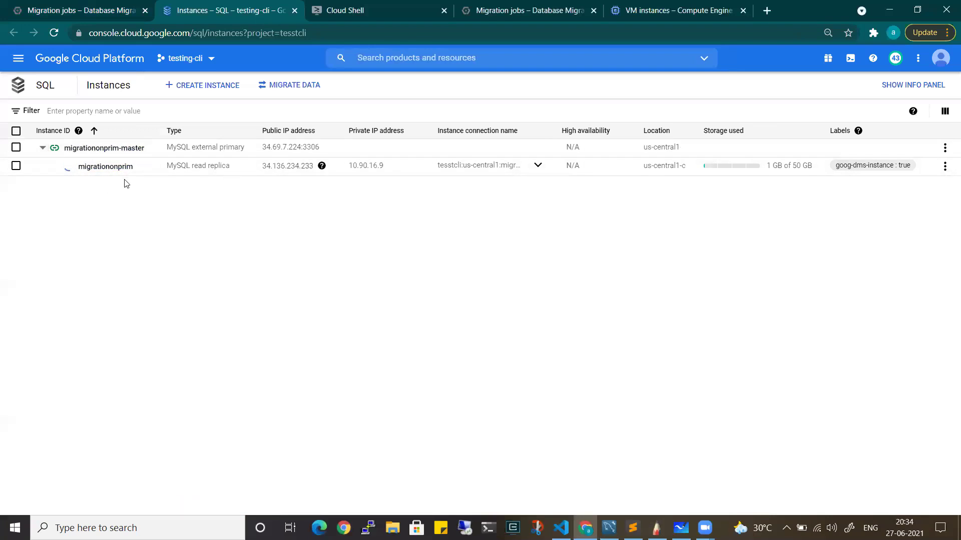
key("ctrl+shift+Tab")
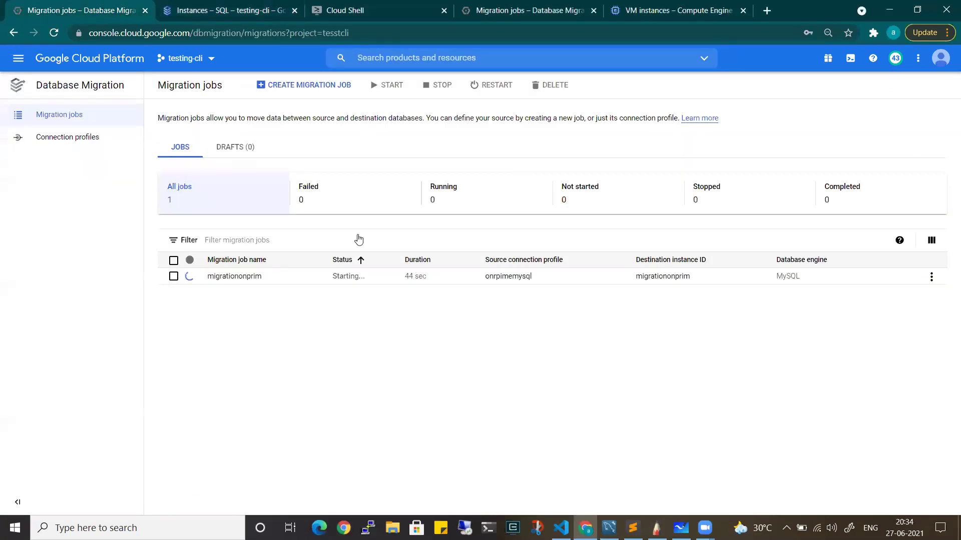
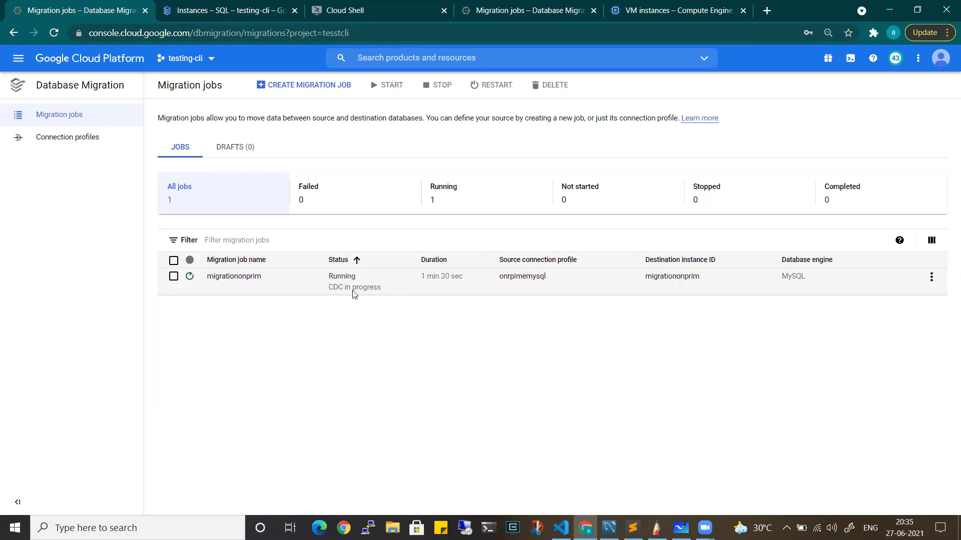
Review the migrationonprim job's CDC in progress status and its details page, then return to Migration jobs
left_click_drag(327, 289, 377, 290)
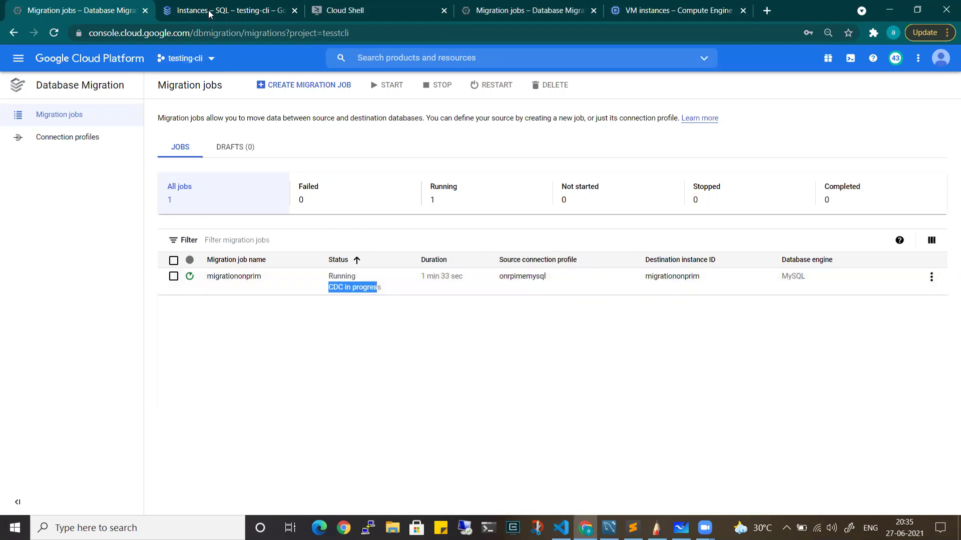
left_click(209, 14)
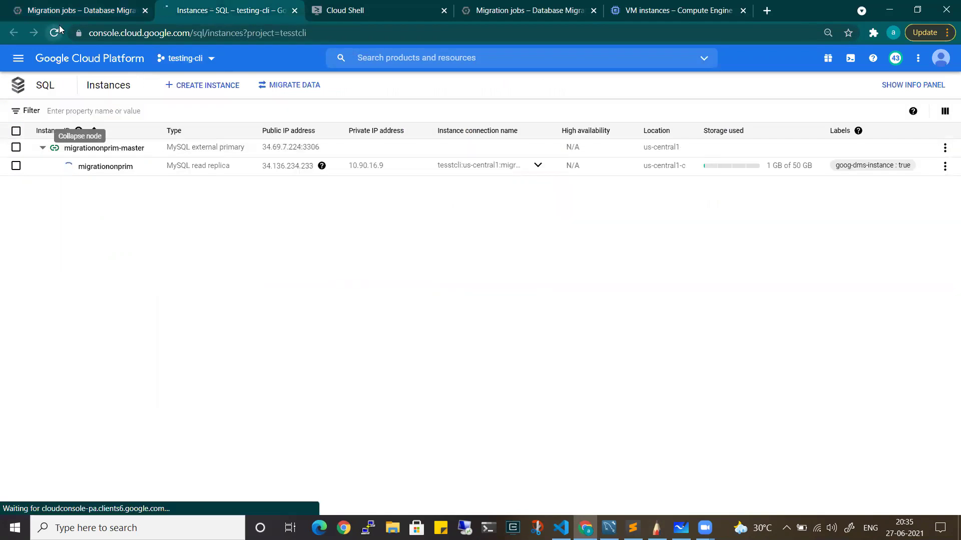
left_click(83, 10)
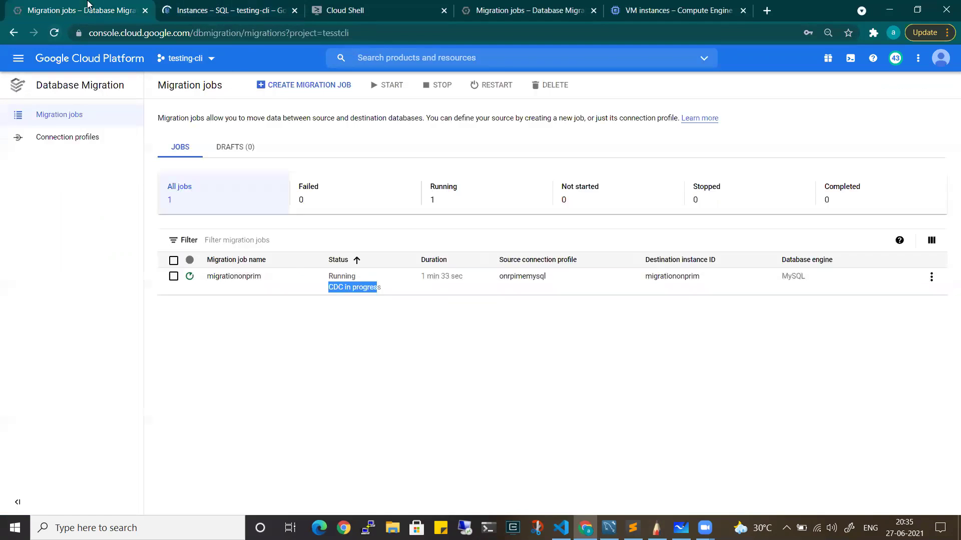
left_click(389, 293)
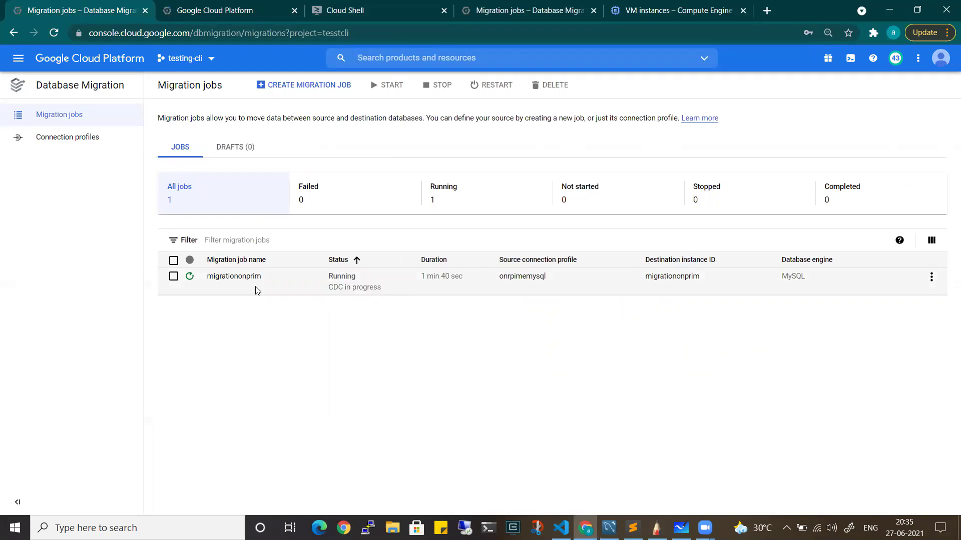
left_click(242, 277)
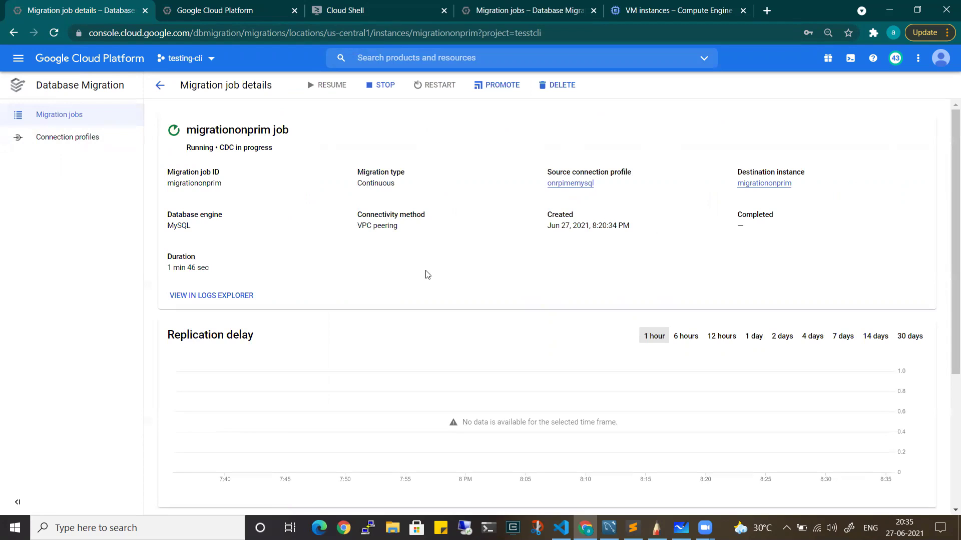
left_click(160, 85)
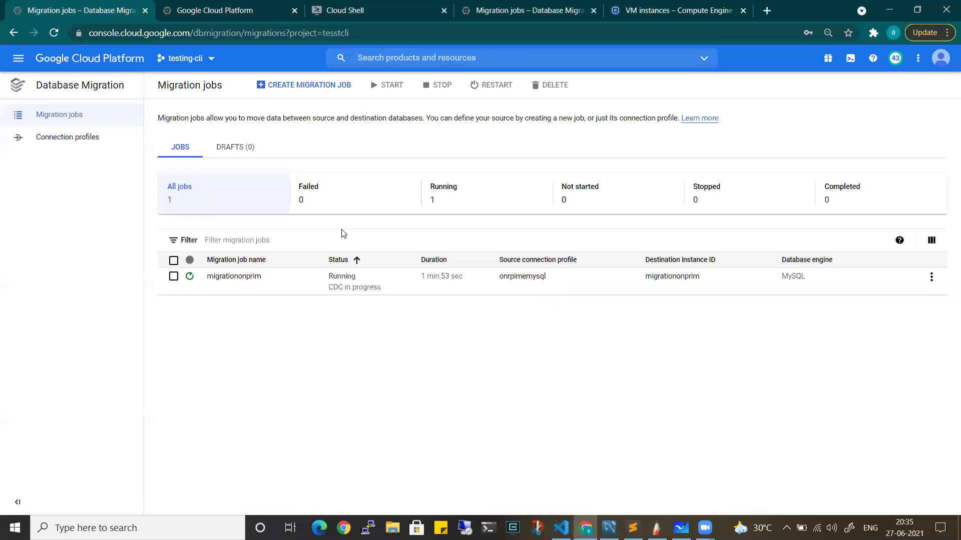
Glance at the migrationonprim-master instance overview from the SQL Instances list
left_click(255, 10)
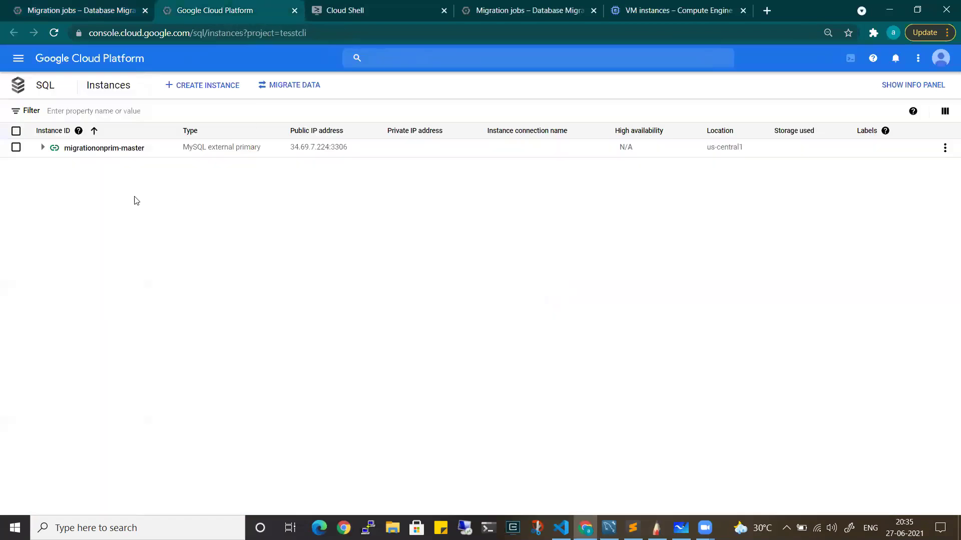
left_click(42, 148)
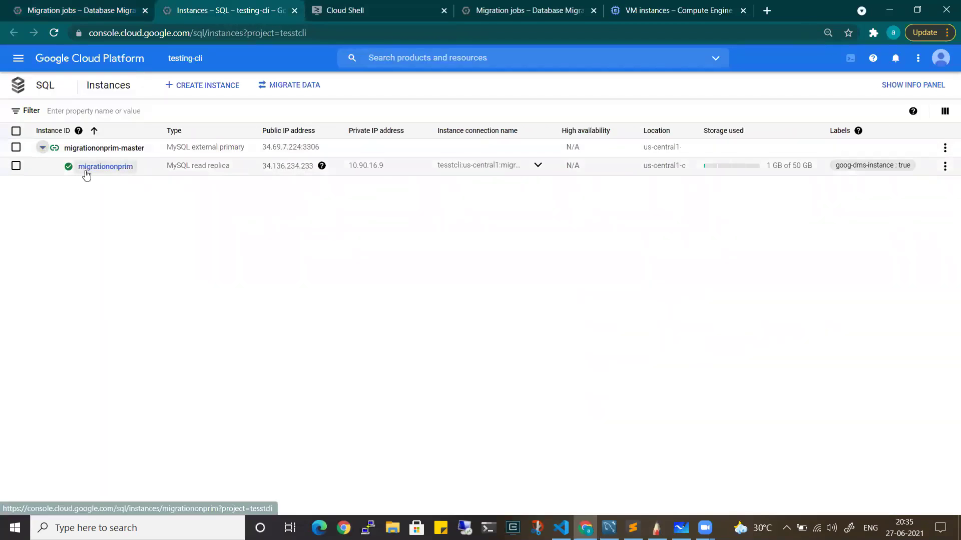
left_click(112, 149)
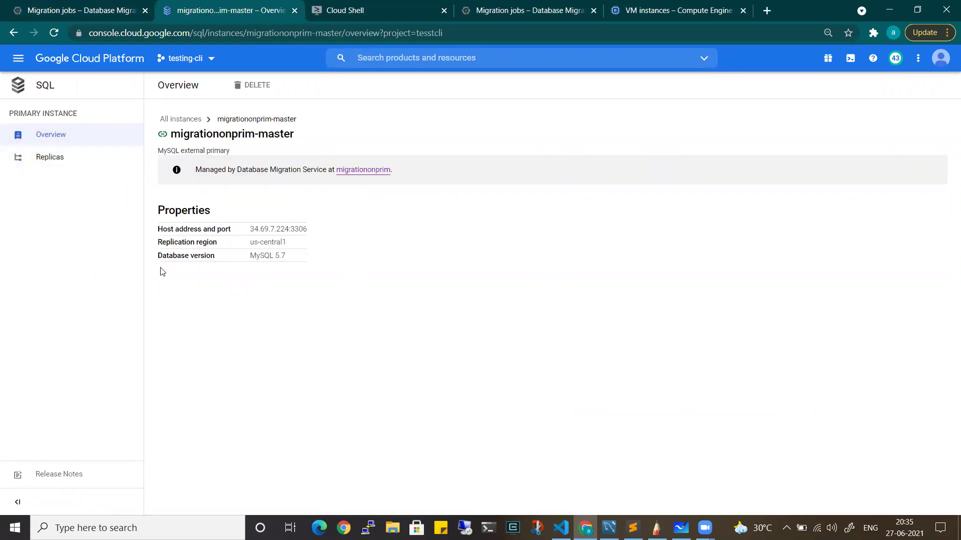
left_click(40, 89)
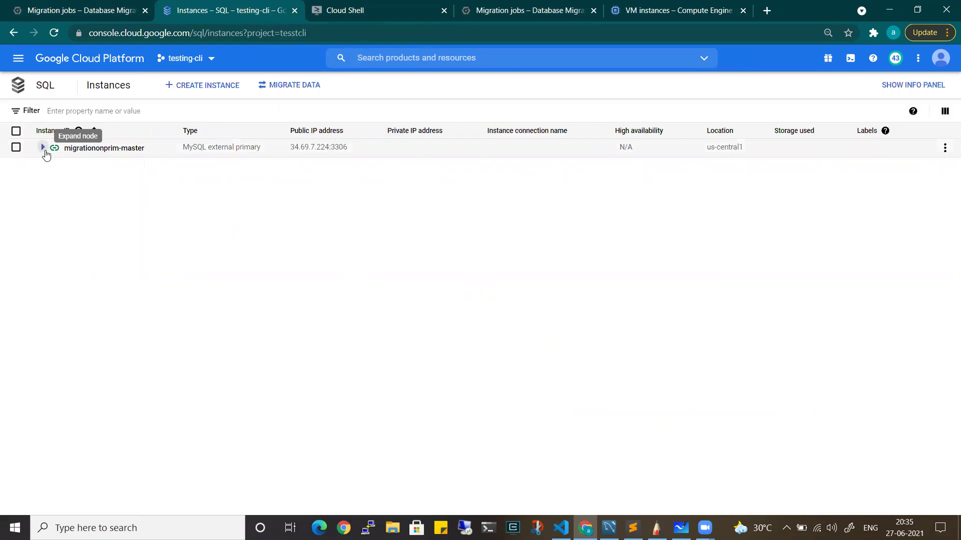
Open the migrationonprim read replica and scroll its overview: MySQL 5.7, 2 vCPUs, 13 GB, 50 GB SSD
left_click(42, 147)
left_click(115, 164)
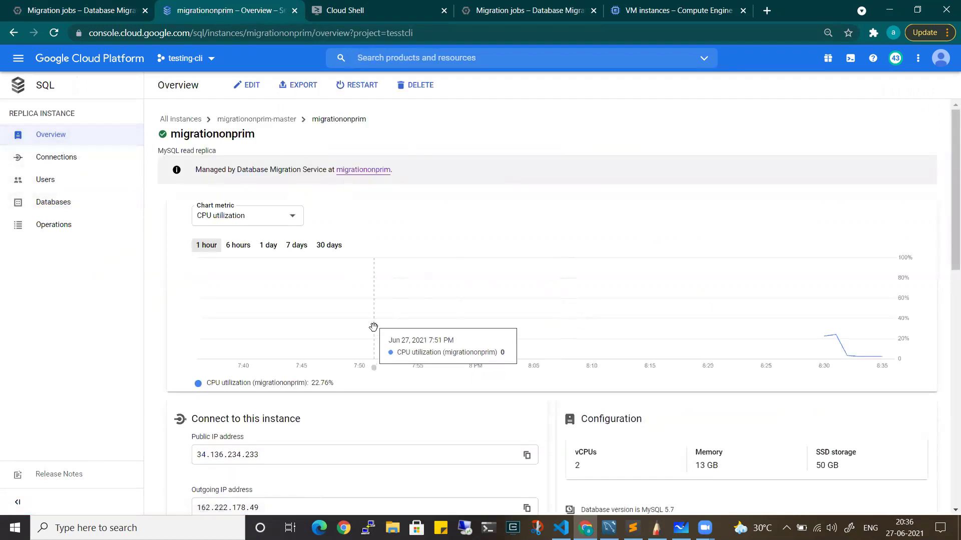
scroll(375, 323, "down", 3)
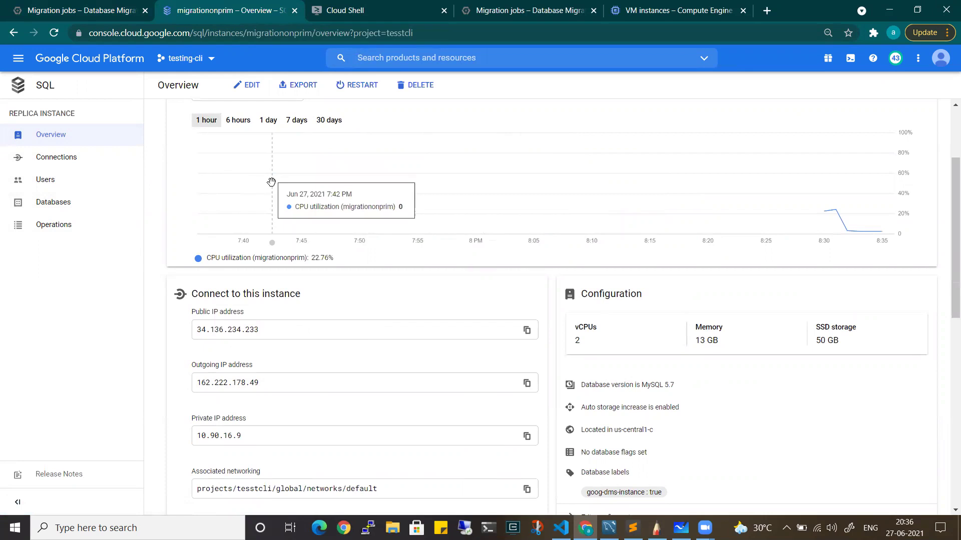
scroll(224, 246, "down", 3)
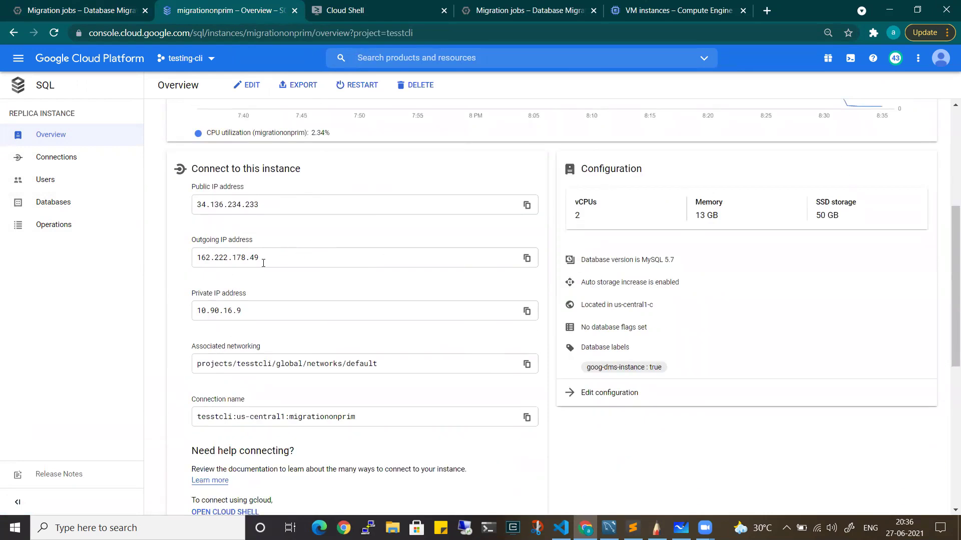
scroll(275, 316, "down", 3)
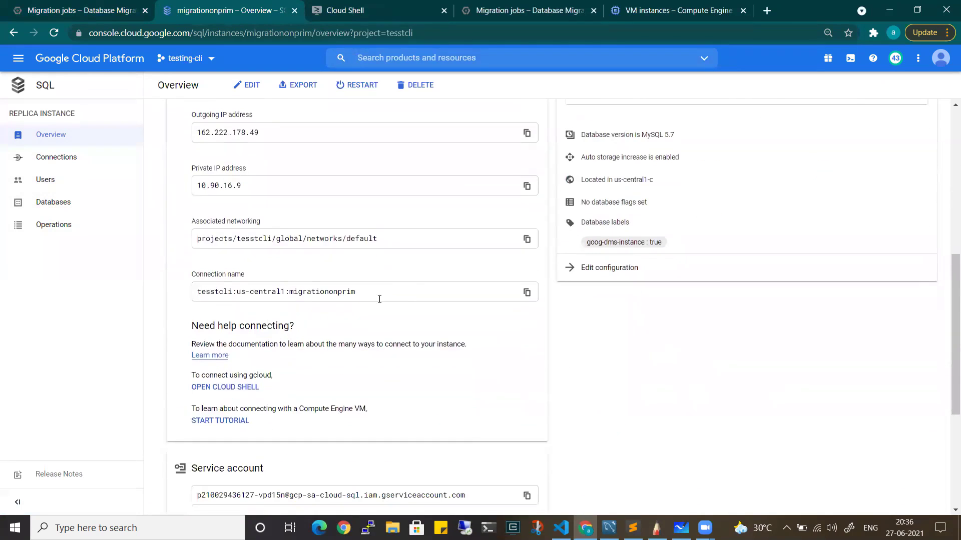
scroll(409, 294, "up", 4)
scroll(273, 208, "down", 7)
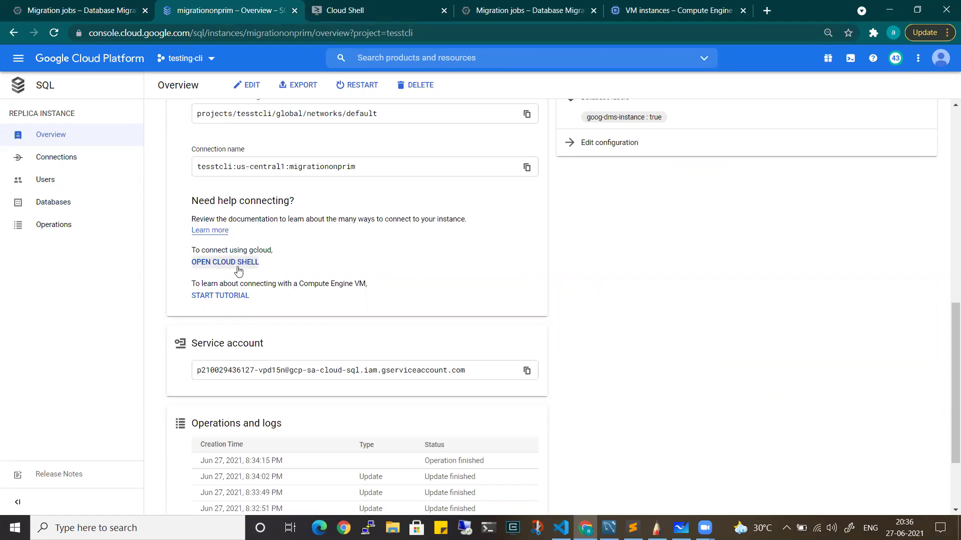
In an enlarged Cloud Shell, run gcloud sql connect migrationonprim --user=root --quiet and copy the command
left_click(238, 265)
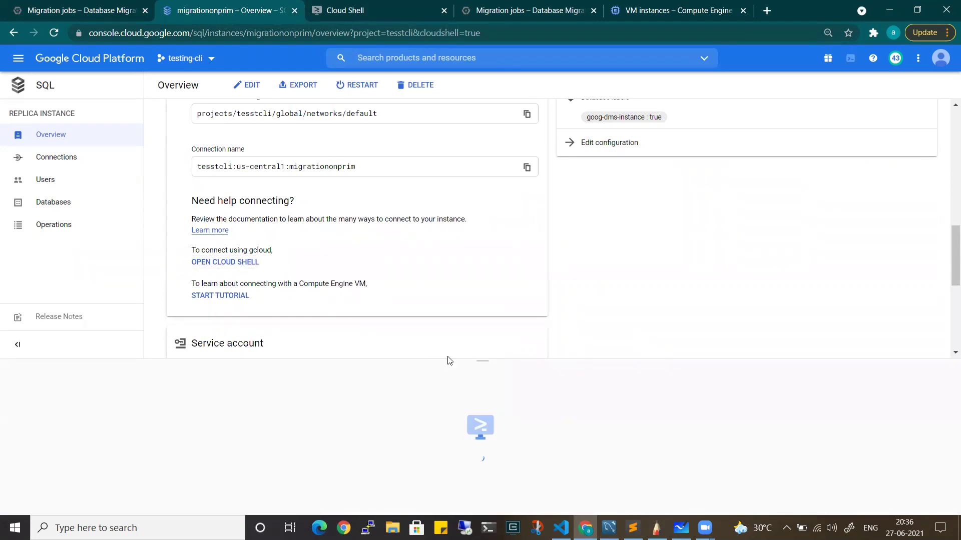
left_click_drag(484, 363, 504, 197)
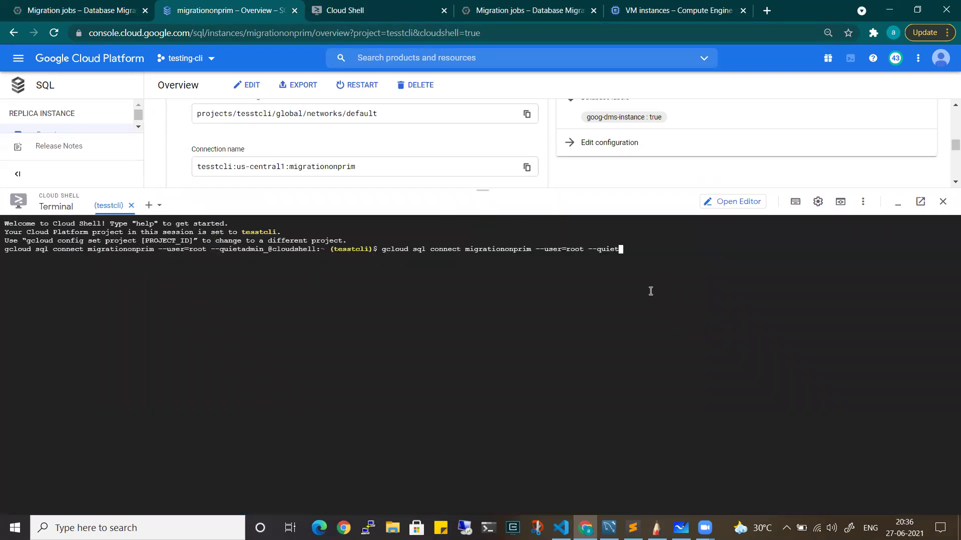
key("Return")
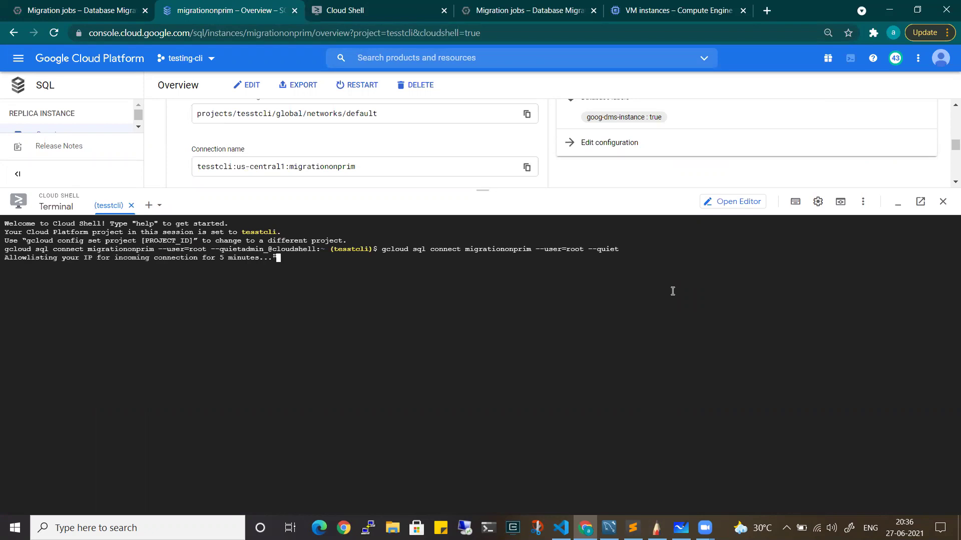
key("ctrl+plus")
key("ctrl+plus")
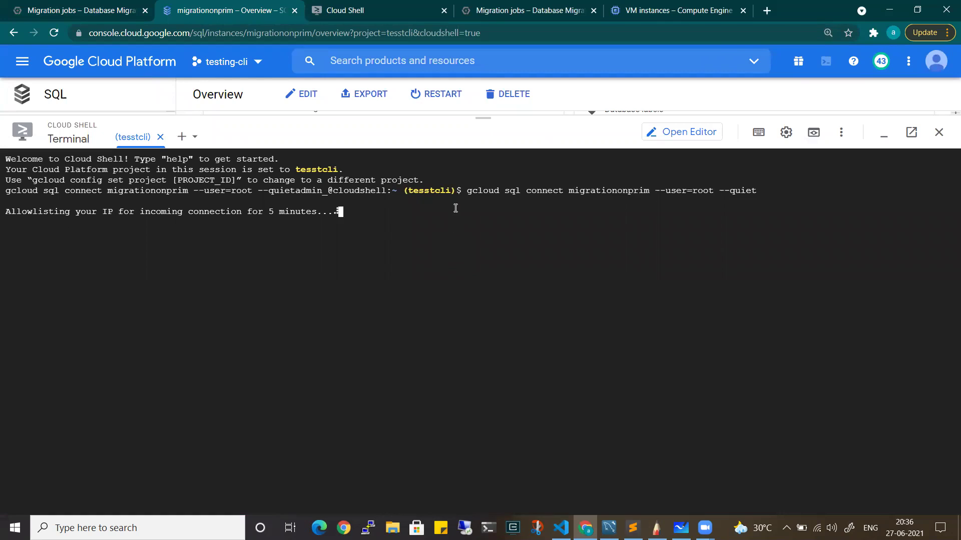
left_click_drag(466, 193, 750, 190)
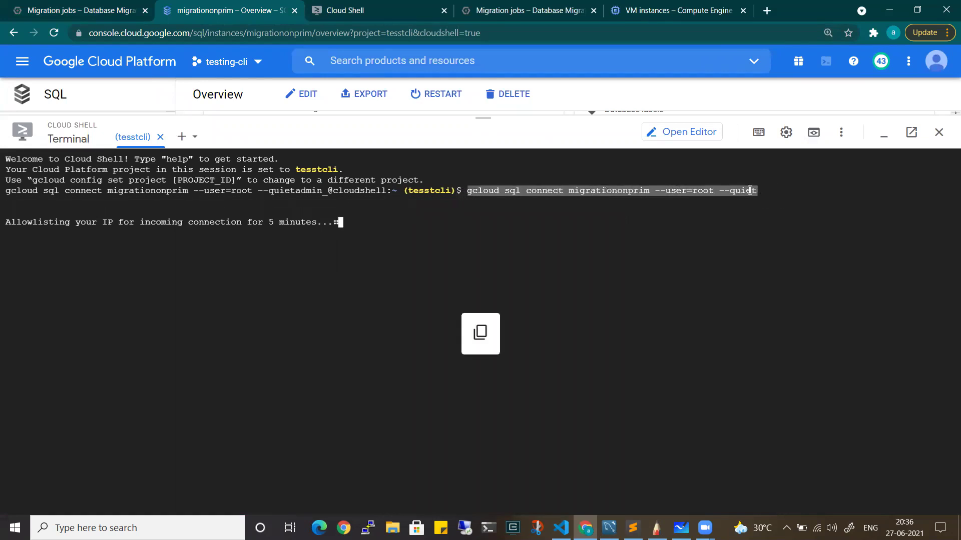
In the standalone Cloud Shell, exit the root shell and on-prem VM session, then clear the screen
left_click(340, 9)
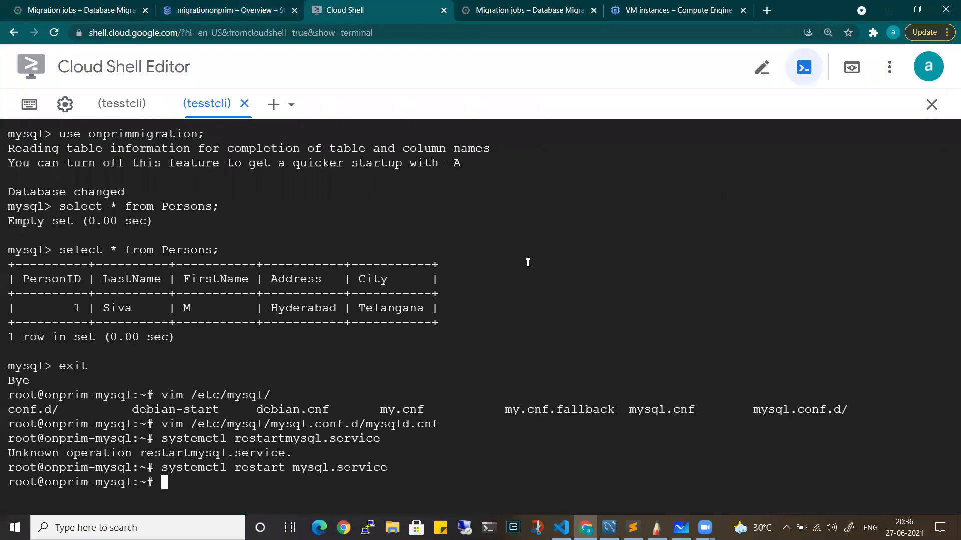
type("exit")
key("Return")
type("exit")
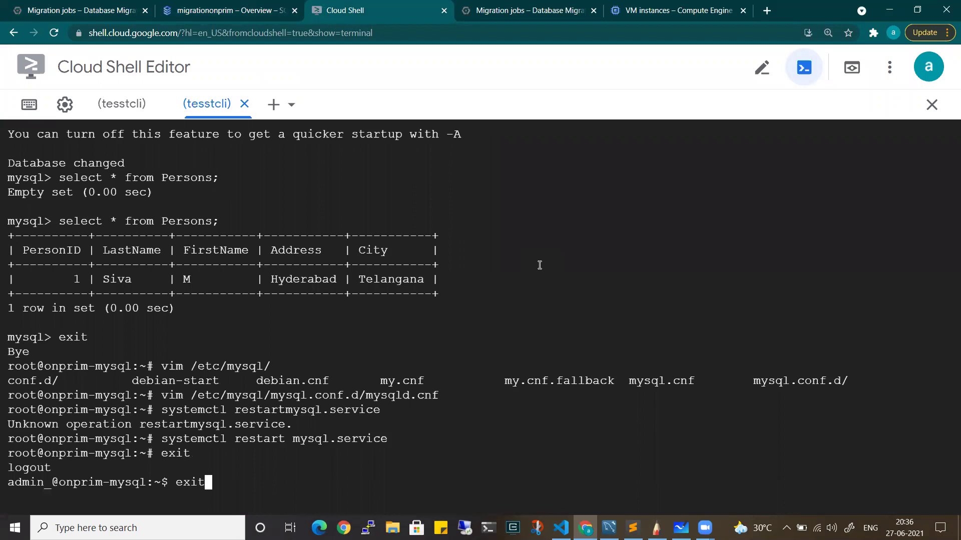
key("Return")
type("clear")
key("Return")
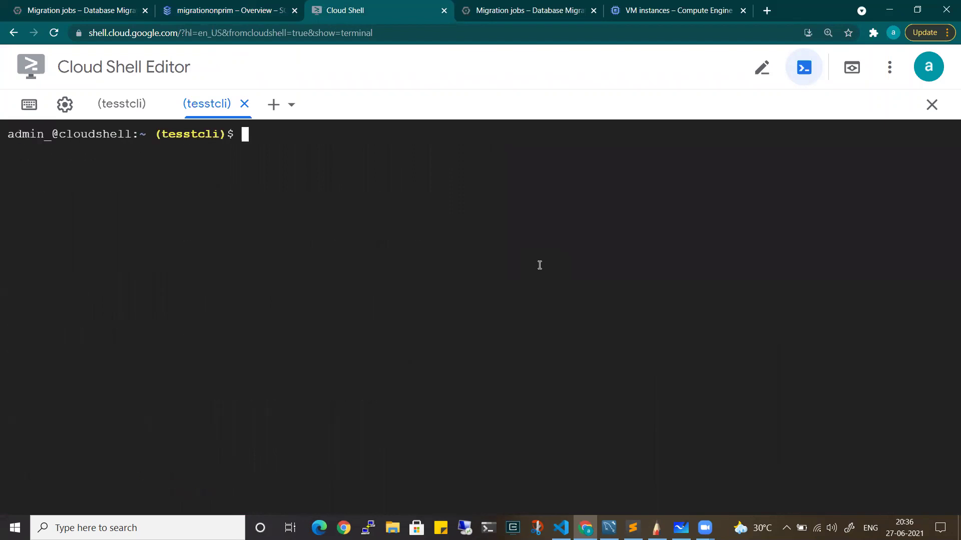
Paste and run the gcloud sql connect migrationonprim --user=root --quiet command
type("gcloud sql connect migrationonprim --user=root --quiet")
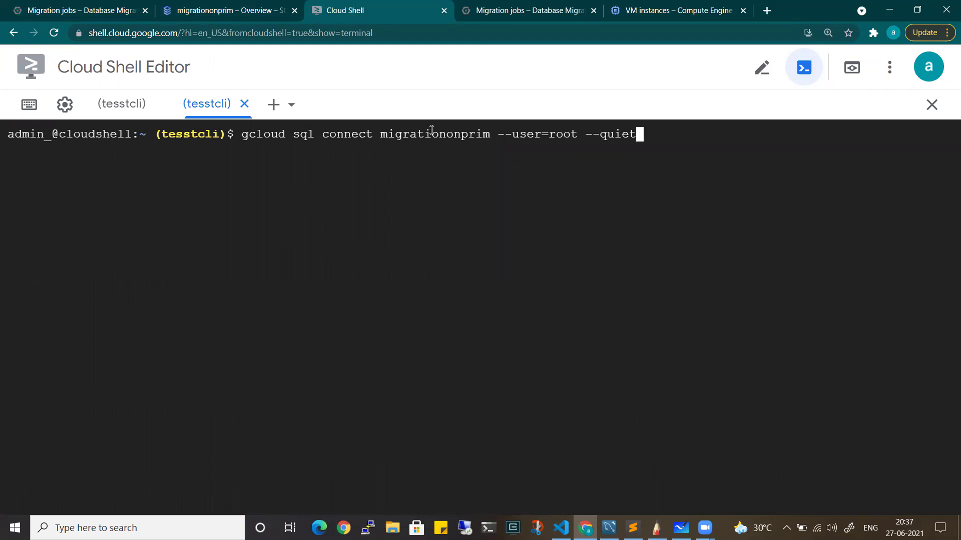
double_click(432, 130)
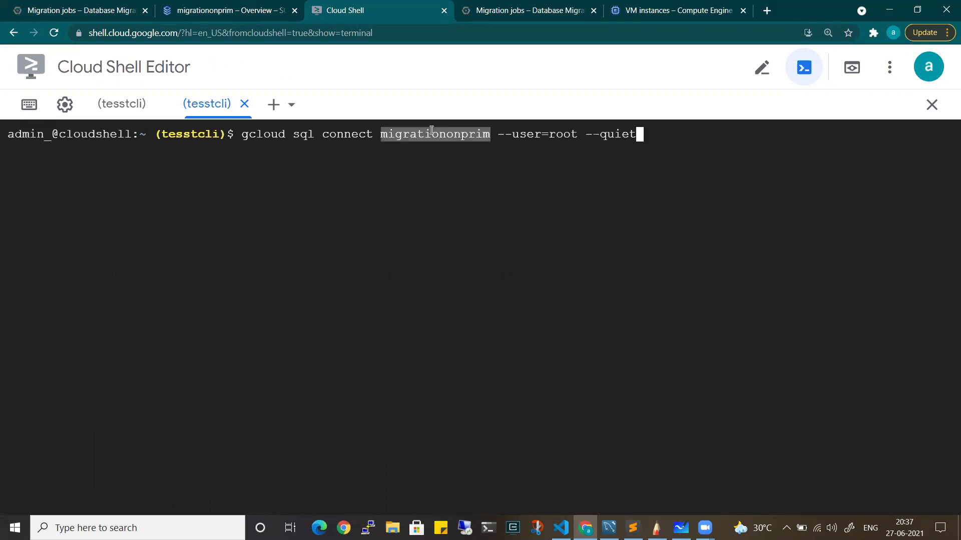
left_click(565, 132)
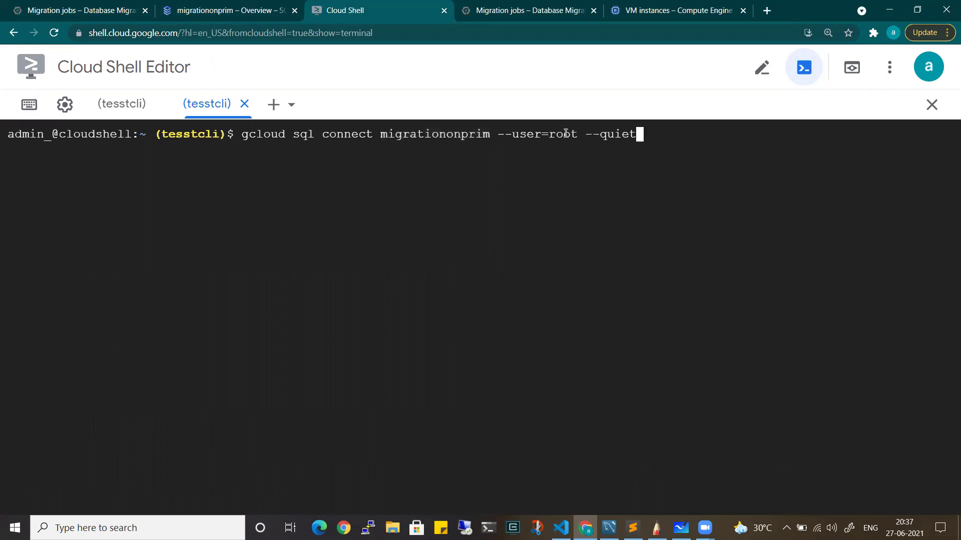
key("Return")
Check the migrationonprim read replica under migrationonprim-master in the SQL Instances list
left_click(270, 9)
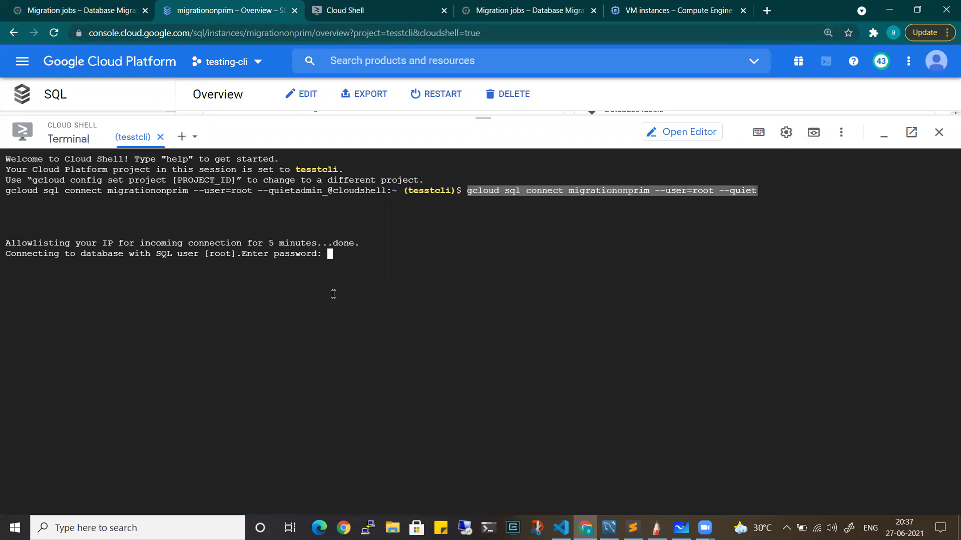
left_click(340, 275)
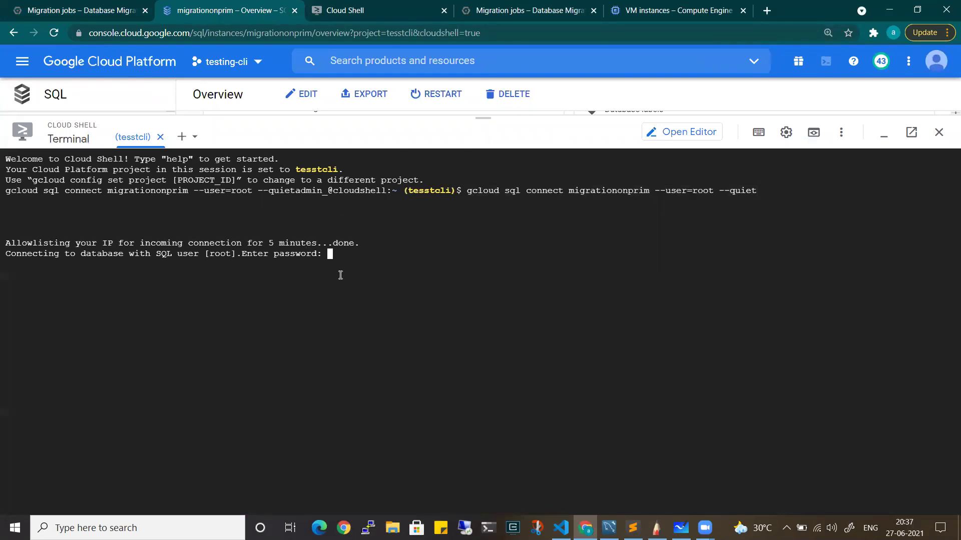
left_click(360, 7)
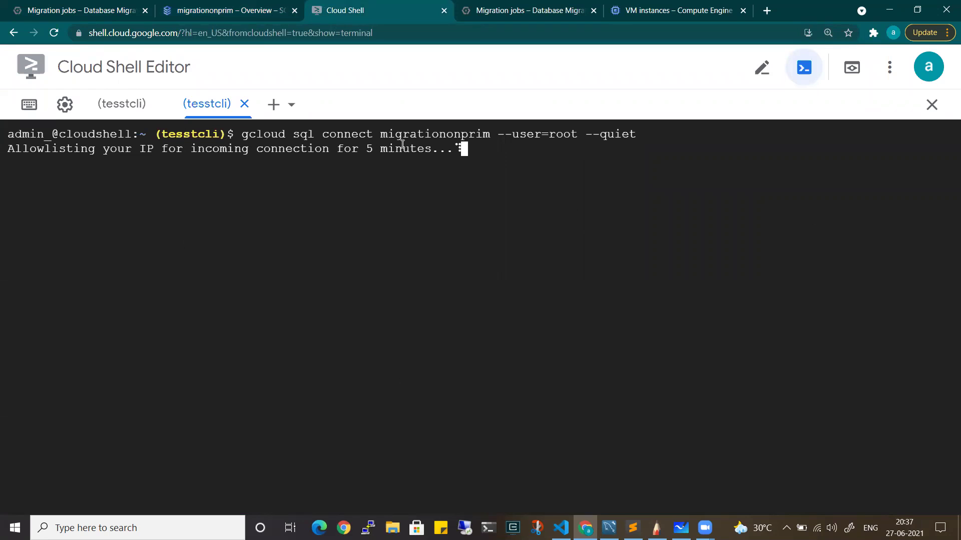
left_click(194, 6)
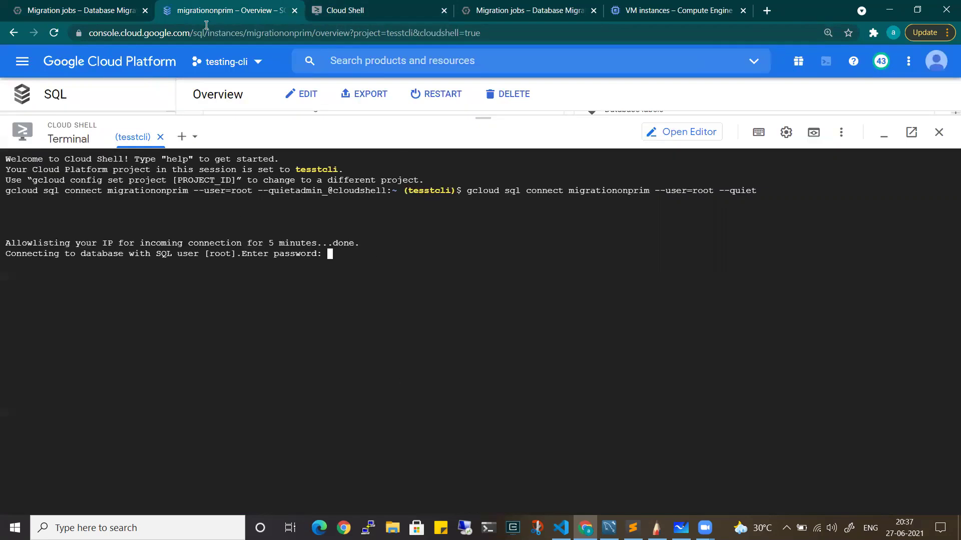
left_click_drag(483, 118, 459, 432)
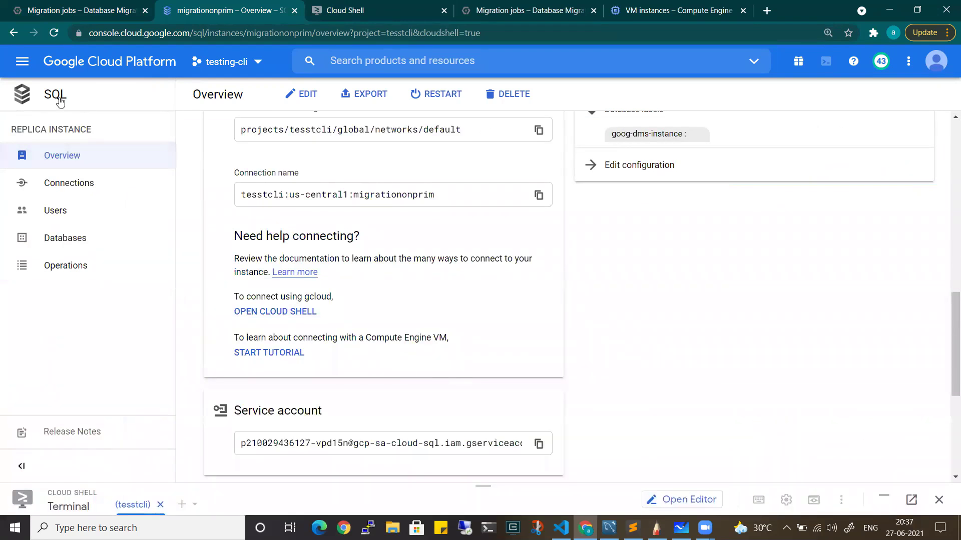
left_click(60, 102)
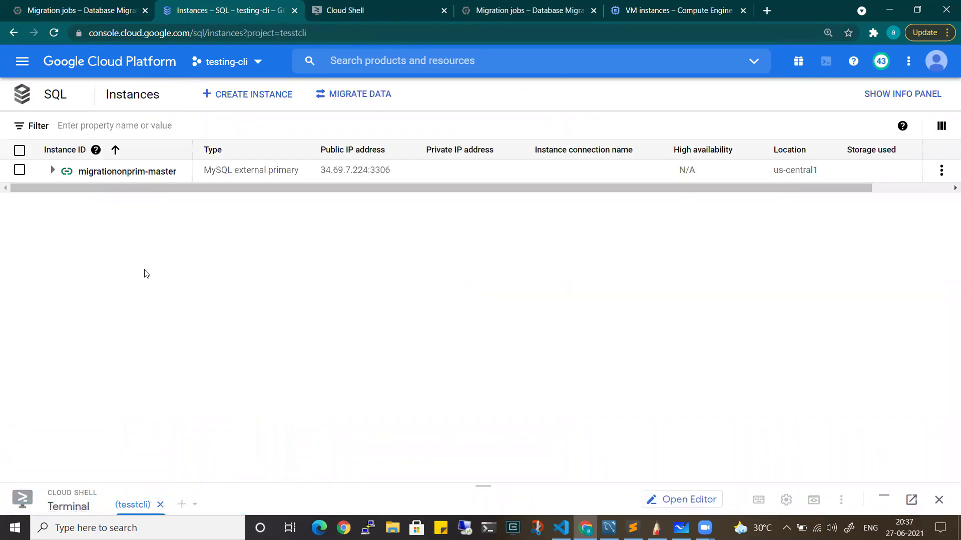
left_click(52, 170)
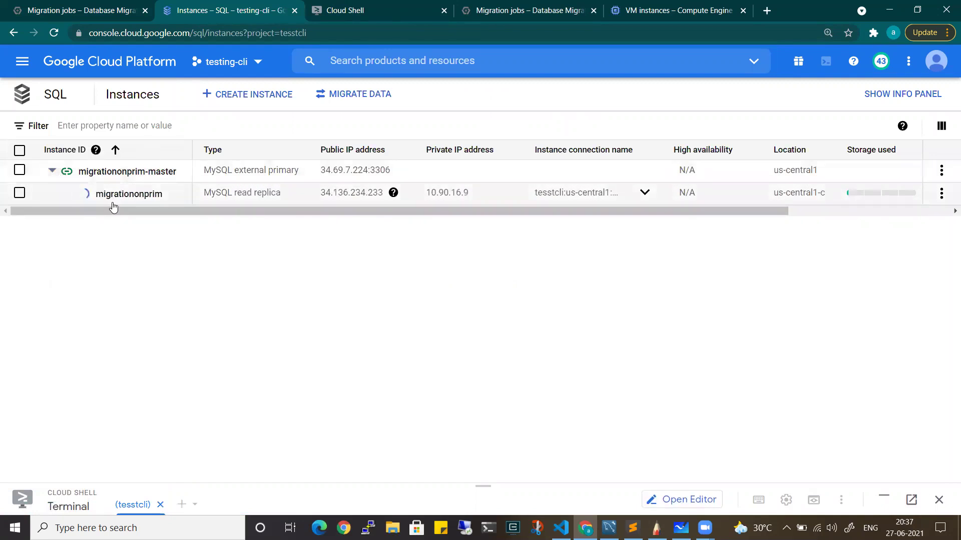
Submit the root password to reach the mysql> prompt, then tick GCP on the SketchBook diagram
key("ctrl+Tab")
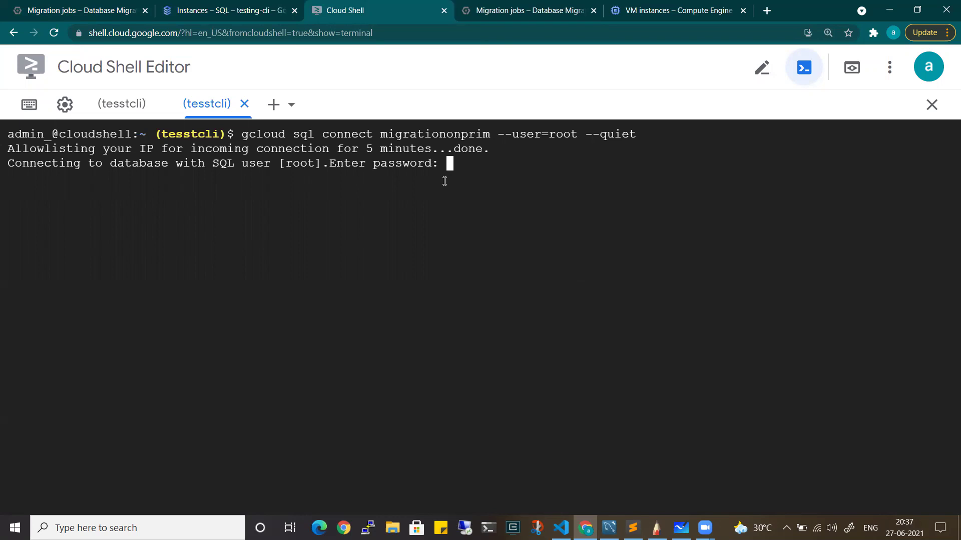
key("Return")
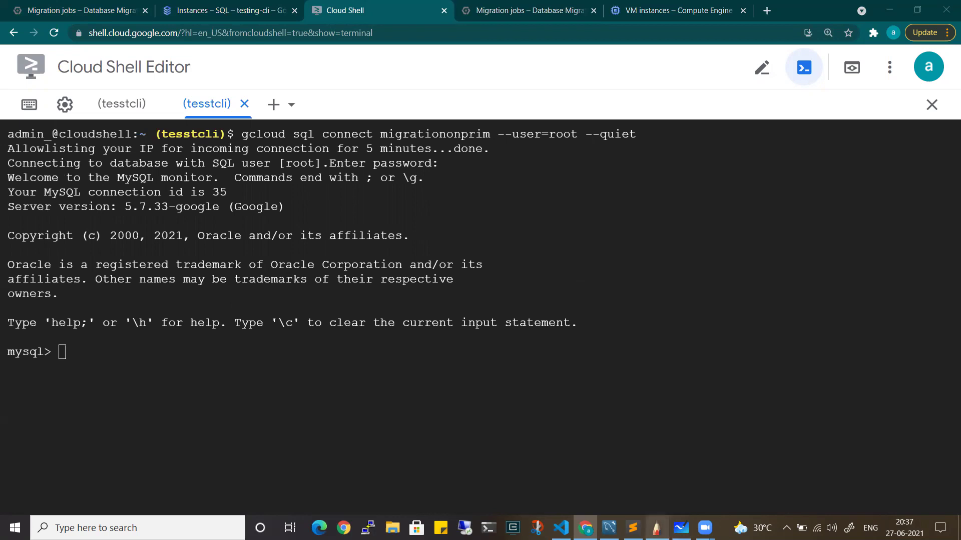
left_click(656, 528)
mouse_move(659, 122)
left_mouse_down()
mouse_move(643, 121)
mouse_move(676, 112)
left_mouse_up()
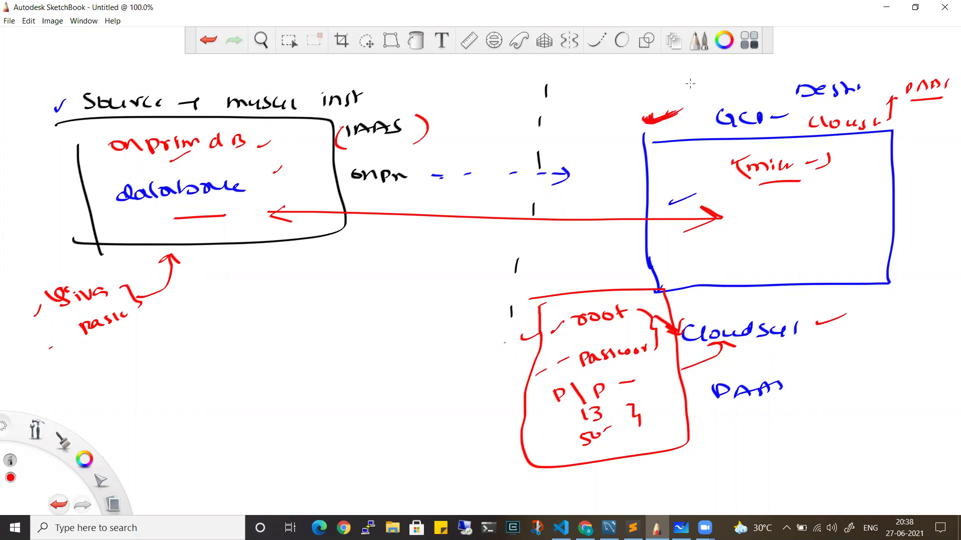
Circle 'root' in the lower red box and minimize SketchBook
mouse_move(568, 328)
left_mouse_down()
mouse_move(626, 288)
mouse_move(559, 318)
left_mouse_up()
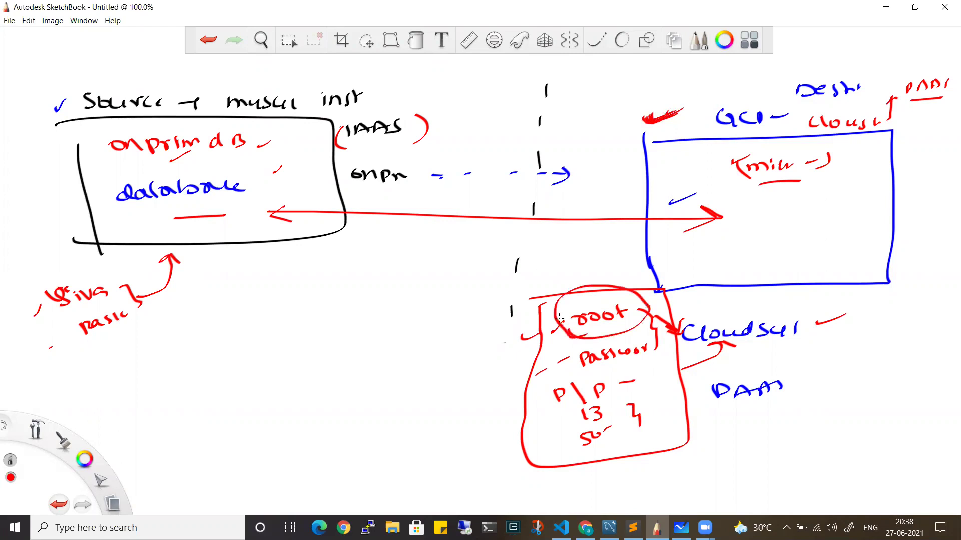
left_click(886, 7)
Run show databases; and compare the six databases, including onprimmigration, with Workbench's refreshed schemas
type("show data")
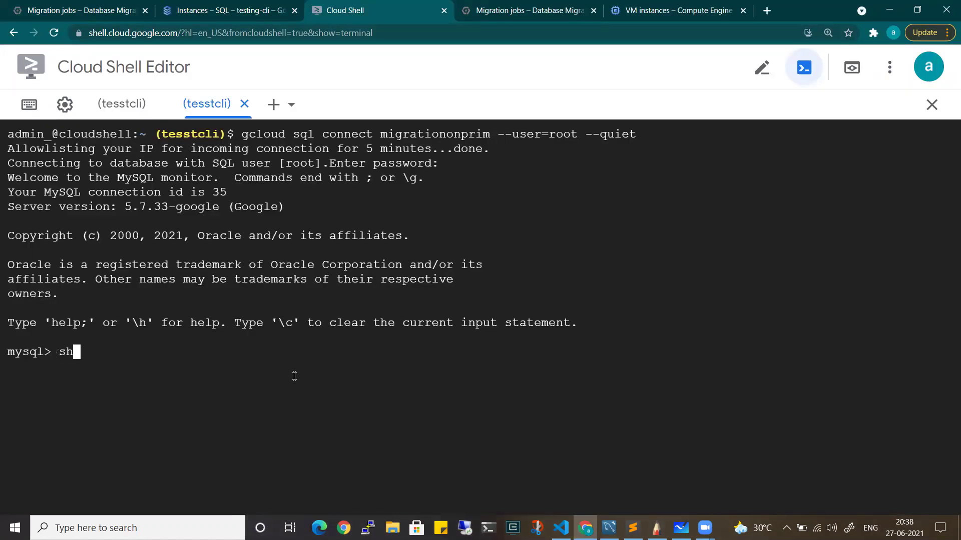
type("bases;")
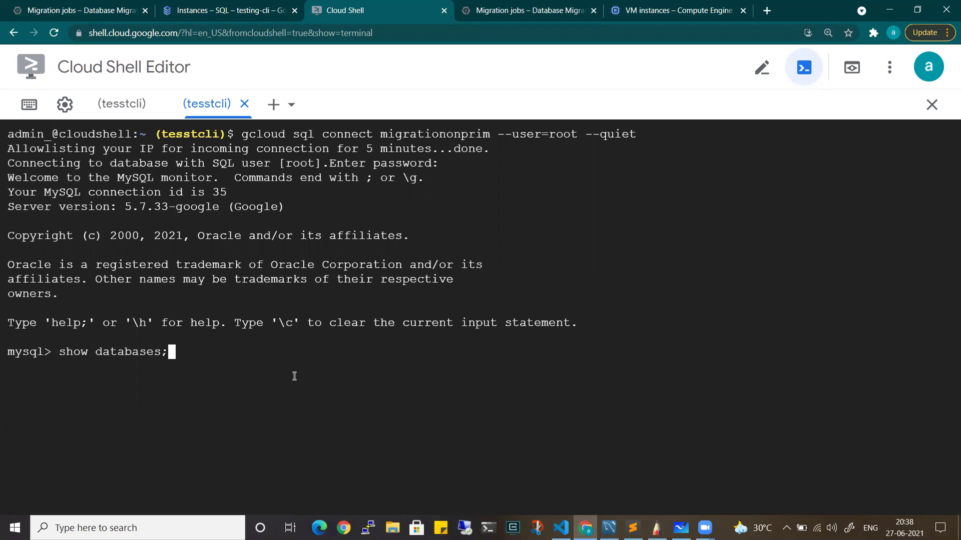
key("Return")
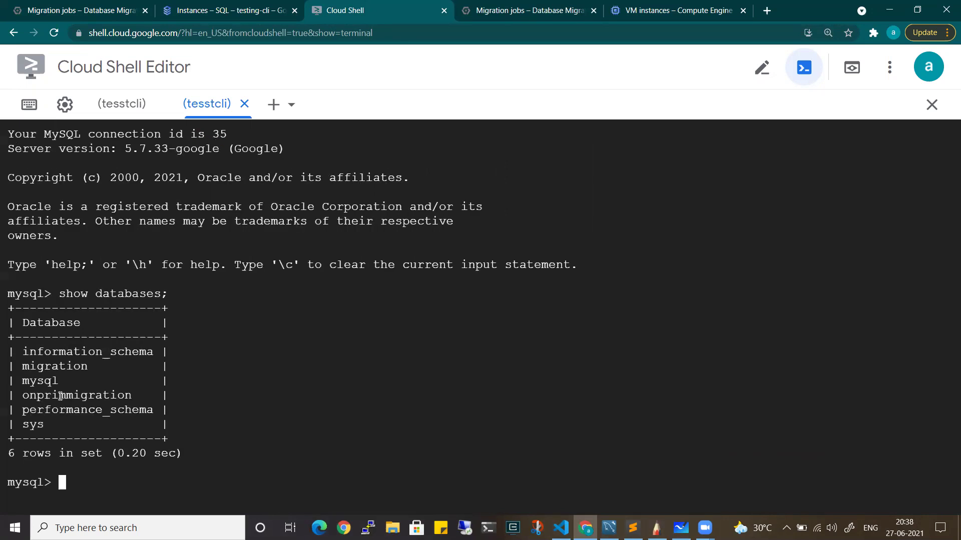
left_click_drag(27, 395, 194, 401)
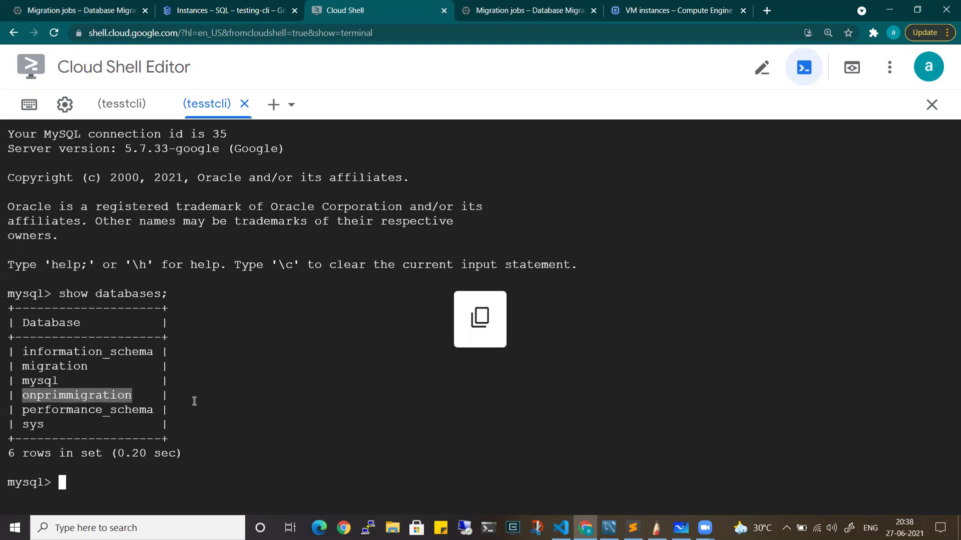
left_click(609, 528)
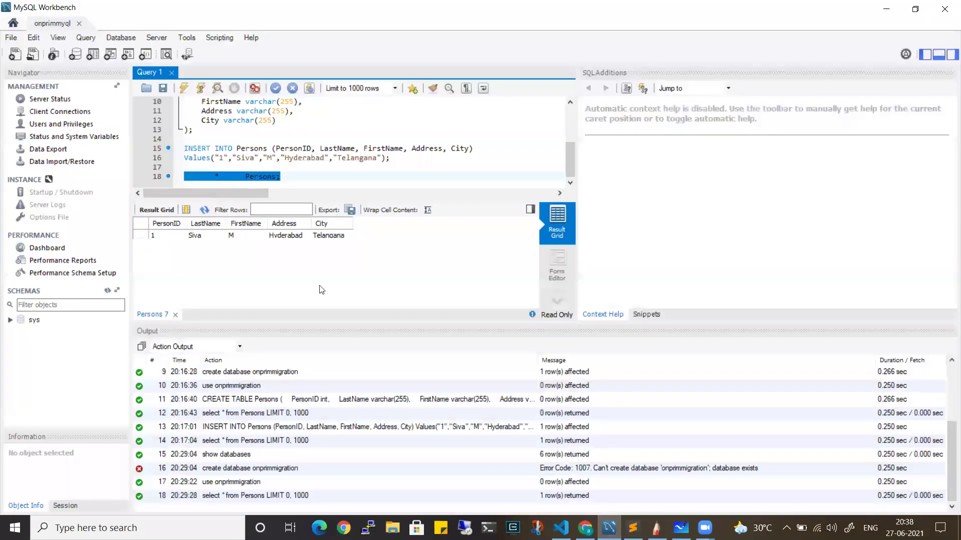
left_click(107, 291)
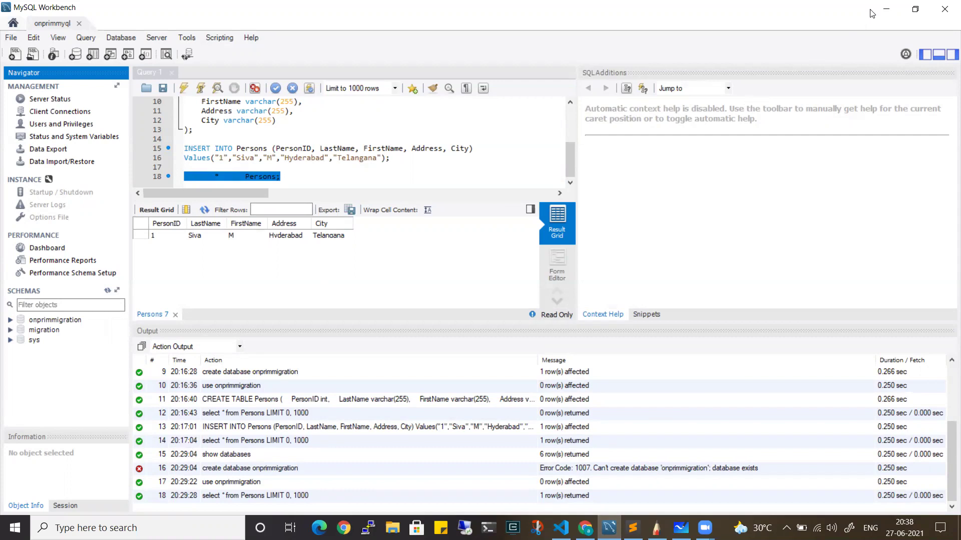
left_click(886, 9)
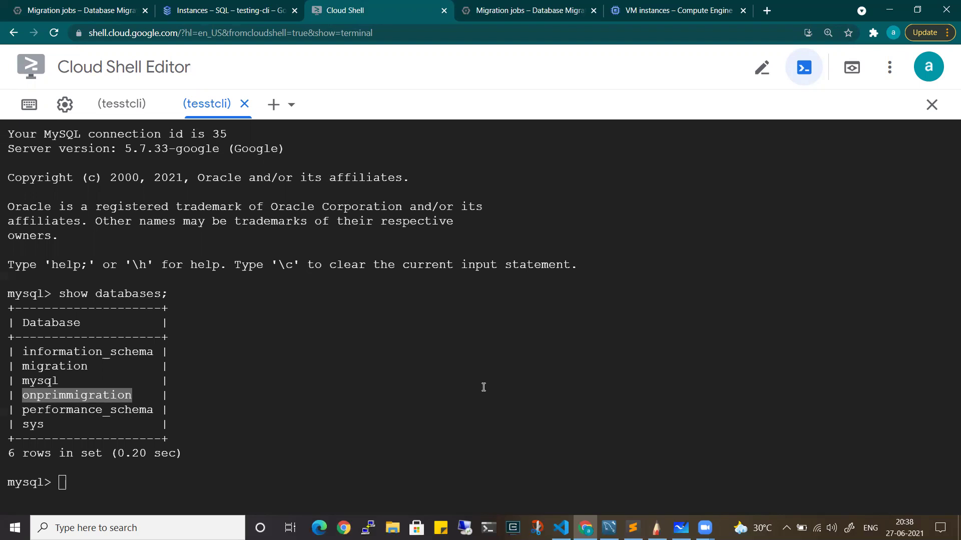
Switch to onprimmigration and query Persons, returning its one migrated row
left_click(425, 398)
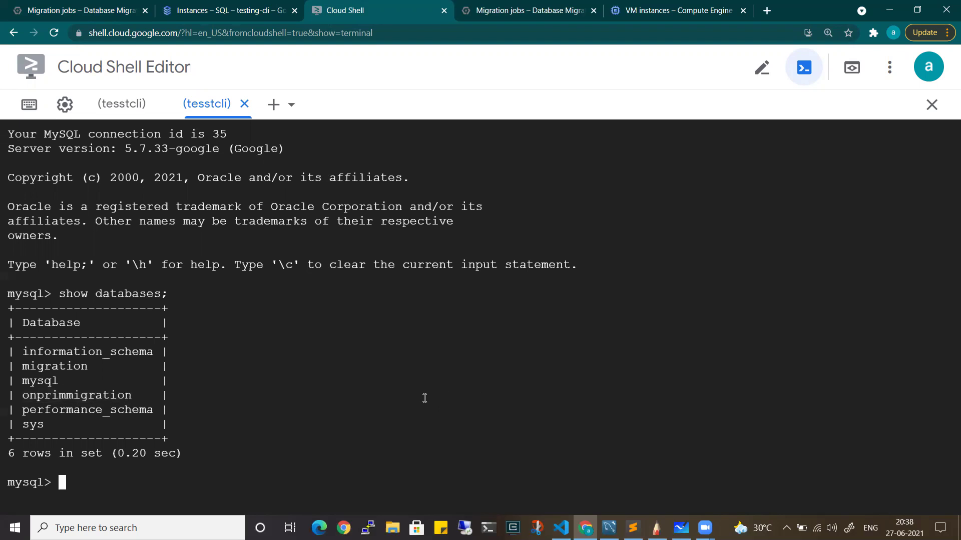
type("use onprimmigration;")
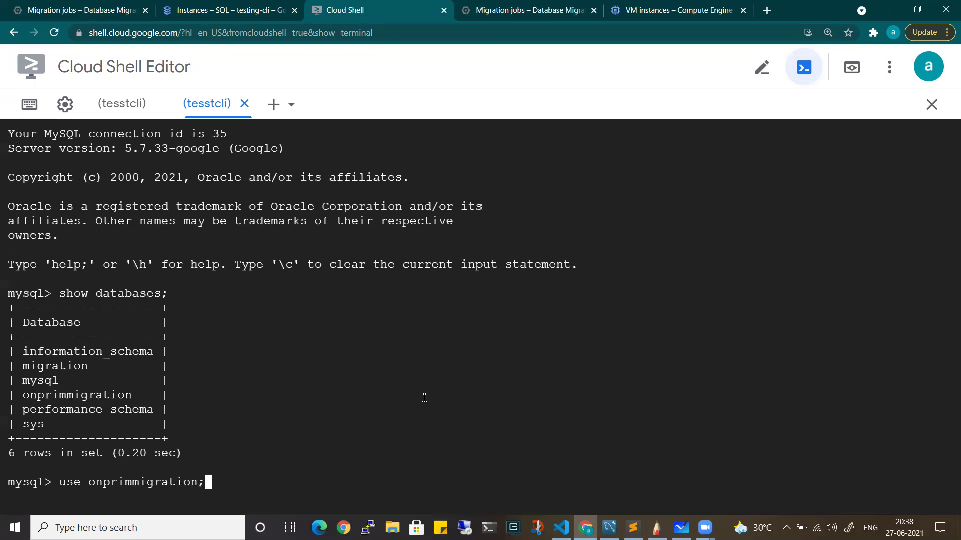
key("Return")
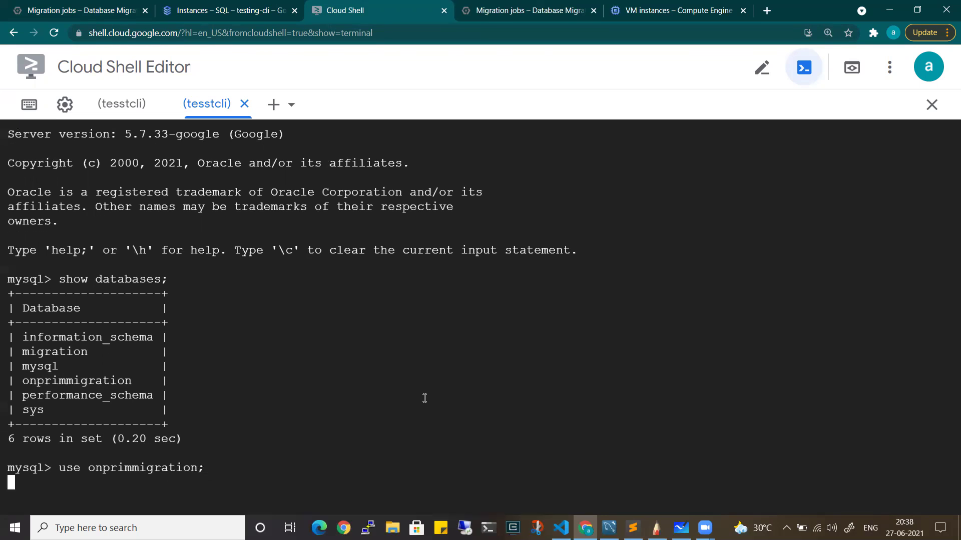
type("sele")
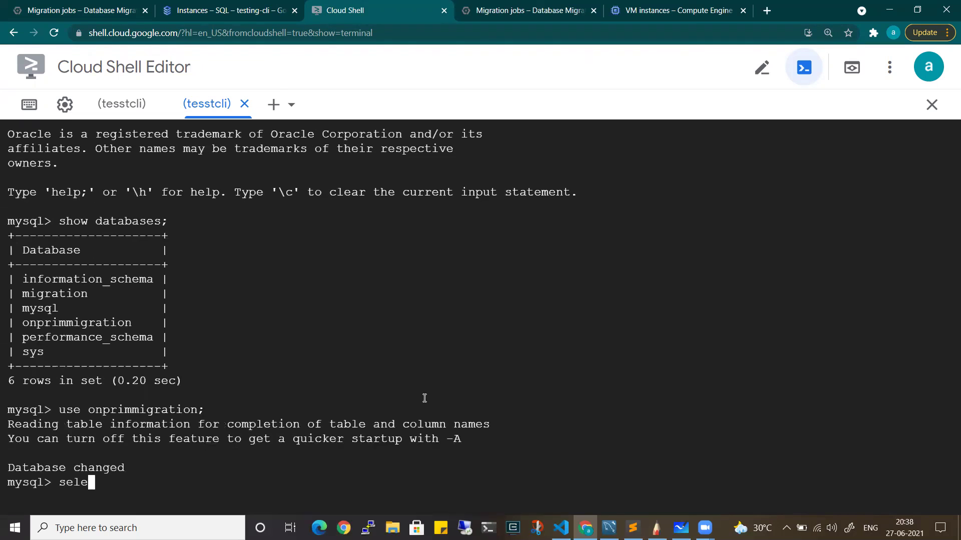
type("ct * from Persons;")
key("Return")
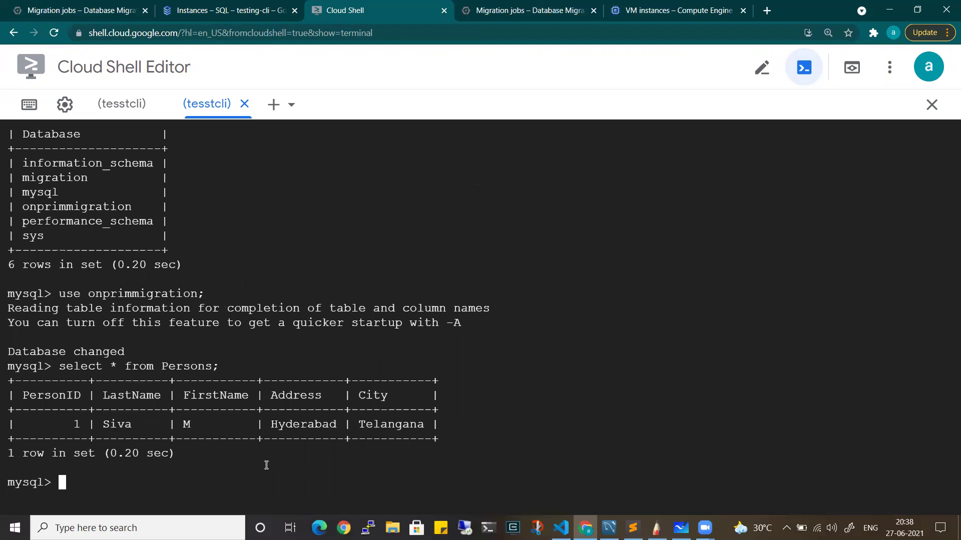
Try create database new;, which fails with ERROR 1290 read-only, and note the read replica type
type("create databas")
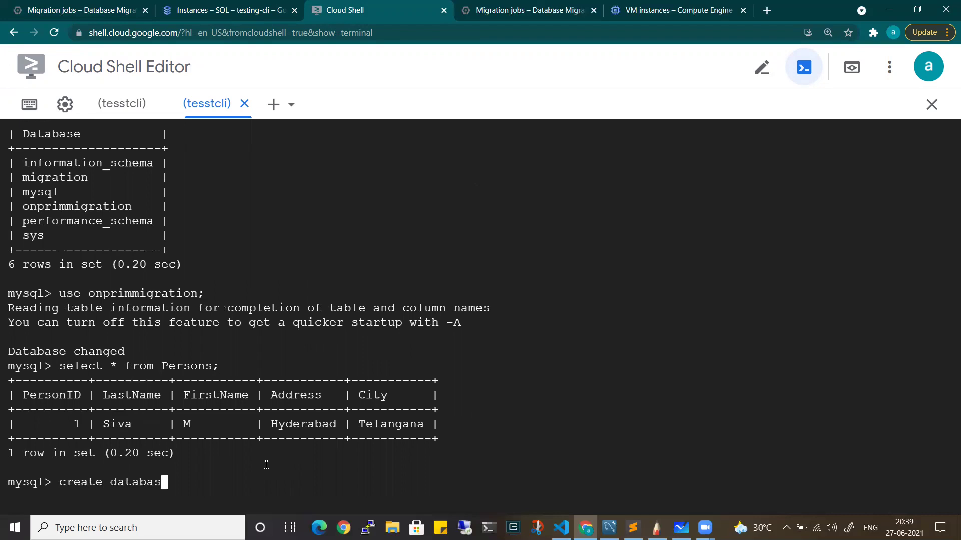
type("e new;")
key("Return")
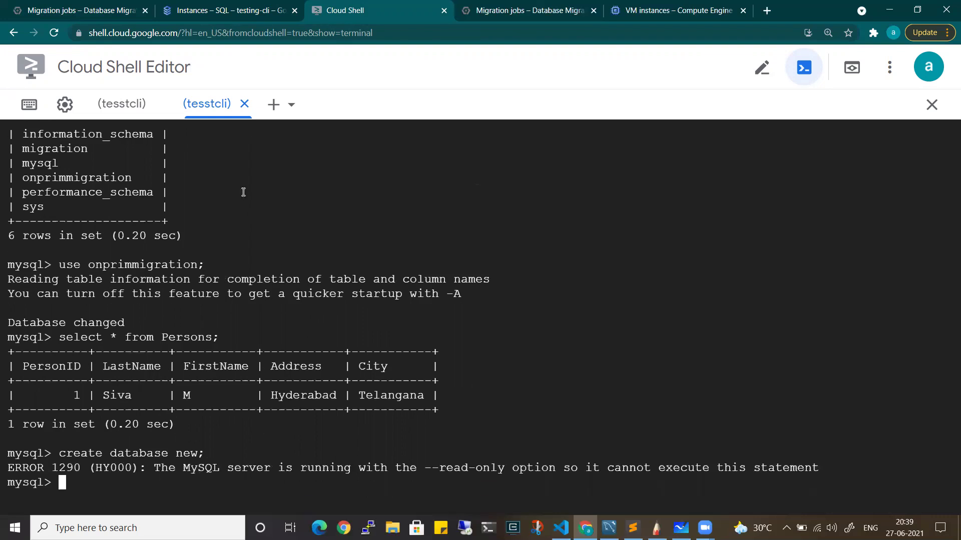
left_click(203, 11)
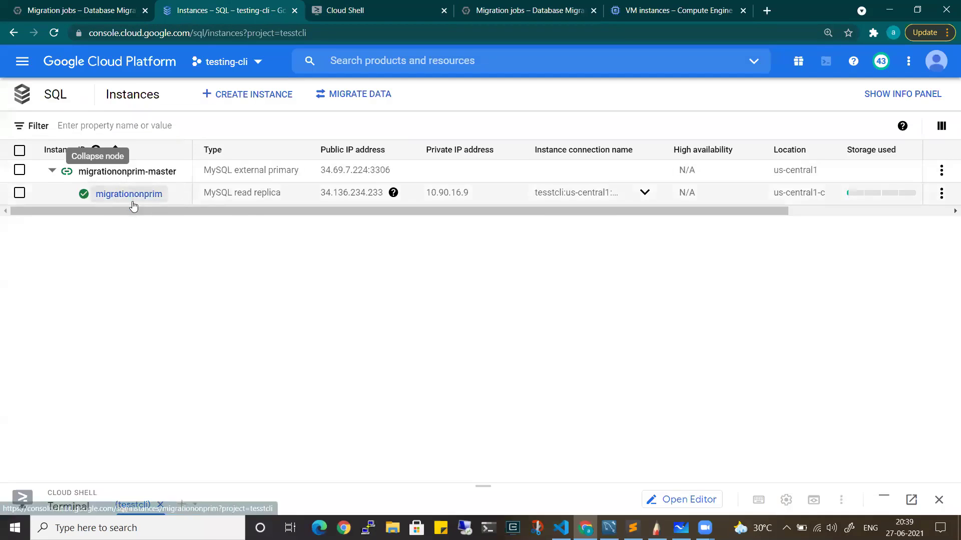
left_click_drag(289, 199, 203, 195)
left_click(368, 8)
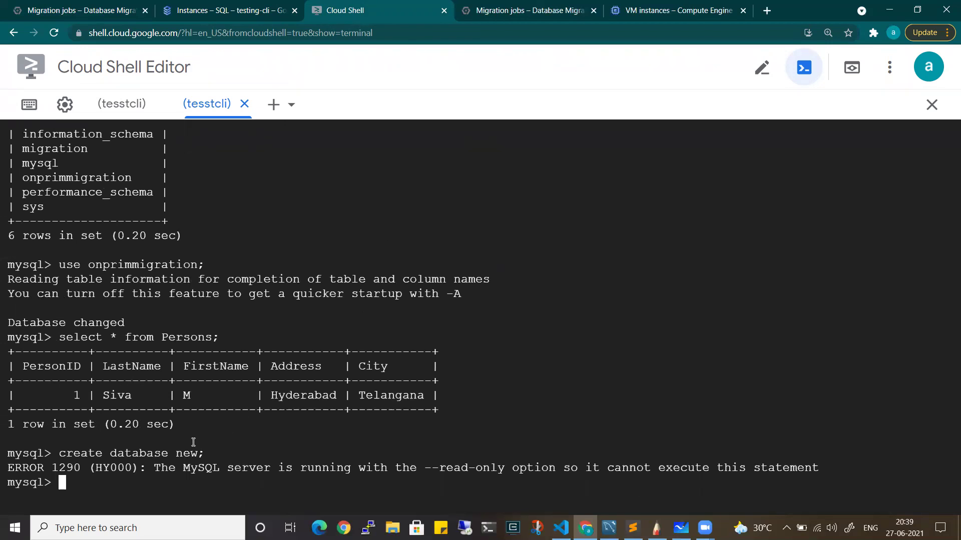
Handwrite '(dB) onp → GCP' with arrows and '(Dms)' under the source box, then minimize SketchBook
left_click(656, 528)
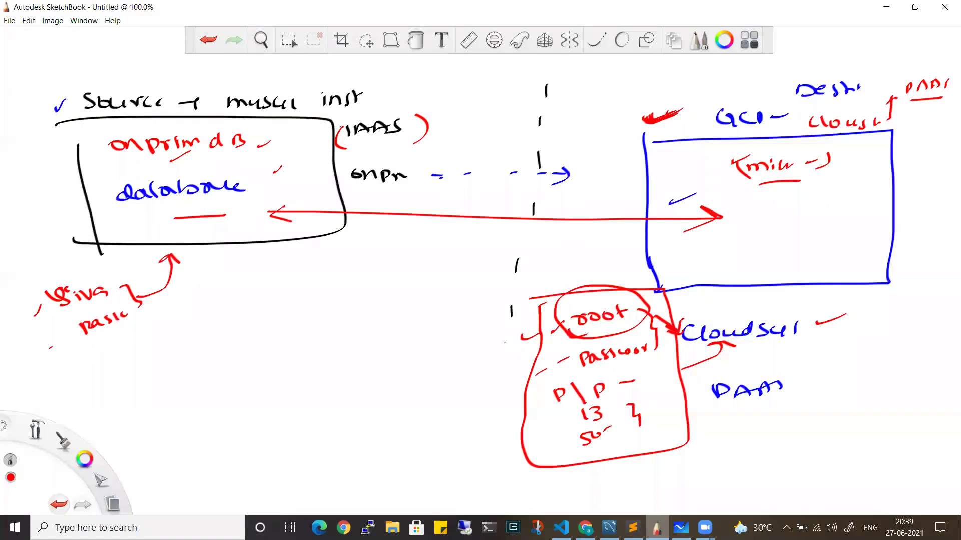
mouse_move(113, 344)
left_mouse_down()
mouse_move(142, 358)
mouse_move(243, 353)
left_mouse_up()
mouse_move(292, 324)
left_mouse_down()
mouse_move(289, 343)
mouse_move(382, 329)
left_mouse_up()
mouse_move(183, 388)
left_mouse_down()
mouse_move(231, 405)
mouse_move(180, 411)
left_mouse_up()
mouse_move(159, 330)
left_mouse_down()
mouse_move(198, 325)
mouse_move(134, 340)
left_mouse_up()
left_click_drag(210, 318, 271, 308)
left_click_drag(282, 311, 308, 295)
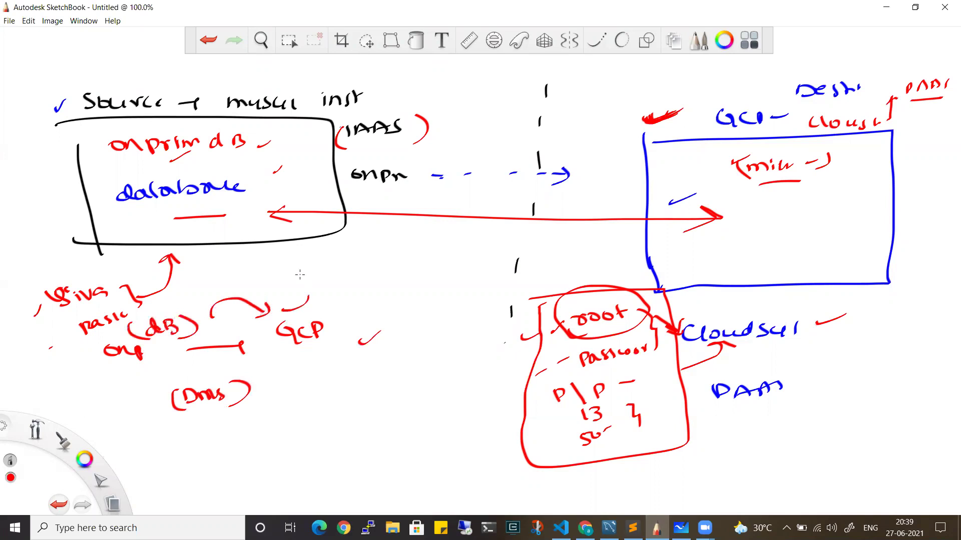
left_click(884, 7)
left_click(171, 6)
Review the migrationonprim job's continuous migration type against the Workbench source, then choose PROMOTE
left_click(115, 6)
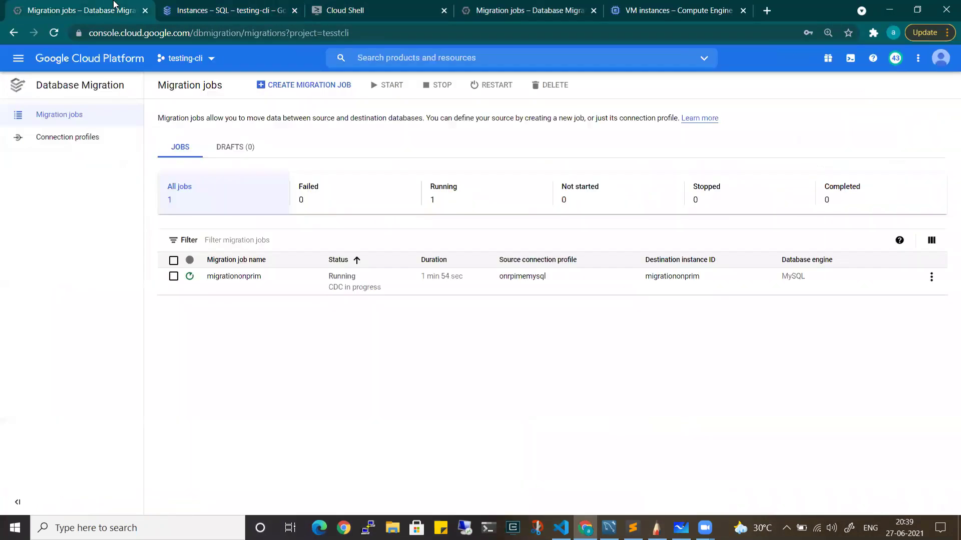
left_click(279, 332)
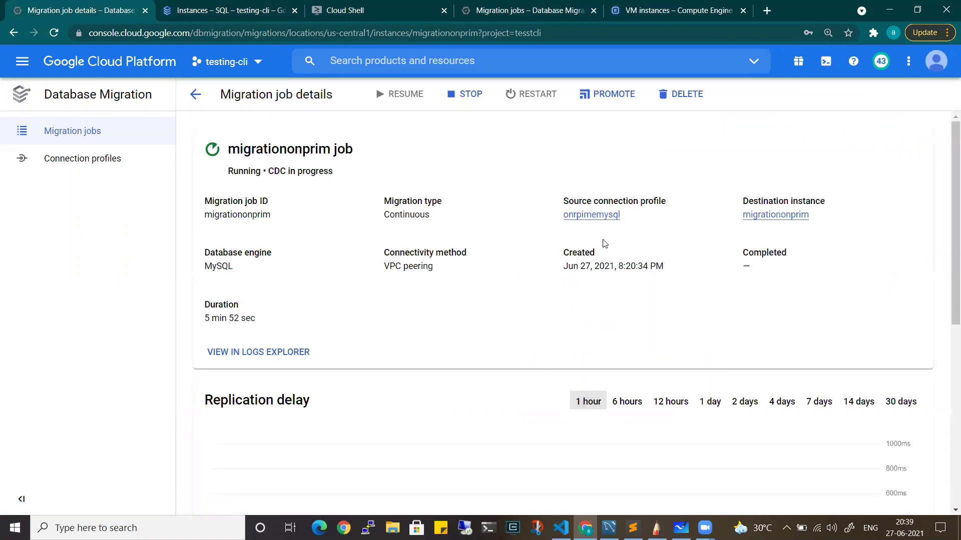
left_click_drag(436, 224, 381, 219)
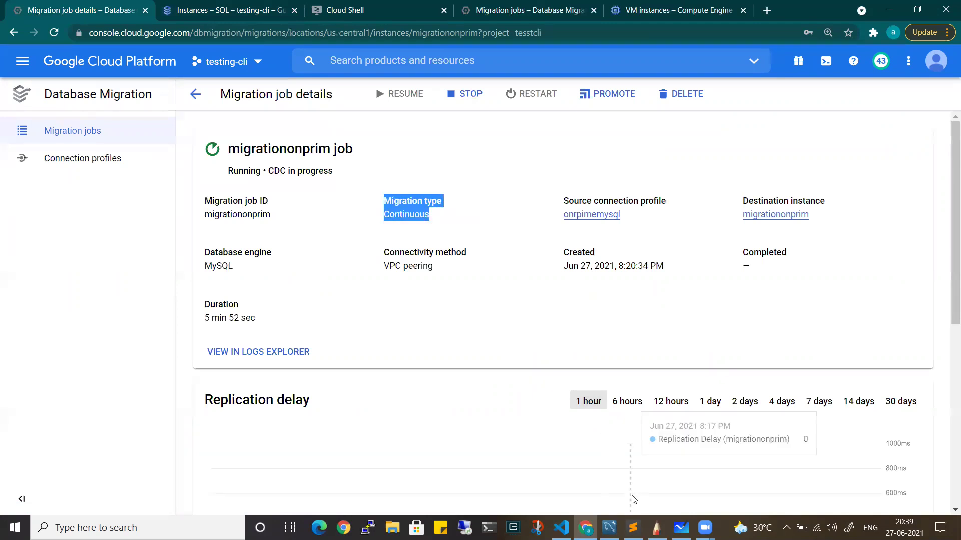
left_click(608, 528)
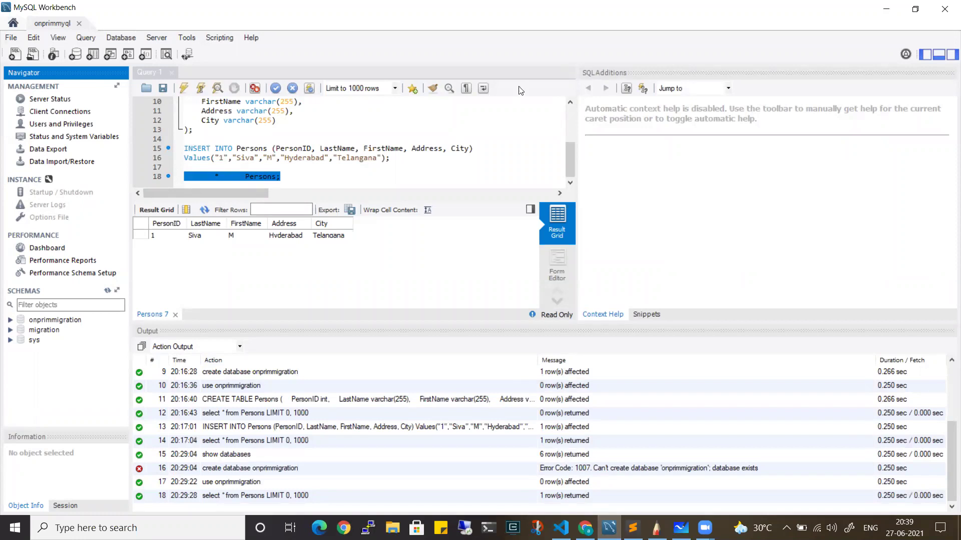
left_click(883, 9)
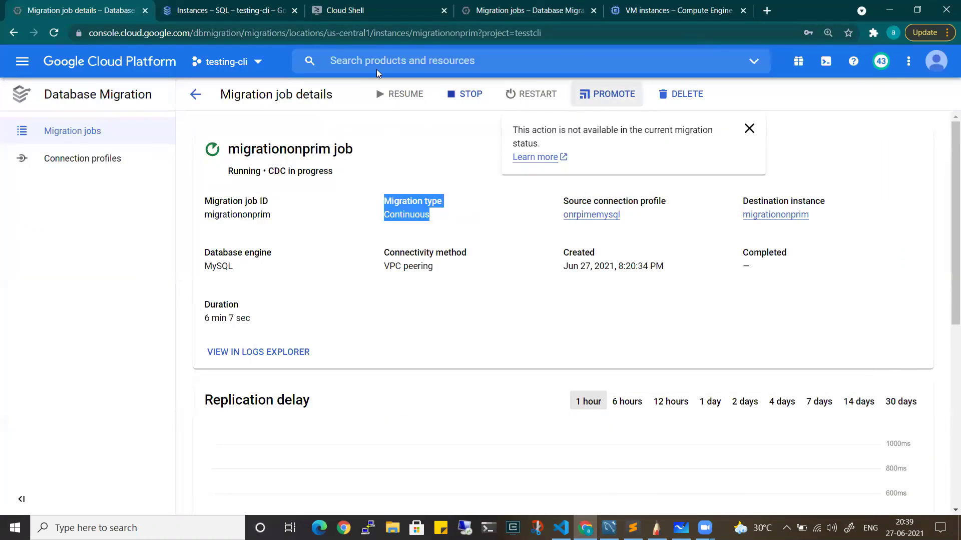
left_click(228, 10)
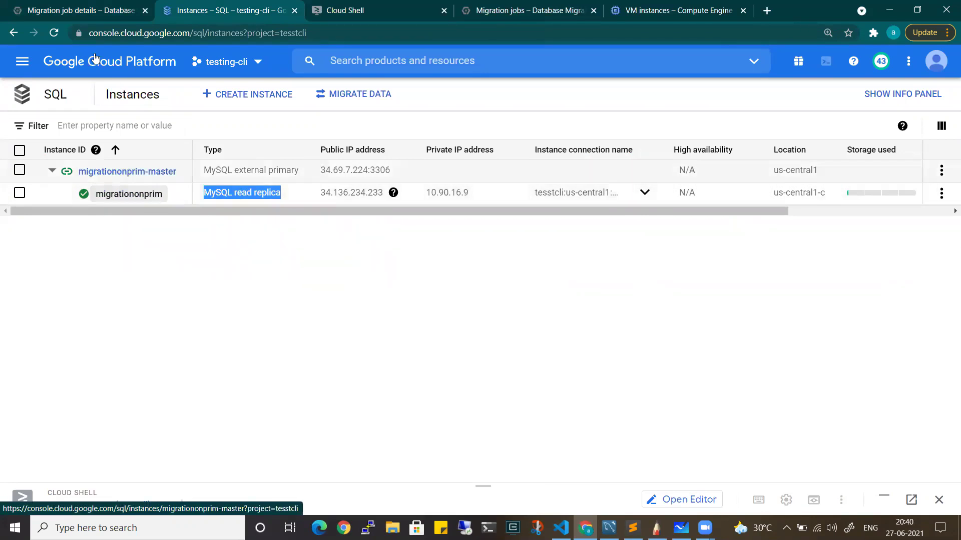
left_click(80, 10)
left_click(590, 99)
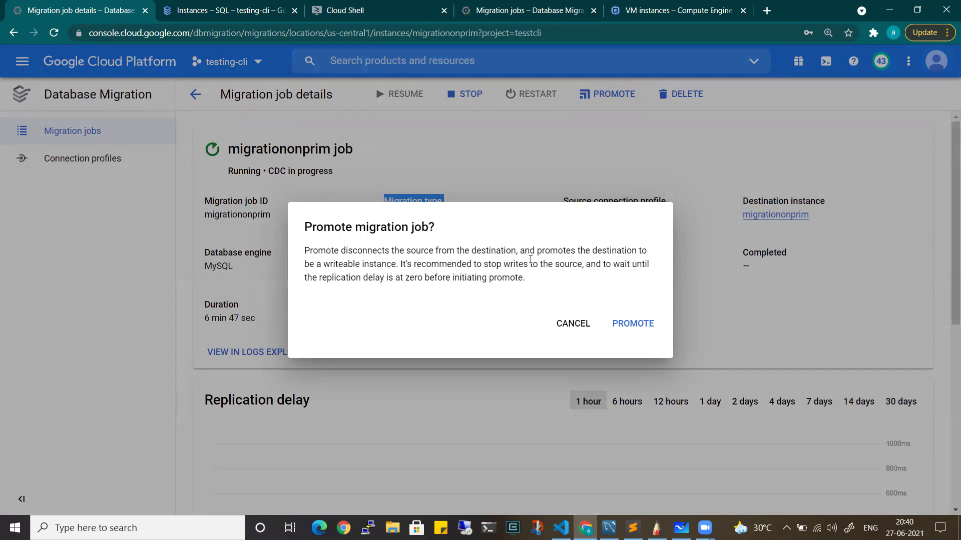
Read the warning about the instance becoming writable and disconnected, then confirm promoting migrationonprim
left_click_drag(396, 251, 469, 251)
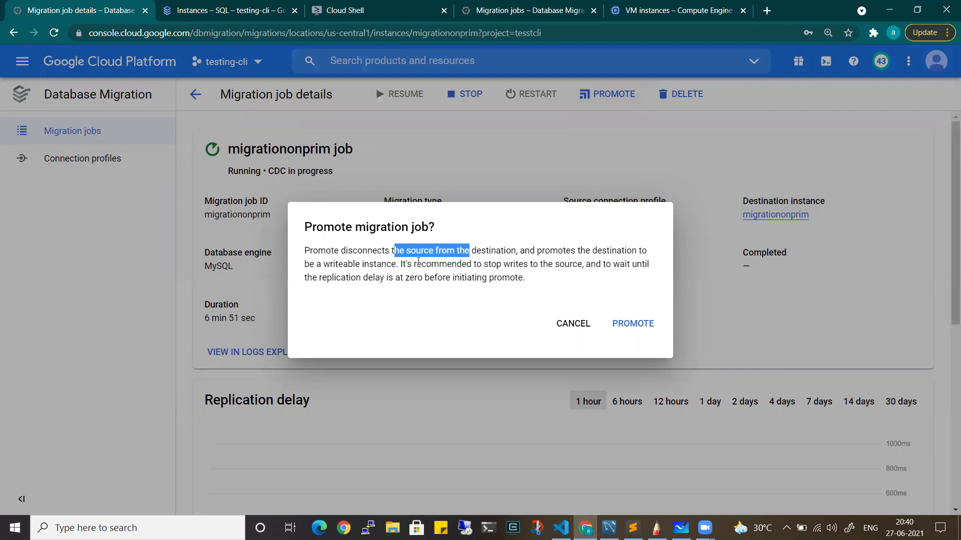
left_click_drag(396, 264, 377, 261)
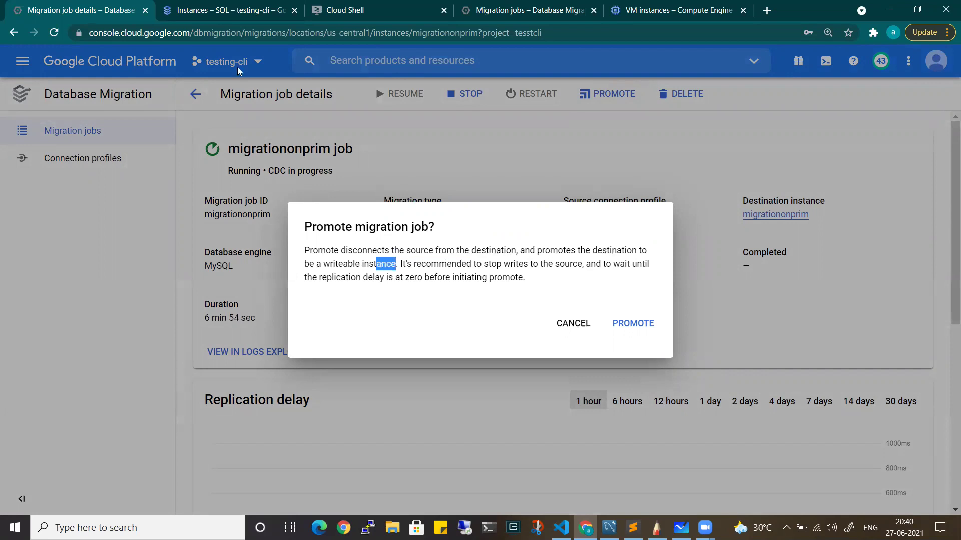
left_click(226, 10)
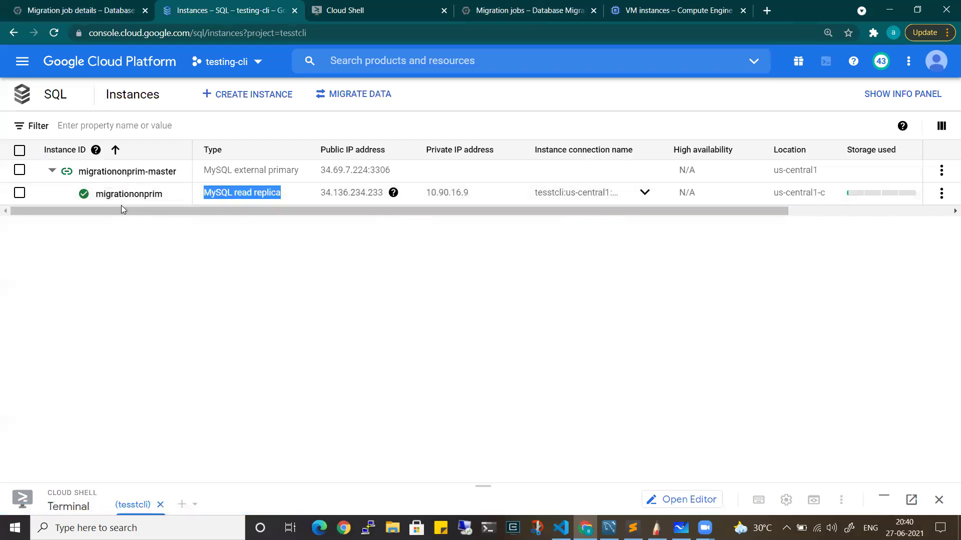
left_click(109, 7)
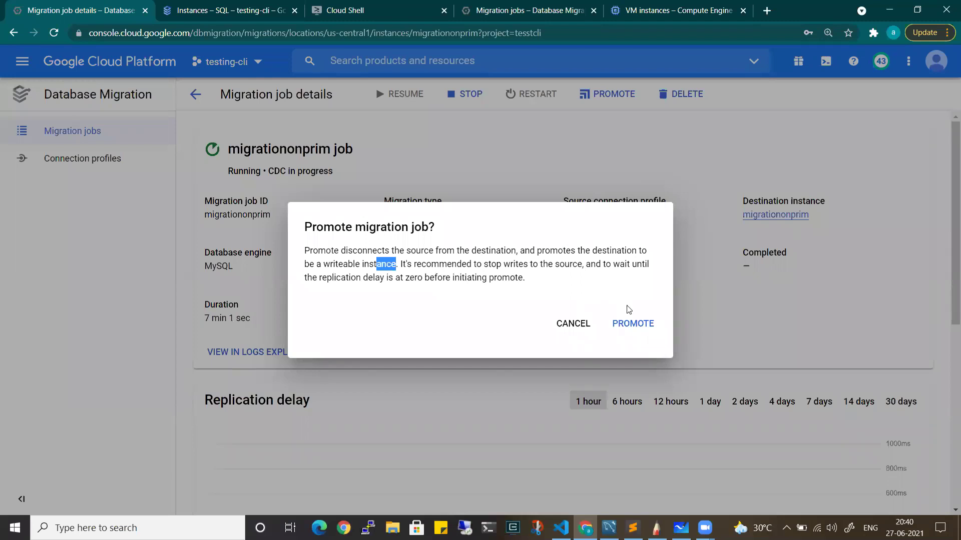
left_click(631, 324)
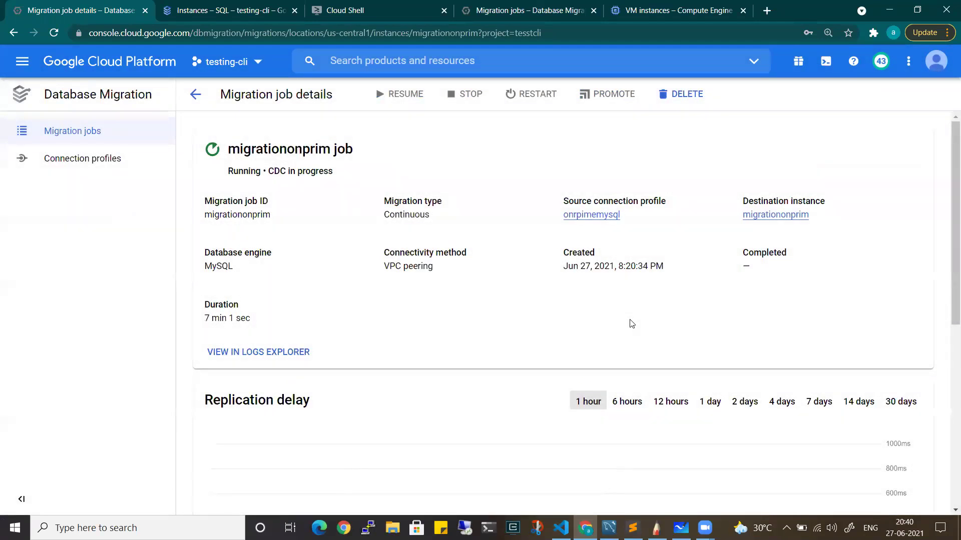
left_click(252, 15)
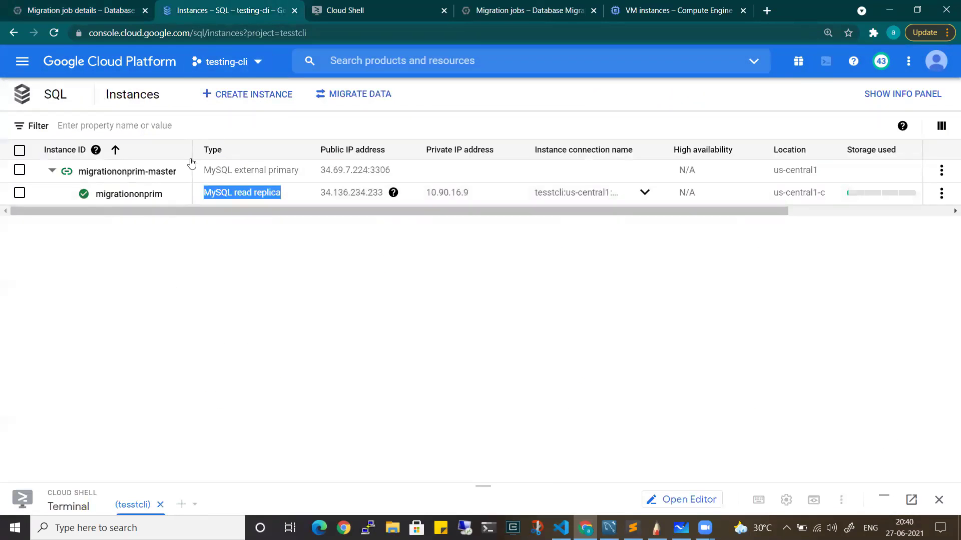
Reload the instances list to confirm migrationonprim is MySQL 5.7, then highlight Cloud Shell's ERROR 1290 read-only message
left_click(56, 33)
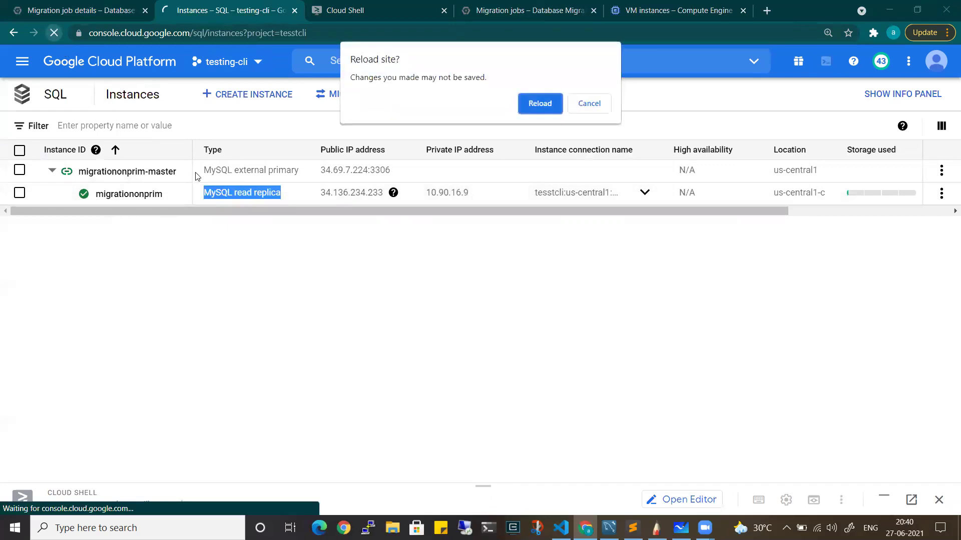
left_click(529, 111)
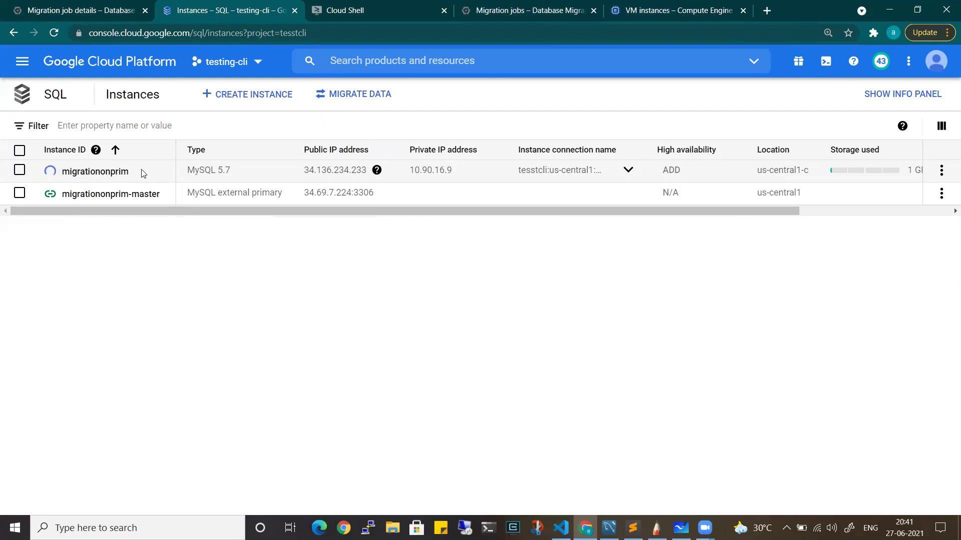
left_click(390, 6)
left_click_drag(316, 467, 544, 468)
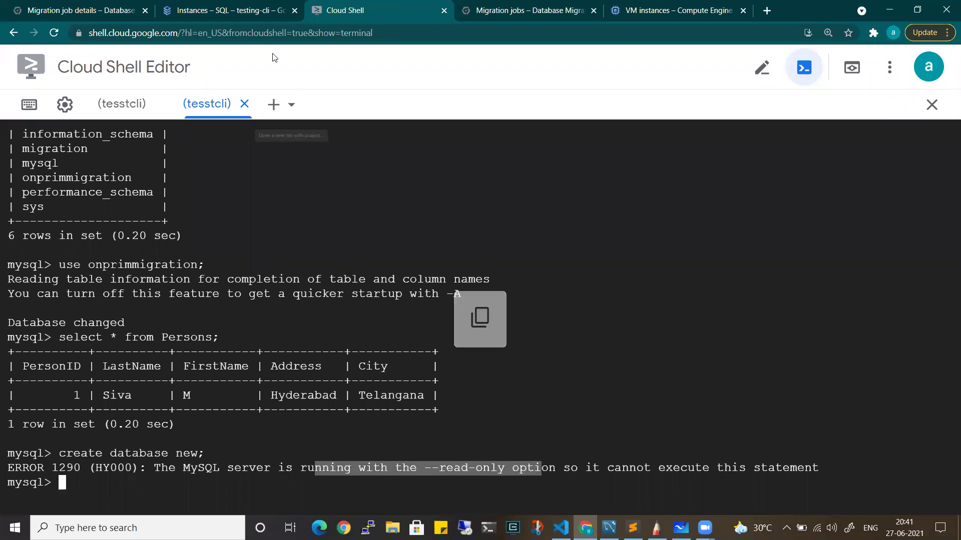
Exit the mysql session and rerun gcloud sql connect migrationonprim --user=root --quiet from history
left_click(235, 9)
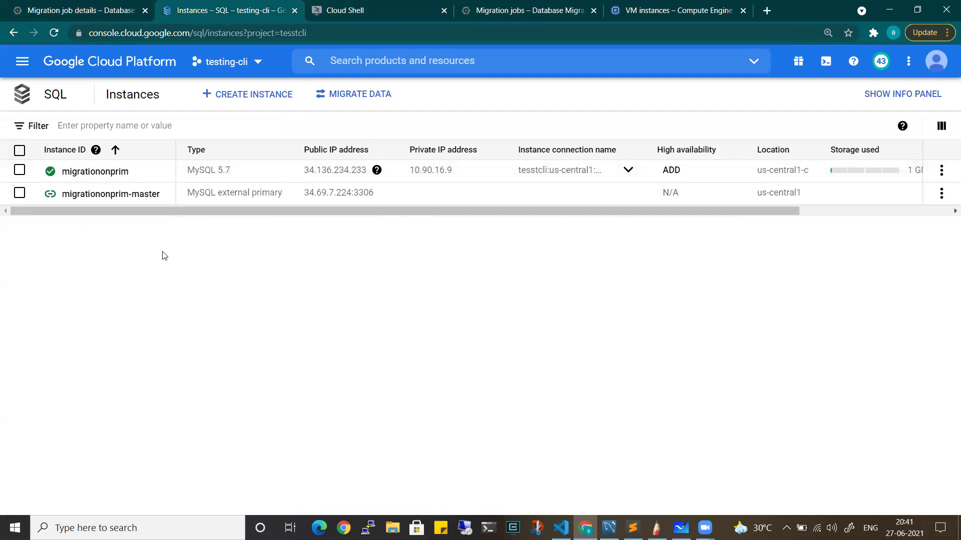
left_click(310, 6)
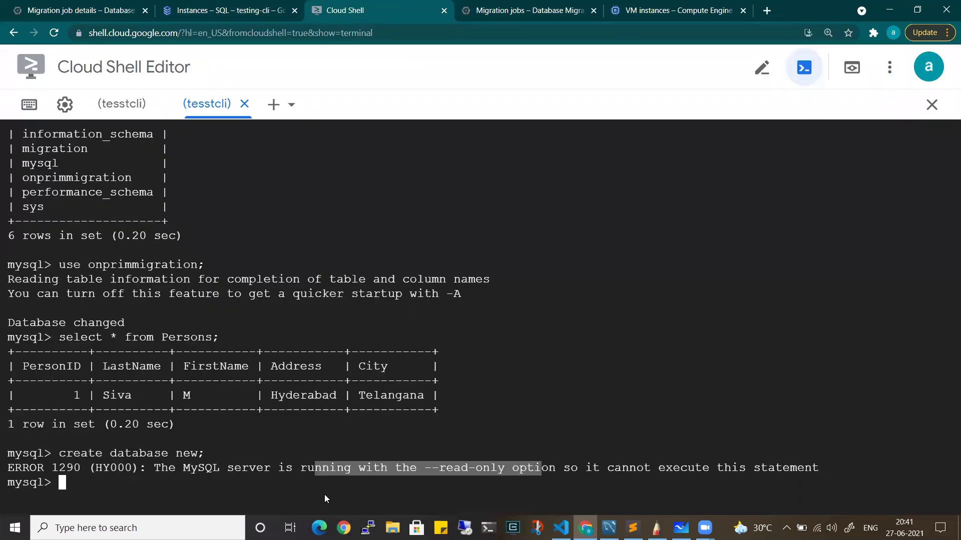
left_click(300, 486)
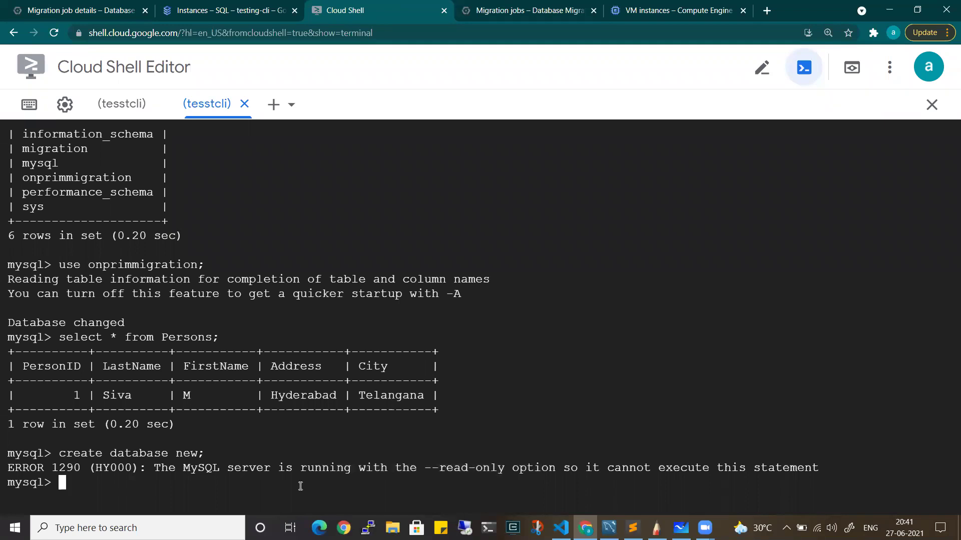
key("ctrl+c")
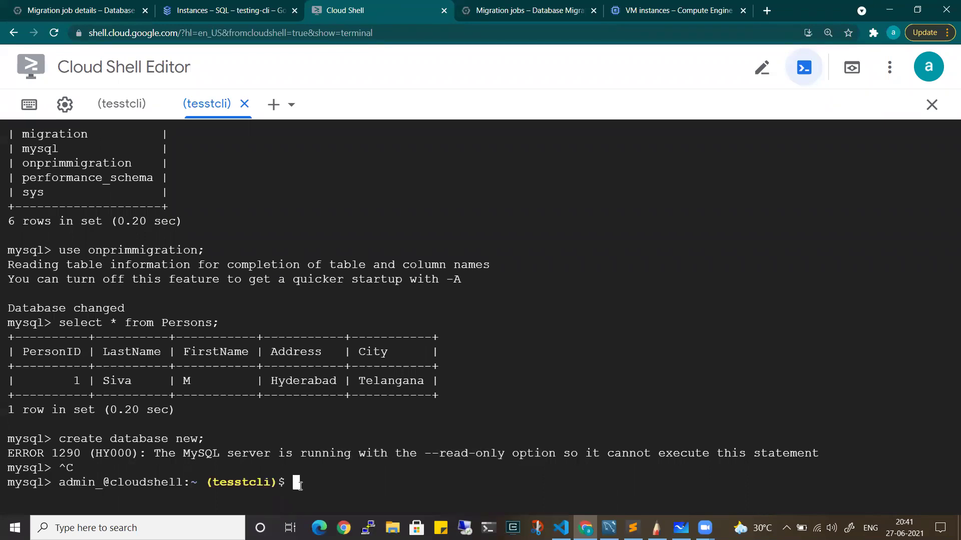
key("Up")
key("Return")
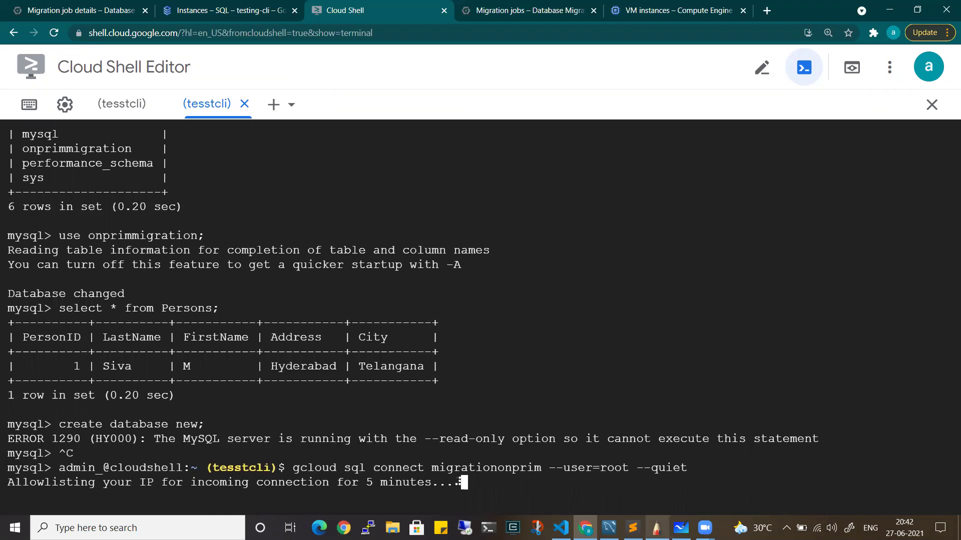
left_click(656, 528)
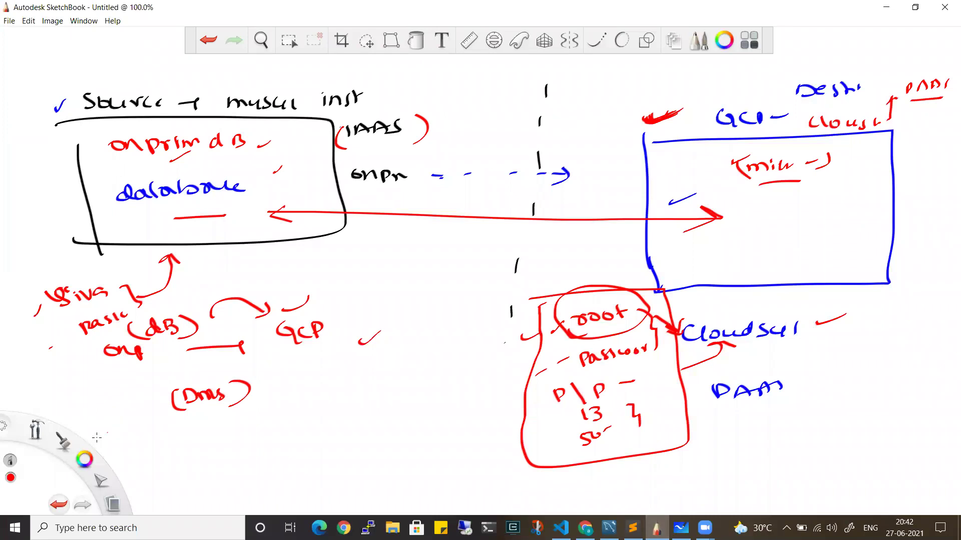
Switch the brush to green and draw ticks along the migration arrow
left_click(84, 460)
left_click(83, 464)
left_click_drag(373, 209, 434, 200)
left_click_drag(449, 202, 474, 197)
left_click_drag(493, 200, 549, 189)
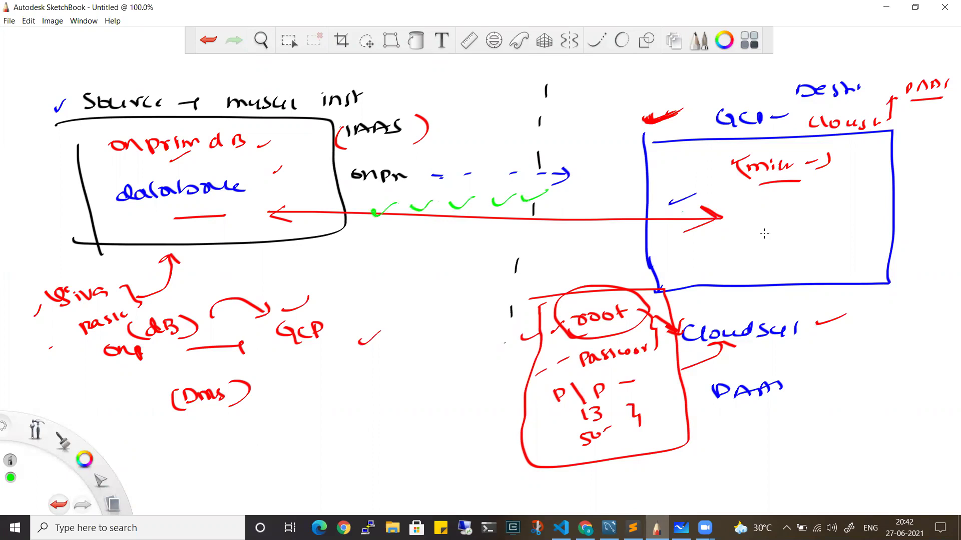
Draw a green upward arrow below the Cloud SQL box with a handwritten WRITE note
mouse_move(867, 292)
left_mouse_down()
mouse_move(875, 323)
mouse_move(883, 299)
left_mouse_up()
mouse_move(835, 358)
left_mouse_down()
mouse_move(849, 372)
mouse_move(865, 371)
mouse_move(832, 375)
left_mouse_up()
mouse_move(842, 367)
left_mouse_down()
mouse_move(862, 357)
mouse_move(877, 371)
left_mouse_up()
left_click_drag(880, 355, 888, 372)
left_click_drag(893, 357, 914, 355)
mouse_move(903, 357)
left_mouse_down()
mouse_move(903, 370)
mouse_move(919, 350)
left_mouse_up()
left_click_drag(910, 359, 917, 358)
left_click_drag(910, 366, 920, 365)
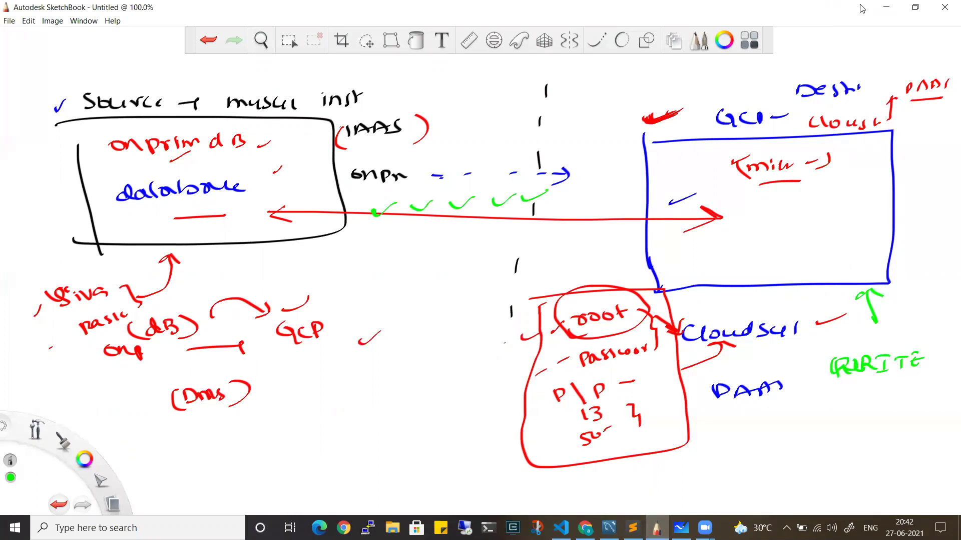
left_click(886, 7)
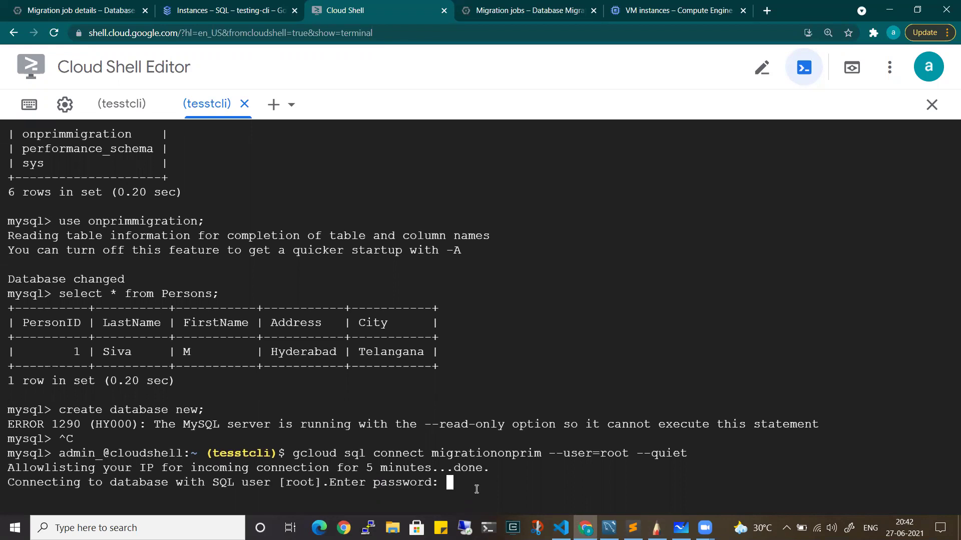
Submit the root password and run show databases; on the promoted instance
key("Return")
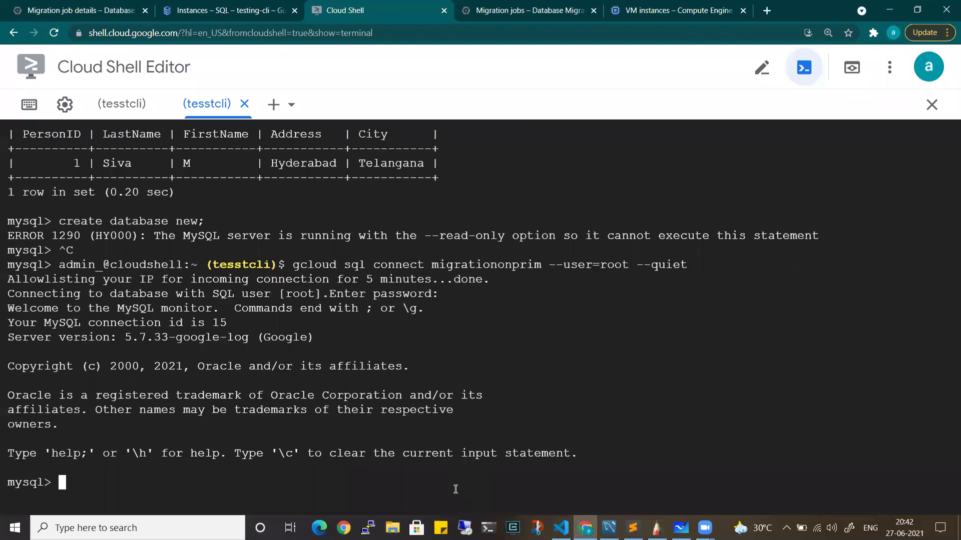
type("show databases;")
key("Return")
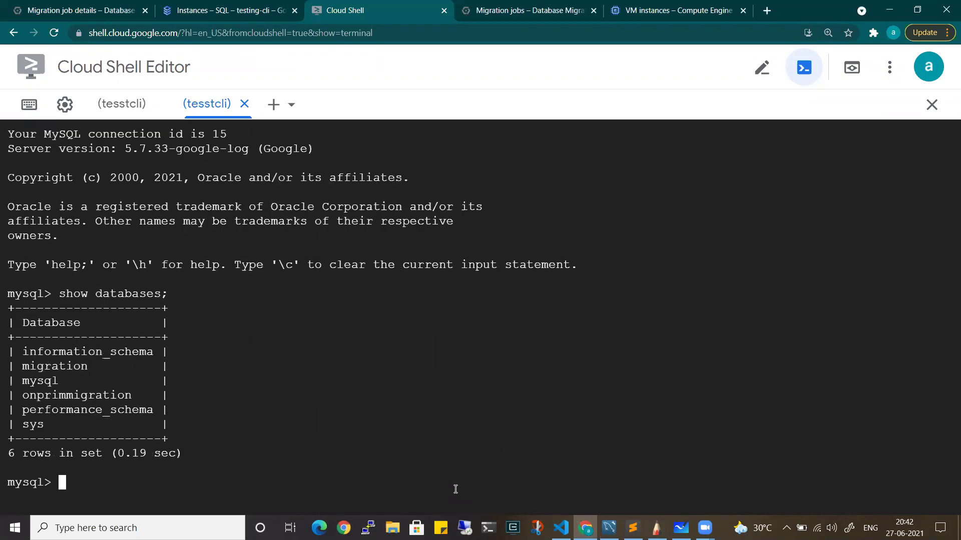
Run select onprimmigration; and then use onprimmigration; to switch to that database
type("select")
left_click_drag(133, 395, 25, 398)
left_click(168, 481)
key("ctrl+v")
type(";")
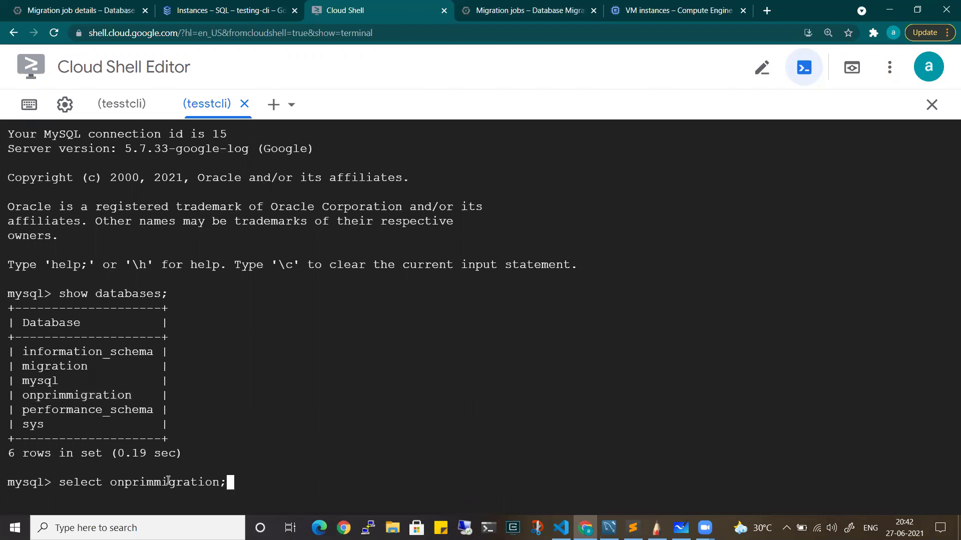
key("Return")
type("use")
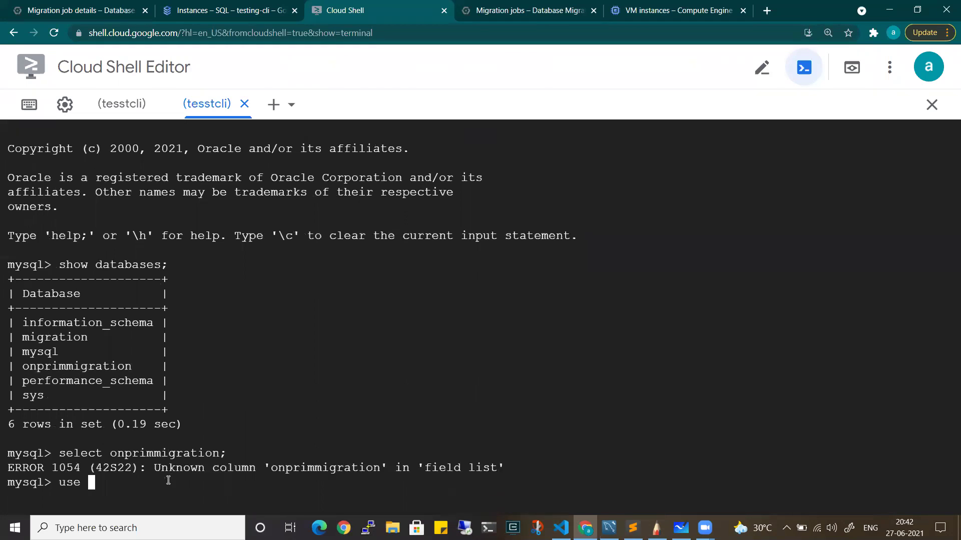
key("ctrl+v")
type(";")
key("Return")
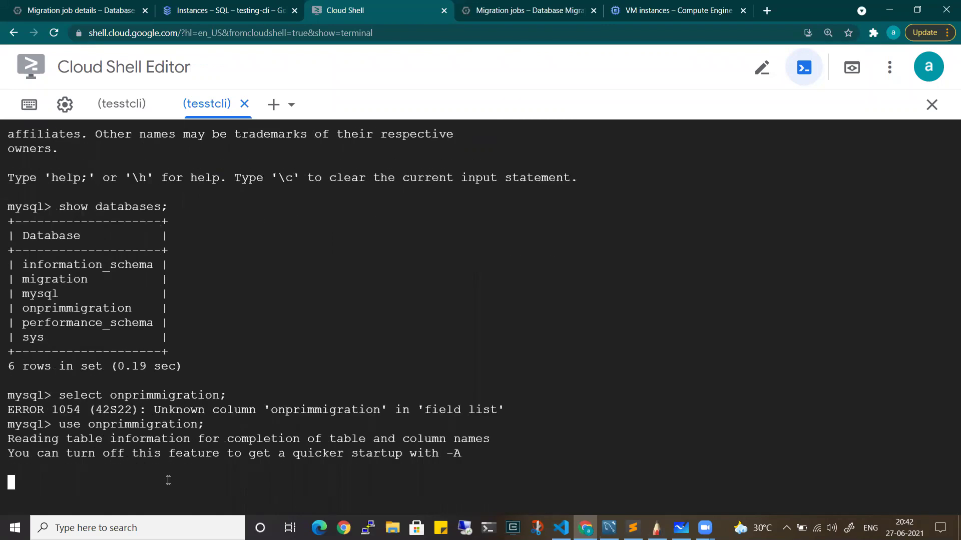
Run create database new; and confirm new appears among the seven databases
type("cre")
key("BackSpace")
key("BackSpace")
type("reate ")
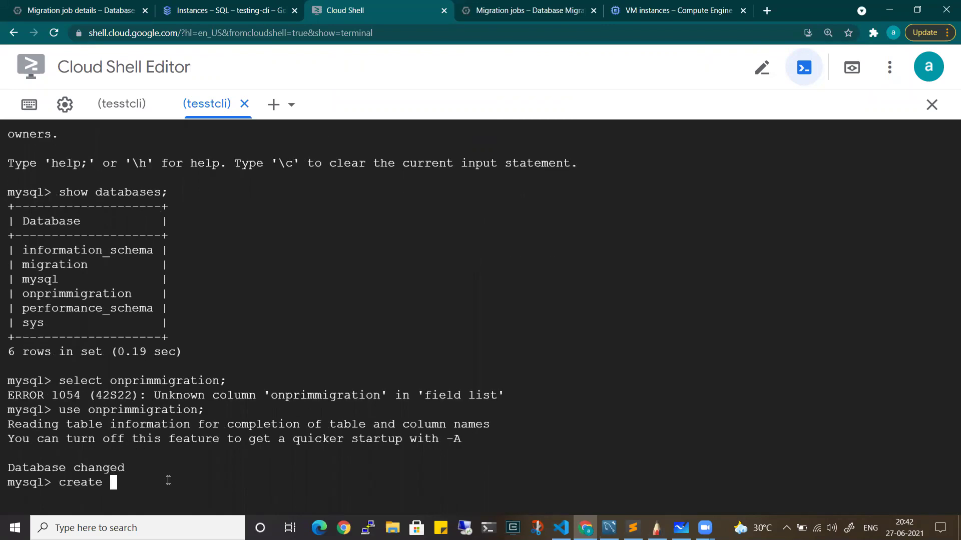
type("database new;")
key("Return")
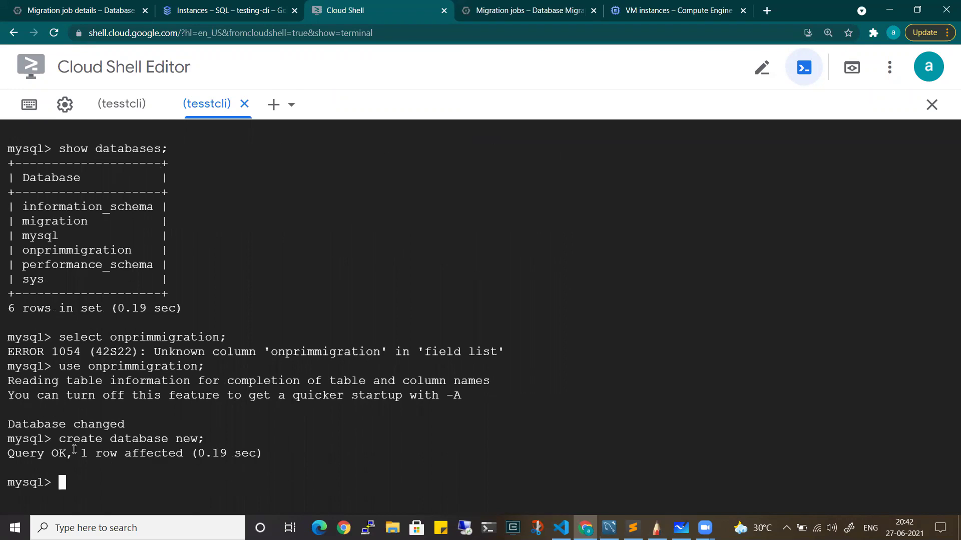
type("show databases;")
key("Return")
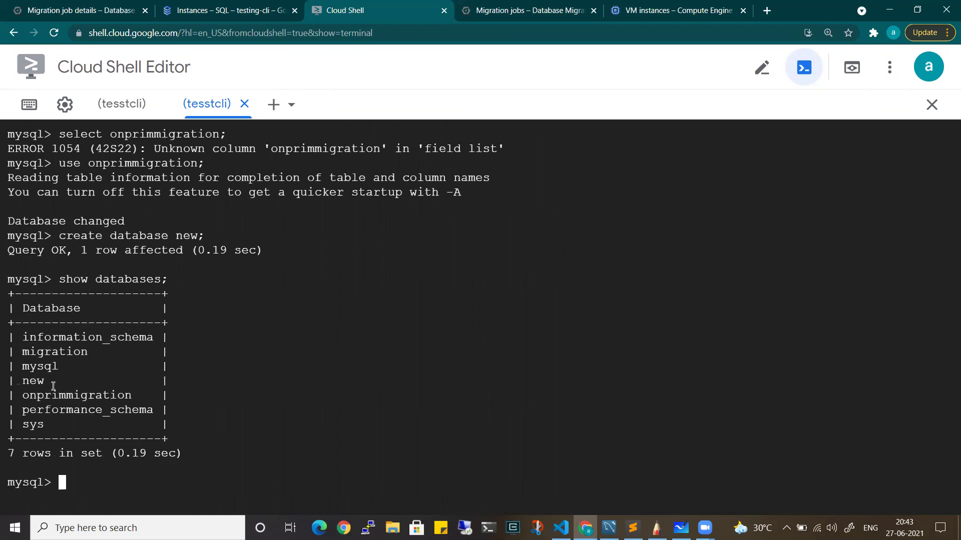
left_click_drag(50, 382, 28, 350)
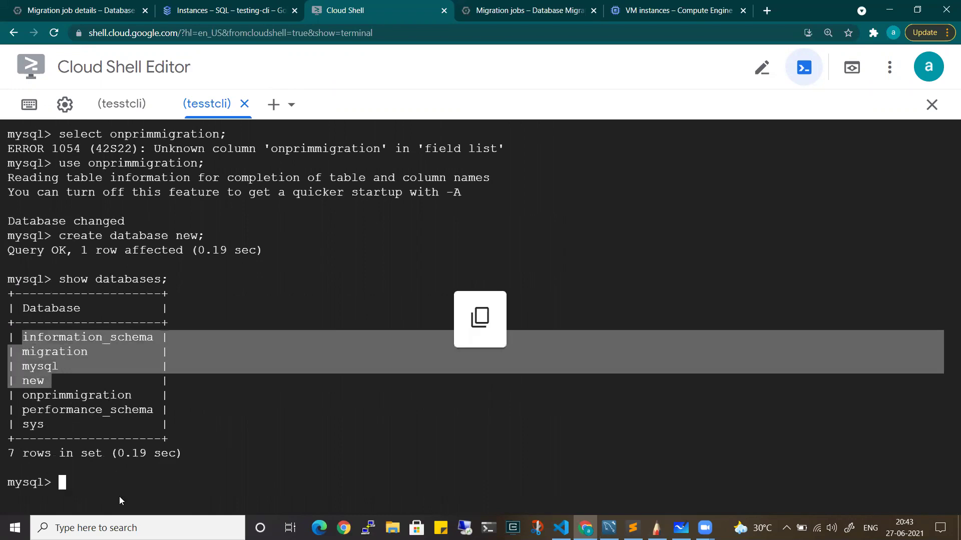
left_click(233, 4)
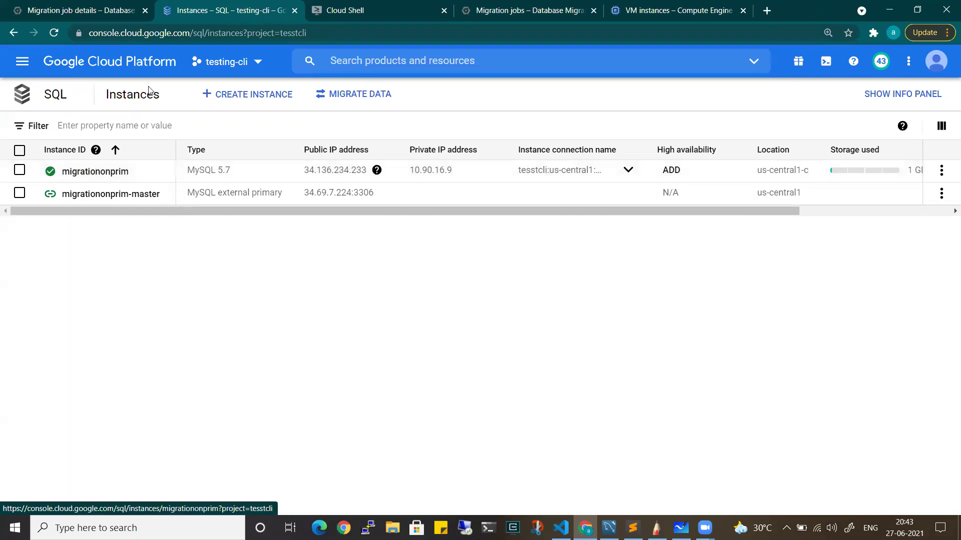
Delete the migrationonprim migration job, typing Delete in the confirmation field
left_click(113, 11)
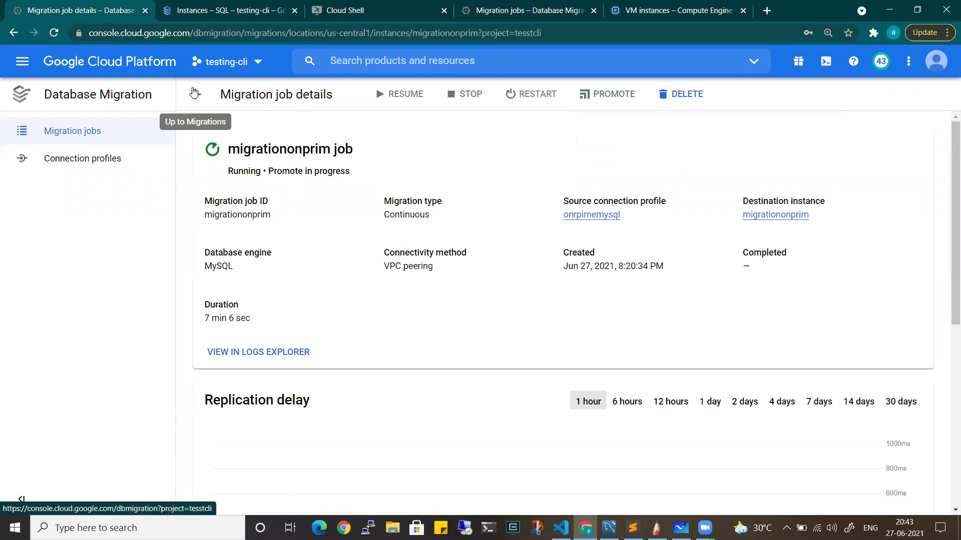
left_click(195, 94)
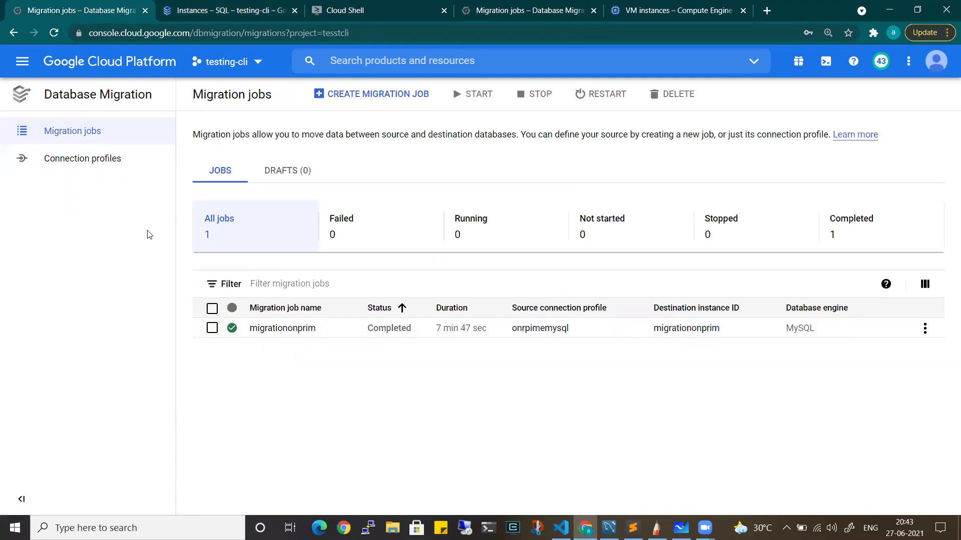
left_click(213, 329)
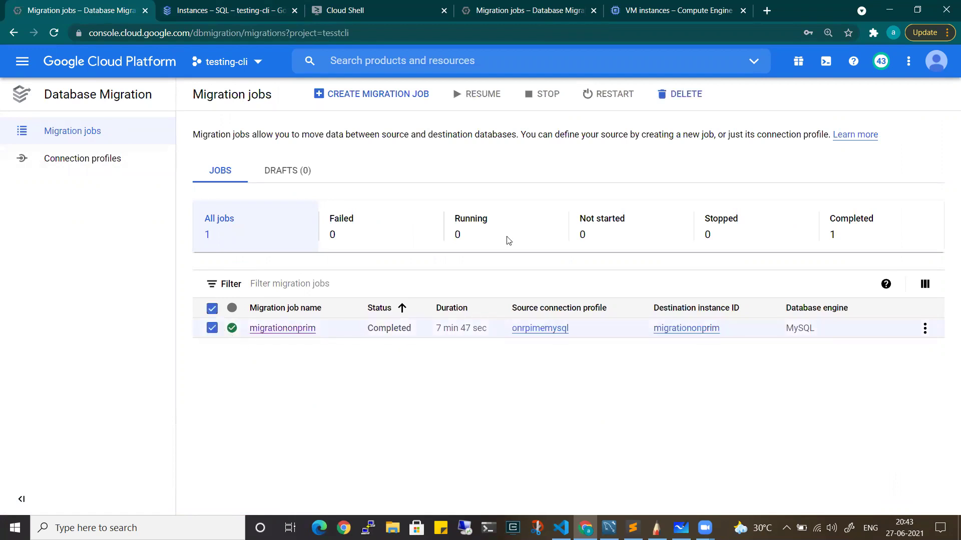
left_click(678, 95)
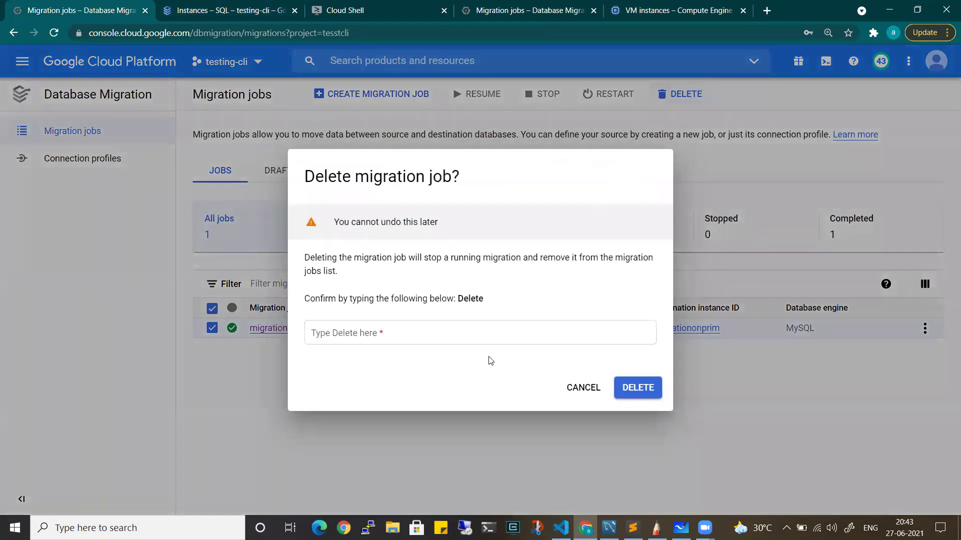
left_click(463, 335)
type("Delete")
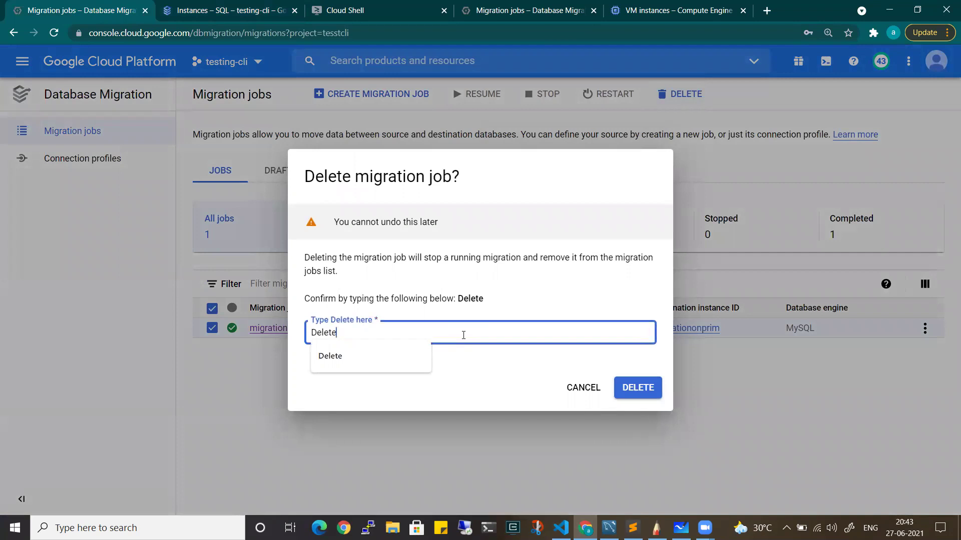
left_click(639, 389)
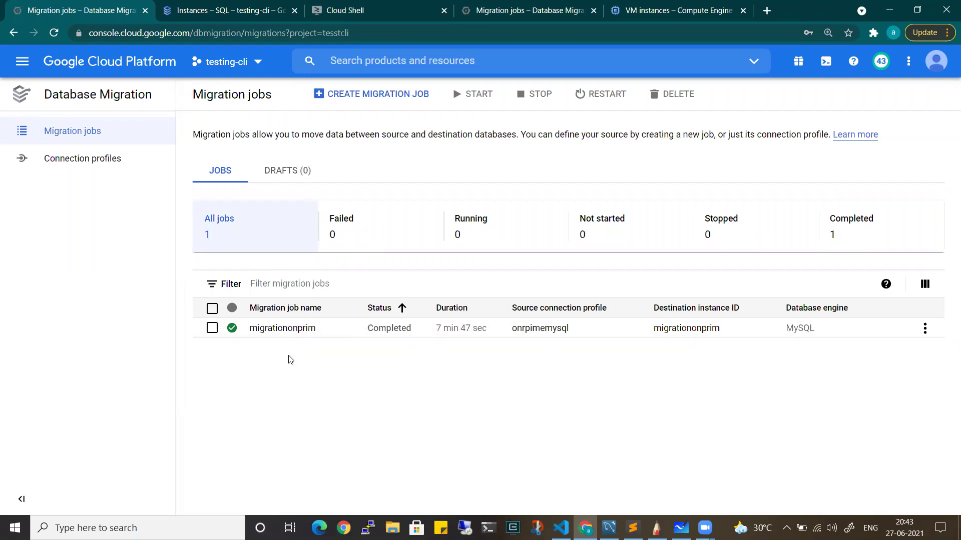
Reload the SQL instances list and verify the Migration jobs list is now empty
left_click(220, 11)
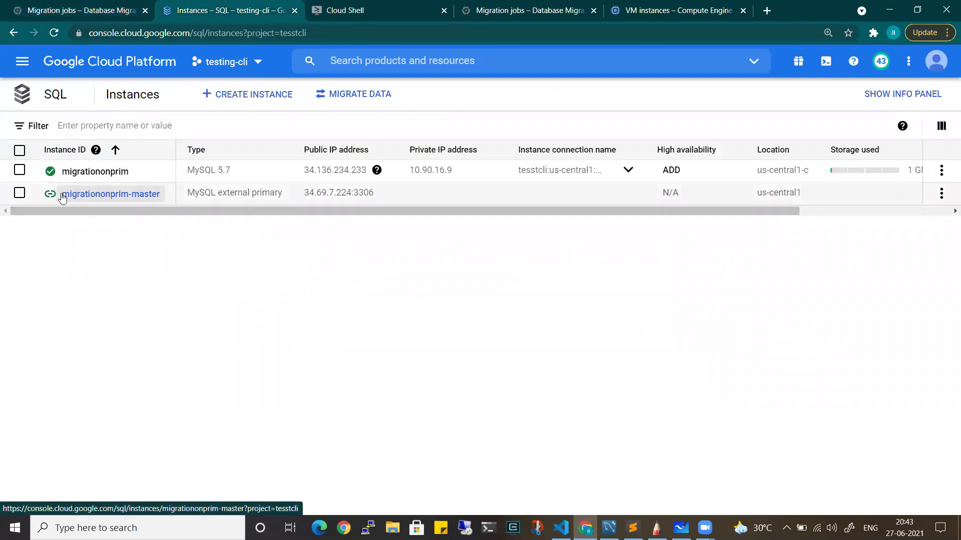
left_click(59, 33)
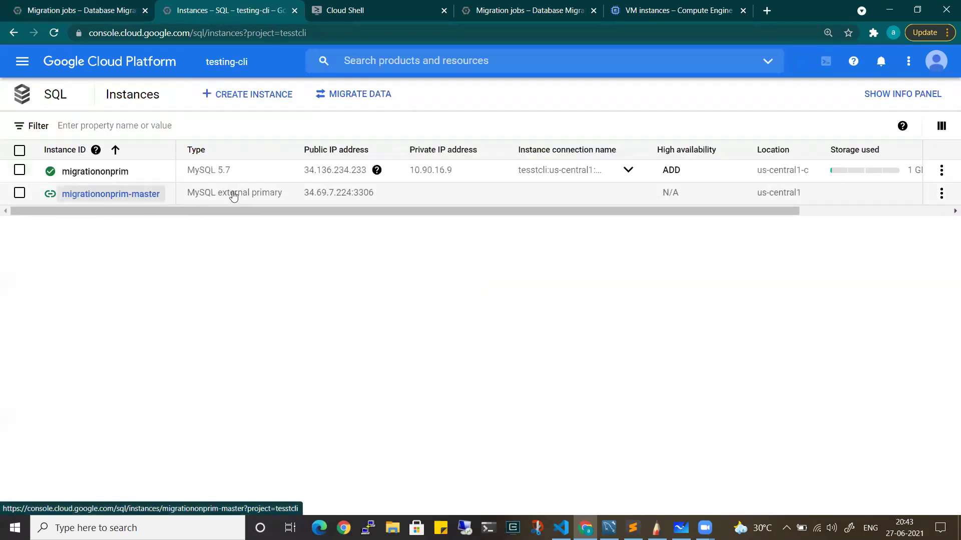
left_click(86, 9)
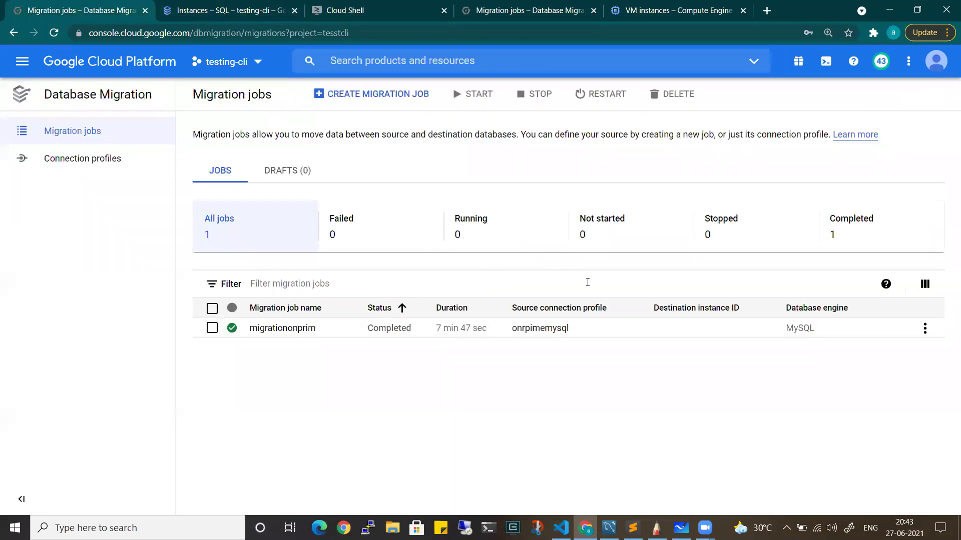
left_click(253, 7)
left_click(54, 33)
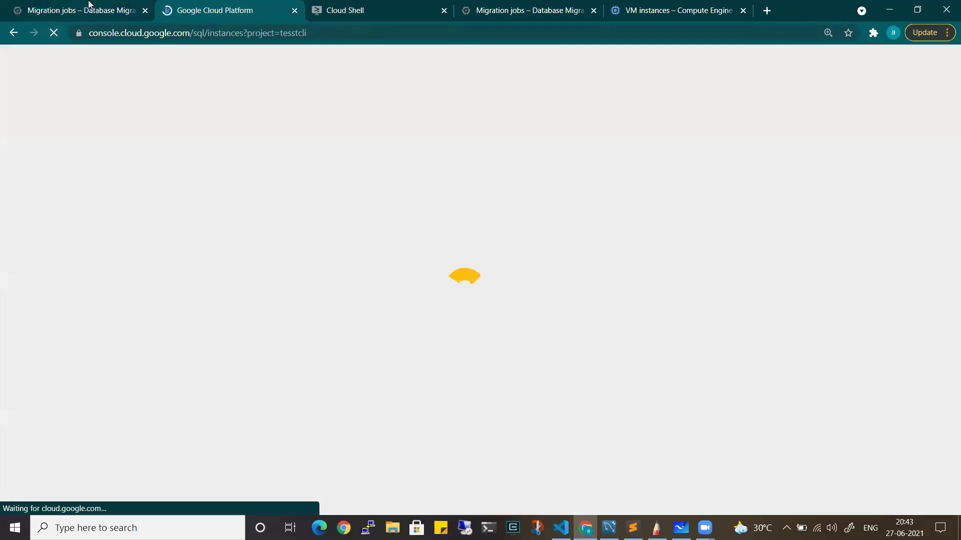
left_click(80, 11)
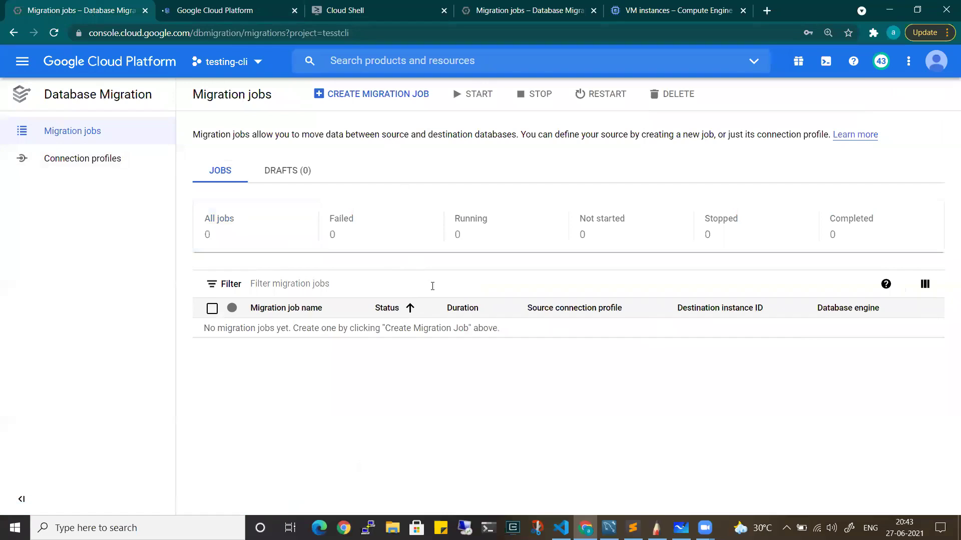
Delete the onrpimemysql connection profile from its row menu, then reload the SQL instances list
left_click(93, 158)
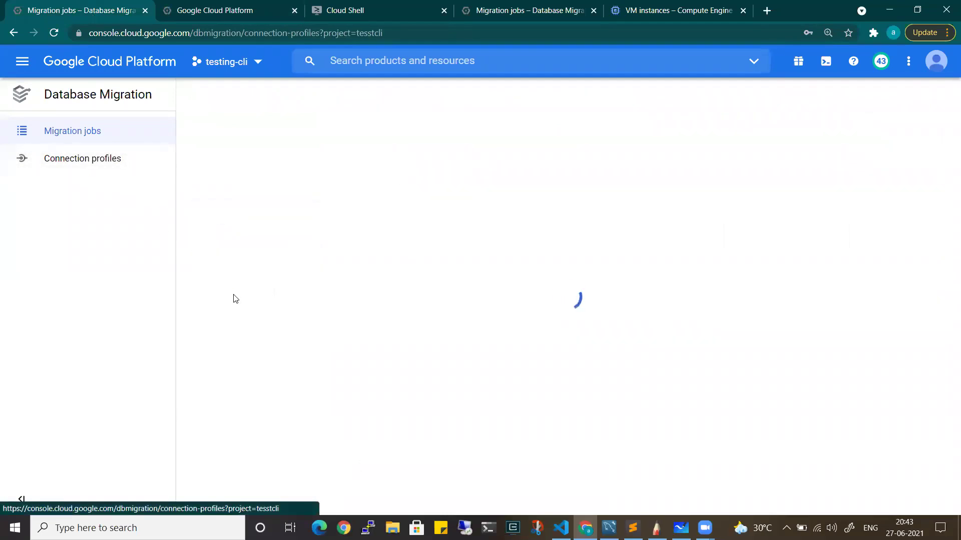
left_click(212, 217)
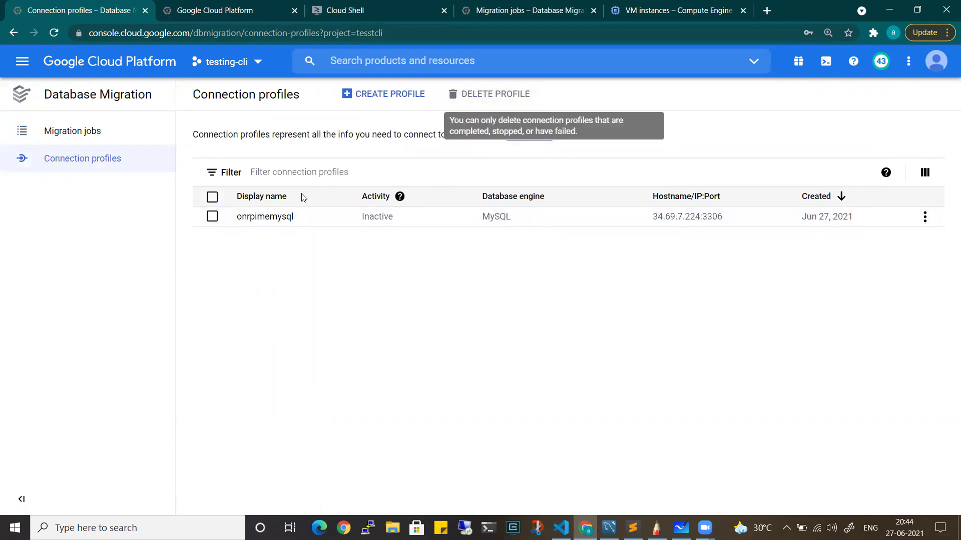
left_click(212, 217)
left_click(924, 216)
left_click(905, 263)
left_click(603, 329)
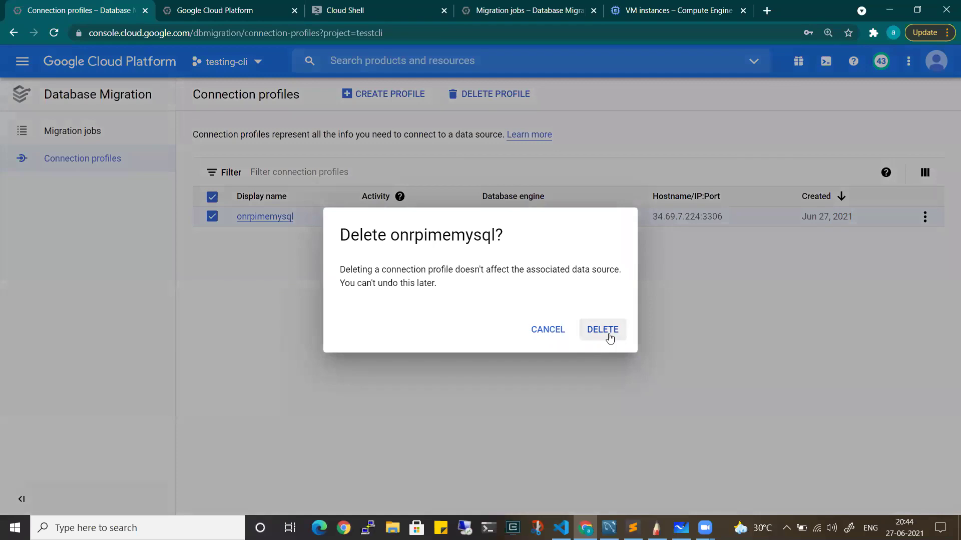
left_click(263, 8)
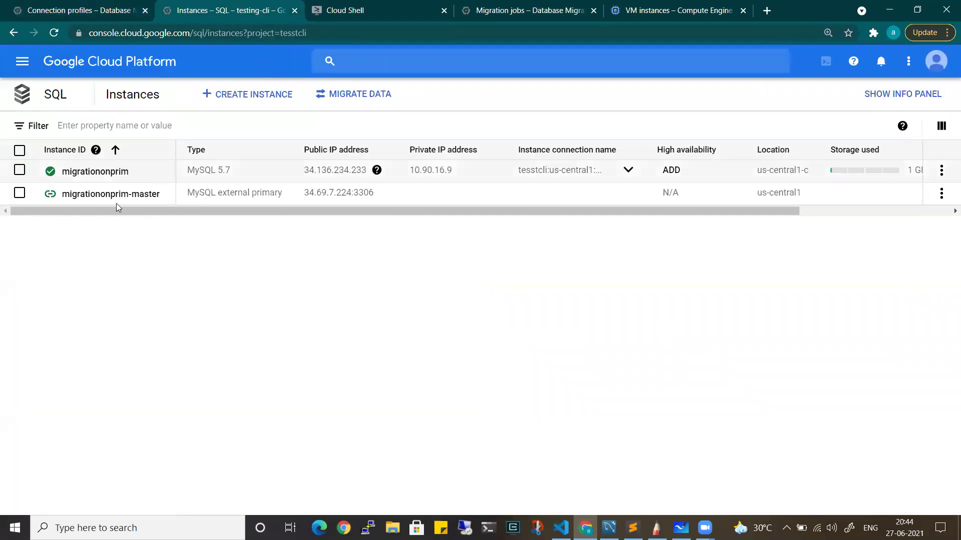
left_click(58, 33)
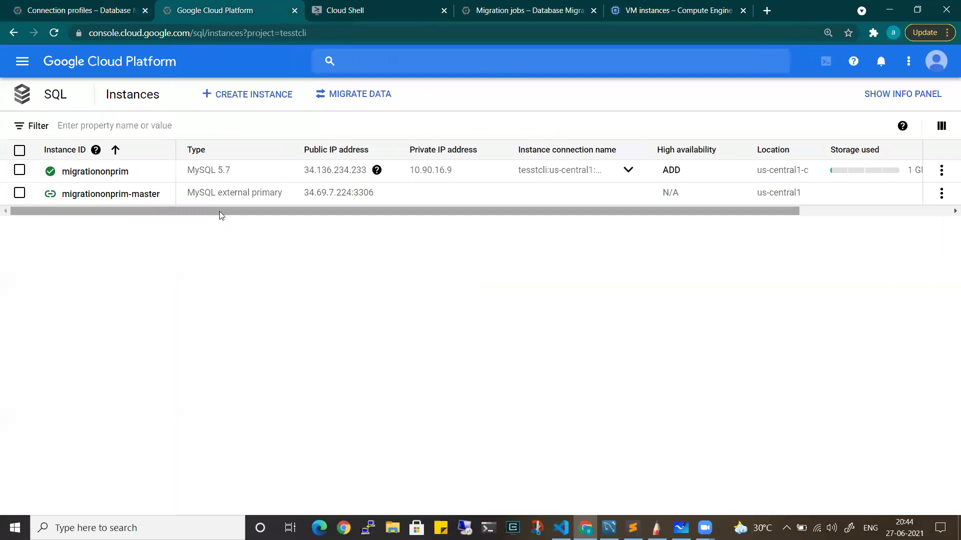
Delete migrationonprim-master by pasting its instance ID into the confirmation field
left_click(941, 193)
left_click(910, 217)
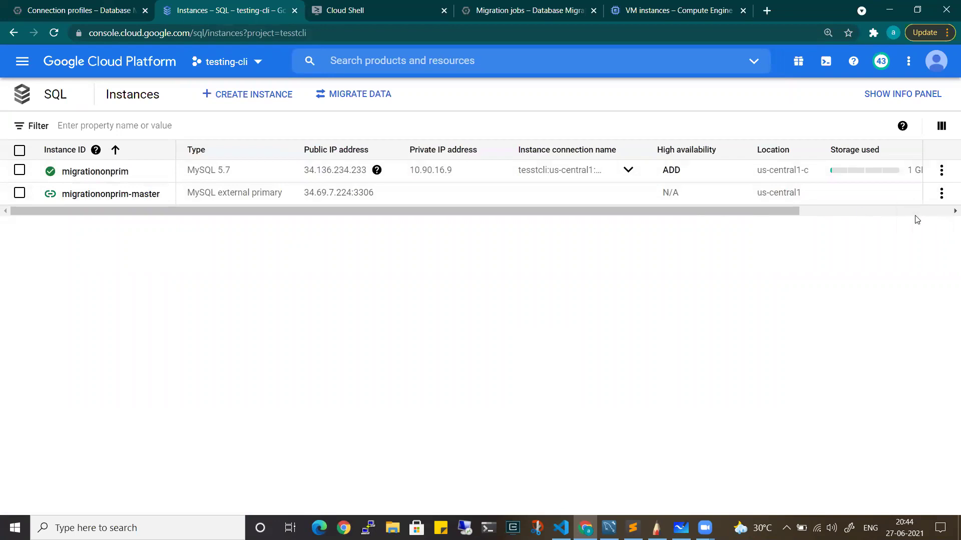
left_click_drag(600, 312, 492, 302)
key("ctrl+c")
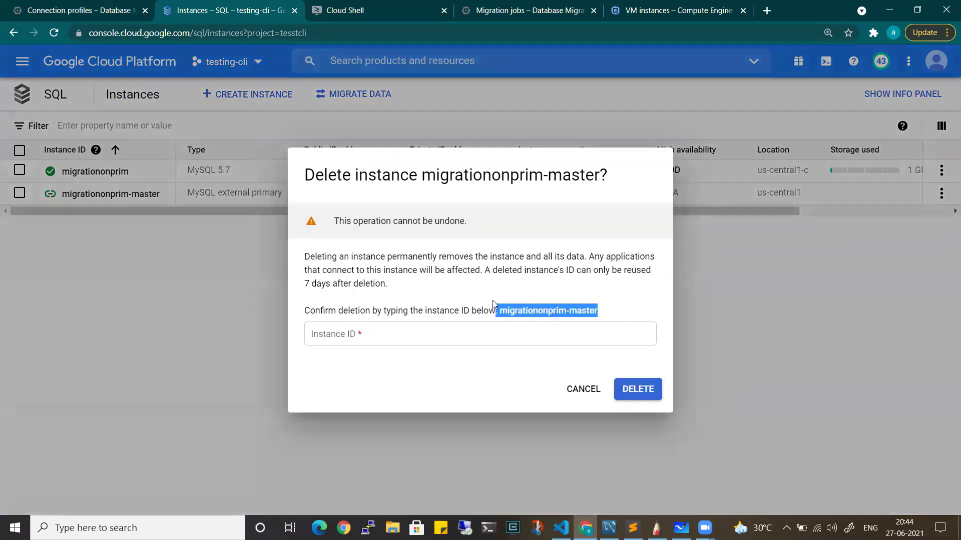
left_click(491, 337)
key("ctrl+v")
left_click(646, 396)
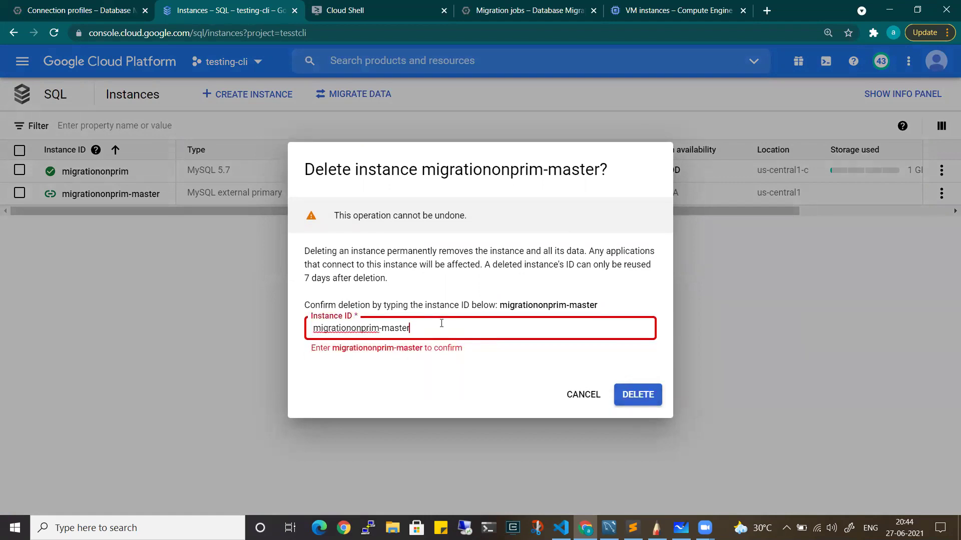
key("Delete")
left_click(637, 389)
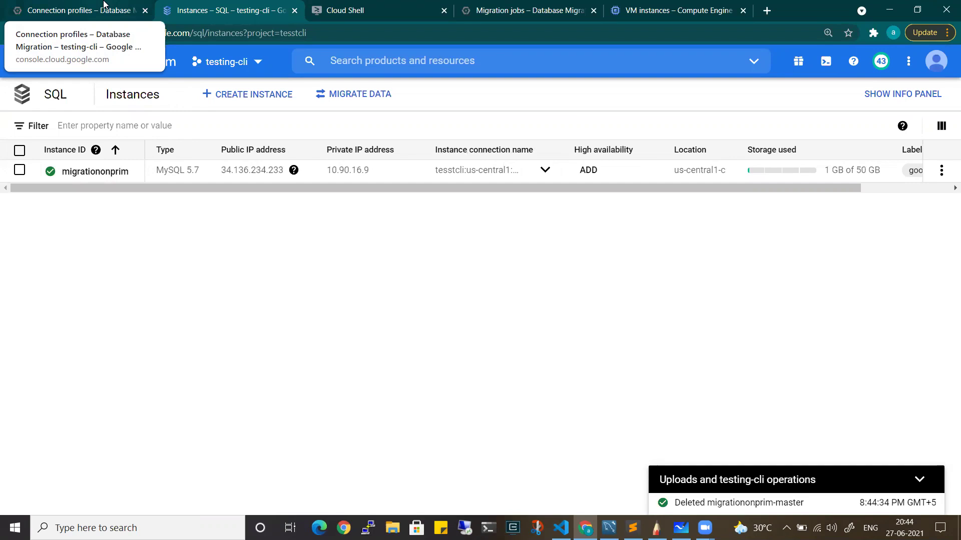
left_click(109, 6)
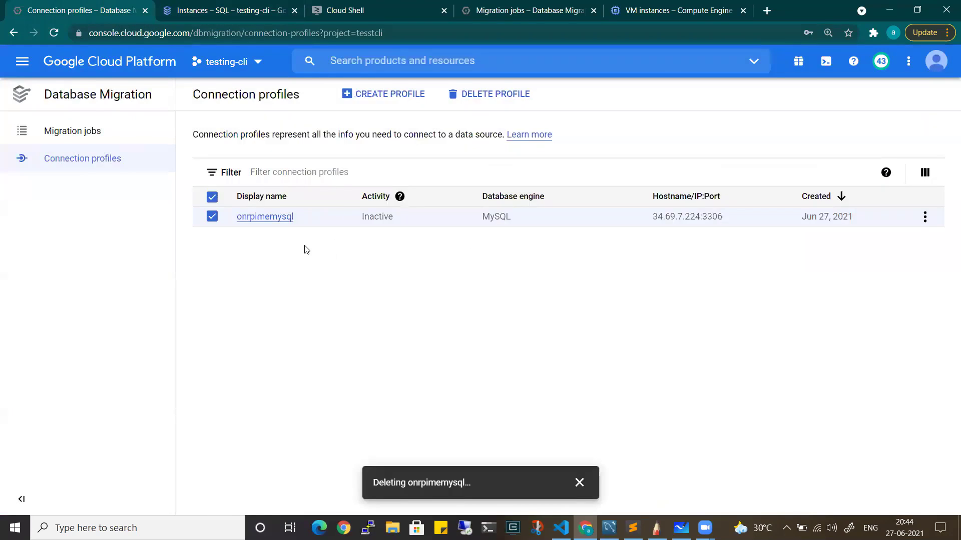
left_click(185, 6)
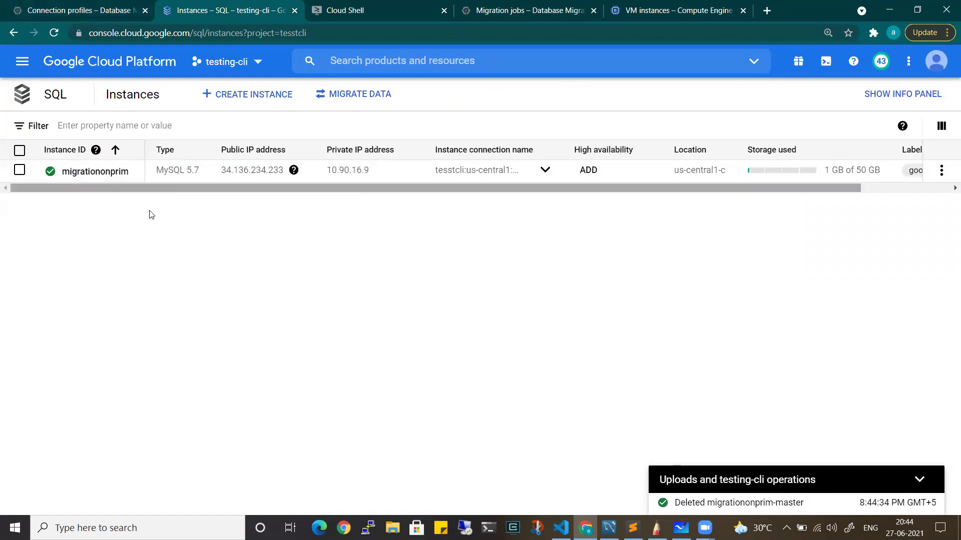